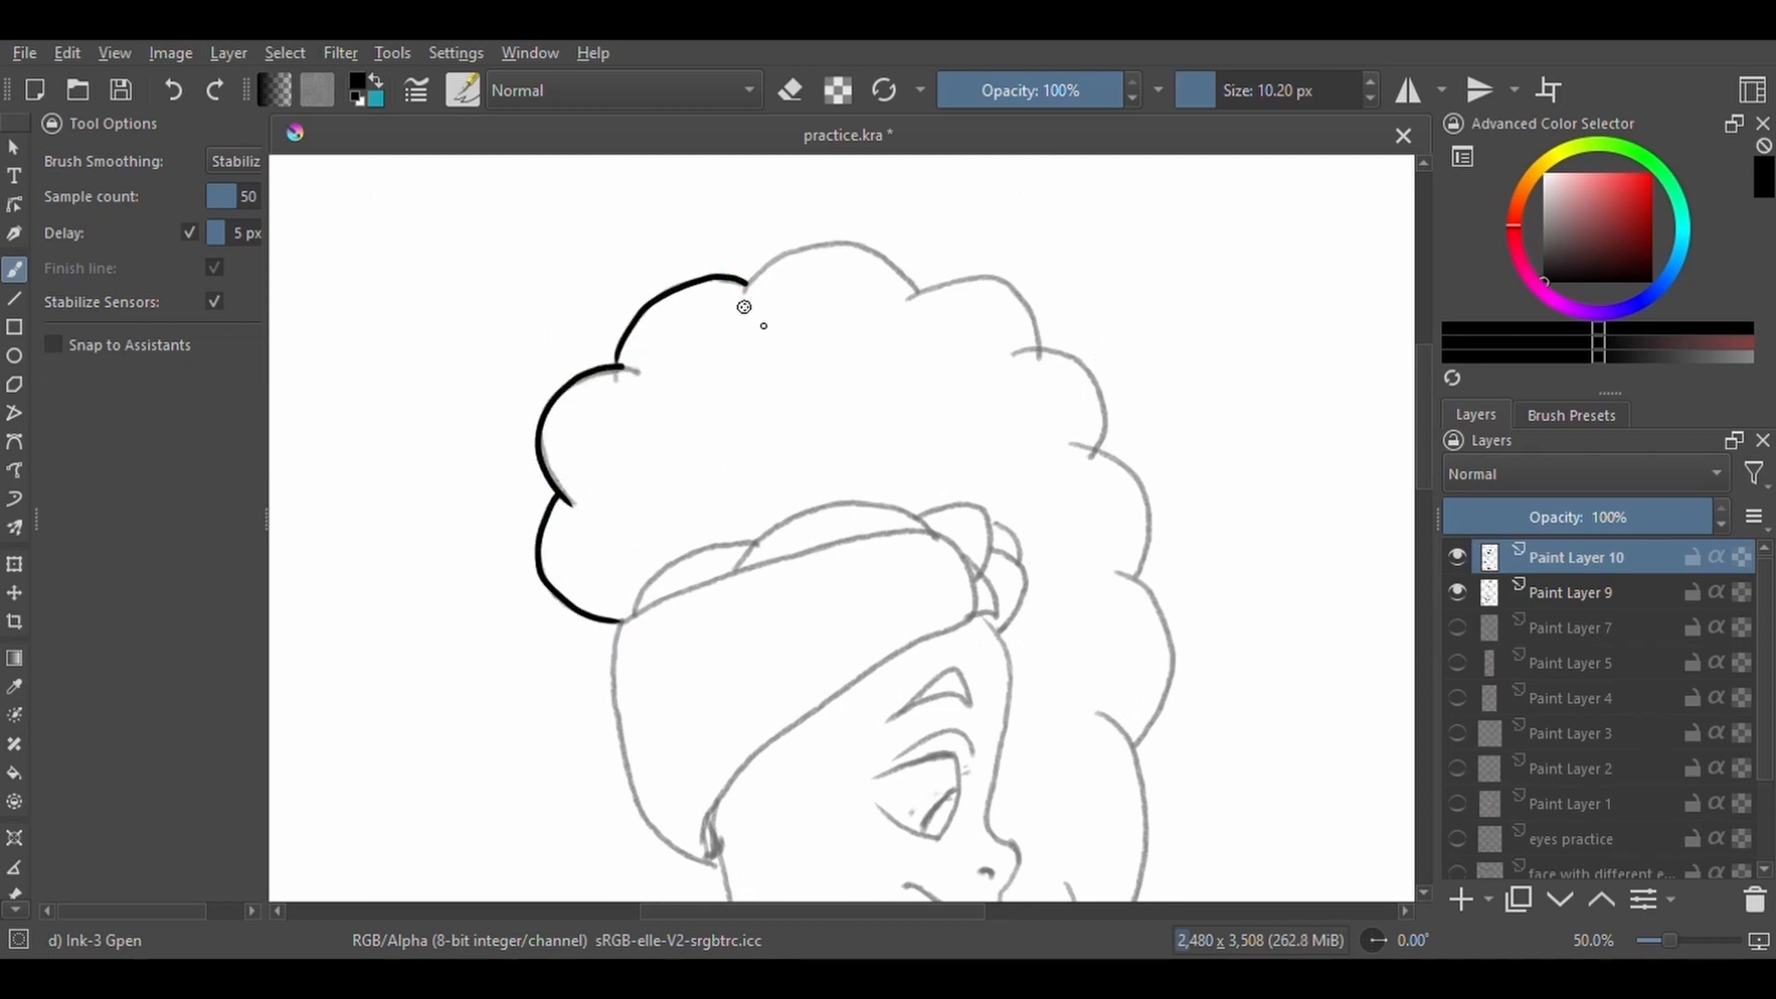
Ink the remaining scalloped outline of the afro over the sketch, from its upper edge down to the lowest curl beside the neck.
key("ctrl+z")
mouse_move(745, 286)
left_mouse_down()
mouse_move(872, 247)
mouse_move(1036, 352)
mouse_move(1101, 437)
mouse_move(1081, 448)
mouse_move(1144, 575)
left_mouse_up()
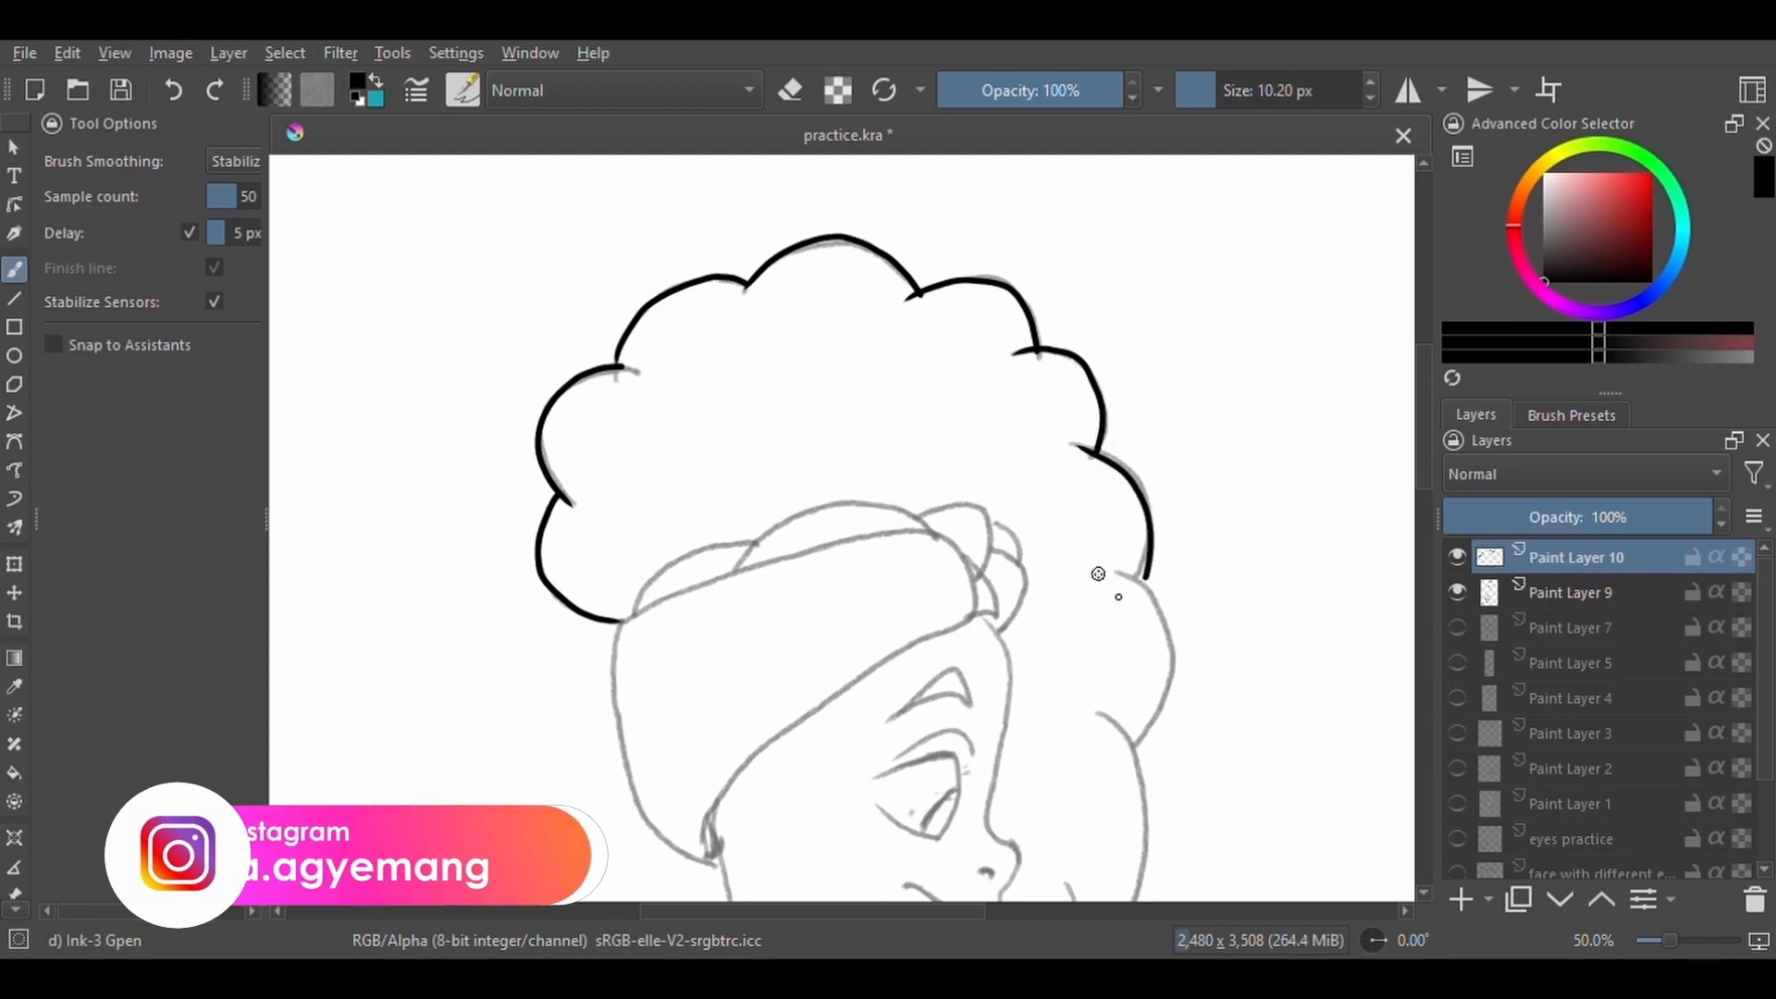
key("plus")
mouse_move(1139, 677)
left_mouse_down()
mouse_move(1069, 415)
mouse_move(1119, 418)
mouse_move(1046, 802)
left_mouse_up()
key("minus")
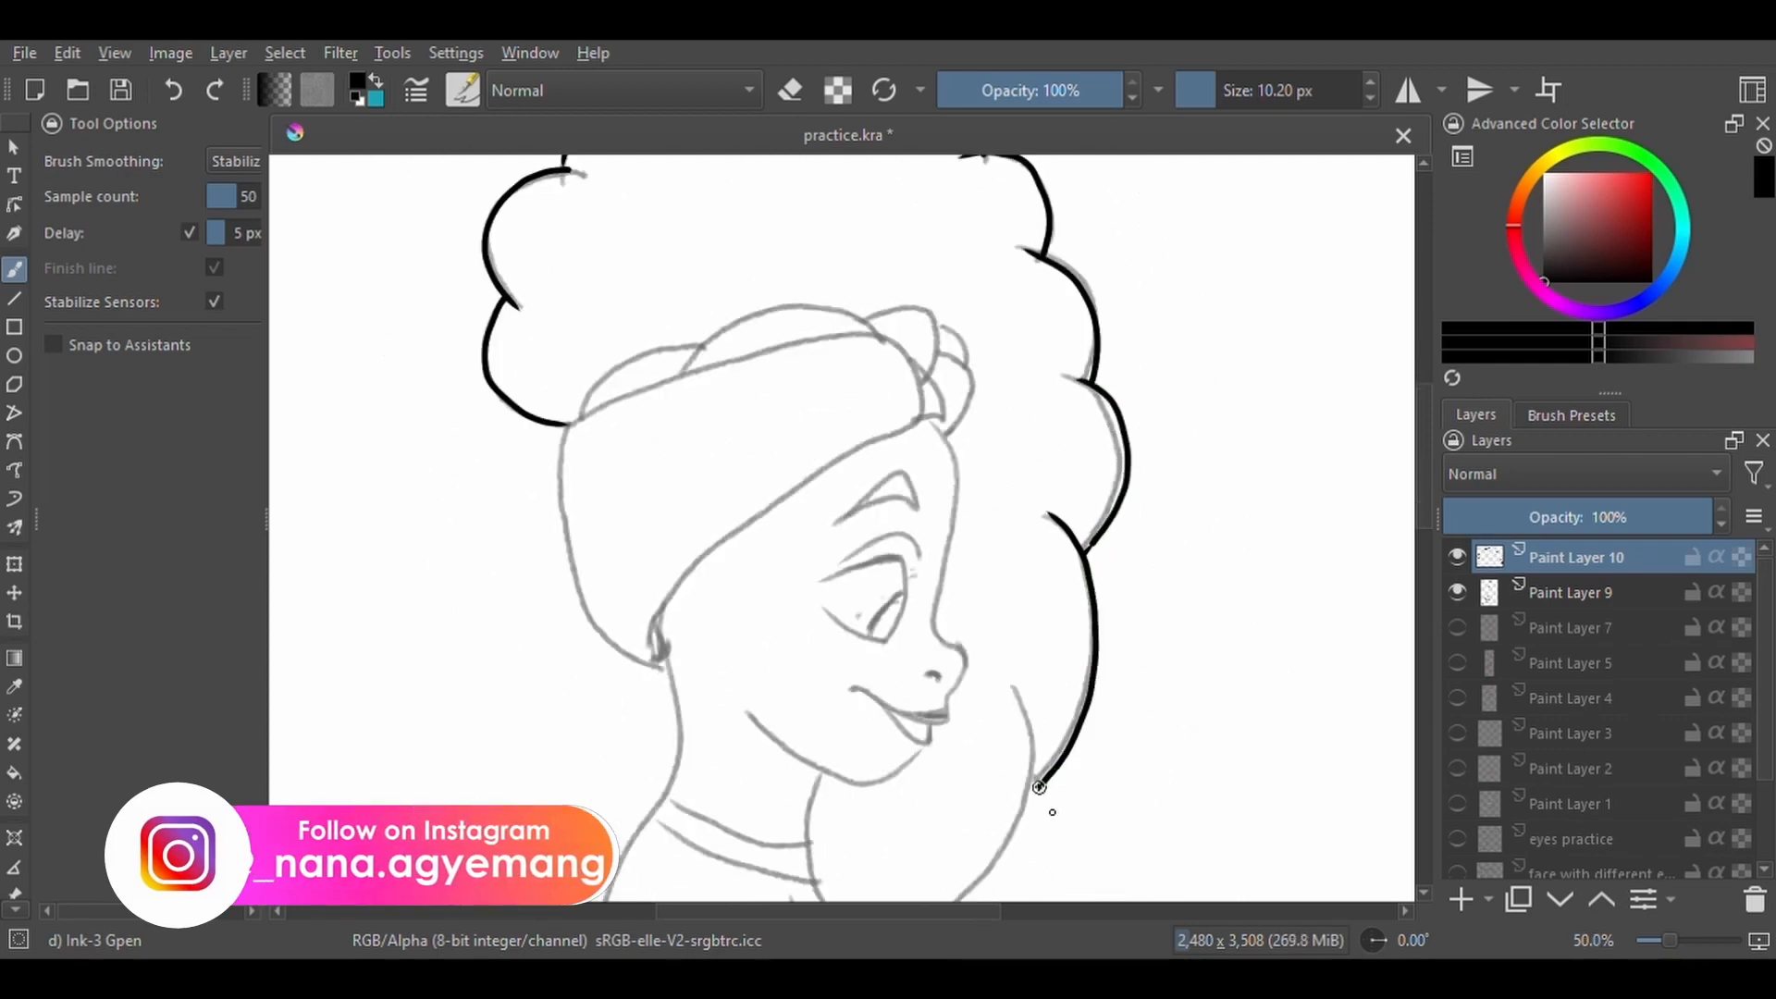
key("minus")
key("plus")
mouse_move(1156, 564)
left_mouse_down()
mouse_move(1141, 718)
mouse_move(1029, 817)
left_mouse_up()
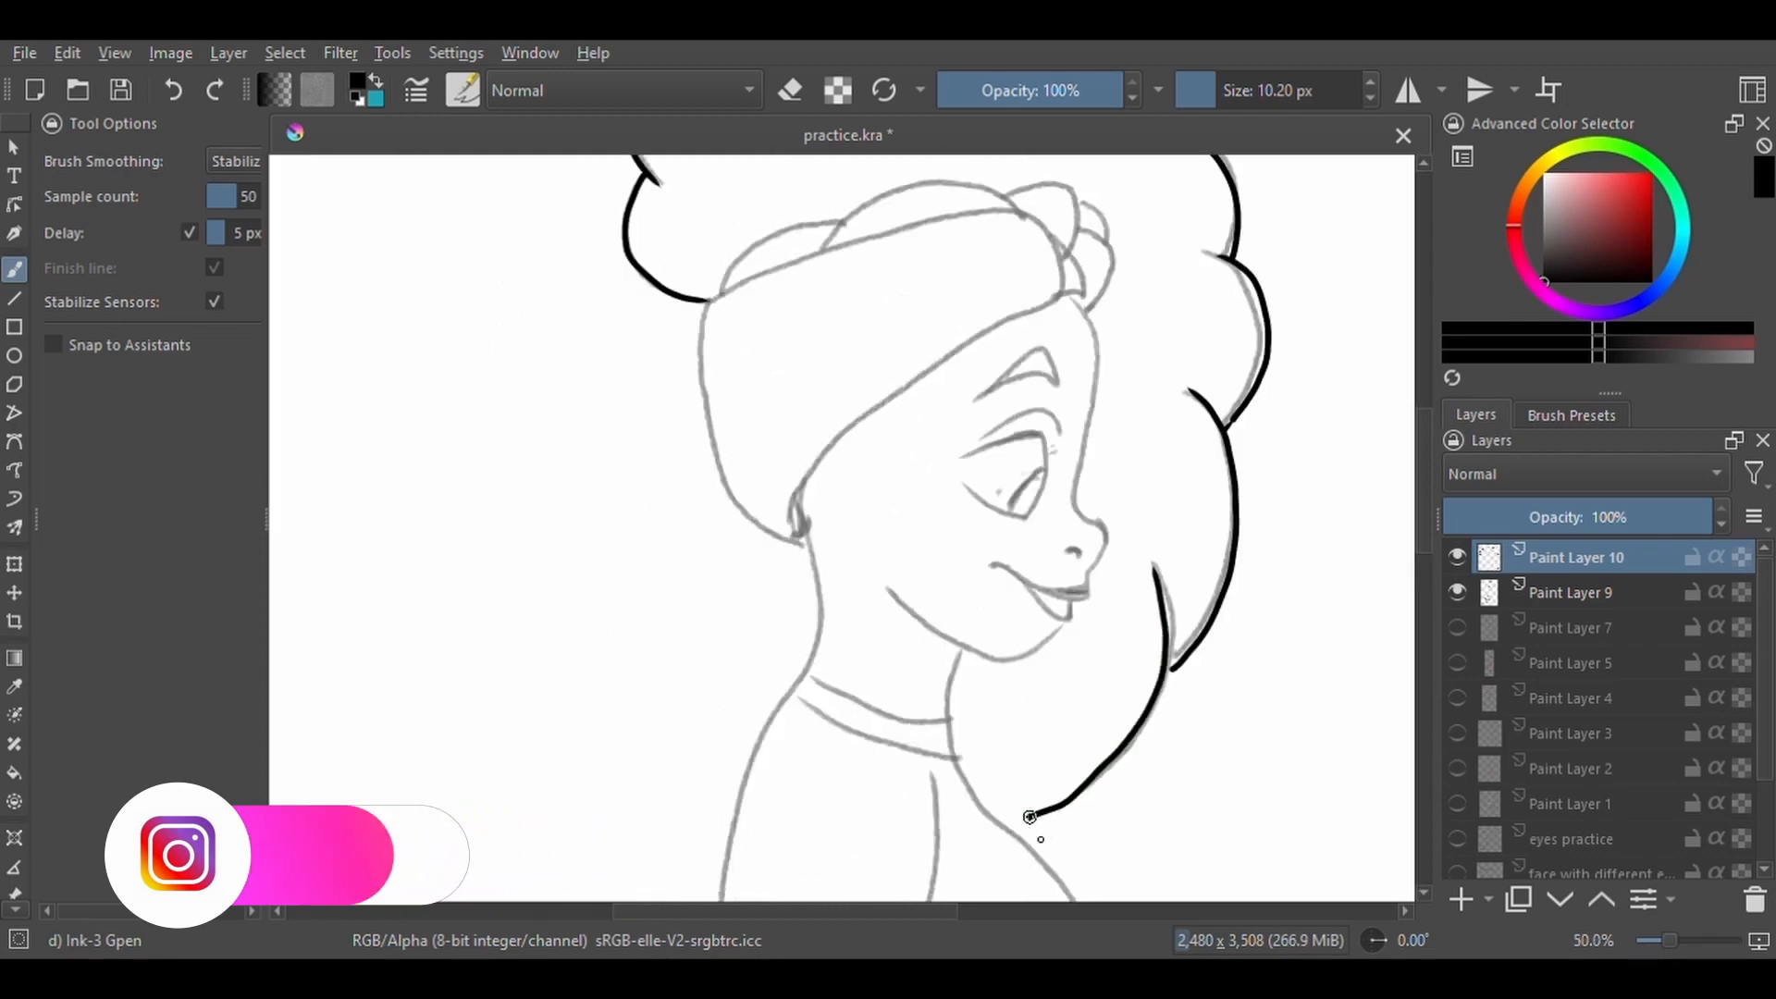
Check the hair line art with the sketch layer hidden and ink the outline of the headwrap's main band.
left_click(1457, 592)
key("minus")
key("minus")
left_click(1458, 592)
key("plus")
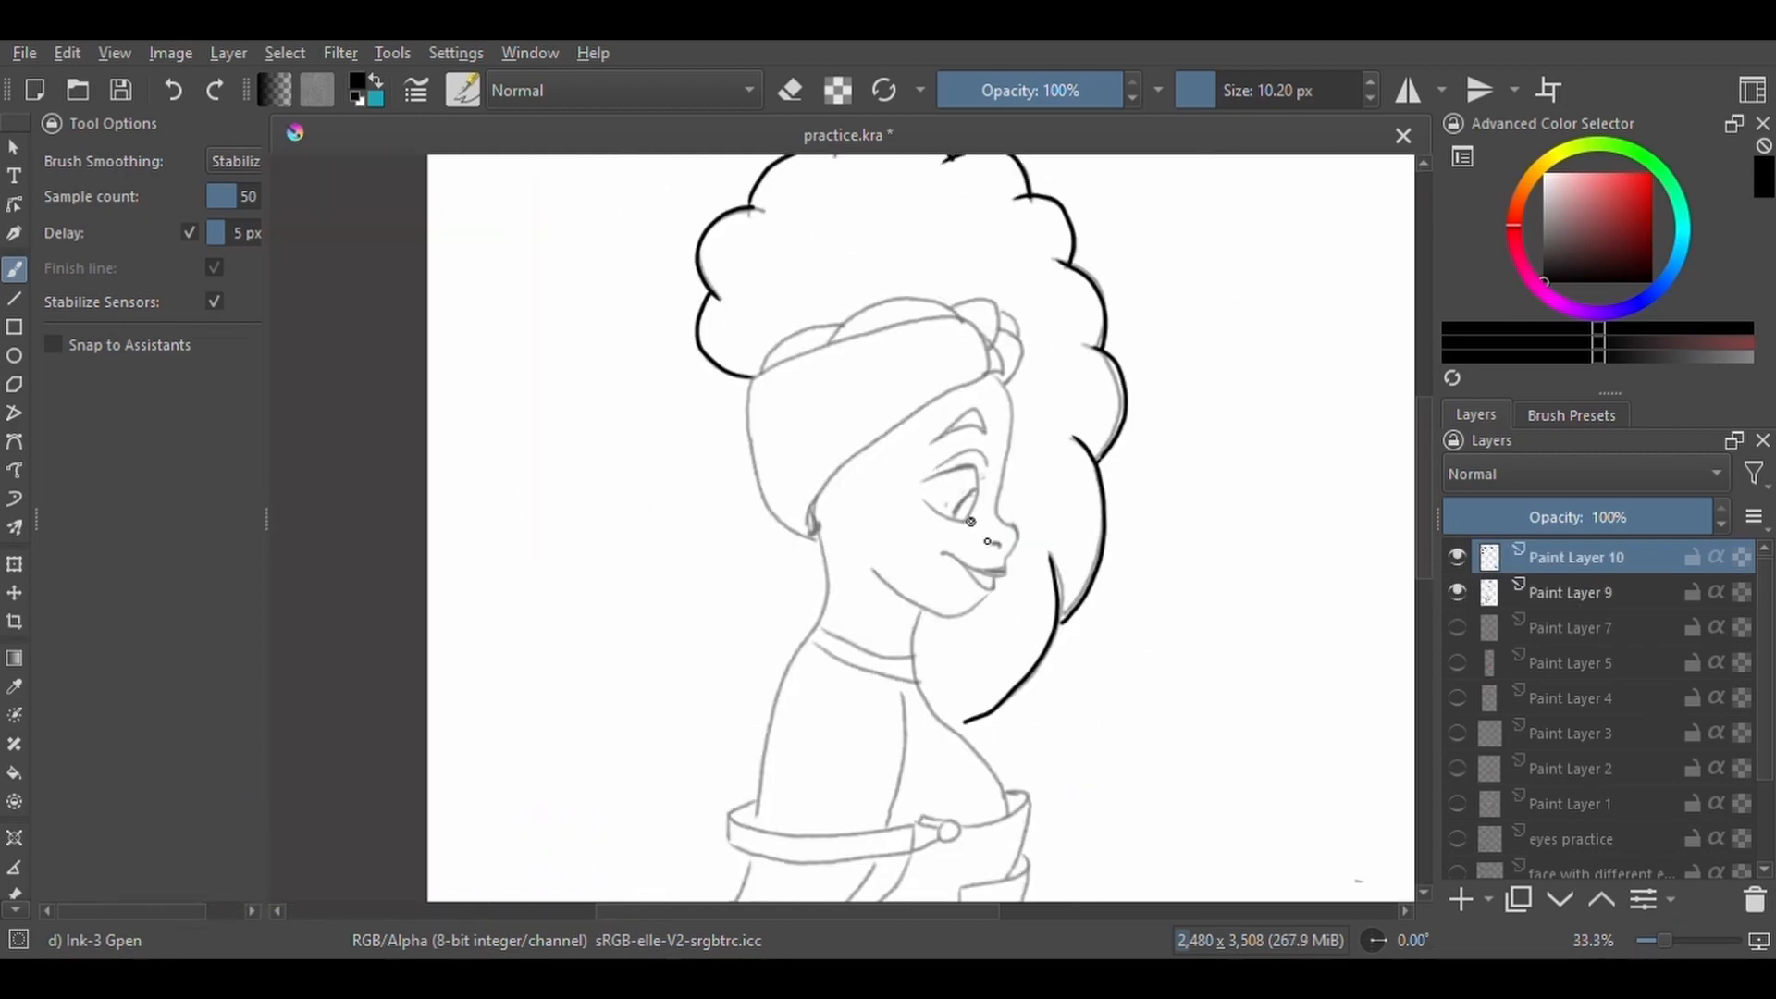
mouse_move(757, 373)
left_mouse_down()
mouse_move(775, 524)
mouse_move(825, 550)
left_mouse_up()
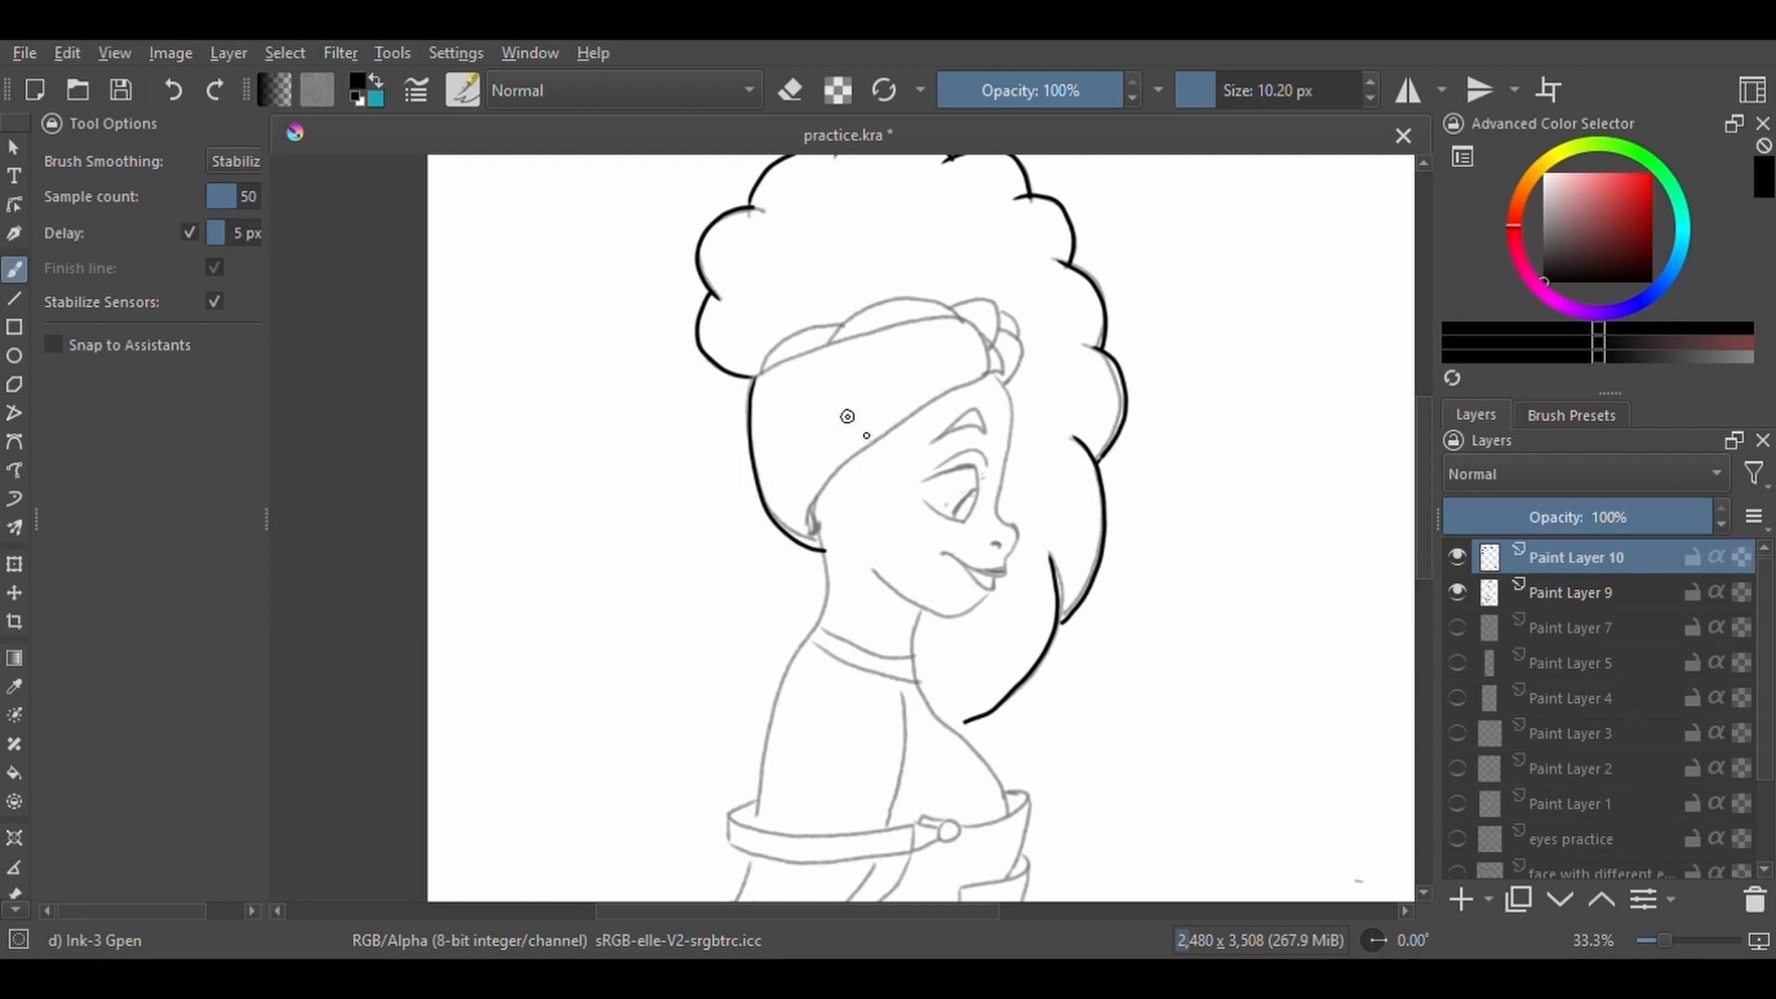
mouse_move(754, 375)
left_mouse_down()
mouse_move(934, 319)
mouse_move(1004, 362)
mouse_move(889, 453)
left_mouse_up()
key("plus")
left_click_drag(777, 389, 749, 542)
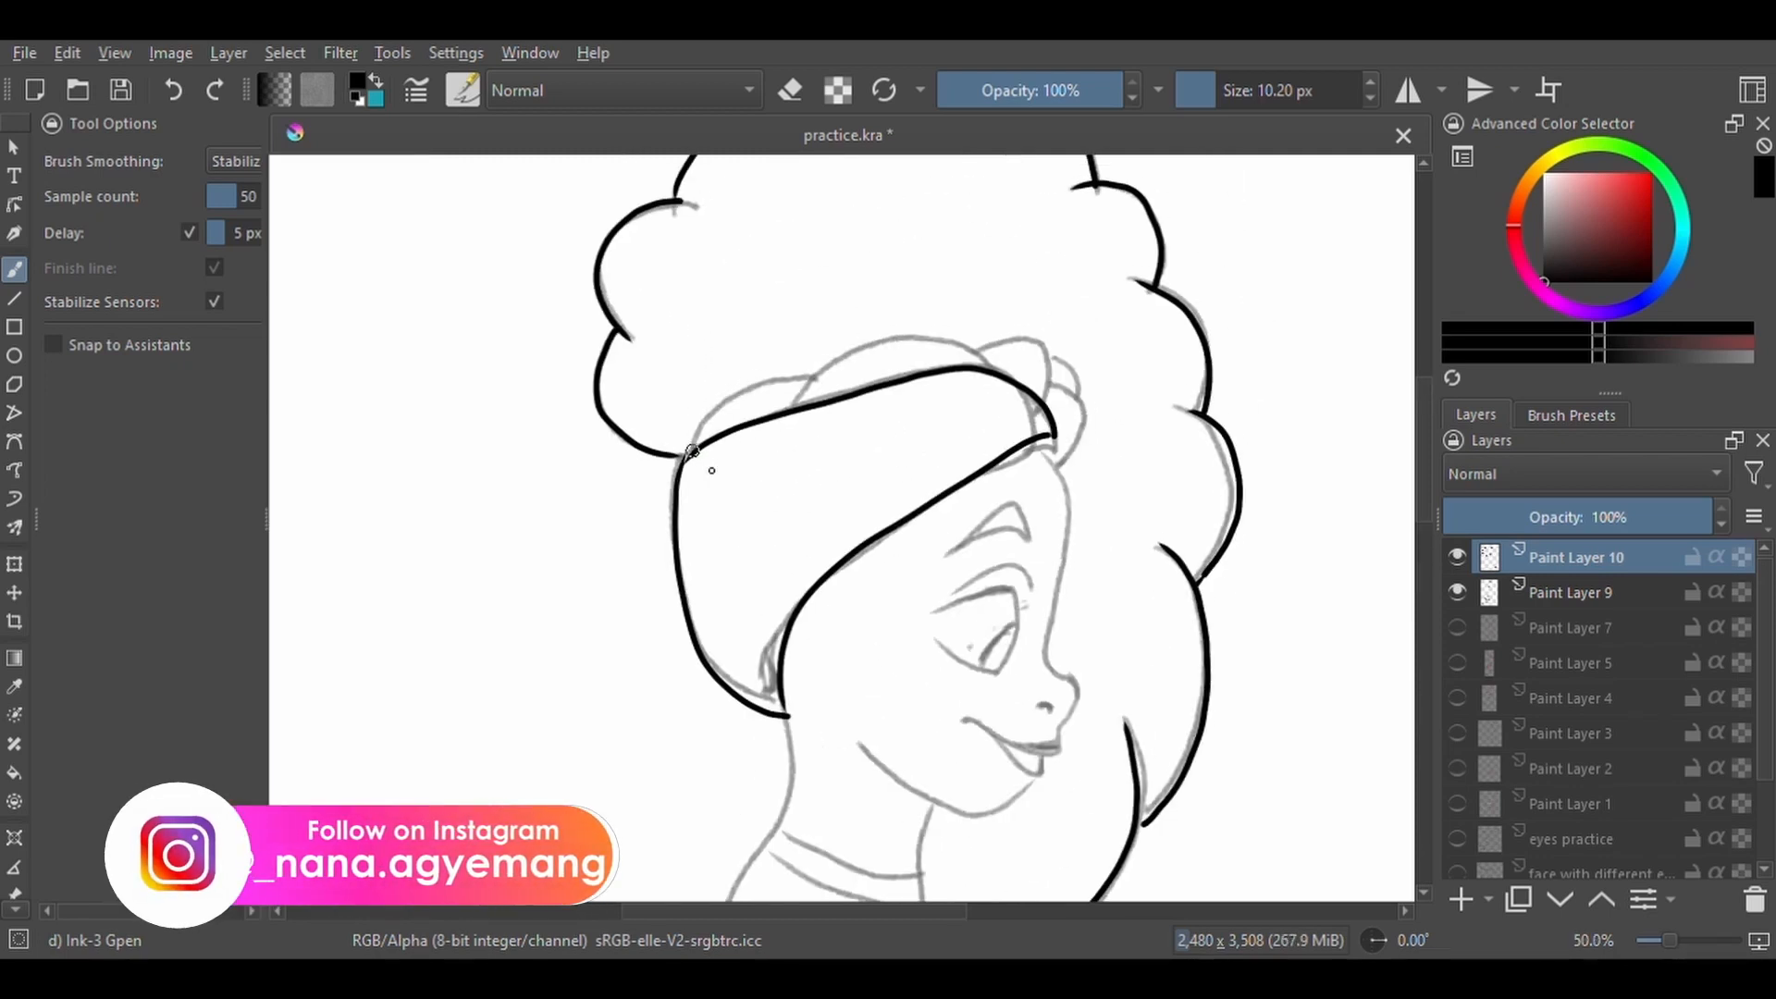
Ink the headwrap's upper folds and knot, the face profile, and the lips, eyebrow and eye.
mouse_move(693, 453)
left_mouse_down()
mouse_move(743, 397)
mouse_move(800, 404)
mouse_move(873, 345)
mouse_move(983, 368)
mouse_move(1008, 341)
mouse_move(1079, 444)
mouse_move(1051, 465)
mouse_move(1067, 560)
mouse_move(1043, 655)
mouse_move(1073, 681)
mouse_move(1065, 745)
left_mouse_up()
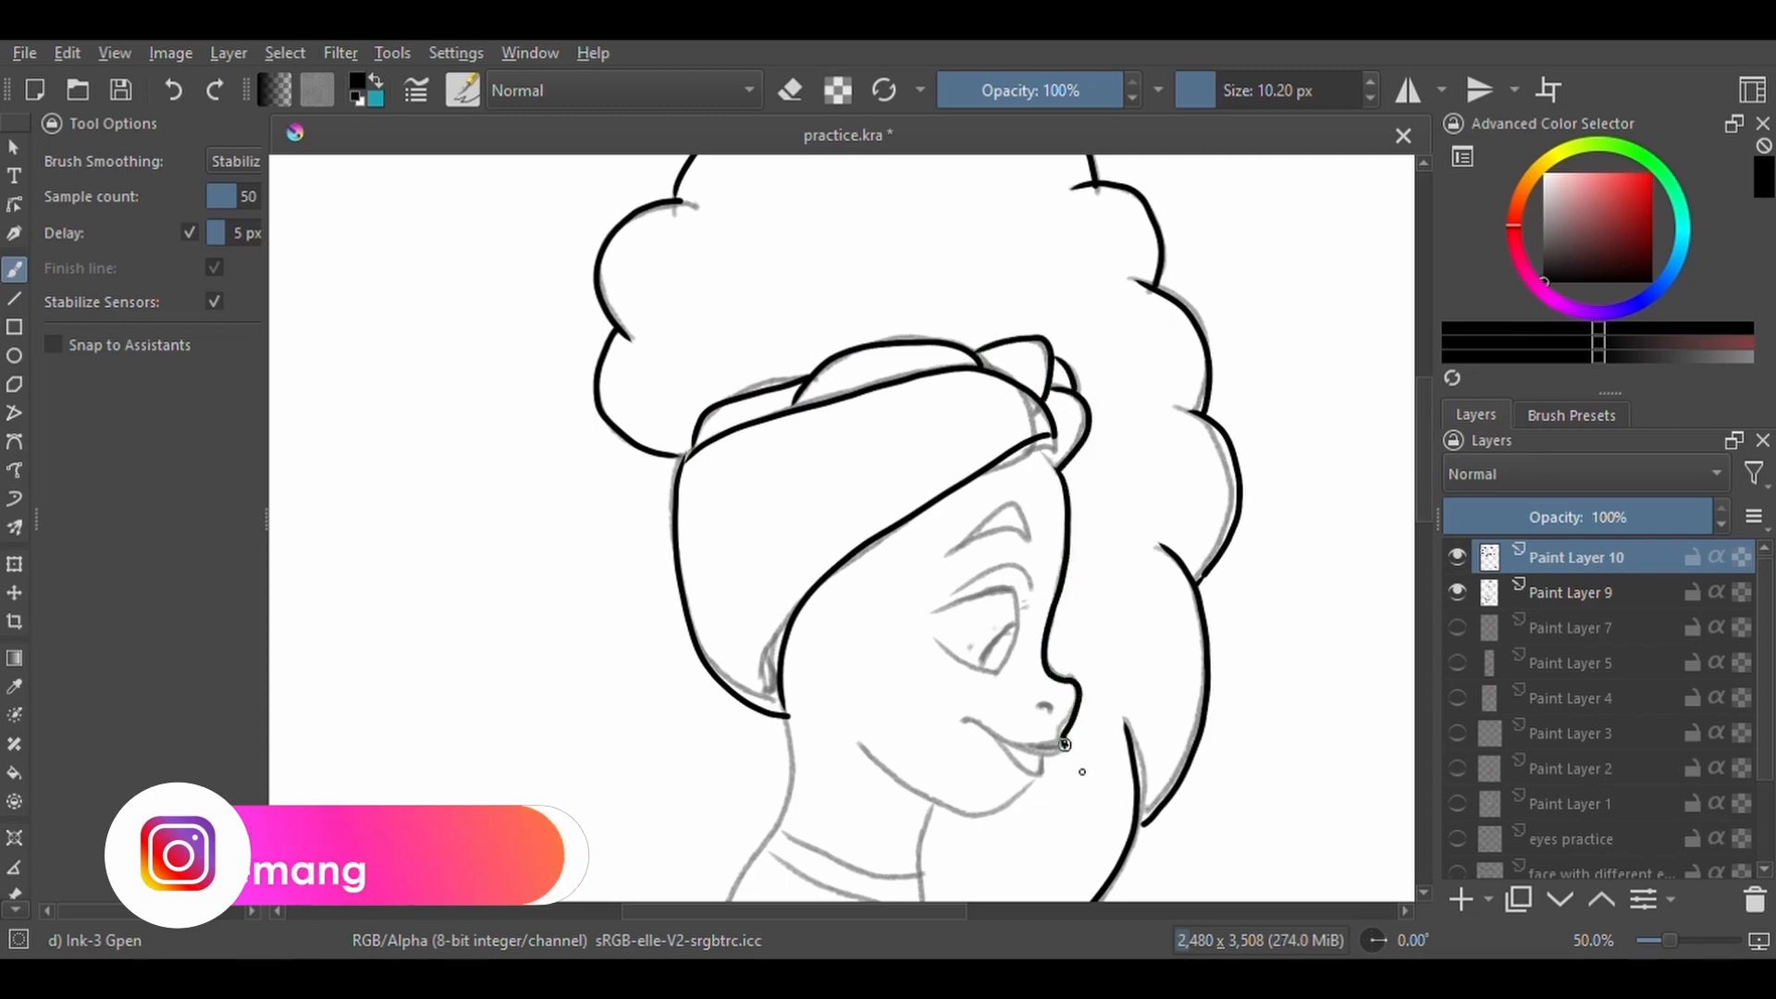
mouse_move(965, 720)
left_mouse_down()
mouse_move(1063, 739)
mouse_move(1016, 742)
mouse_move(1030, 775)
left_mouse_up()
mouse_move(957, 548)
left_mouse_down()
mouse_move(999, 503)
mouse_move(1032, 537)
left_mouse_up()
mouse_move(960, 590)
left_mouse_down()
mouse_move(1029, 572)
mouse_move(959, 619)
mouse_move(952, 605)
mouse_move(1014, 589)
mouse_move(1006, 663)
mouse_move(931, 642)
mouse_move(957, 655)
mouse_move(998, 637)
left_mouse_up()
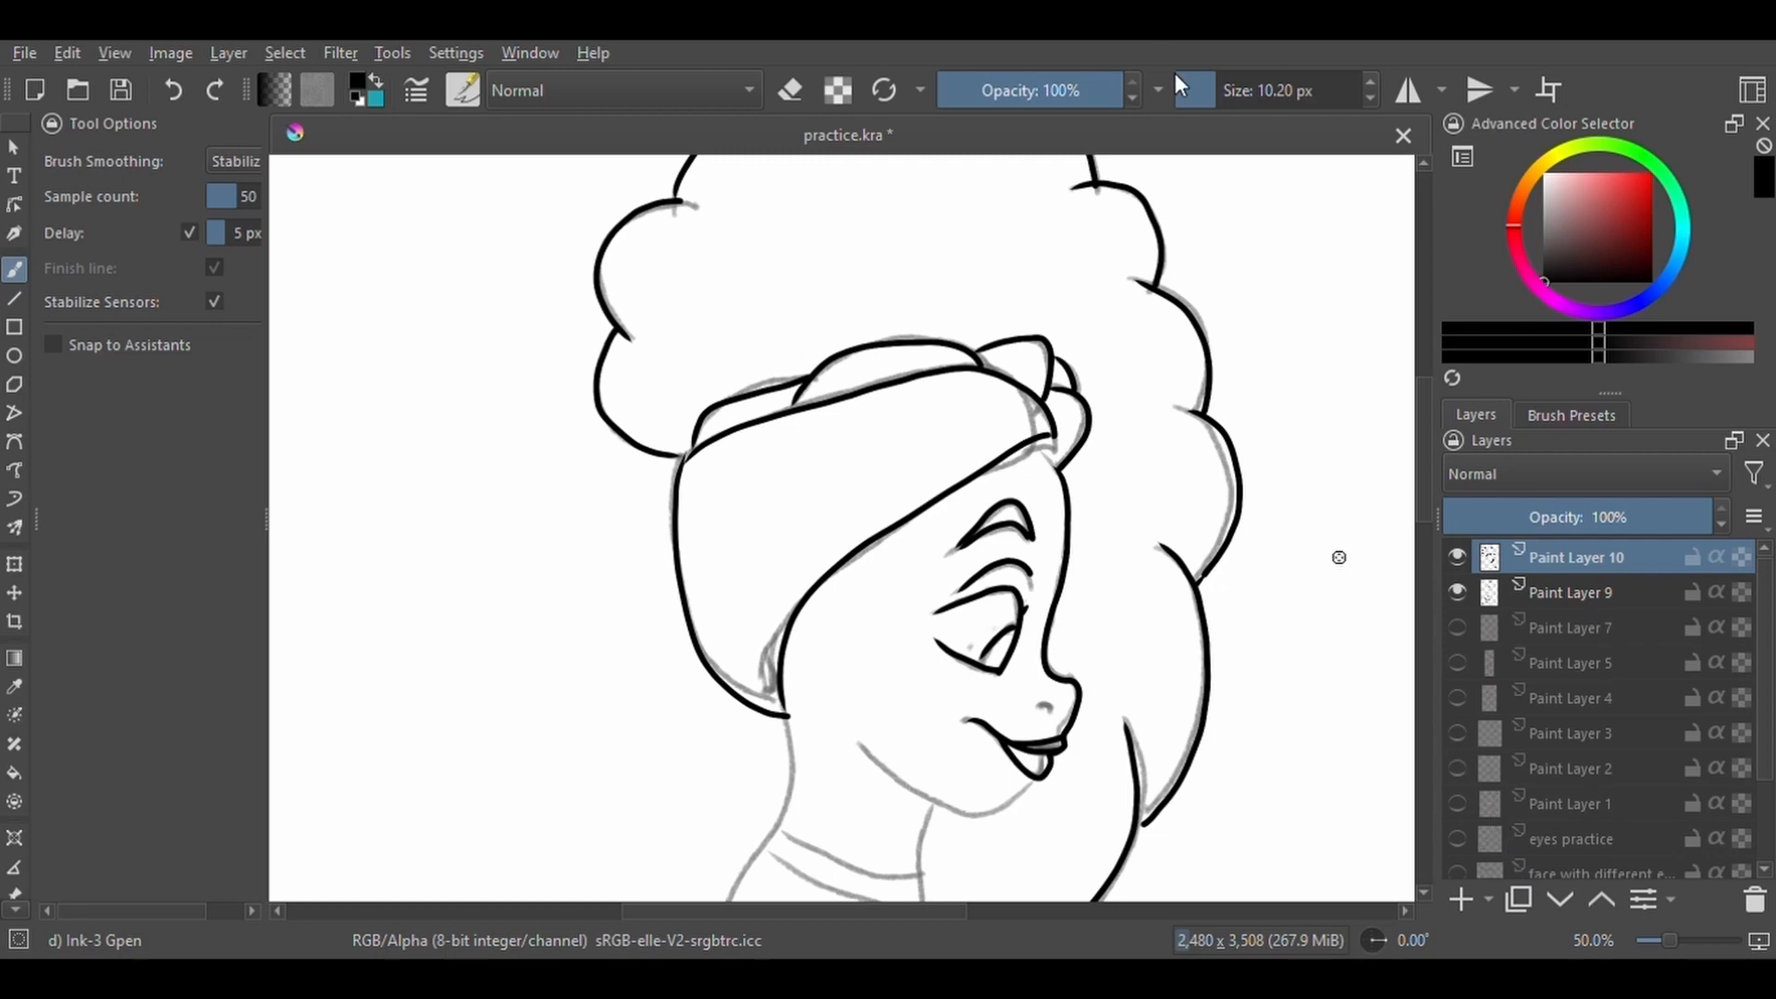
Erase the overlapping start of the forehead line with Basic smoothing, and redraw it up to the headwrap with the Stabilizer.
key("e")
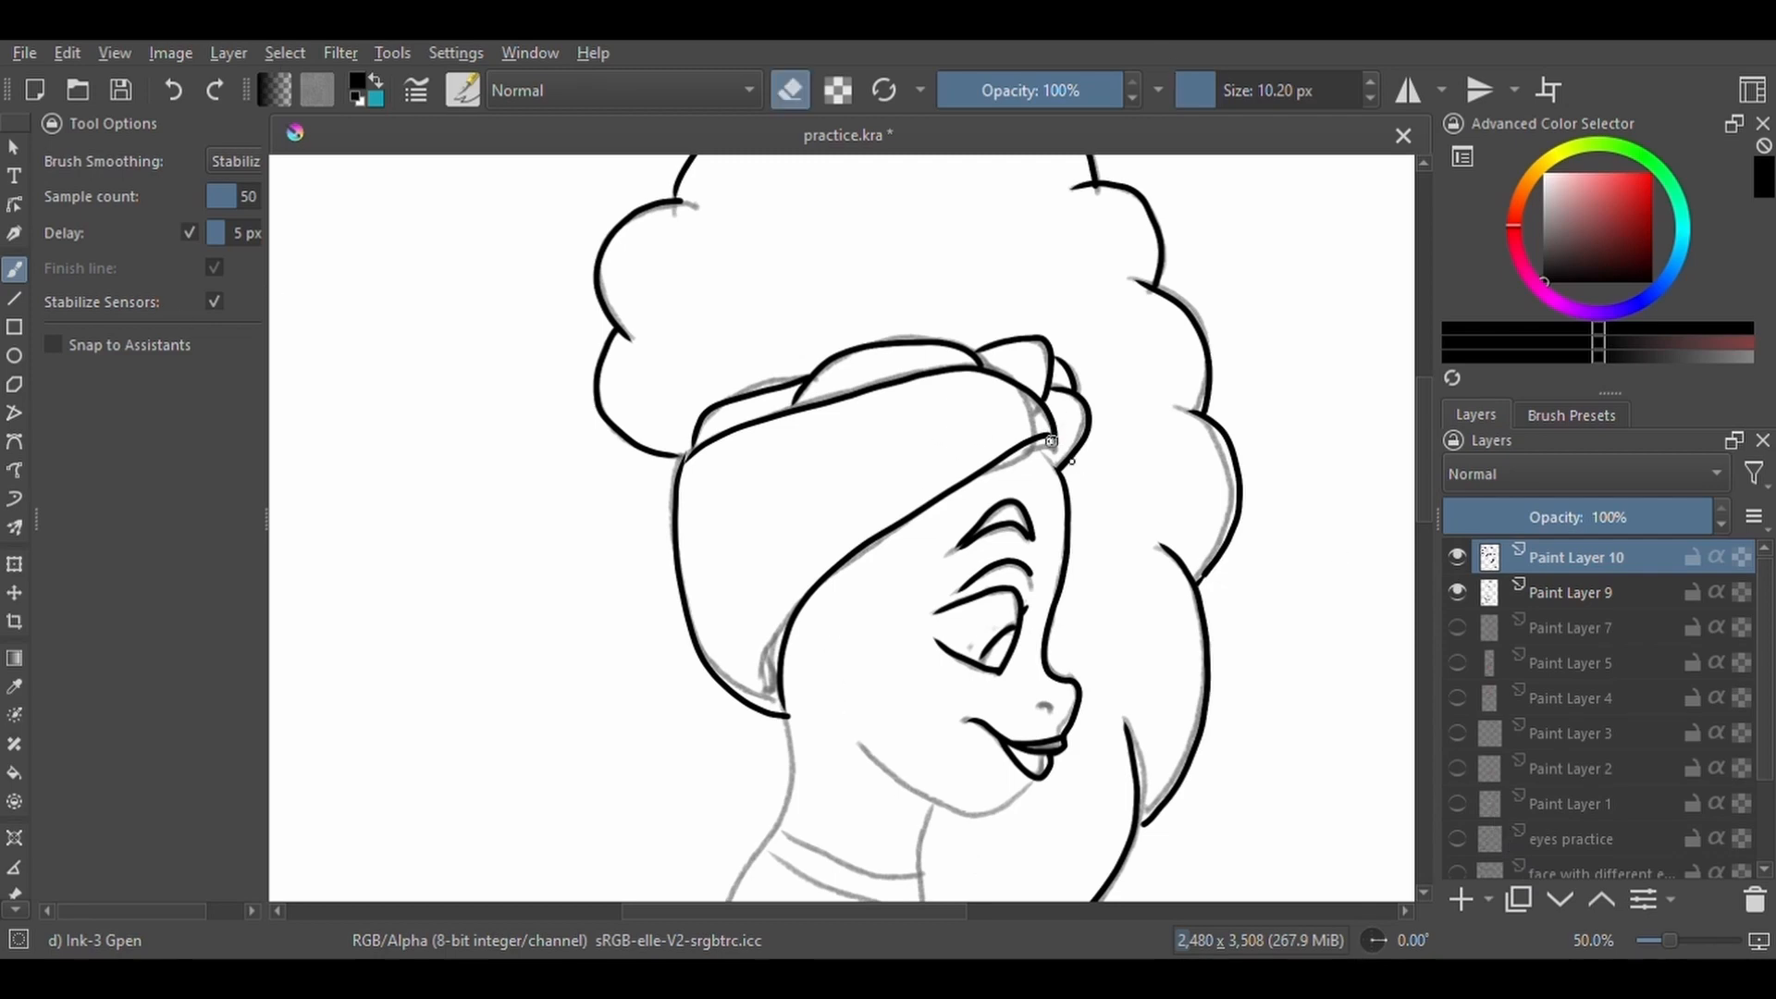
left_click(233, 161)
left_click(233, 117)
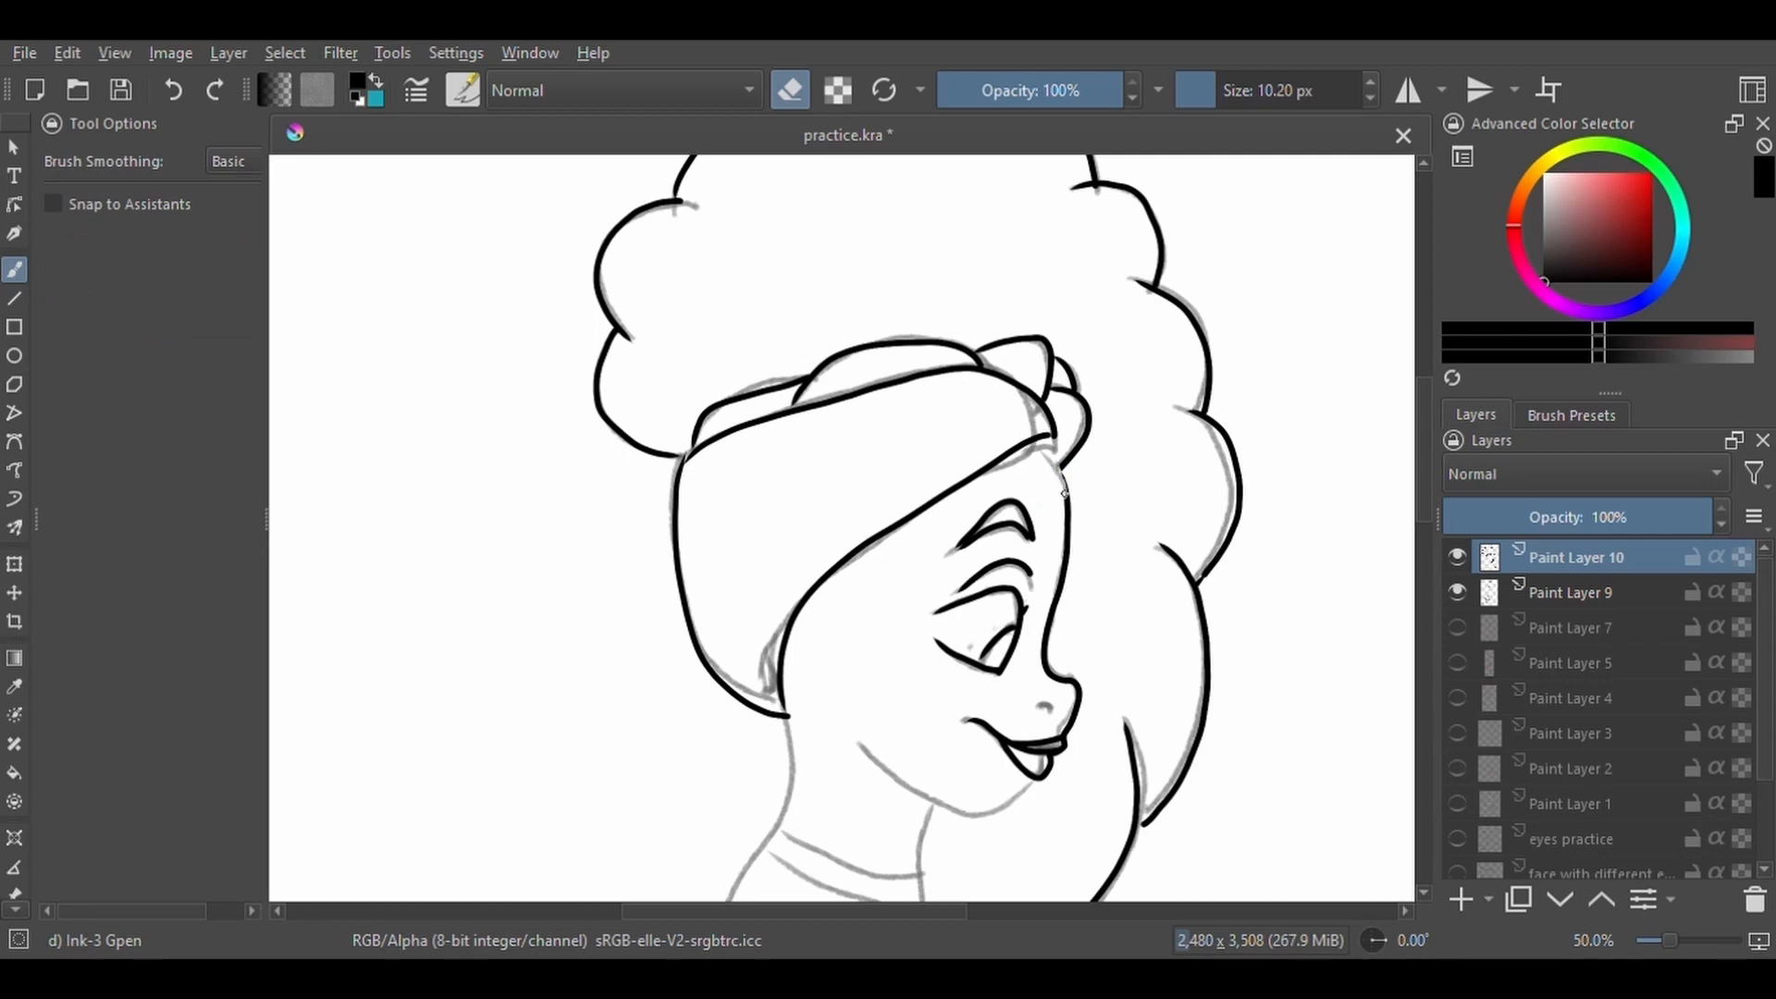
left_click(233, 161)
left_click(233, 205)
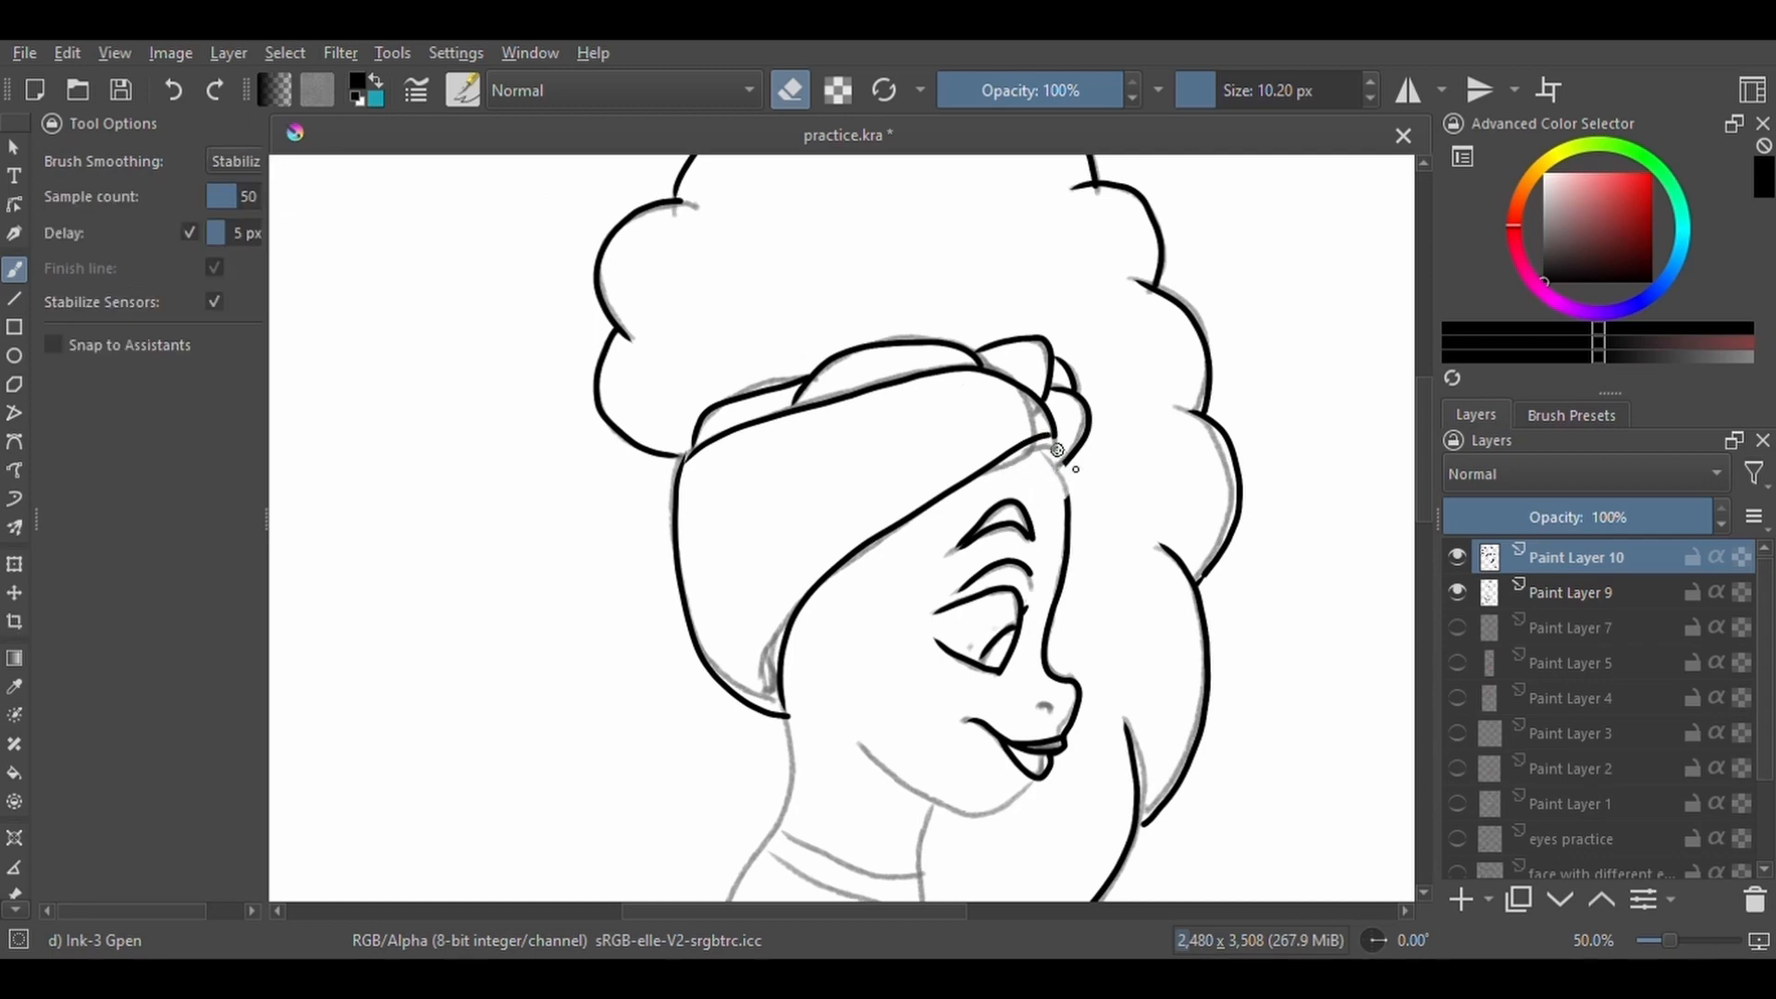
key("e")
left_click_drag(1053, 438, 1068, 509)
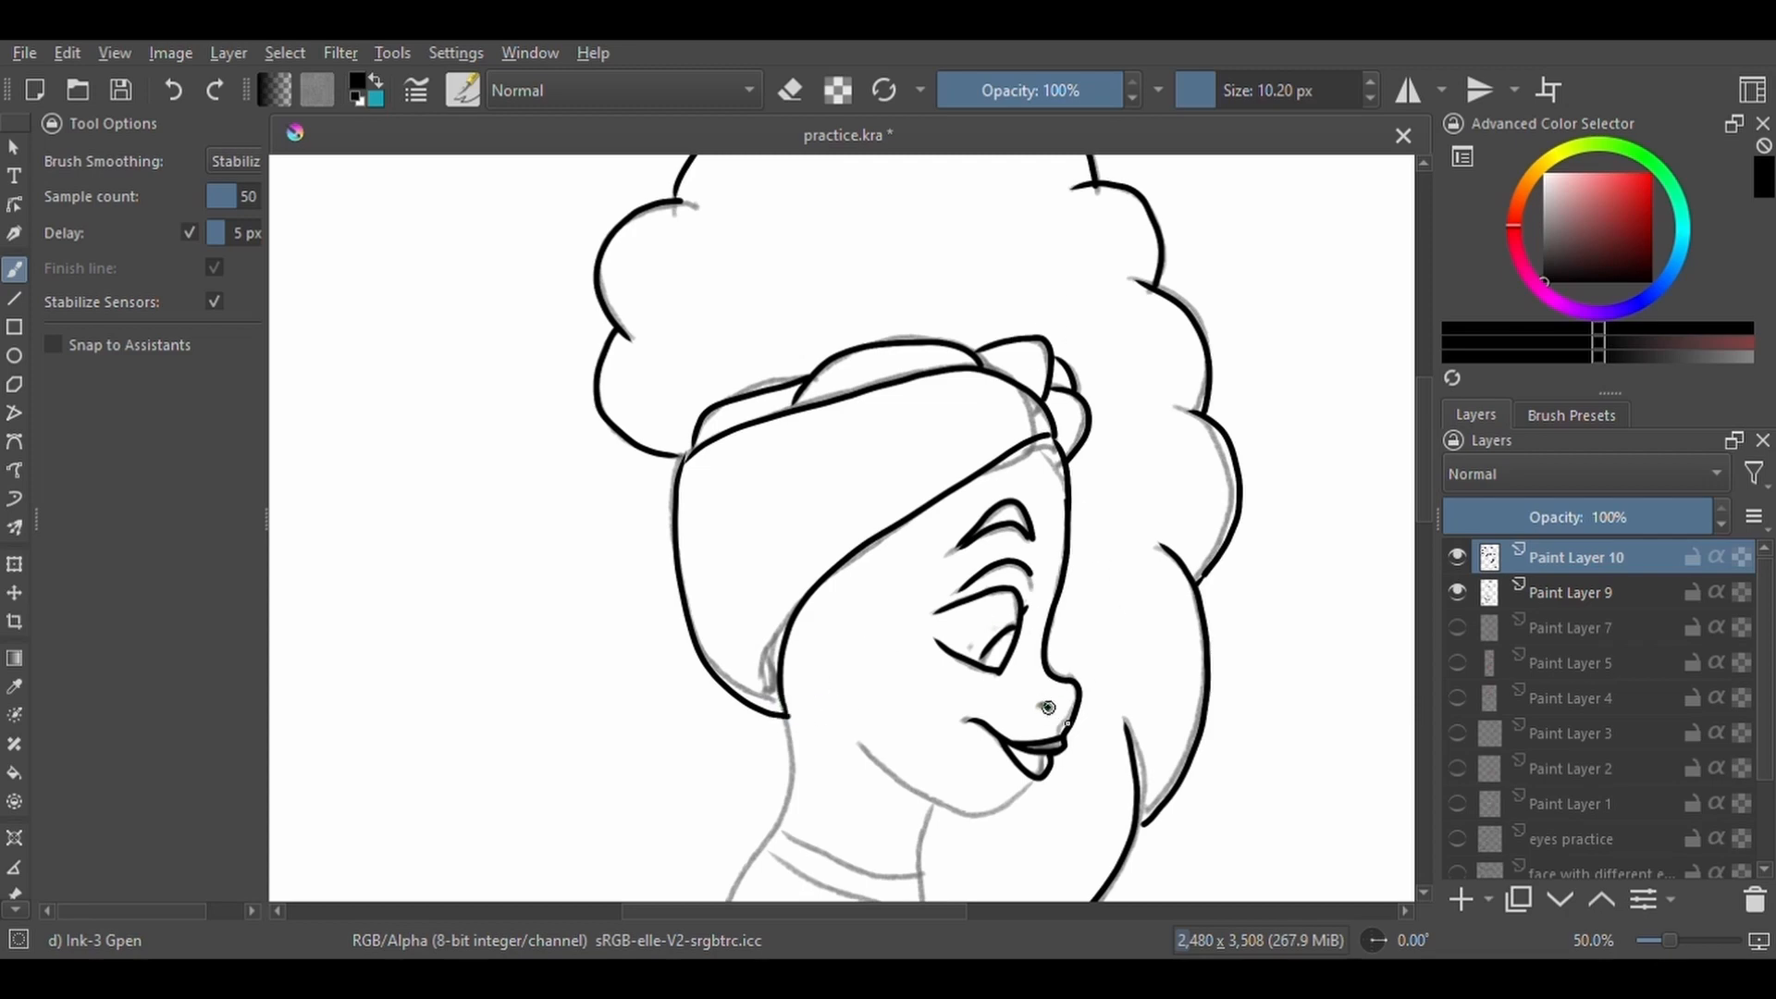
Ink the small nostril and the jaw line running from the cheek to beneath the lips.
left_click_drag(1103, 642, 1106, 442)
mouse_move(868, 552)
left_mouse_down()
mouse_move(1036, 675)
mouse_move(1033, 581)
left_mouse_up()
key("ctrl+z")
scroll(925, 610, "down", 5)
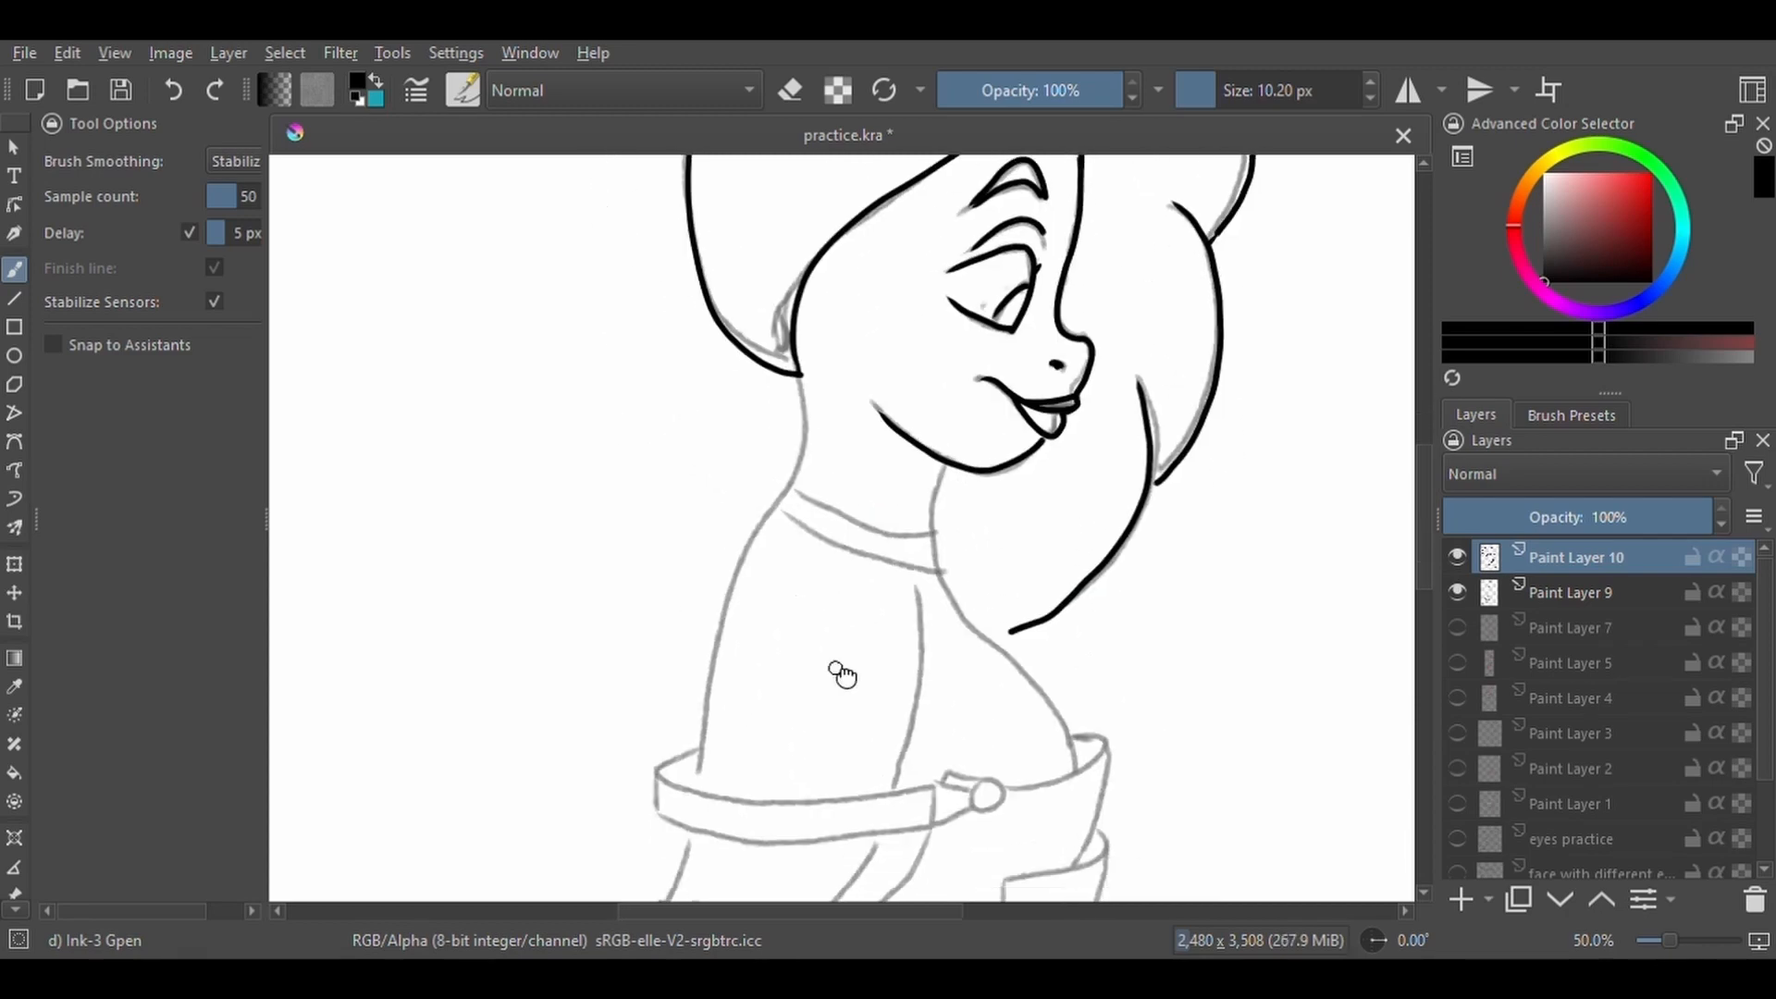
Ink the back of the neck and outer arm, the front of the neck, and the collar's two curved edges.
left_click_drag(777, 248, 668, 666)
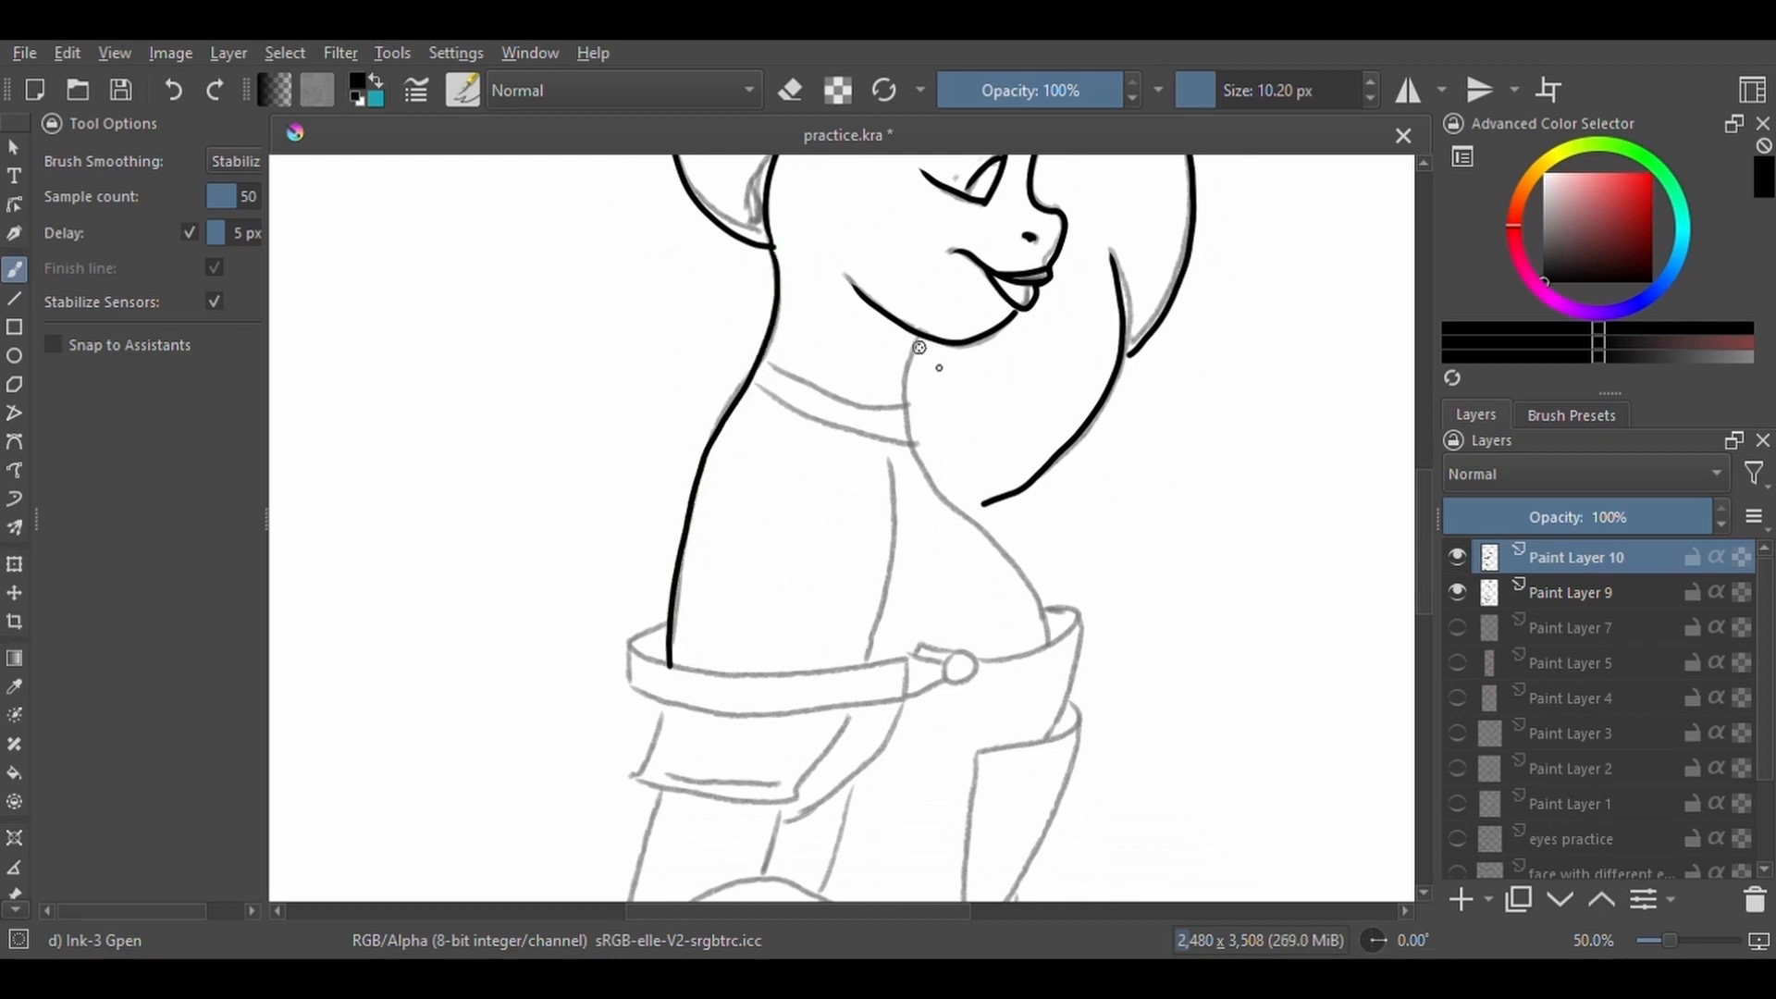
left_click_drag(921, 334, 905, 404)
left_click_drag(760, 358, 908, 398)
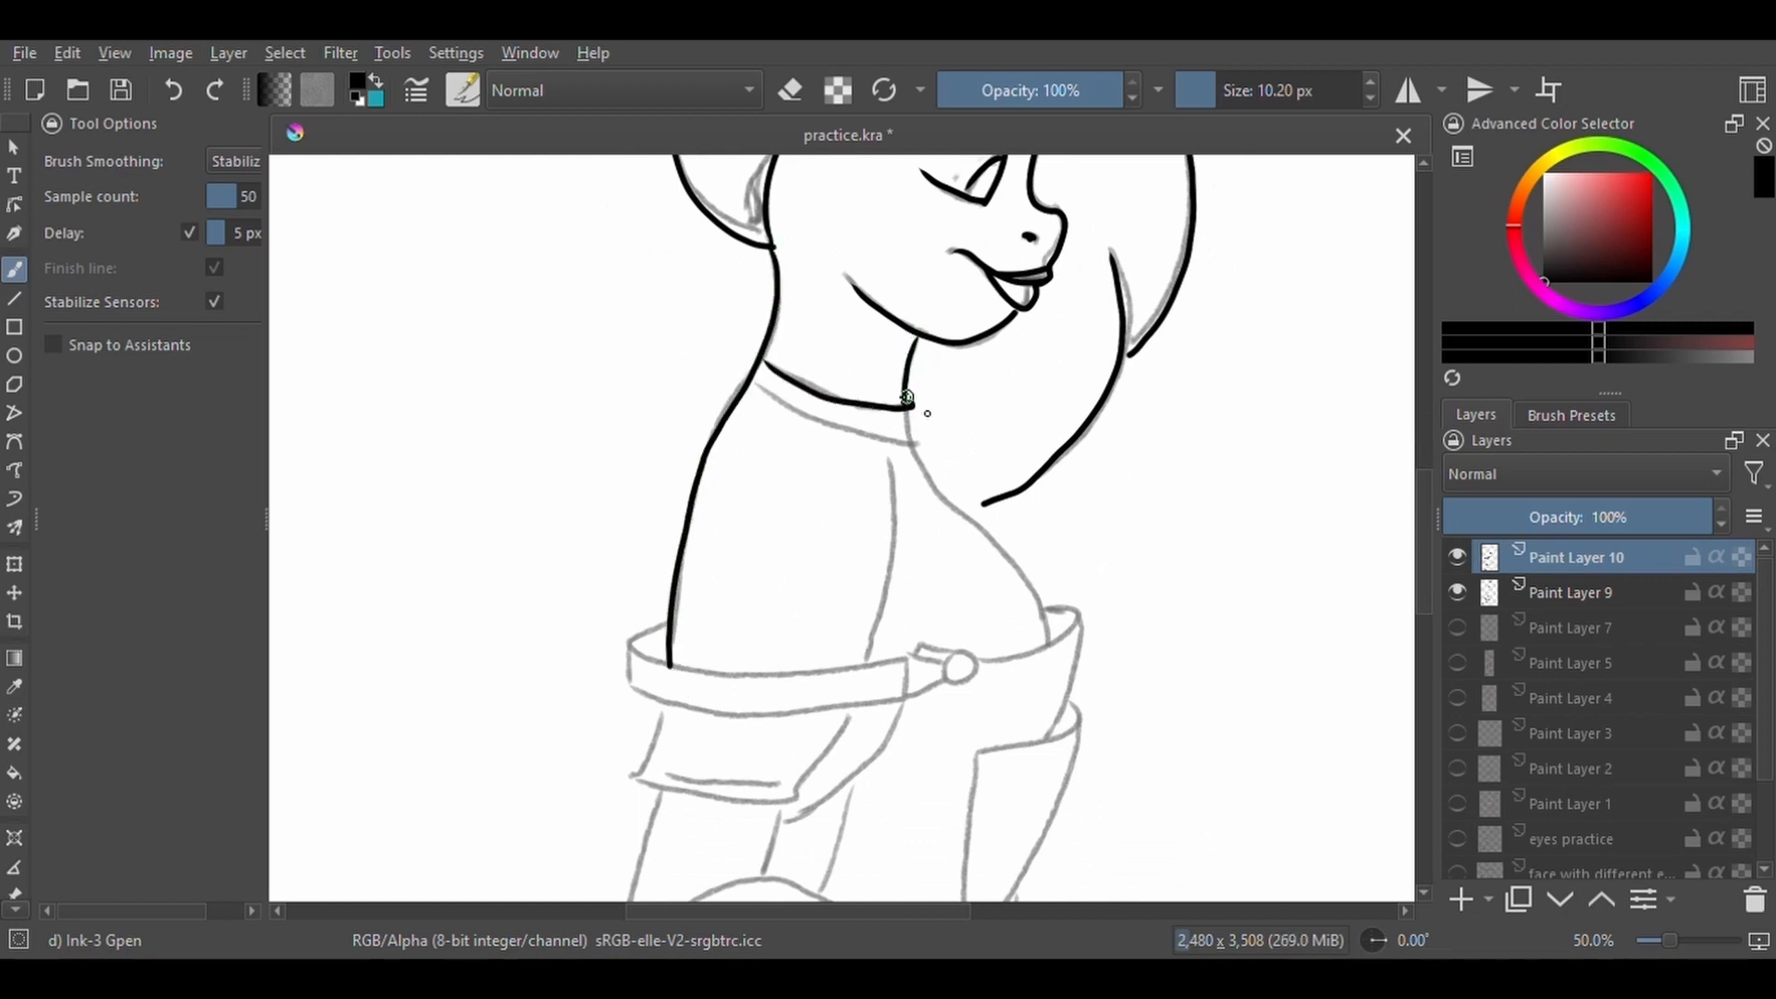
key("ctrl+z")
mouse_move(753, 378)
left_mouse_down()
mouse_move(872, 433)
mouse_move(776, 390)
mouse_move(914, 441)
left_mouse_up()
key("ctrl+z")
key("ctrl+z")
Ink the collar's front end, the chest contour down to the garment's edge, and the inner line of the upper arm.
left_click_drag(912, 402, 955, 504)
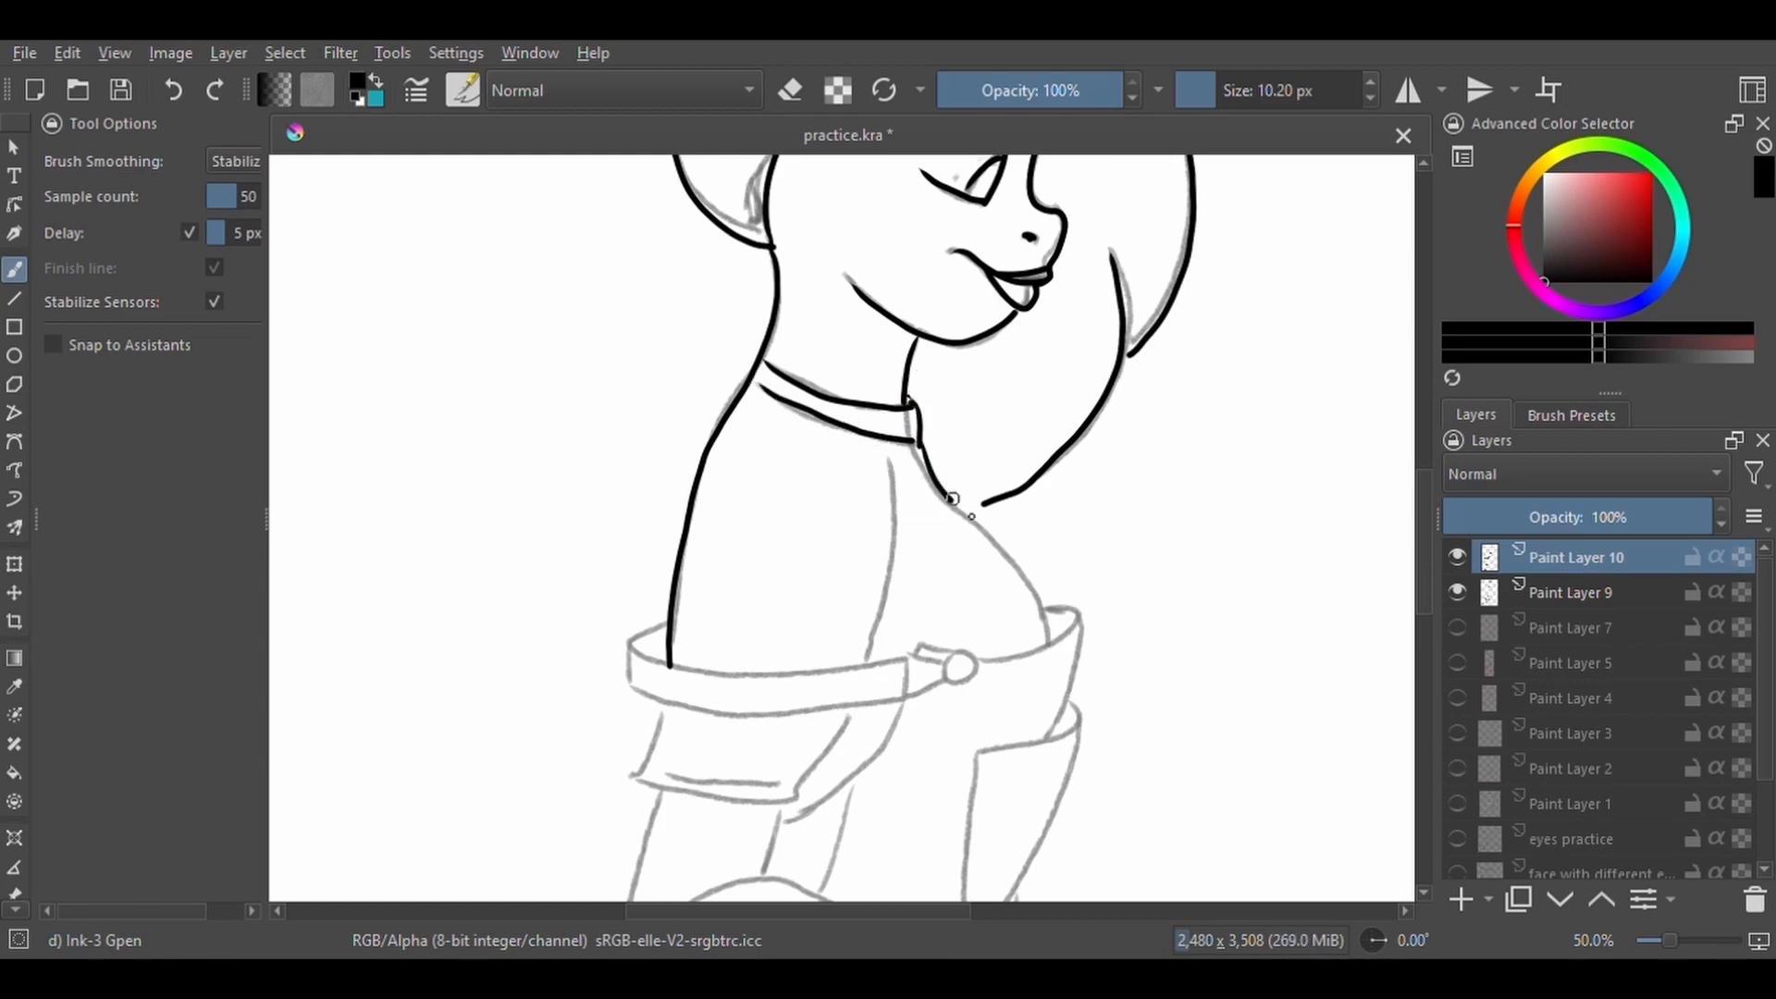
key("ctrl+z")
left_click_drag(920, 446, 1050, 633)
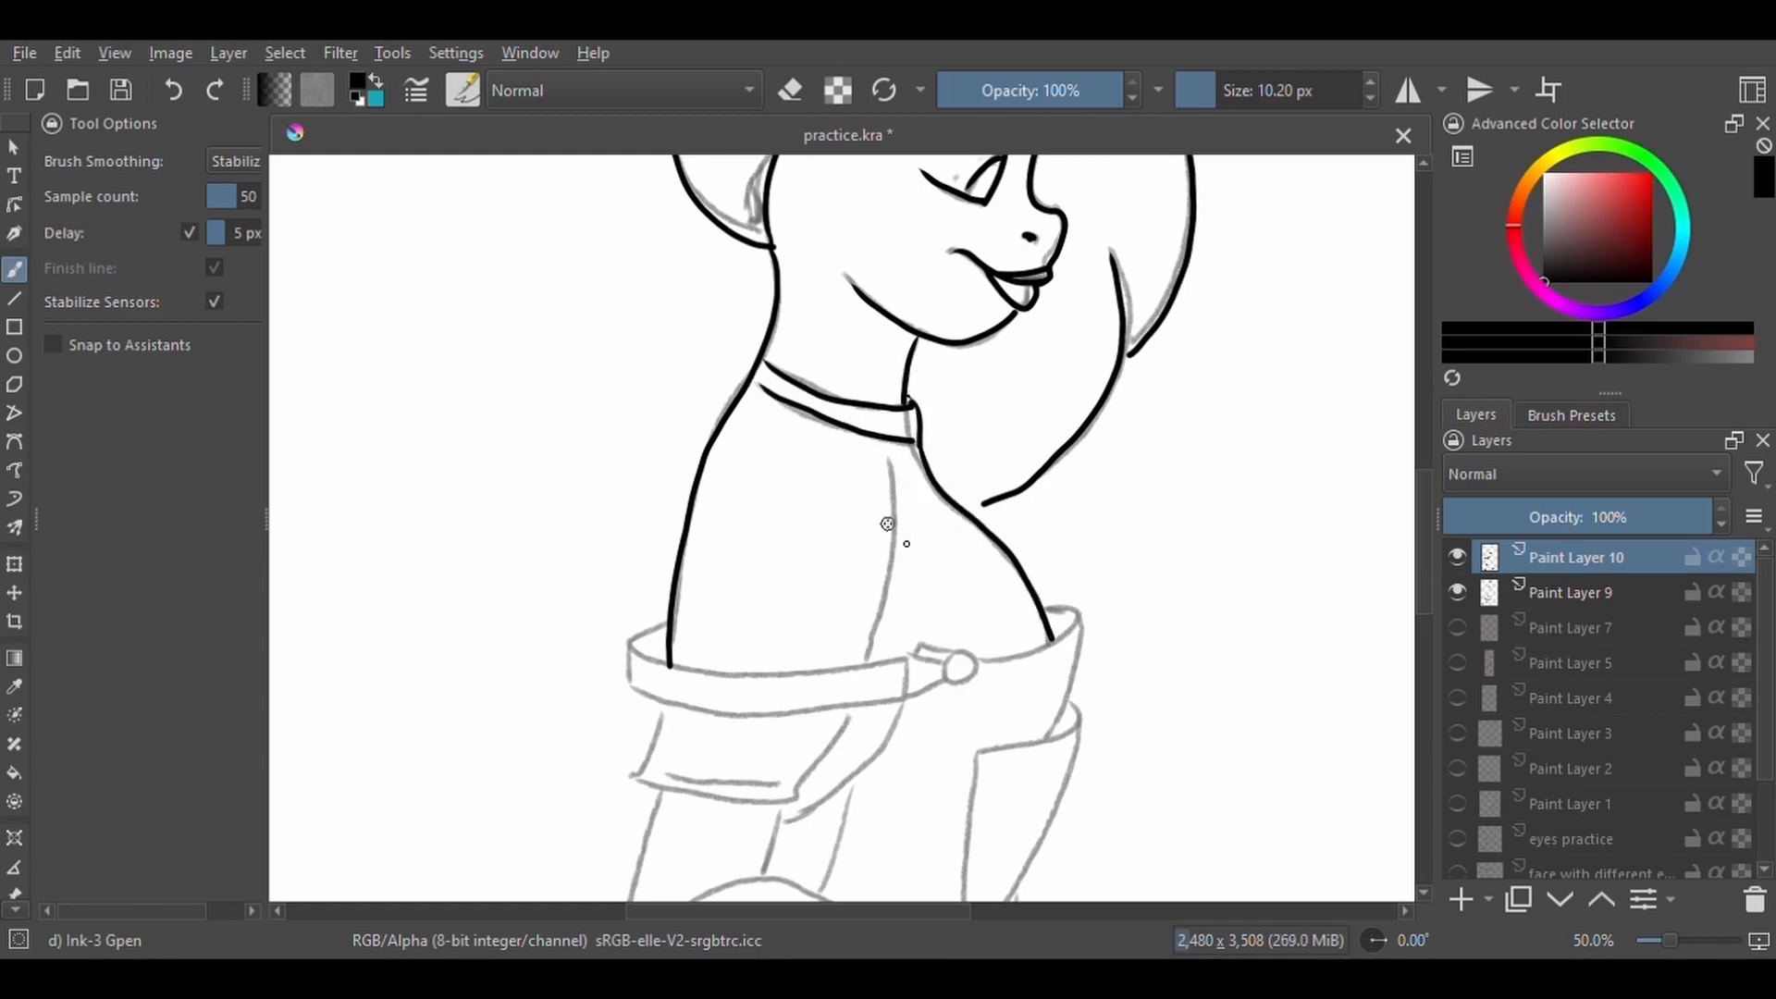
key("ctrl+z")
left_click_drag(894, 517, 868, 659)
Ink the garment band around the upper arm, its round clasp, and the bib edge beside it.
left_click_drag(987, 639, 953, 856)
mouse_move(973, 628)
left_mouse_down()
mouse_move(933, 790)
mouse_move(947, 573)
left_mouse_up()
left_click_drag(981, 871, 986, 571)
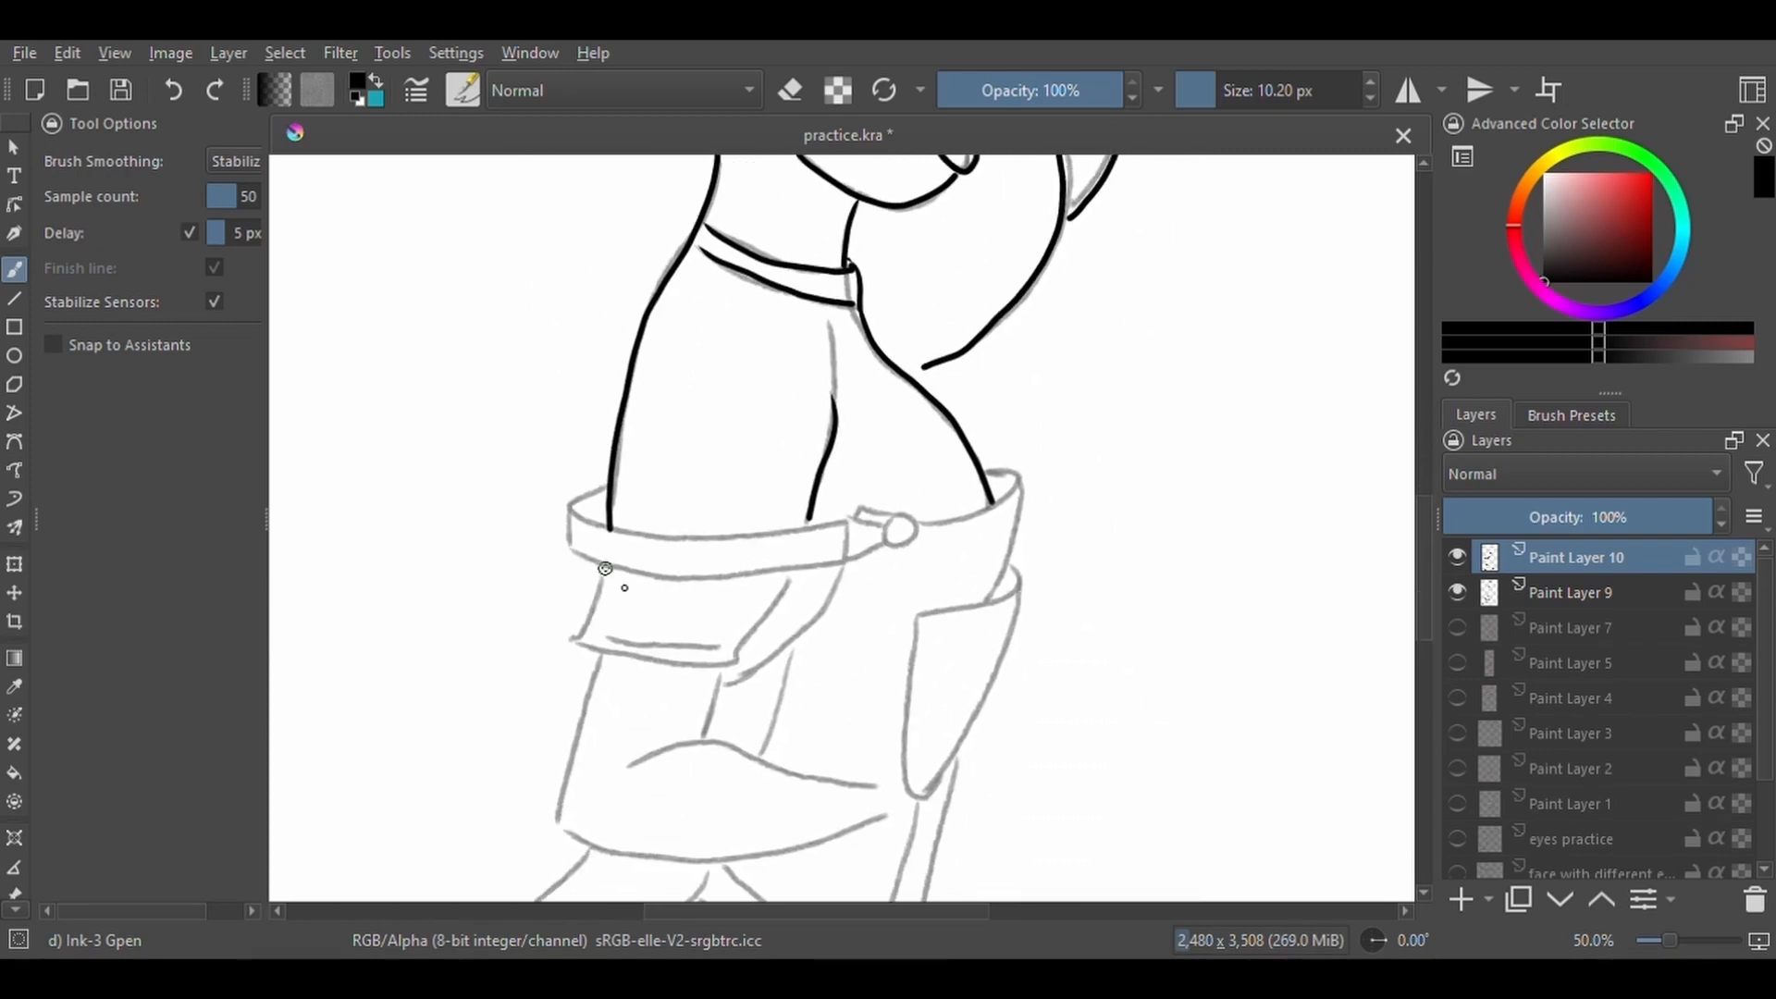
mouse_move(599, 488)
left_mouse_down()
mouse_move(659, 536)
mouse_move(844, 520)
left_mouse_up()
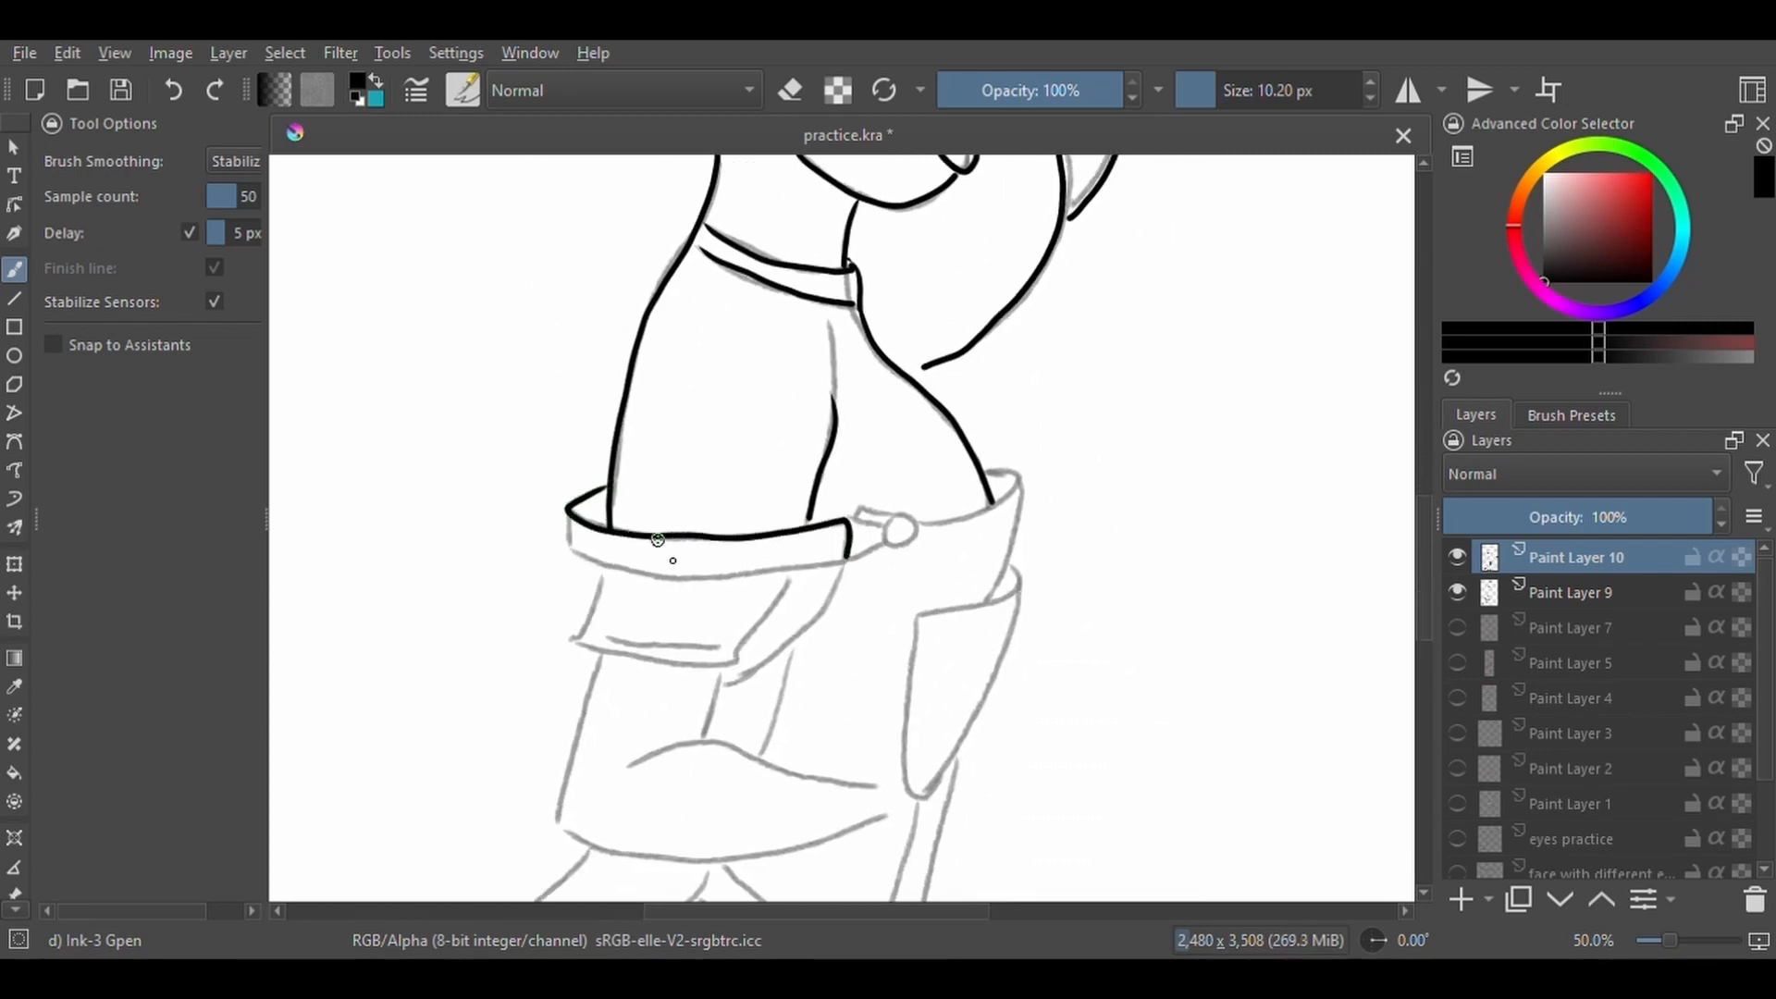
key("ctrl+z")
left_click_drag(571, 552, 818, 569)
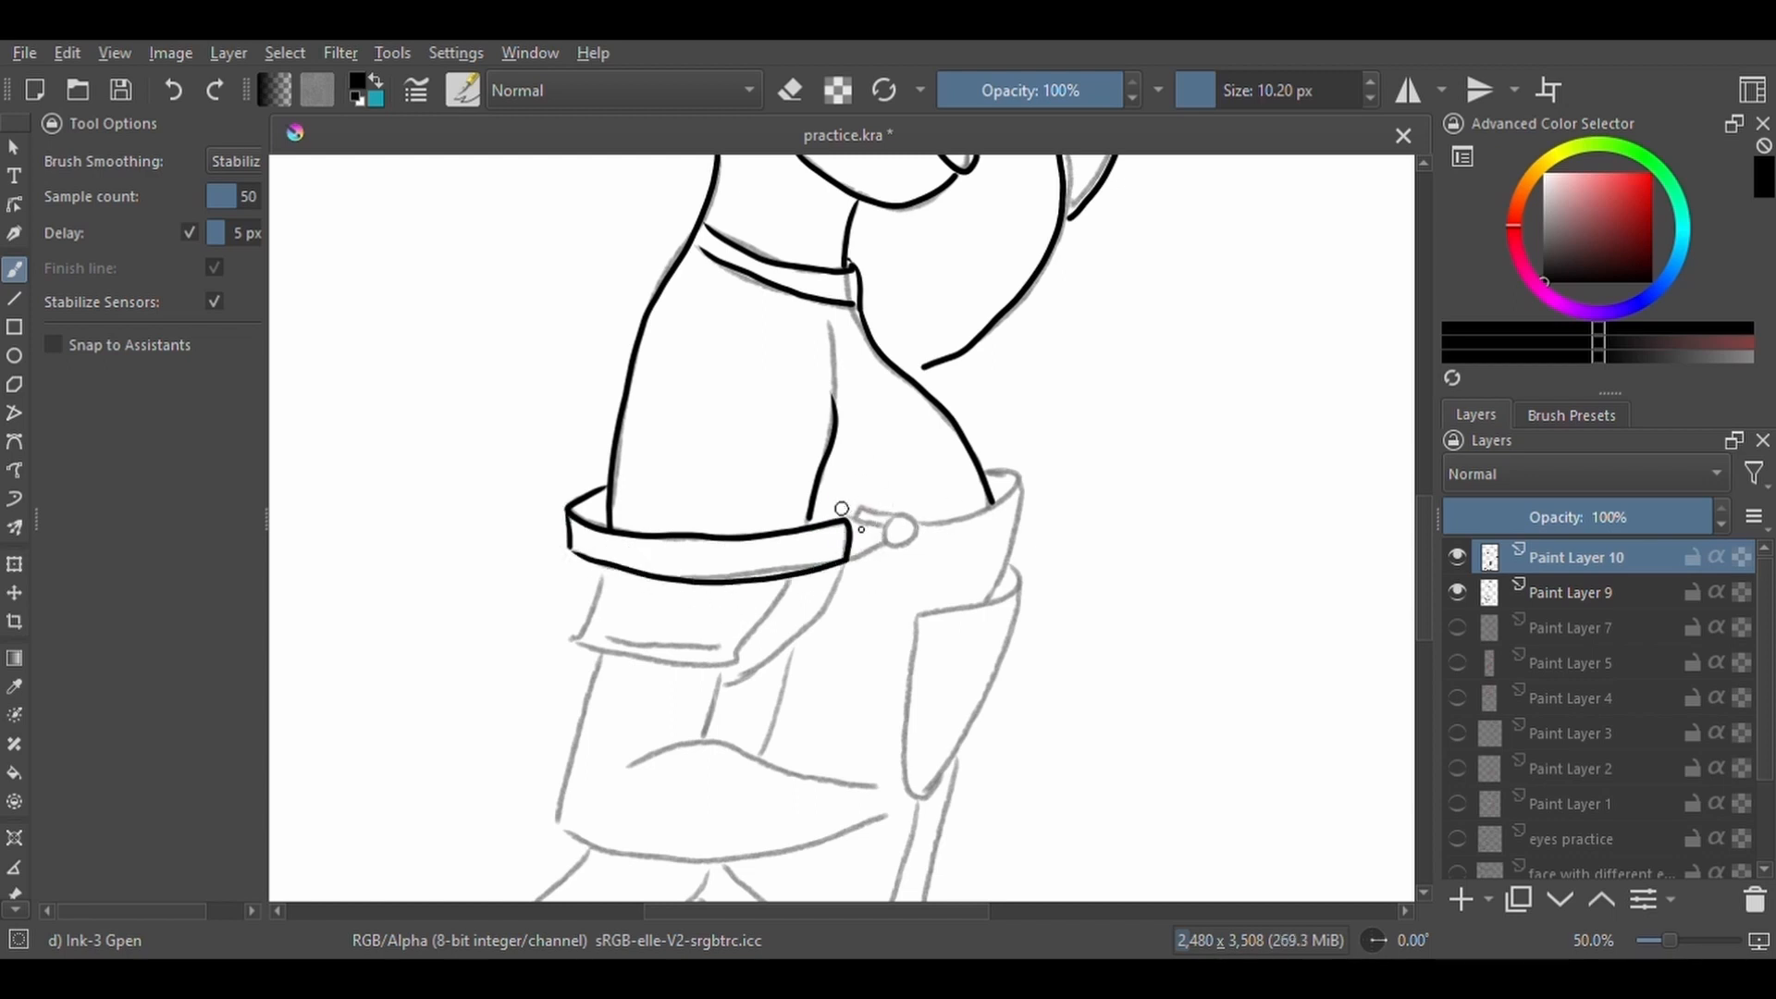
mouse_move(861, 560)
left_mouse_down()
mouse_move(903, 513)
mouse_move(861, 506)
mouse_move(1019, 470)
mouse_move(996, 480)
mouse_move(1029, 491)
mouse_move(994, 597)
left_mouse_up()
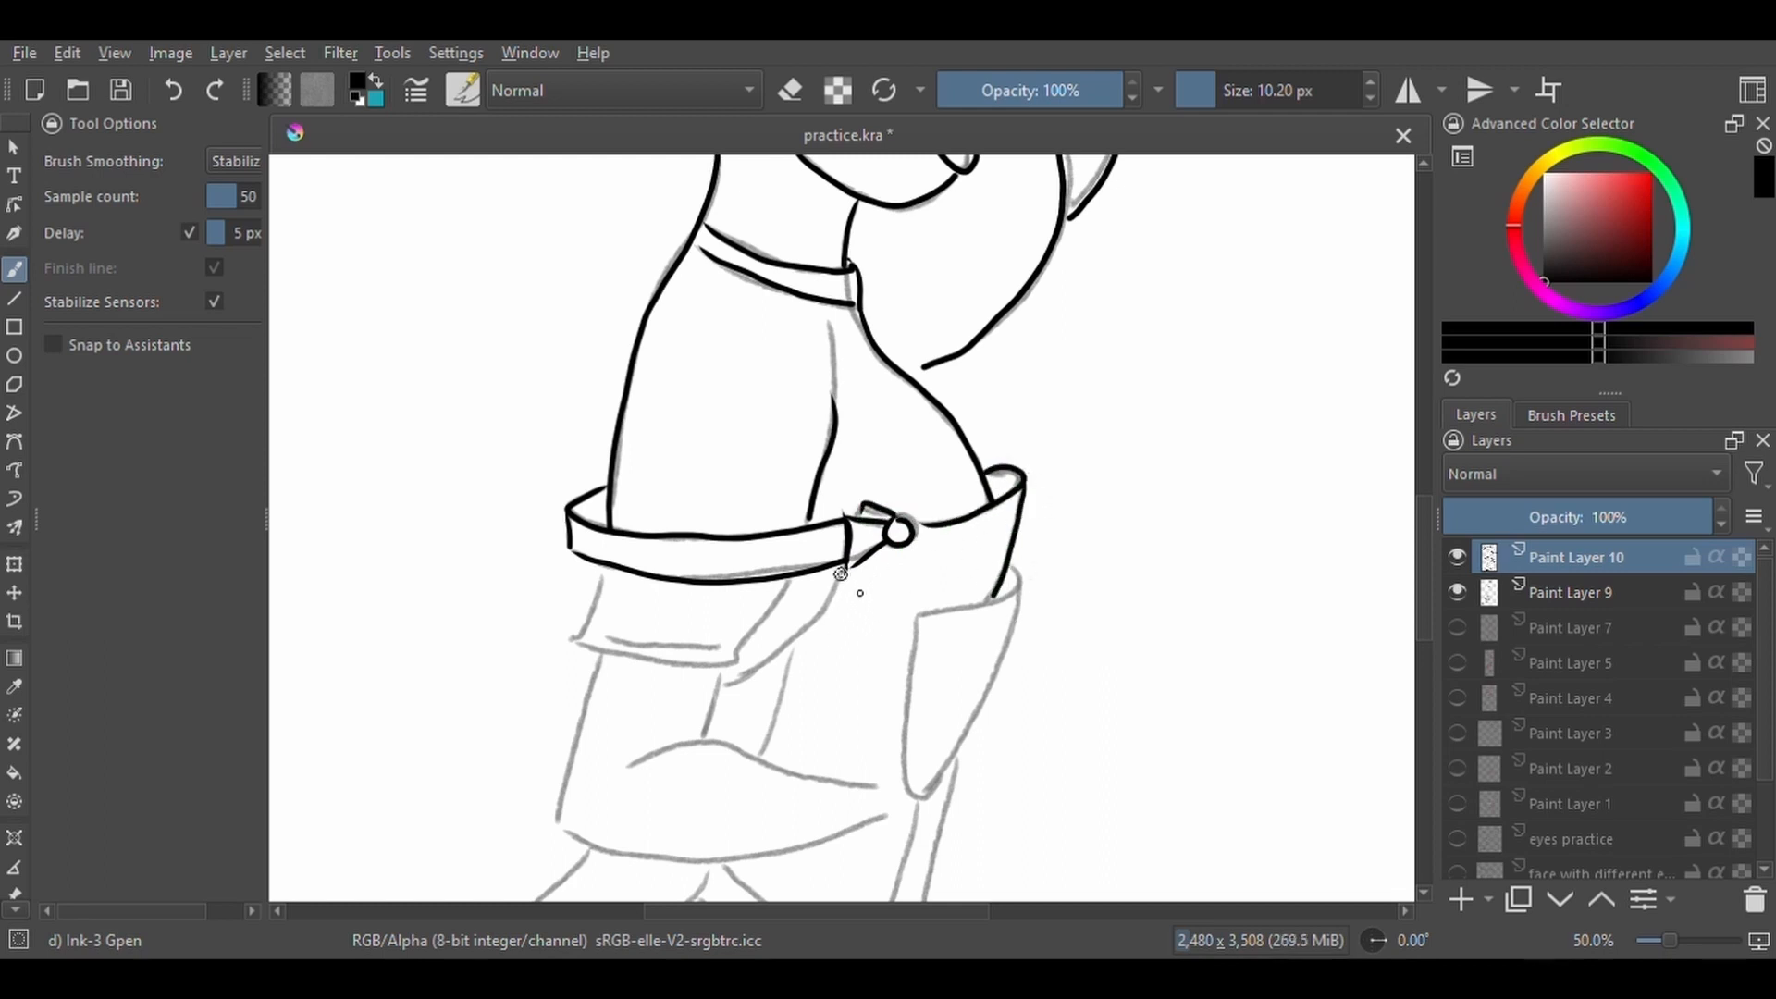
Ink the curved fold beneath the arm band and the sleeve cuff with its inner hem line.
key("ctrl+z")
left_click_drag(839, 562, 720, 692)
key("ctrl+z")
key("ctrl+z")
mouse_move(836, 566)
left_mouse_down()
mouse_move(733, 671)
mouse_move(806, 623)
mouse_move(722, 687)
left_mouse_up()
key("ctrl+z")
left_click_drag(781, 595, 738, 659)
key("ctrl+z")
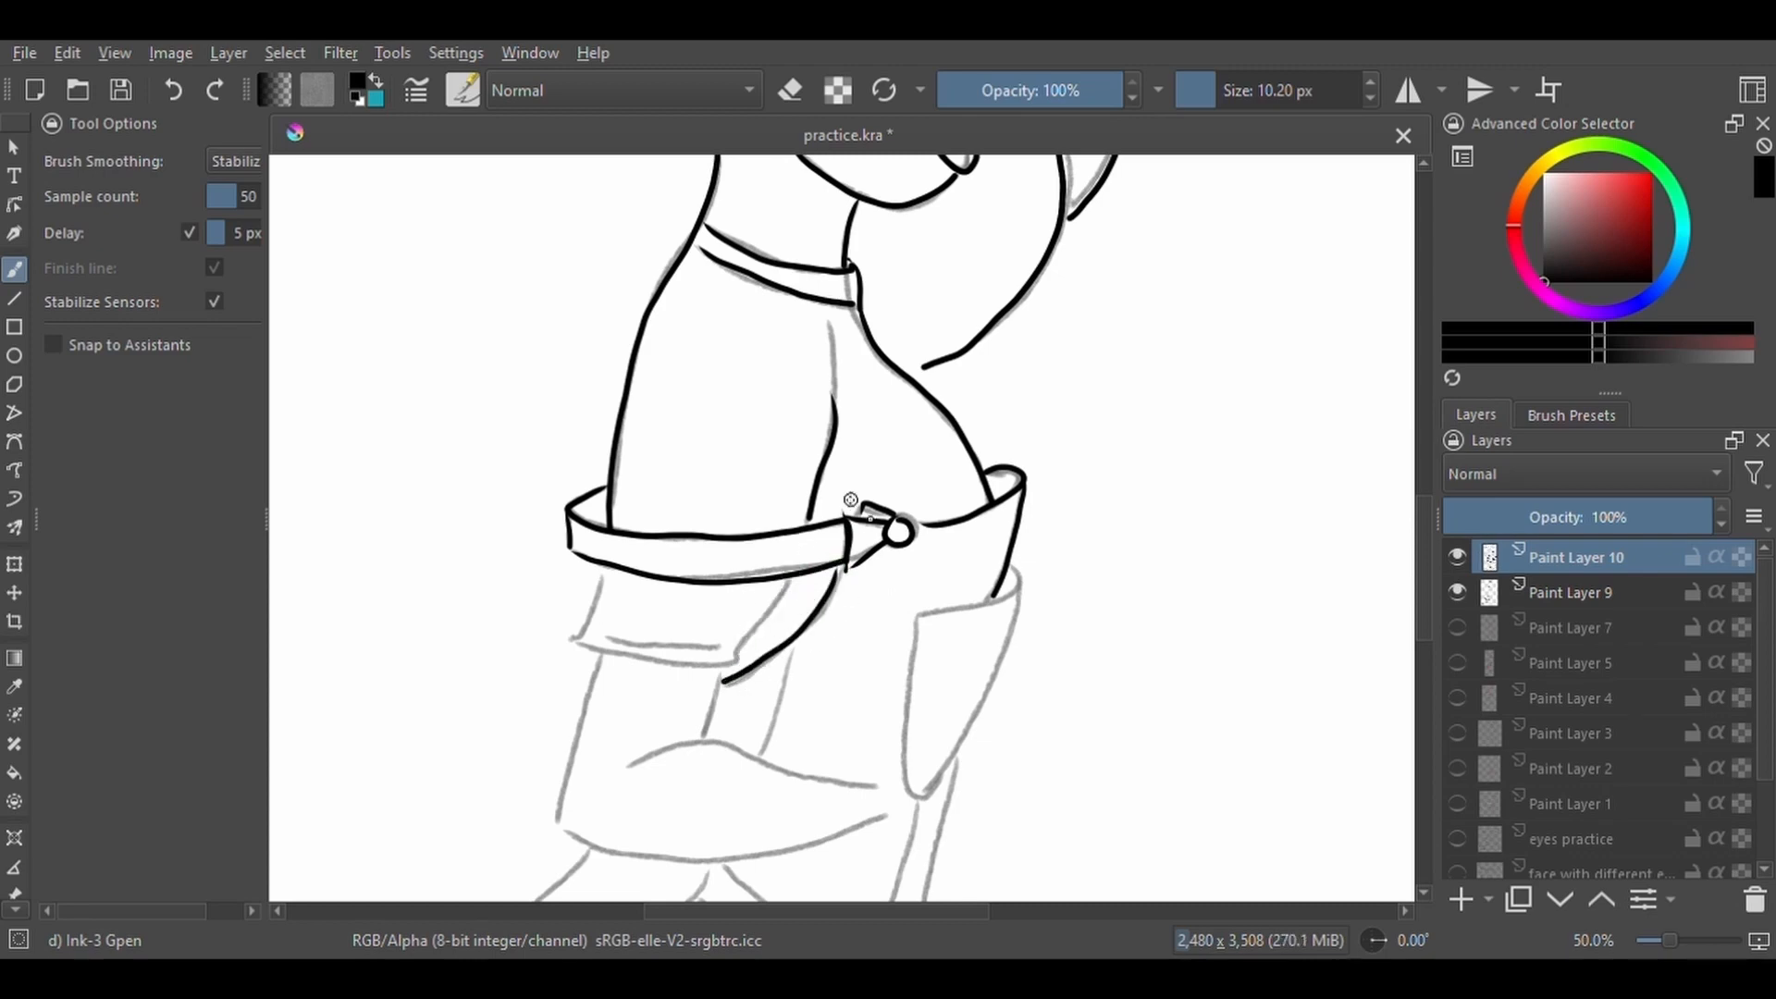
mouse_move(600, 594)
left_mouse_down()
mouse_move(602, 652)
mouse_move(727, 664)
mouse_move(798, 559)
mouse_move(737, 660)
left_mouse_up()
key("ctrl+z")
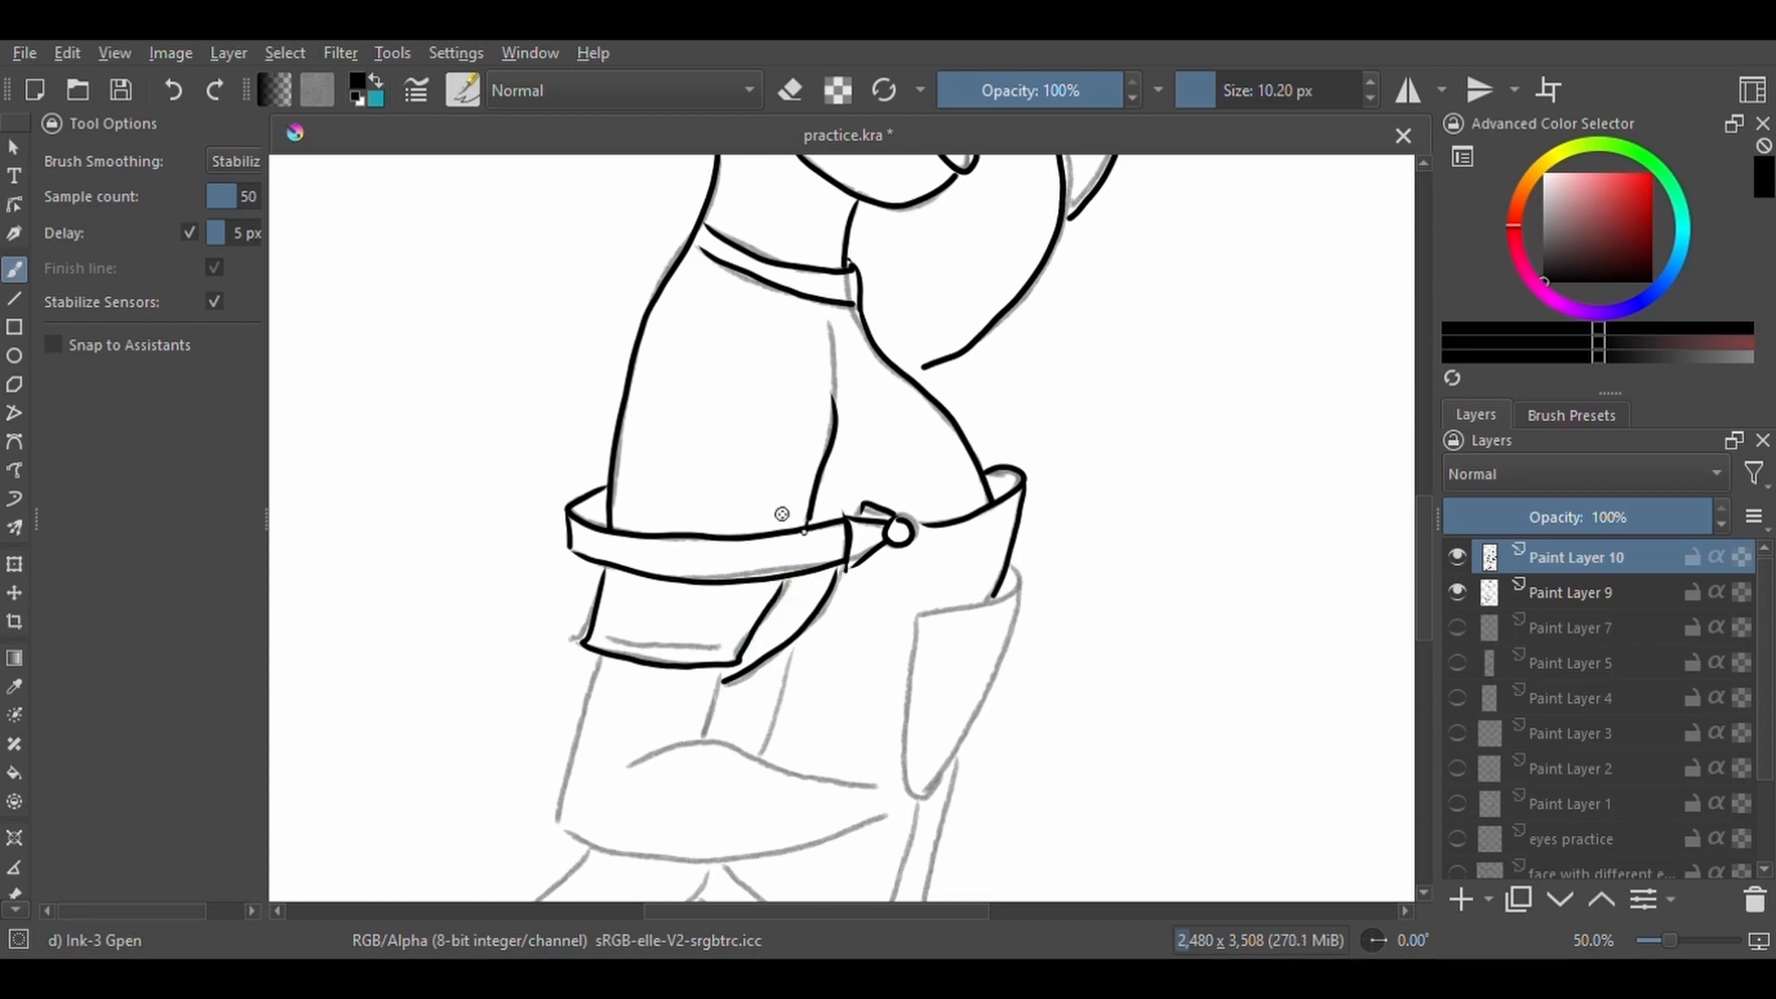
left_click_drag(611, 638, 722, 648)
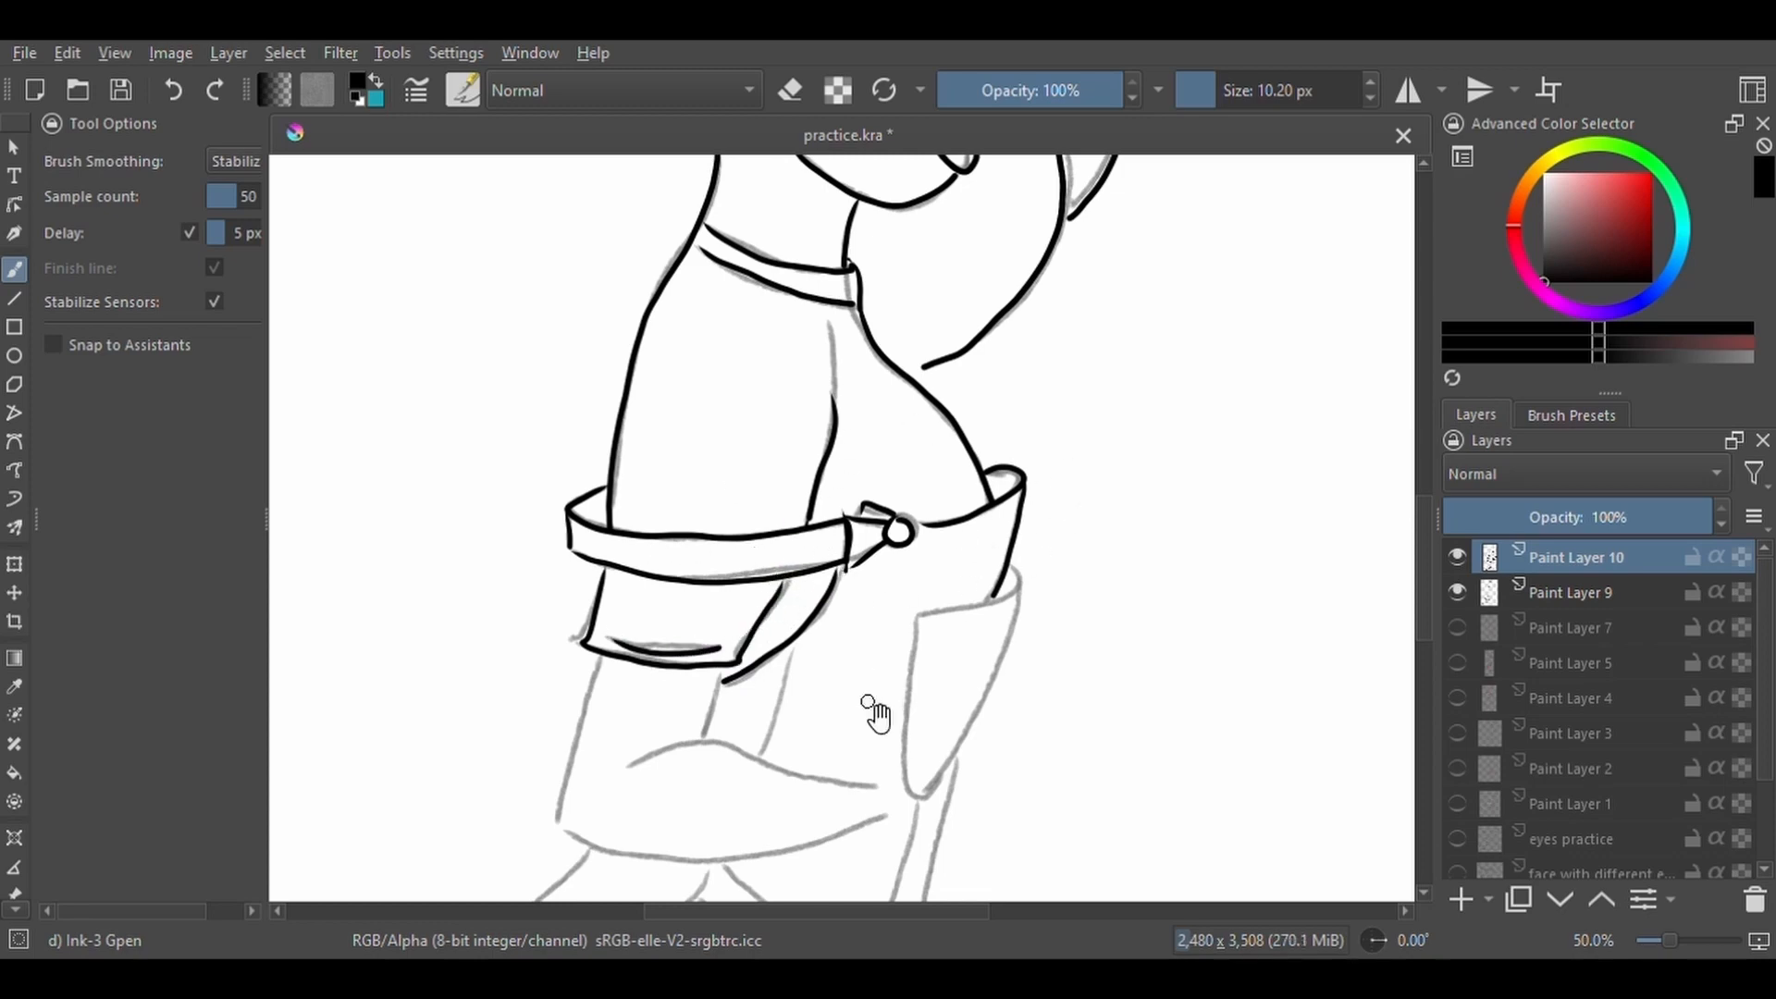
Ink the garment's pocket flap and the bent arm, including the elbow side and both edges of the forearm.
scroll(872, 713, "down", 5)
mouse_move(969, 331)
left_mouse_down()
mouse_move(900, 376)
mouse_move(968, 391)
mouse_move(917, 517)
mouse_move(870, 388)
left_mouse_up()
left_click_drag(547, 421, 514, 592)
left_click_drag(673, 442, 656, 500)
left_click_drag(581, 532, 814, 550)
mouse_move(516, 595)
left_mouse_down()
mouse_move(759, 613)
mouse_move(835, 583)
left_mouse_up()
Ink the outlines of both legs and the crossing fold lines below the forearm.
key("minus")
key("plus")
key("plus")
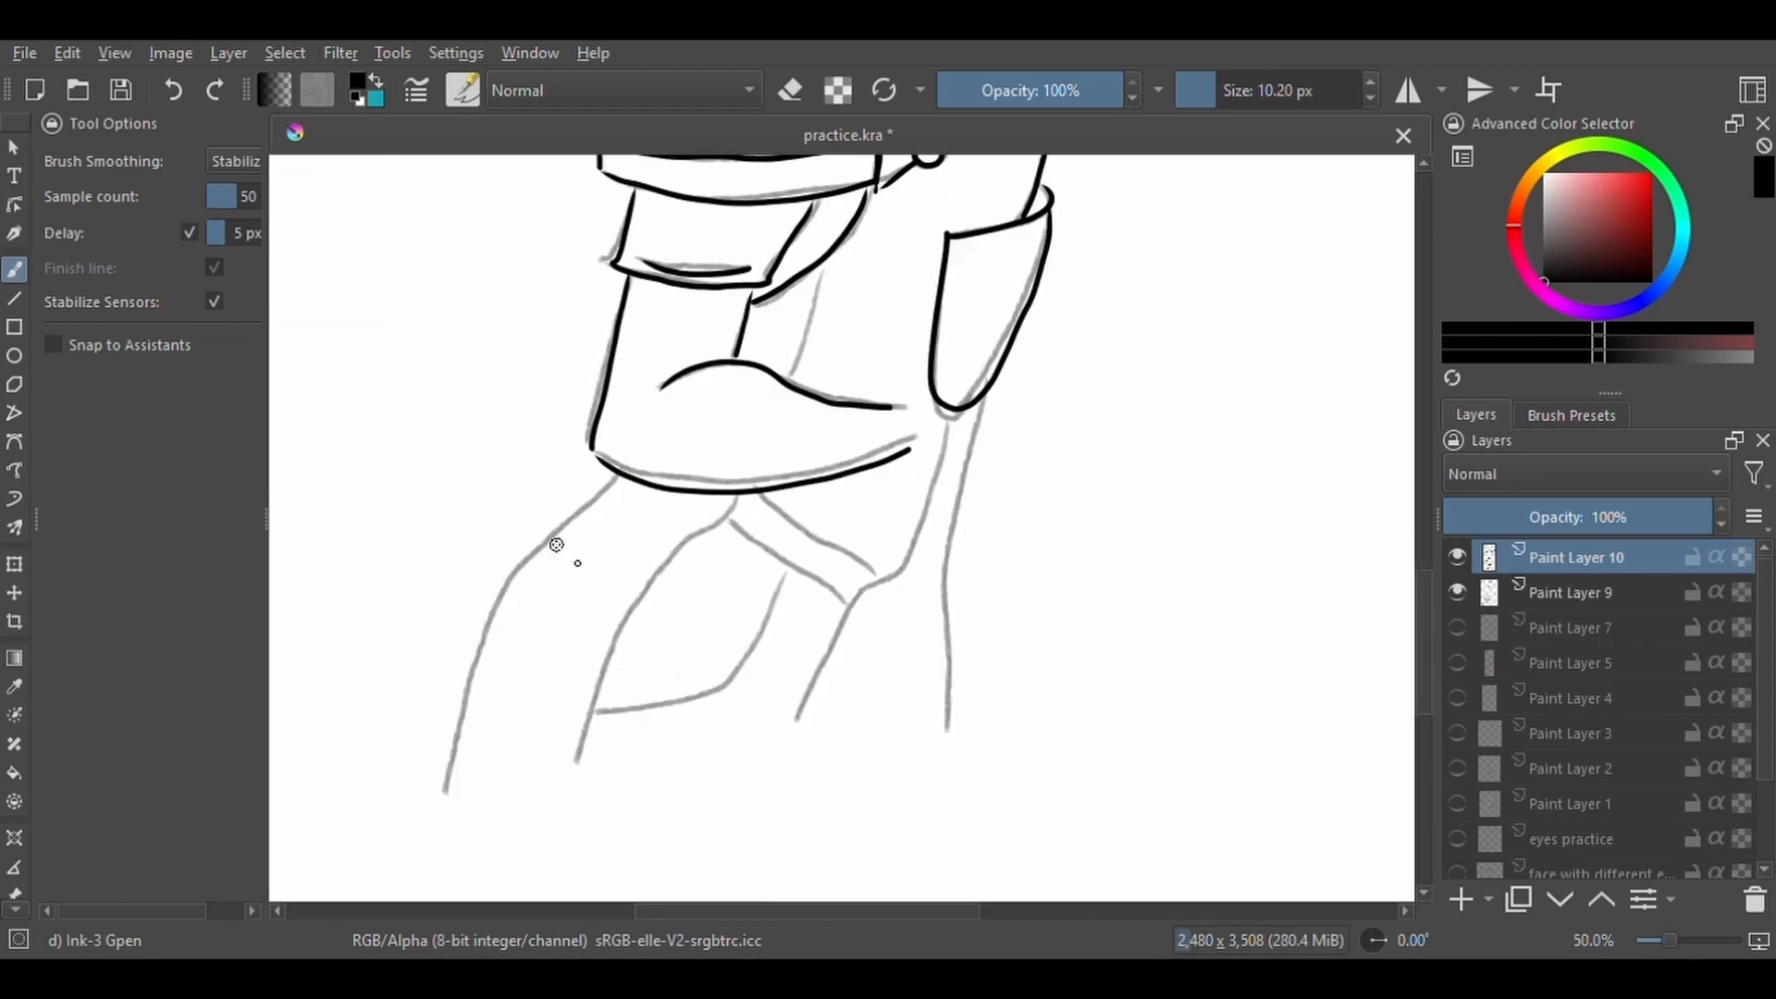
mouse_move(616, 472)
left_mouse_down()
mouse_move(501, 584)
mouse_move(442, 789)
left_mouse_up()
key("ctrl+z")
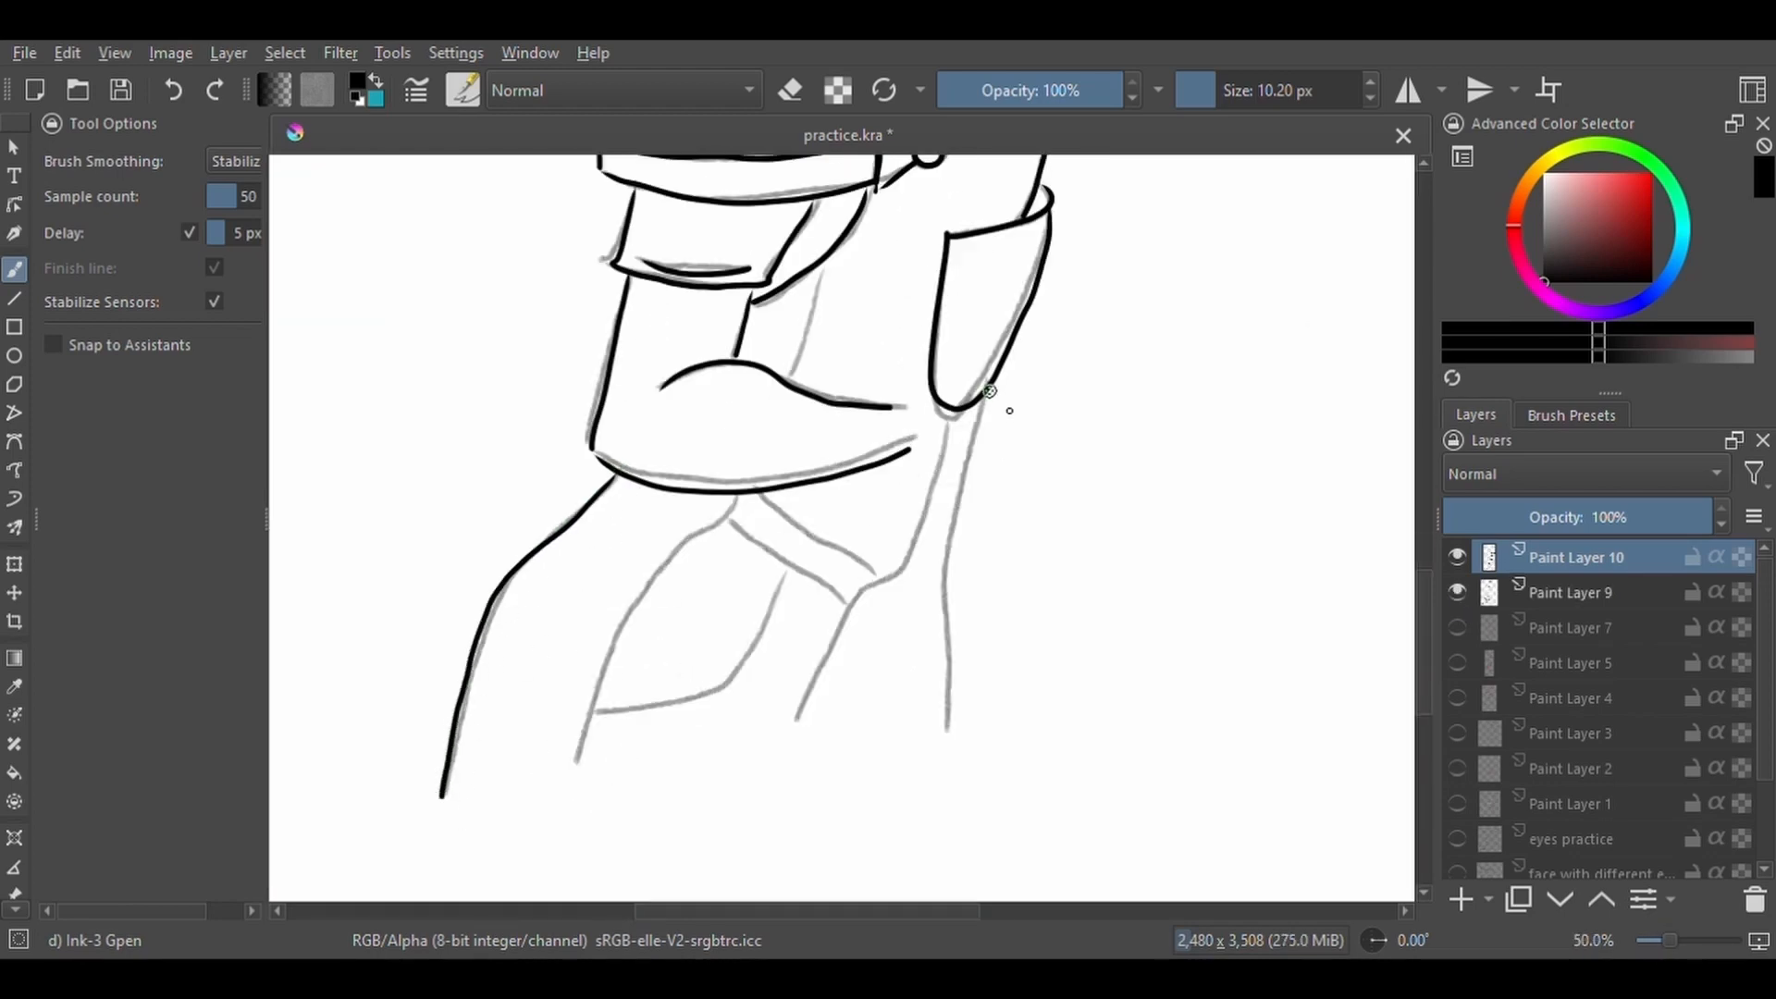
left_click_drag(982, 403, 940, 714)
mouse_move(950, 418)
left_mouse_down()
mouse_move(920, 531)
mouse_move(796, 717)
left_mouse_up()
mouse_move(743, 499)
left_mouse_down()
mouse_move(615, 661)
mouse_move(583, 757)
left_mouse_up()
left_click_drag(760, 497, 872, 583)
left_click_drag(731, 523, 843, 603)
mouse_move(597, 712)
left_mouse_down()
mouse_move(675, 703)
mouse_move(788, 564)
left_mouse_up()
Ink the short torso line above the forearm and erase its overlapping end using Basic brush smoothing.
scroll(822, 585, "down", 3)
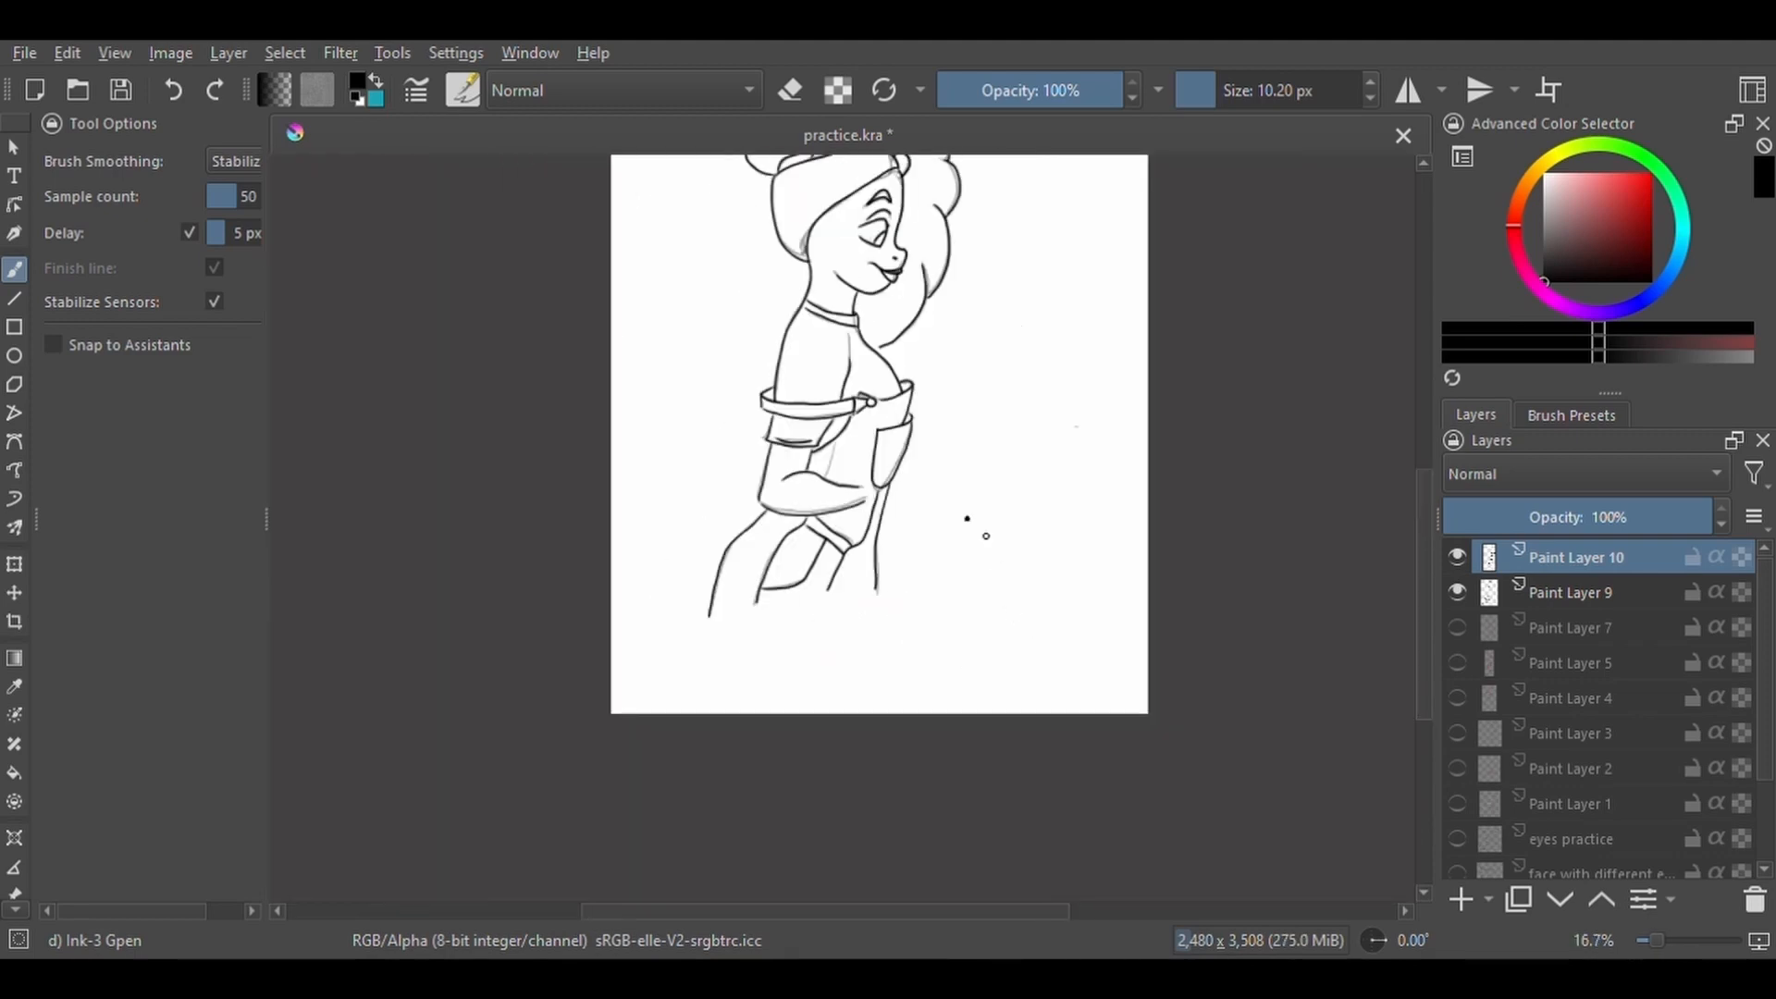
scroll(805, 684, "up", 1)
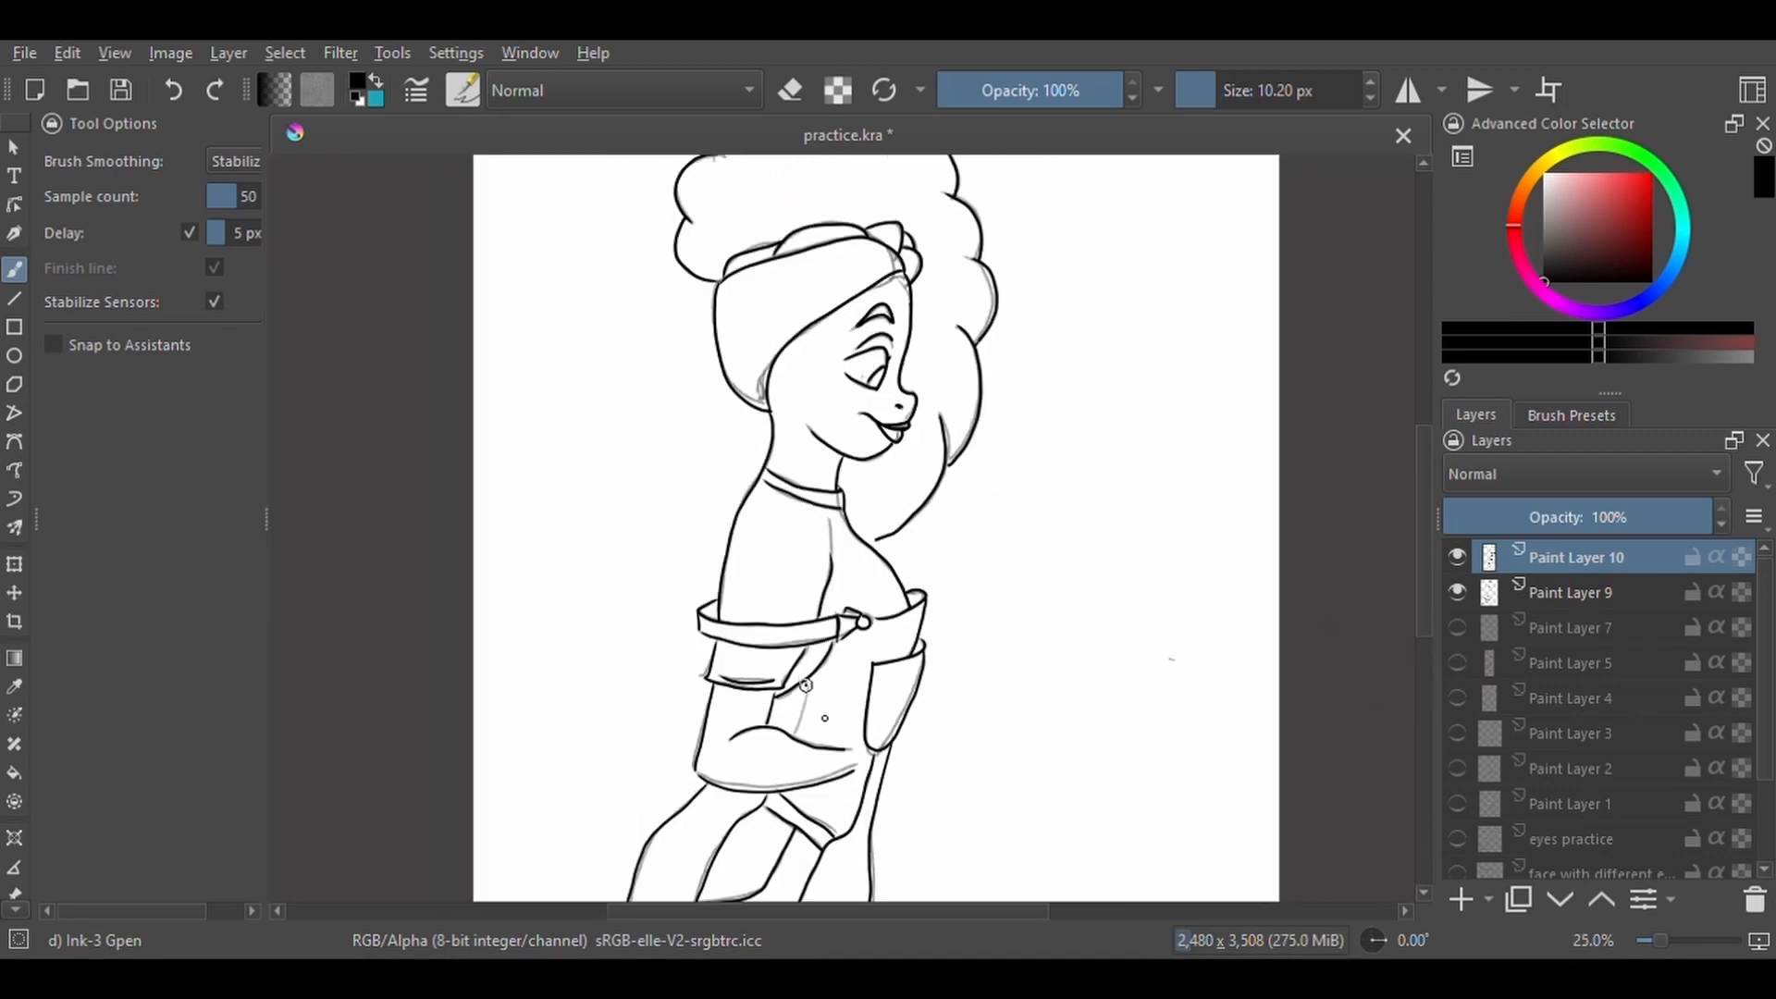
scroll(858, 838, "up", 1)
scroll(869, 703, "up", 1)
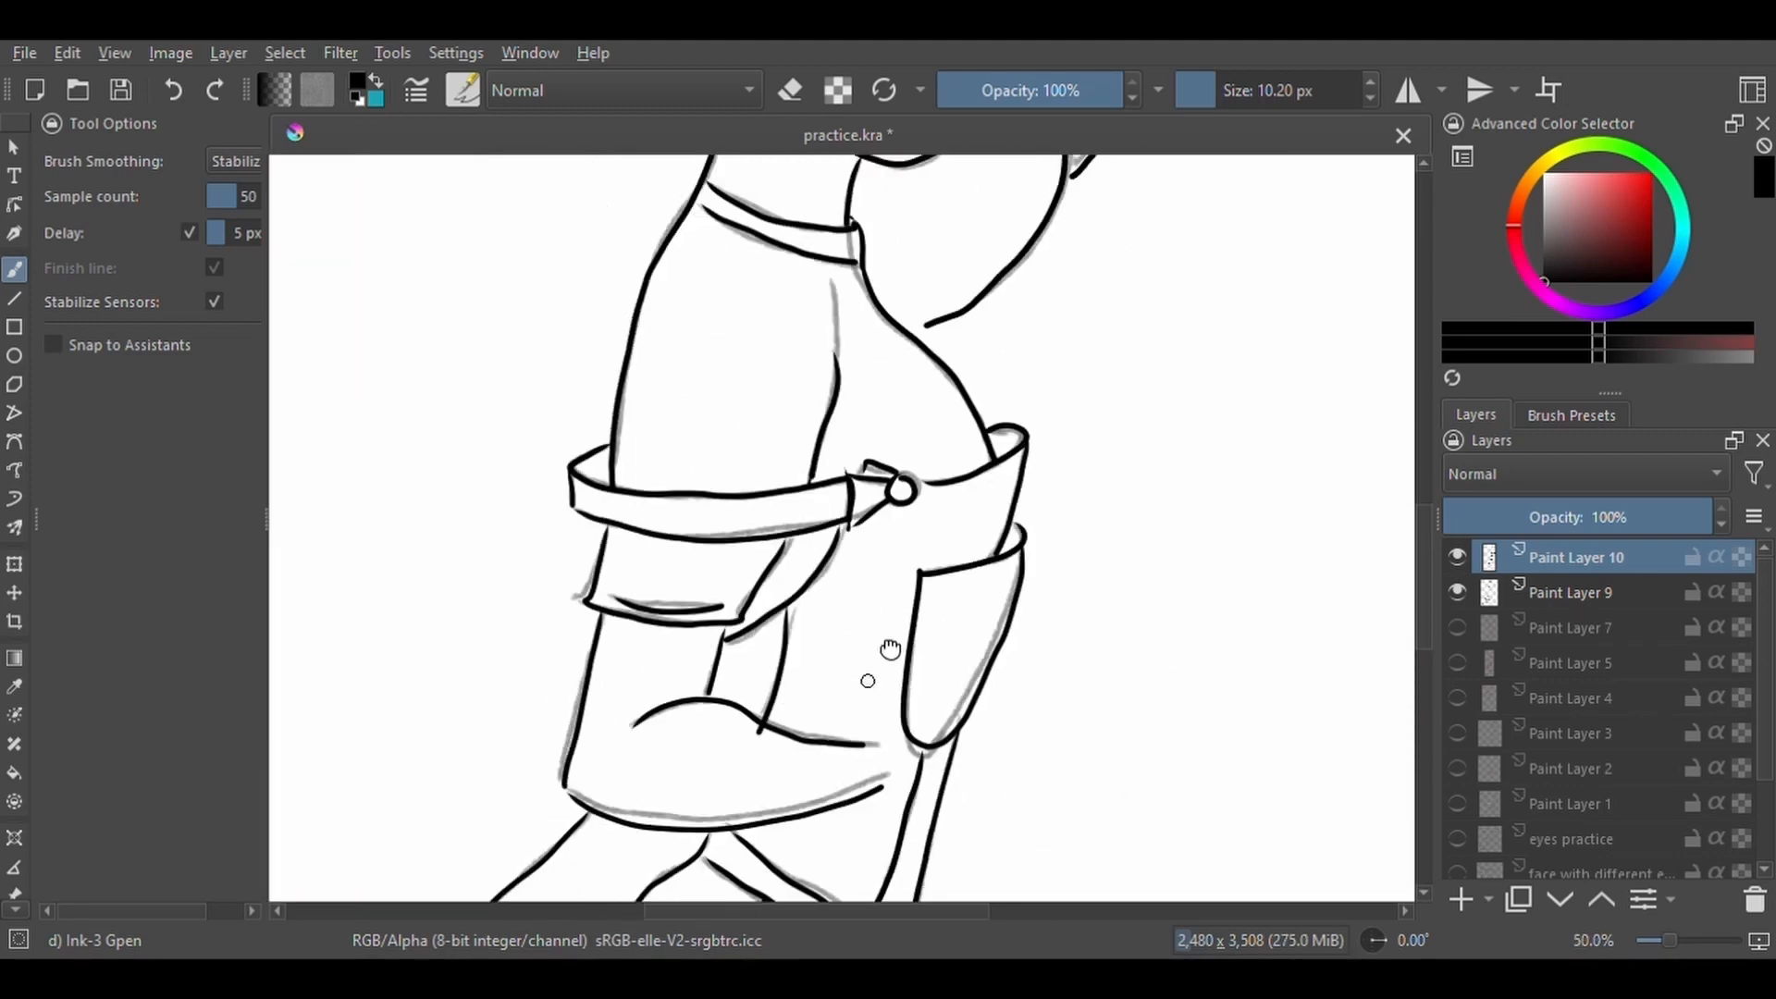
key("e")
left_click(241, 166)
left_click(277, 131)
left_click_drag(782, 636, 792, 633)
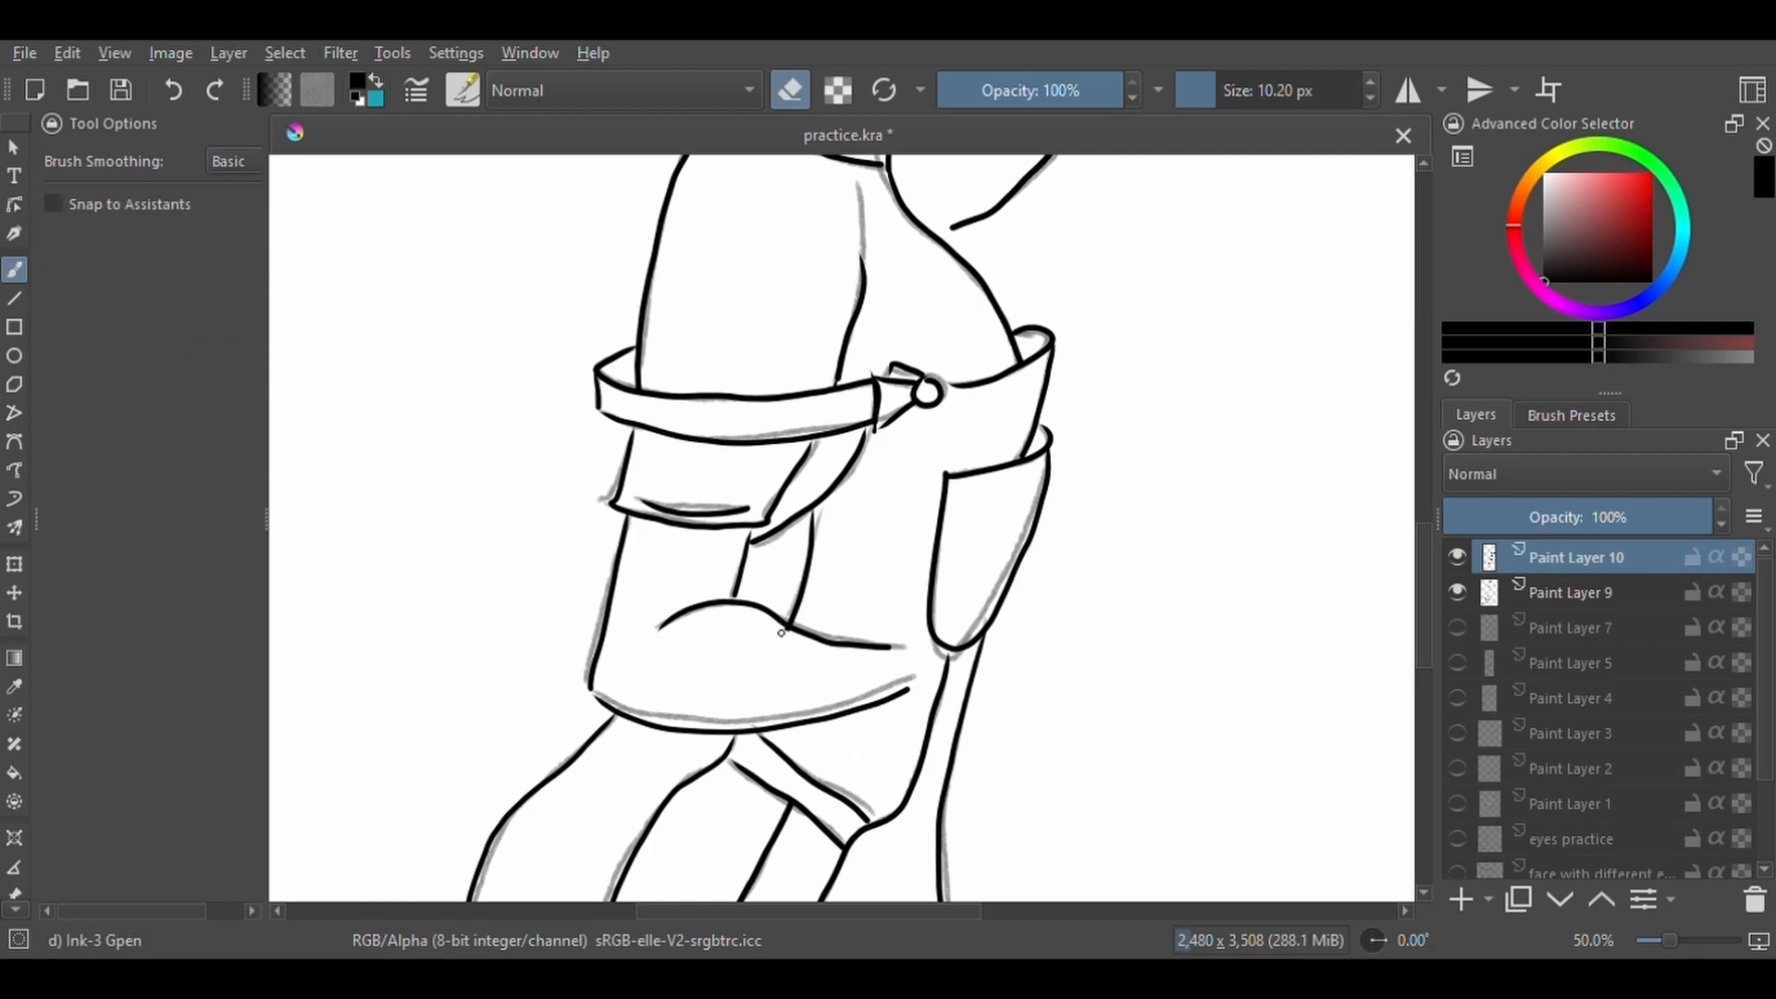
Hide the sketch on Paint Layer 9 and view the whole figure's line art.
left_click(1457, 592)
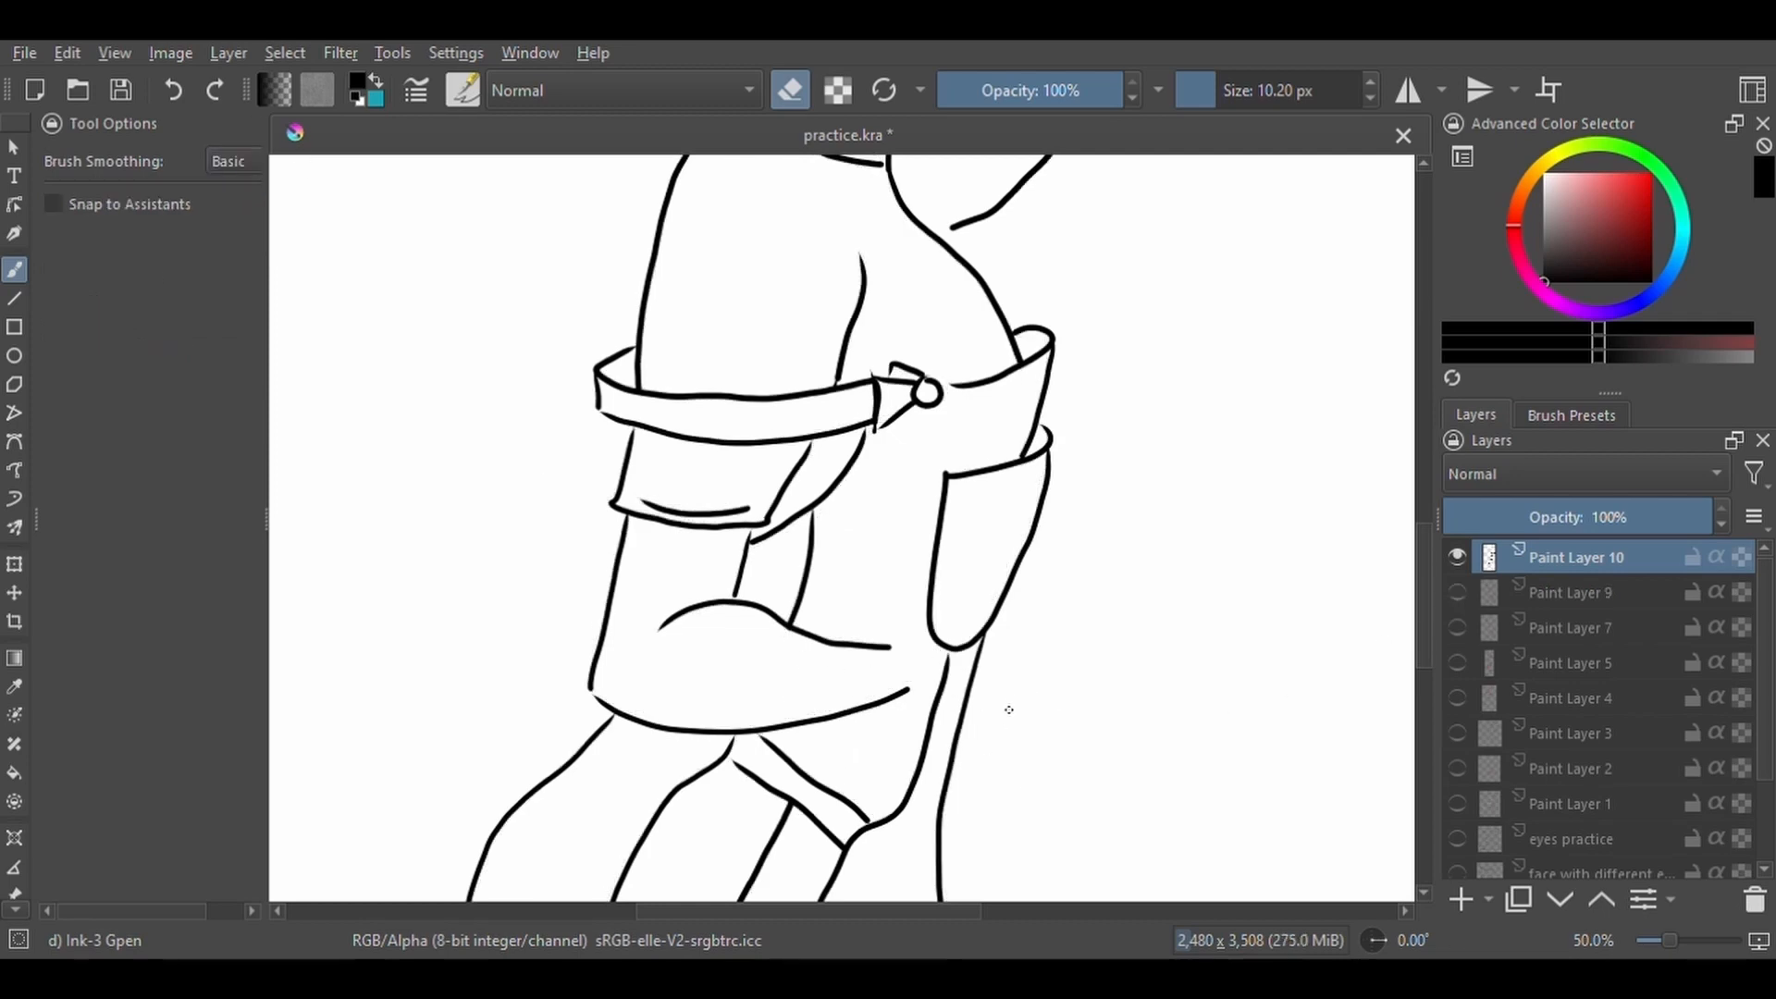
key("ctrl+minus")
key("ctrl+minus")
key("ctrl+minus")
key("ctrl+minus")
key("ctrl+plus")
left_click_drag(968, 516, 995, 651)
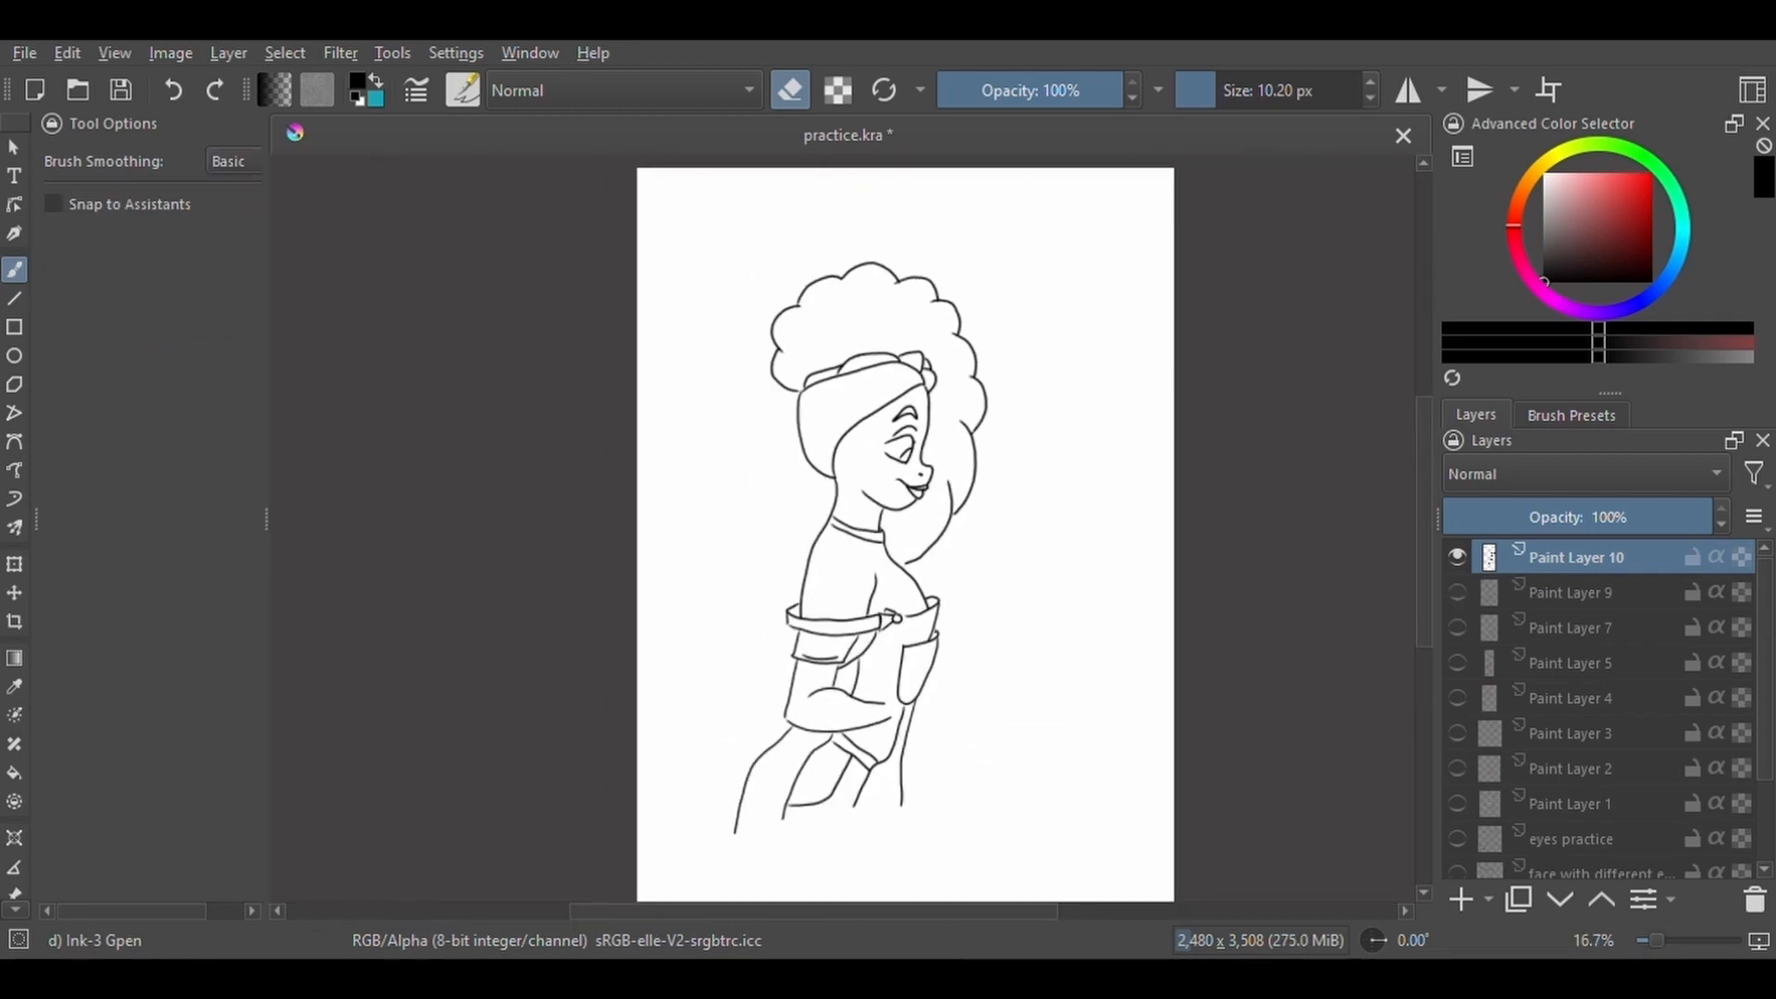
Add a new paint layer and rename it "shillo".
key("Insert")
double_click(1564, 557)
type("shillo")
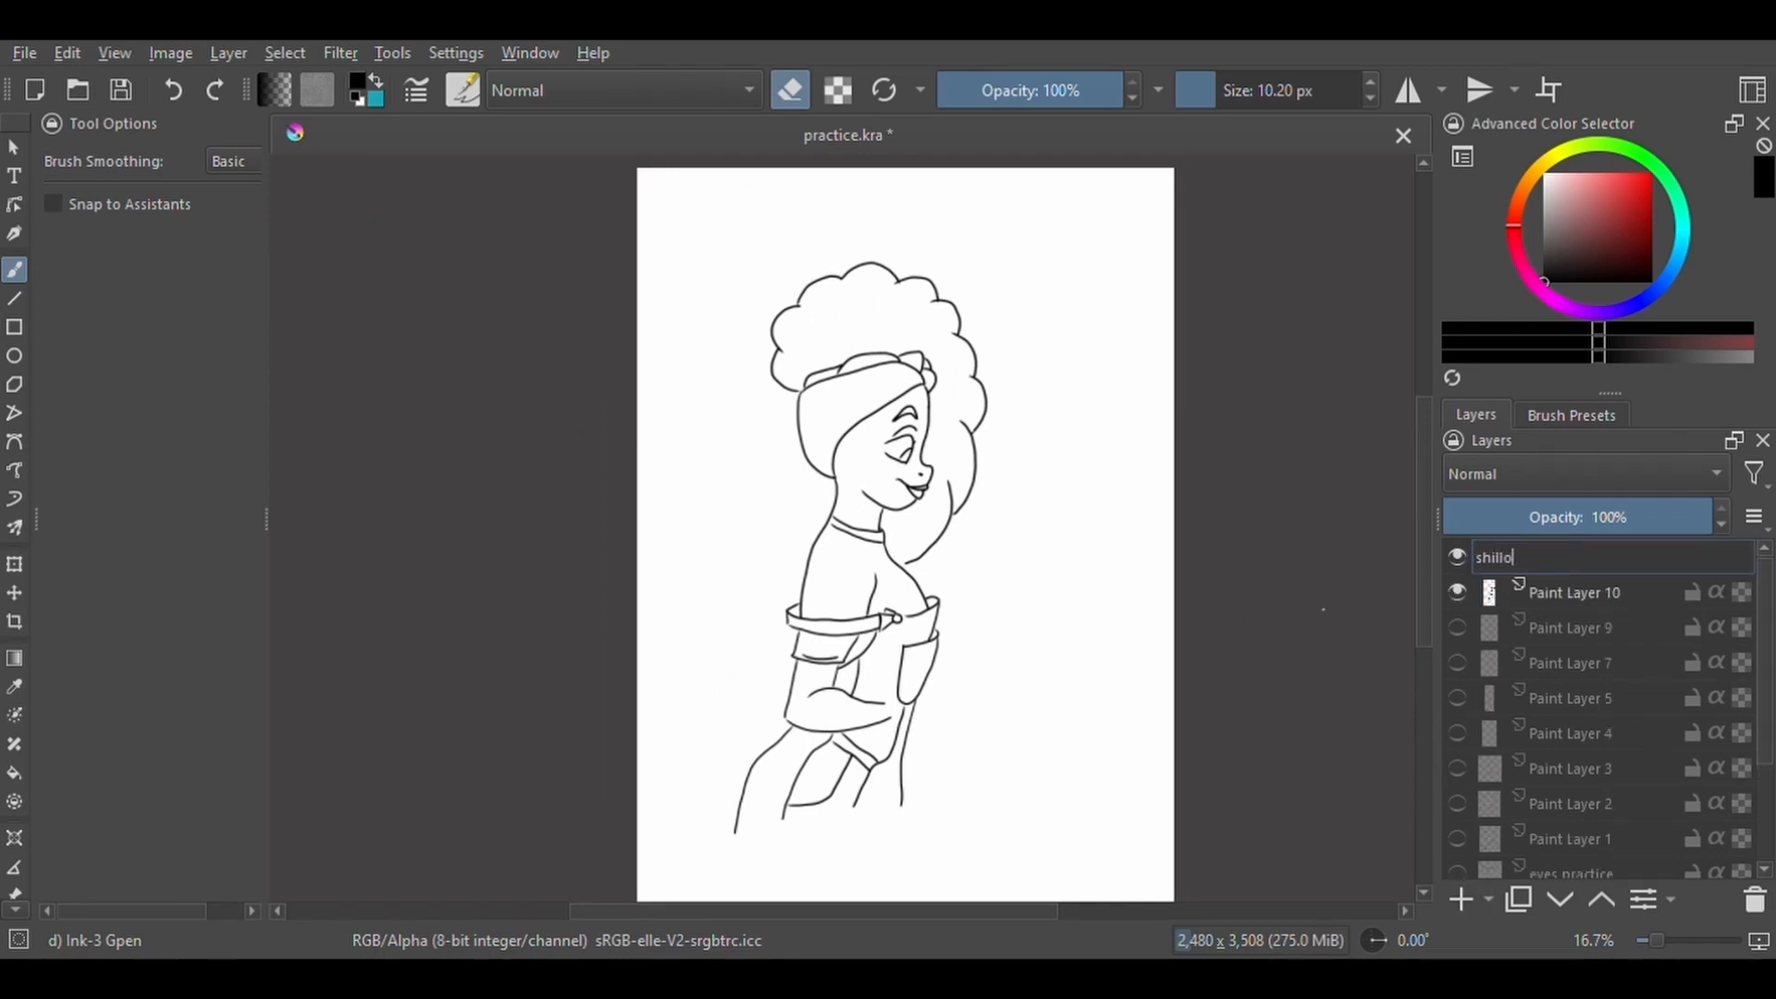
key("Return")
Choose a salmon-red painting colour, turn off eraser mode and switch to the Basic-5 Size brush.
left_click(1601, 180)
key("e")
right_click(1080, 492)
left_click(1239, 416)
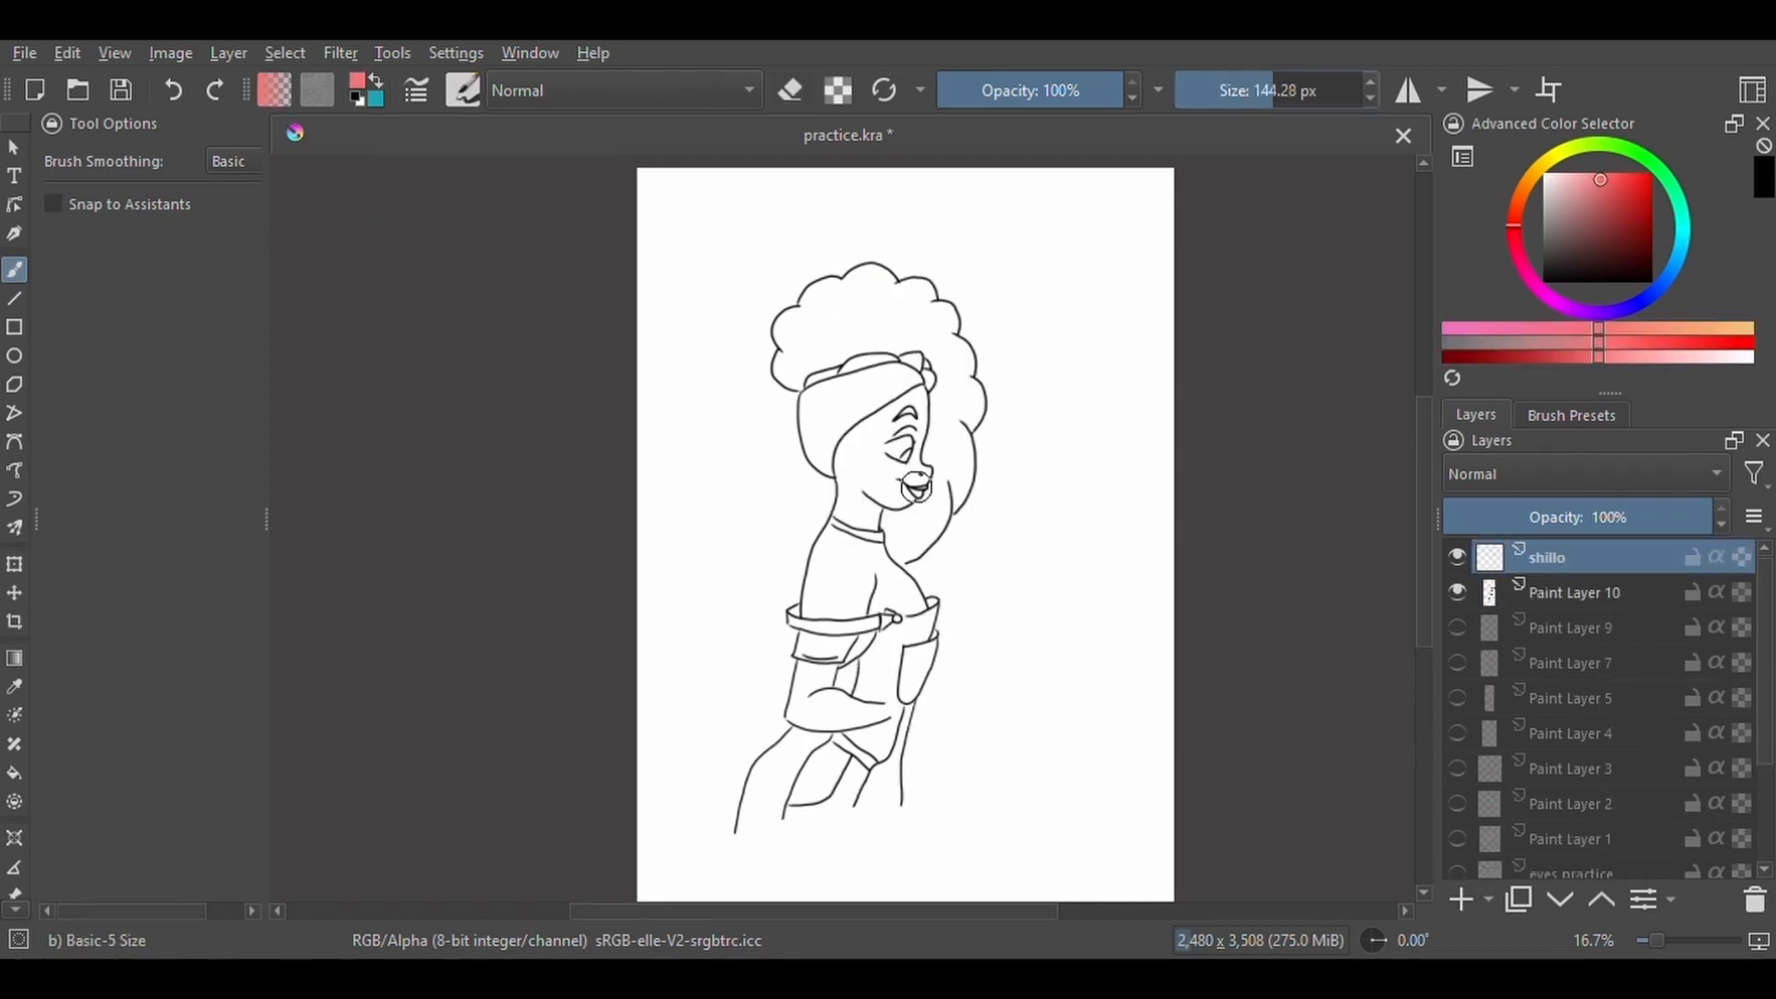
Place the "shillo" layer beneath Paint Layer 10 and paint a solid salmon-red silhouette over the whole figure.
left_click_drag(916, 487, 958, 436)
left_click_drag(1586, 557, 1586, 608)
mouse_move(915, 494)
left_mouse_down()
mouse_move(936, 404)
mouse_move(833, 370)
mouse_move(879, 278)
mouse_move(962, 389)
mouse_move(914, 357)
mouse_move(984, 403)
mouse_move(853, 470)
mouse_move(860, 703)
mouse_move(895, 593)
mouse_move(819, 444)
mouse_move(795, 768)
mouse_move(740, 814)
mouse_move(768, 731)
left_mouse_up()
Erase the salmon overspill outside the afro's face-side edge on the "shillo" layer, using the brush in eraser mode at 102.86 px.
left_click(1320, 90)
key("e")
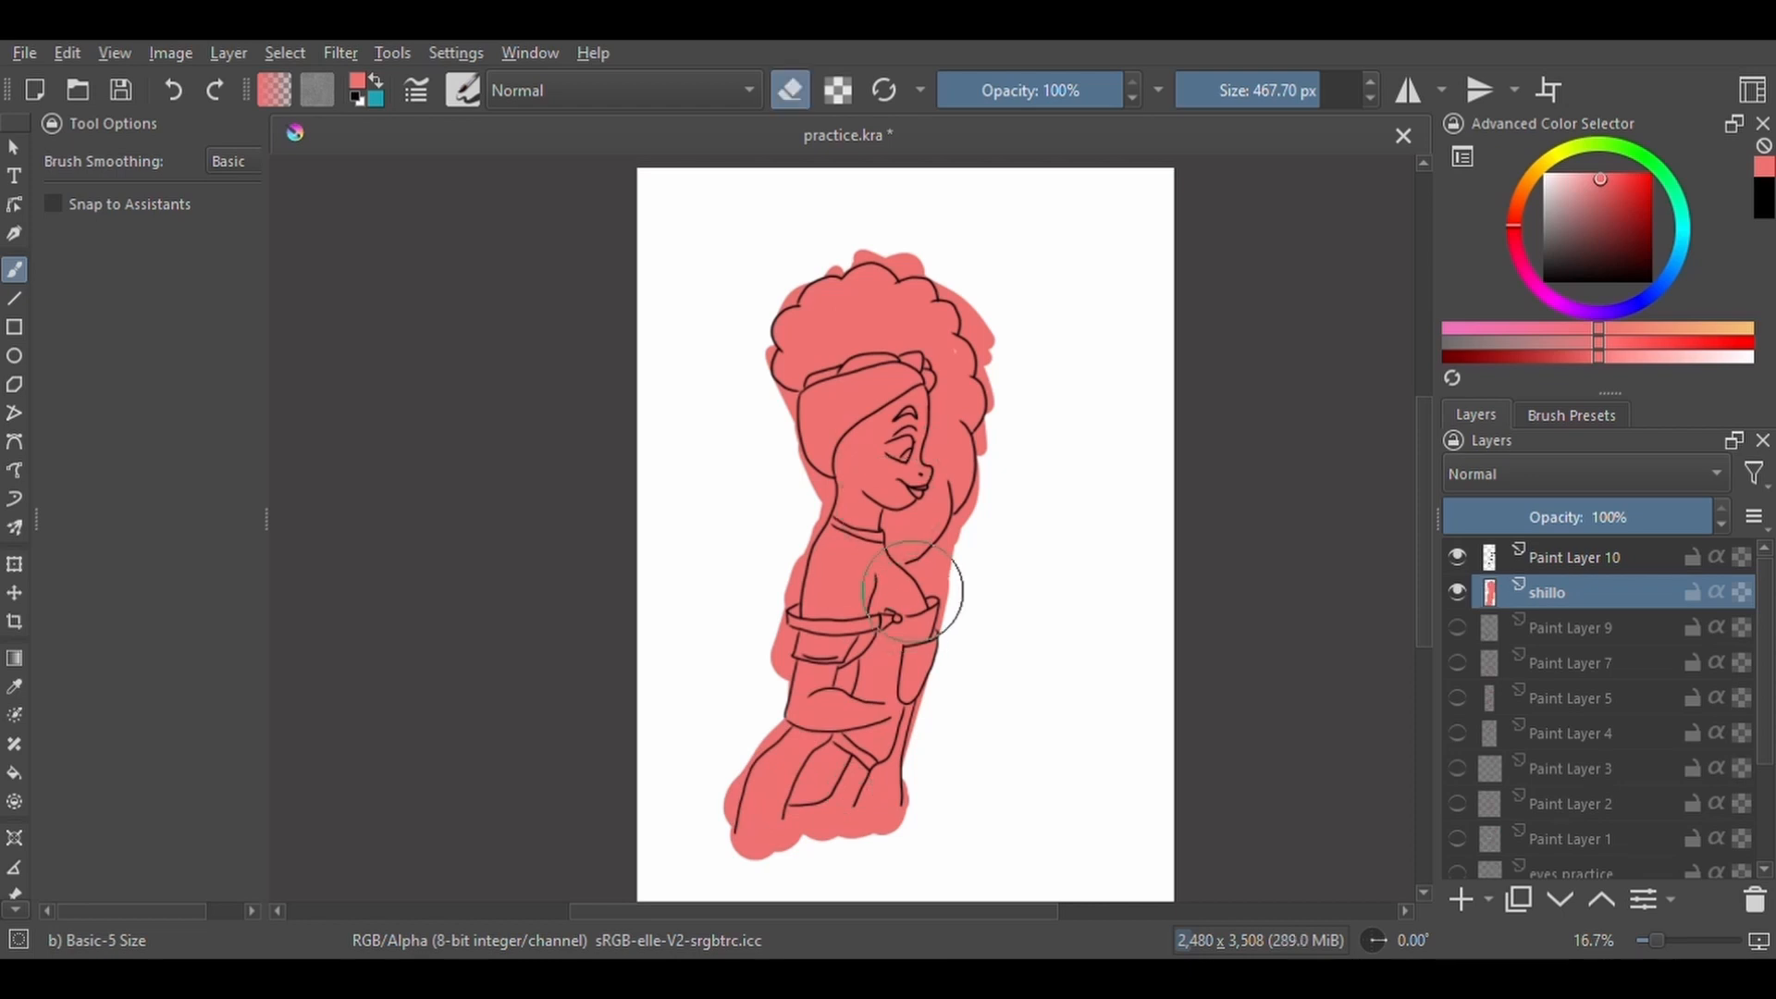
left_click_drag(1244, 102, 1263, 103)
key("ctrl+plus")
key("ctrl+plus")
left_click_drag(982, 425, 924, 643)
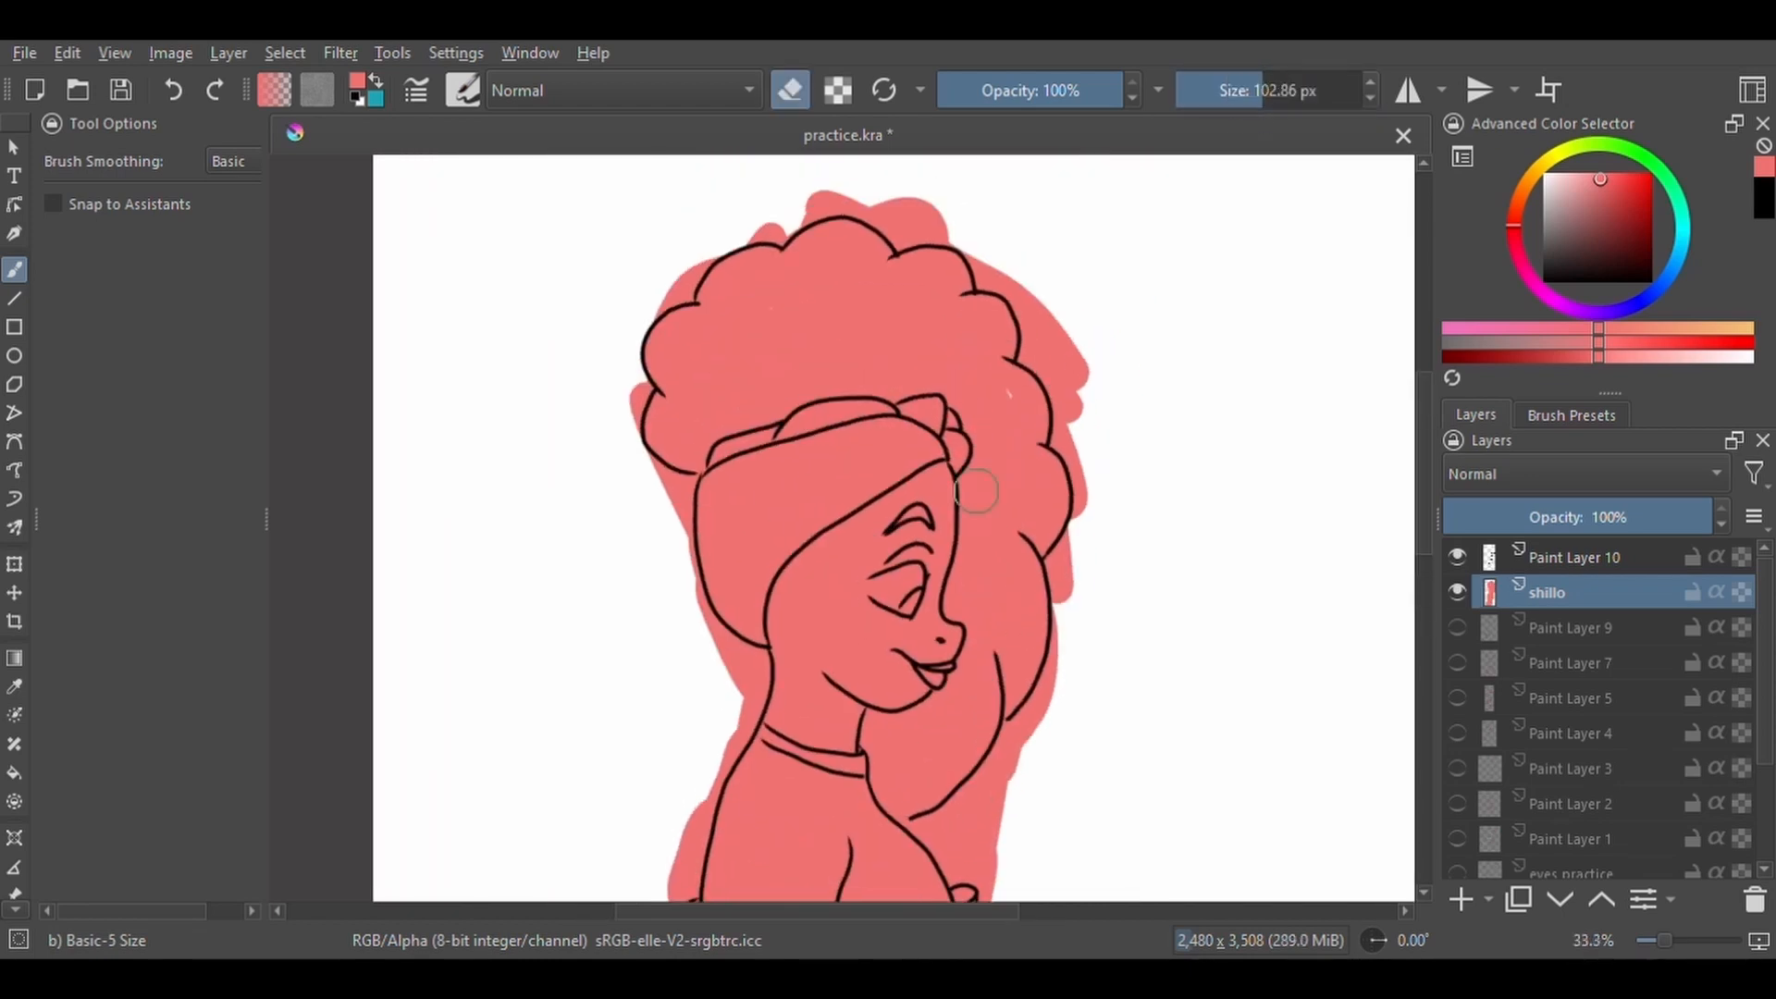
key("e")
key("e")
mouse_move(1079, 376)
left_mouse_down()
mouse_move(1035, 348)
mouse_move(1086, 484)
mouse_move(1072, 457)
mouse_move(1064, 634)
mouse_move(1054, 648)
mouse_move(1062, 602)
mouse_move(1008, 777)
mouse_move(973, 819)
left_mouse_up()
key("ctrl+z")
key("e")
key("e")
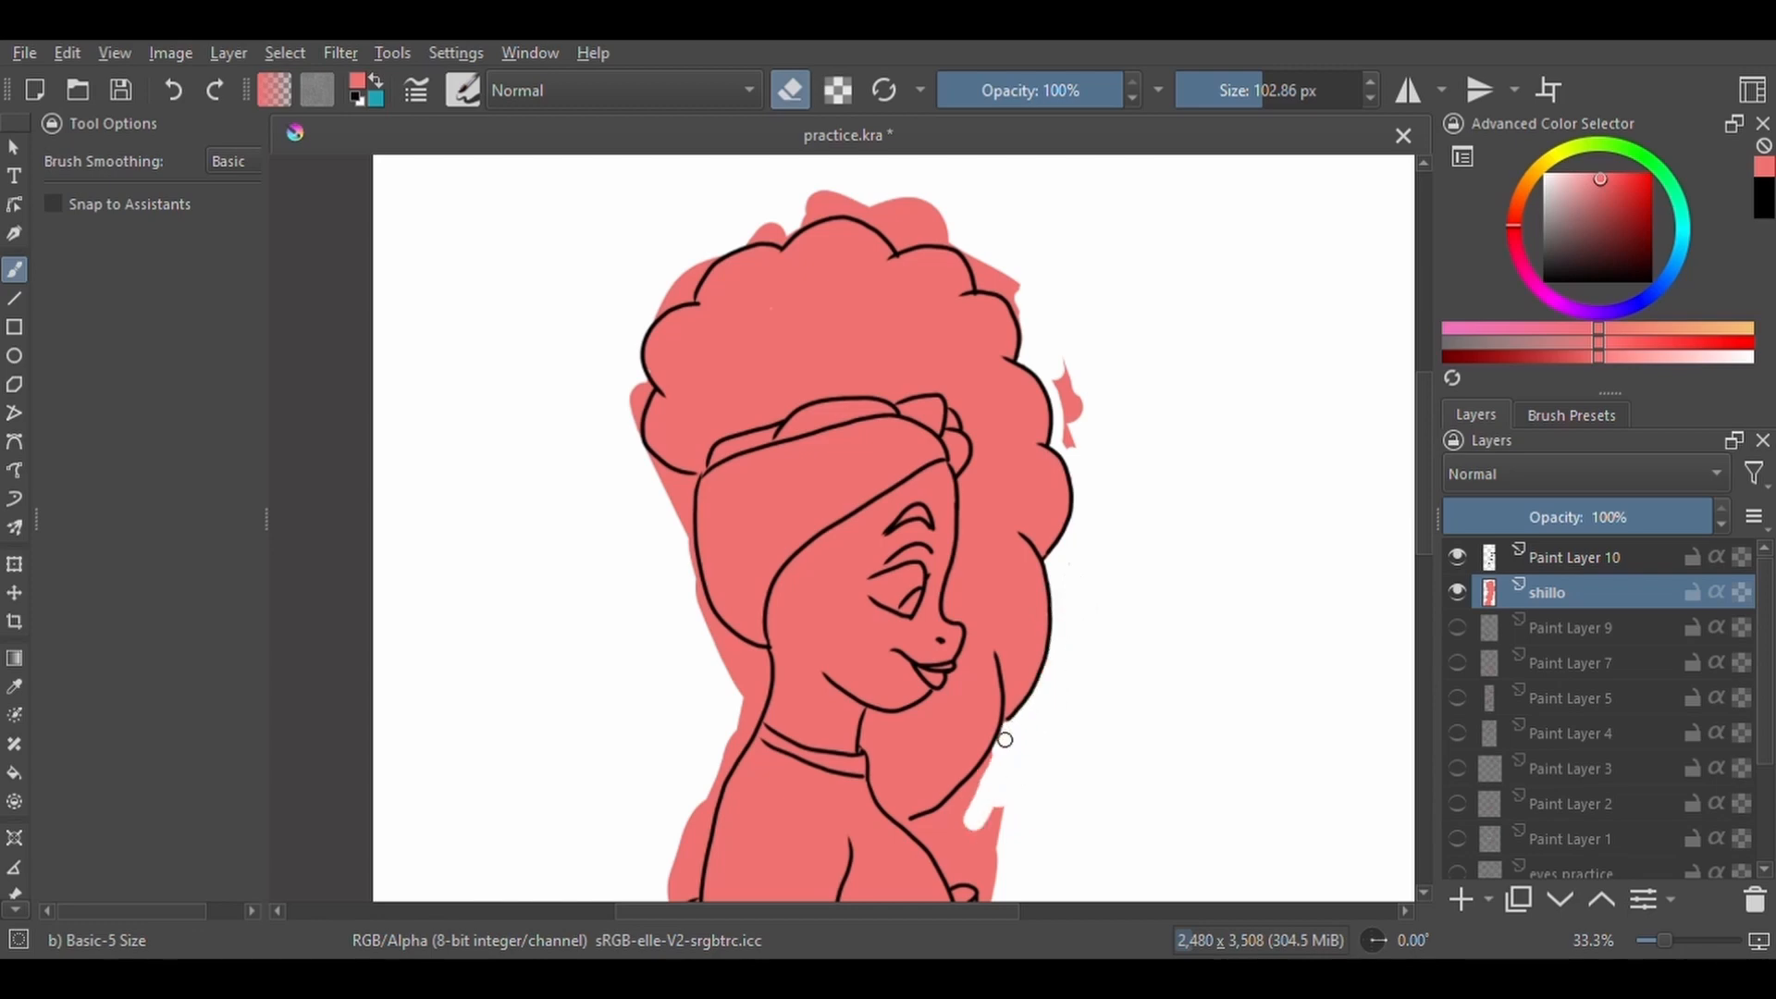
left_click_drag(1003, 737, 957, 805)
left_click_drag(1069, 366, 1071, 440)
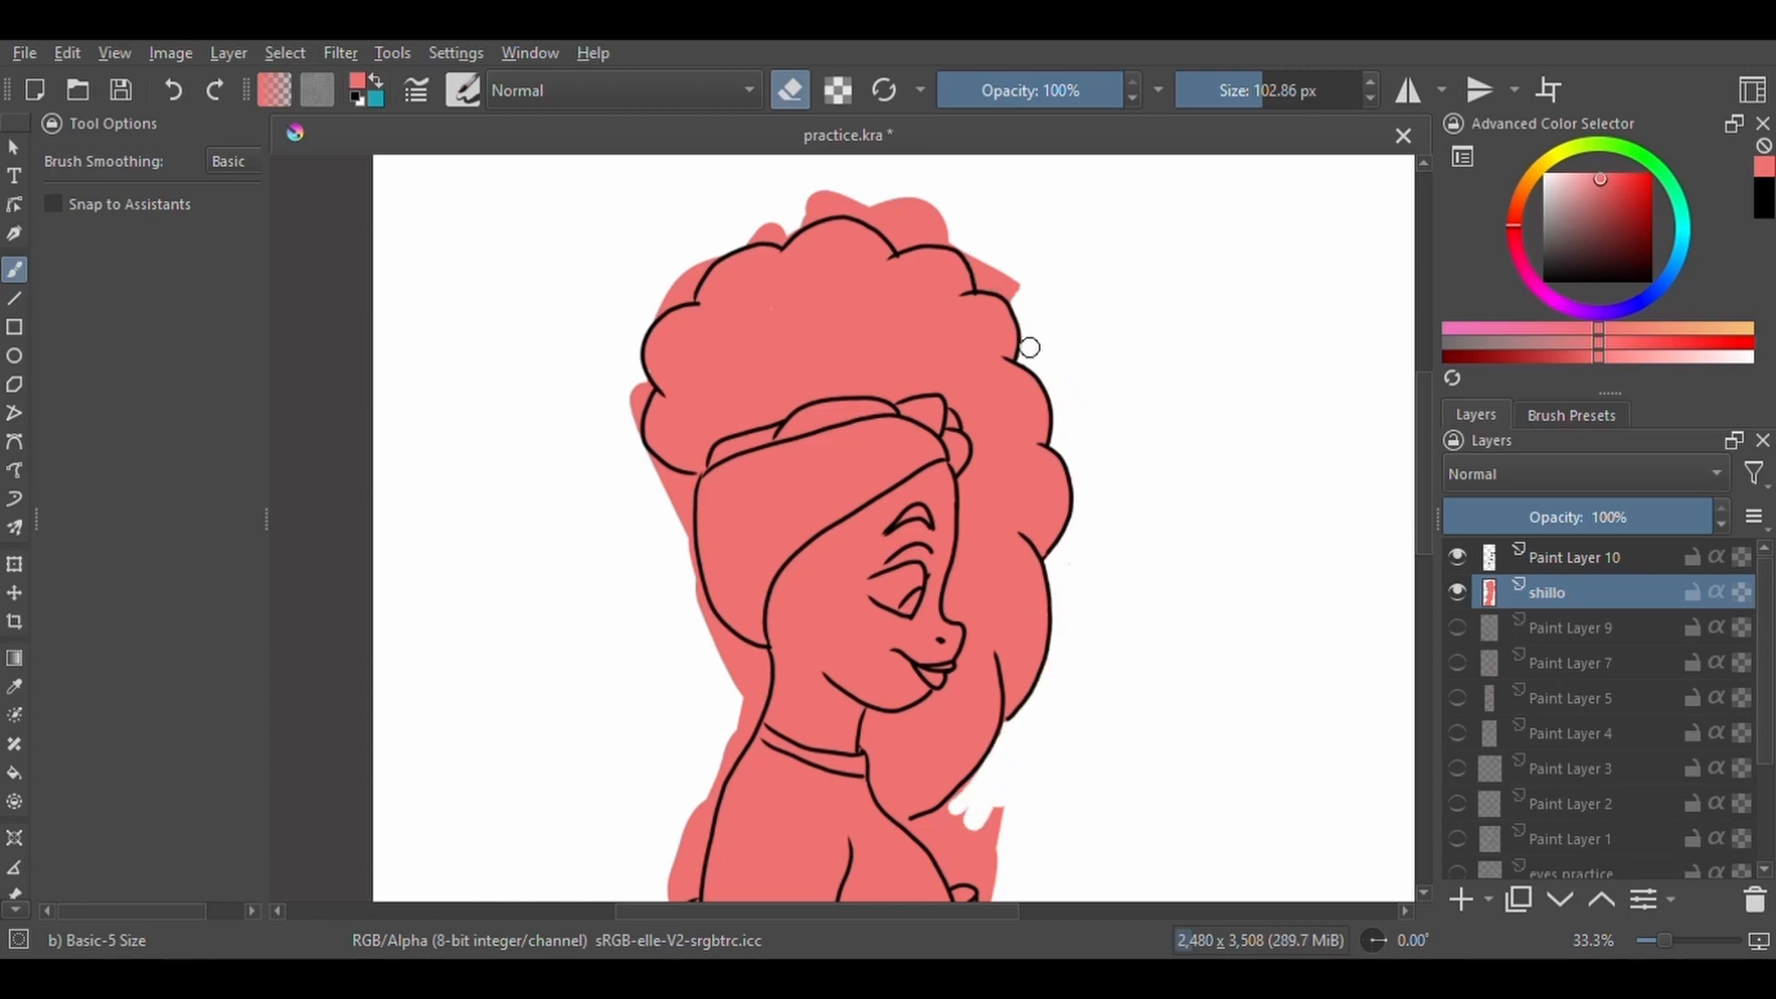
Erase the salmon overspill above the afro and down its back edge behind the headwrap.
mouse_move(1030, 348)
left_mouse_down()
mouse_move(919, 198)
mouse_move(935, 231)
mouse_move(792, 216)
mouse_move(690, 278)
mouse_move(718, 297)
mouse_move(653, 316)
left_mouse_up()
key("e")
key("e")
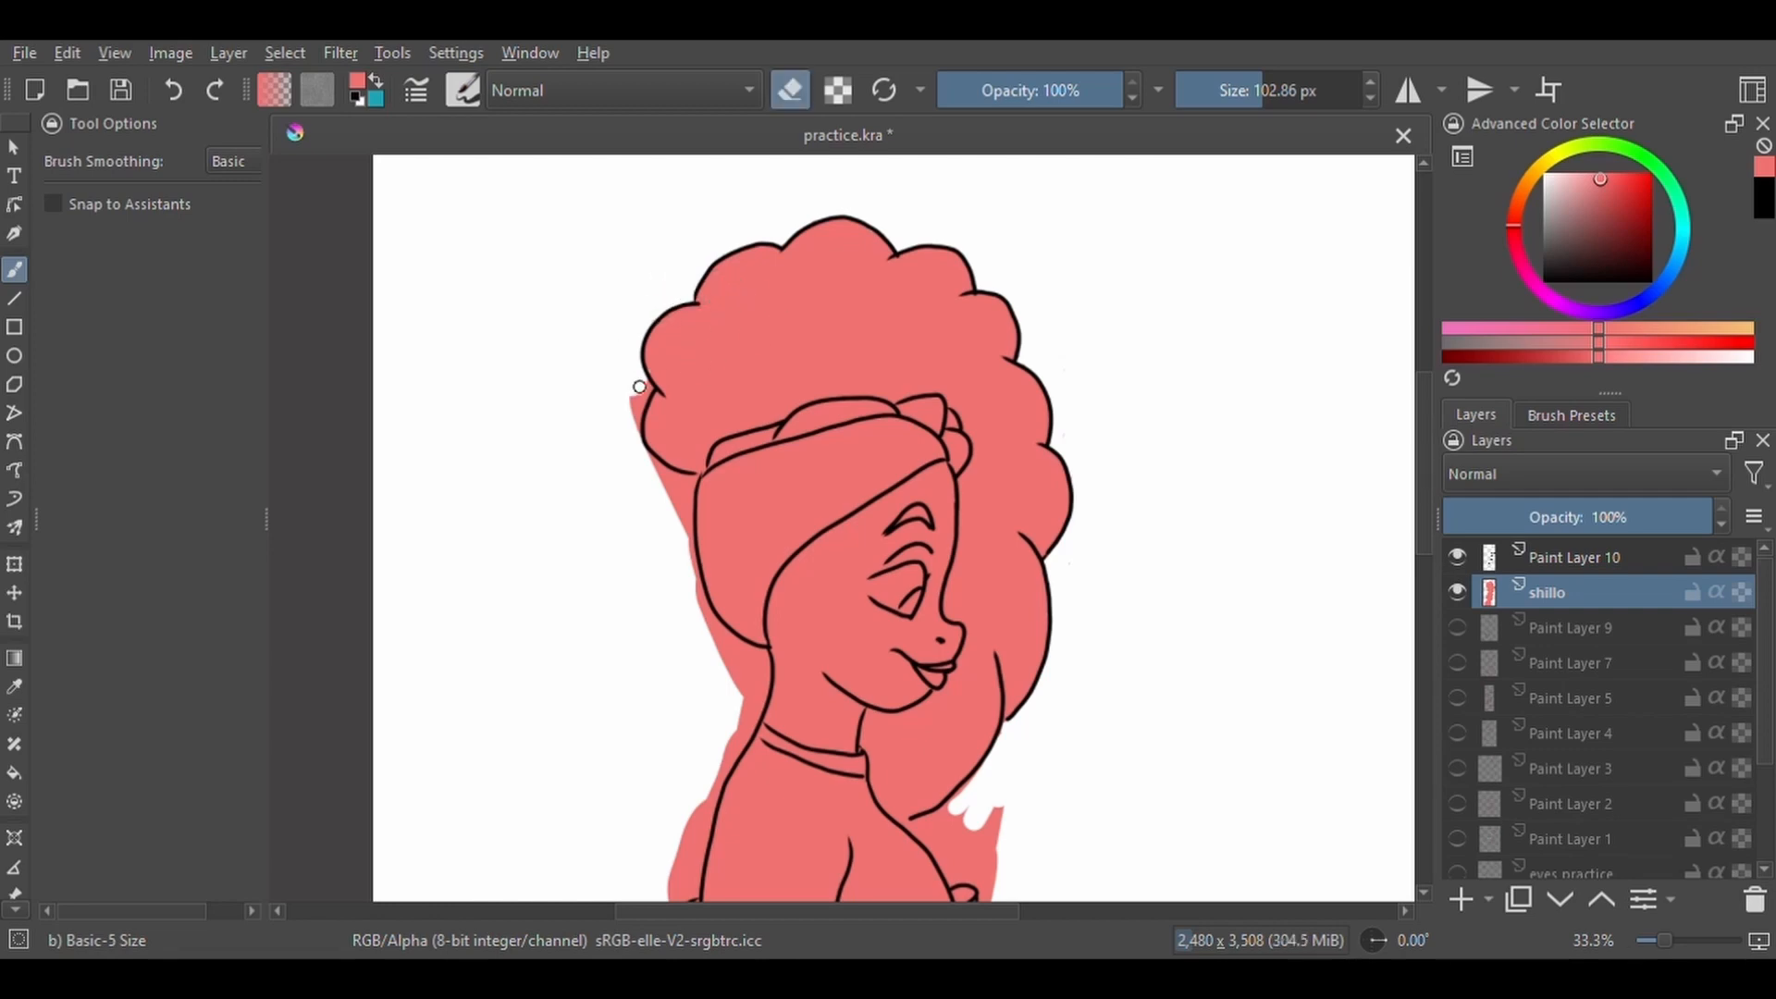
mouse_move(647, 464)
left_mouse_down()
mouse_move(688, 486)
mouse_move(689, 546)
mouse_move(703, 534)
left_mouse_up()
Erase the salmon overspill behind the headwrap, neck, back and arm, undoing the stray paint stroke beside the figure.
key("e")
left_click_drag(911, 642, 928, 364)
left_click_drag(670, 342, 685, 397)
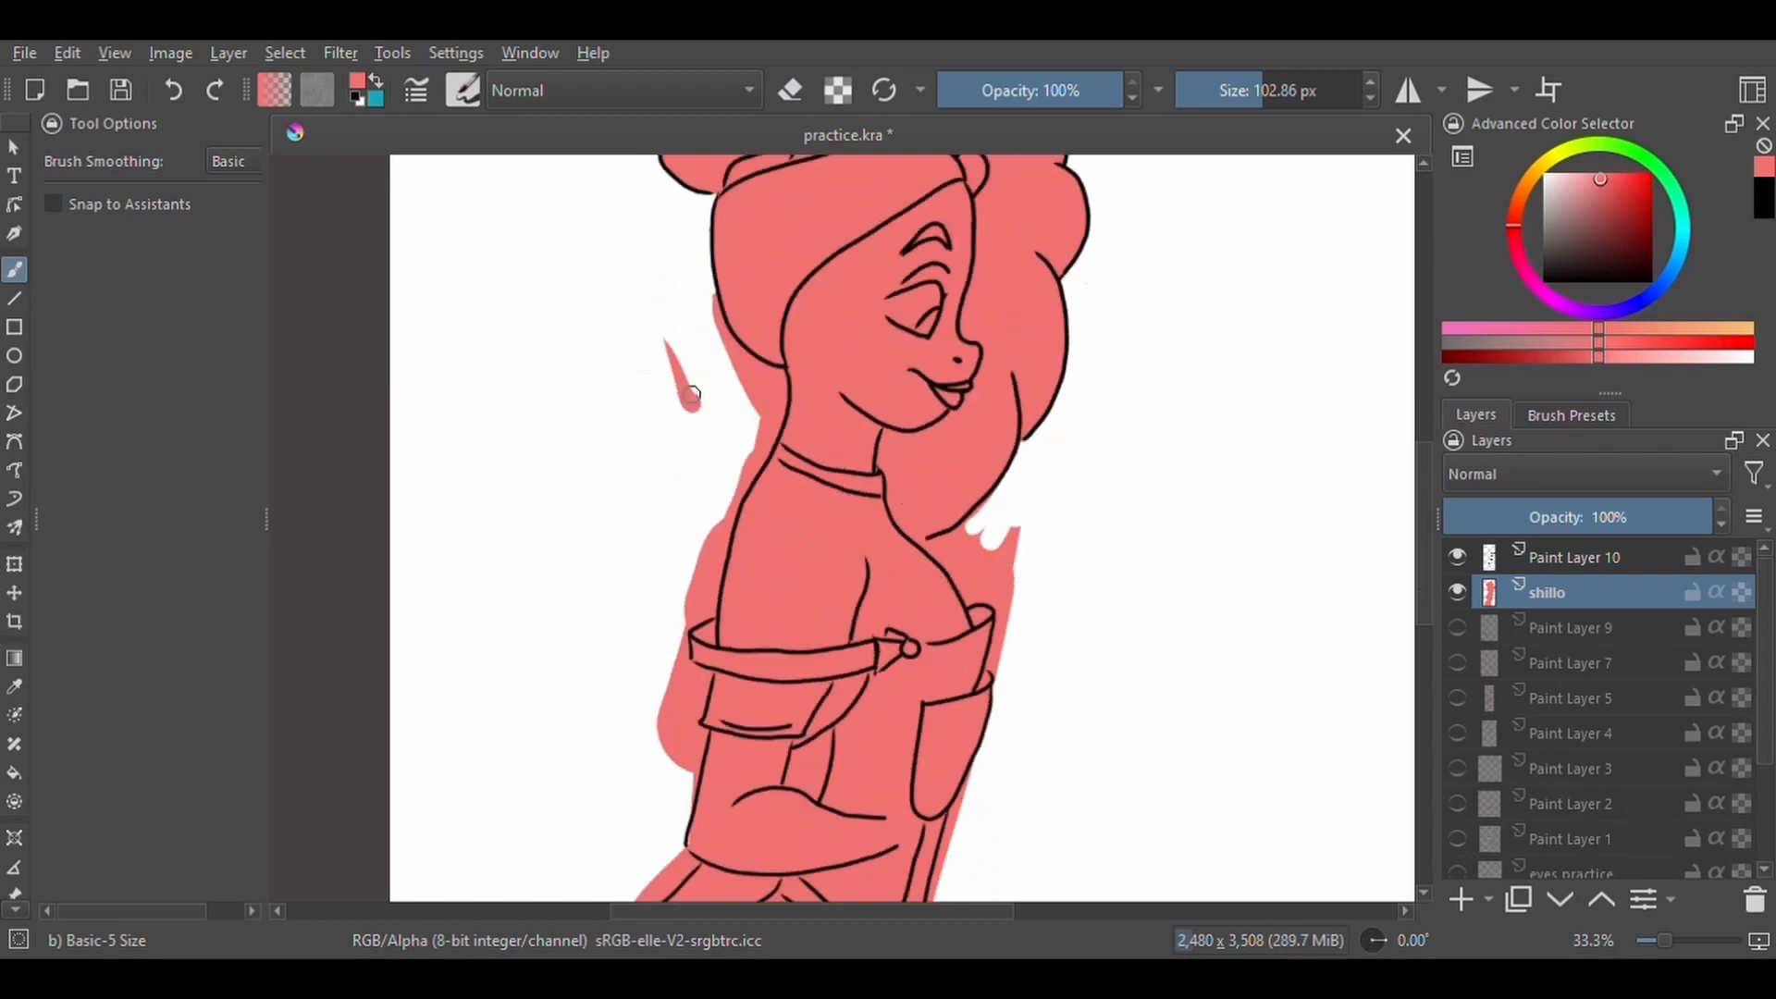
key("ctrl+z")
key("e")
mouse_move(713, 323)
left_mouse_down()
mouse_move(768, 381)
mouse_move(683, 616)
mouse_move(674, 670)
mouse_move(699, 717)
mouse_move(683, 818)
left_mouse_up()
key("e")
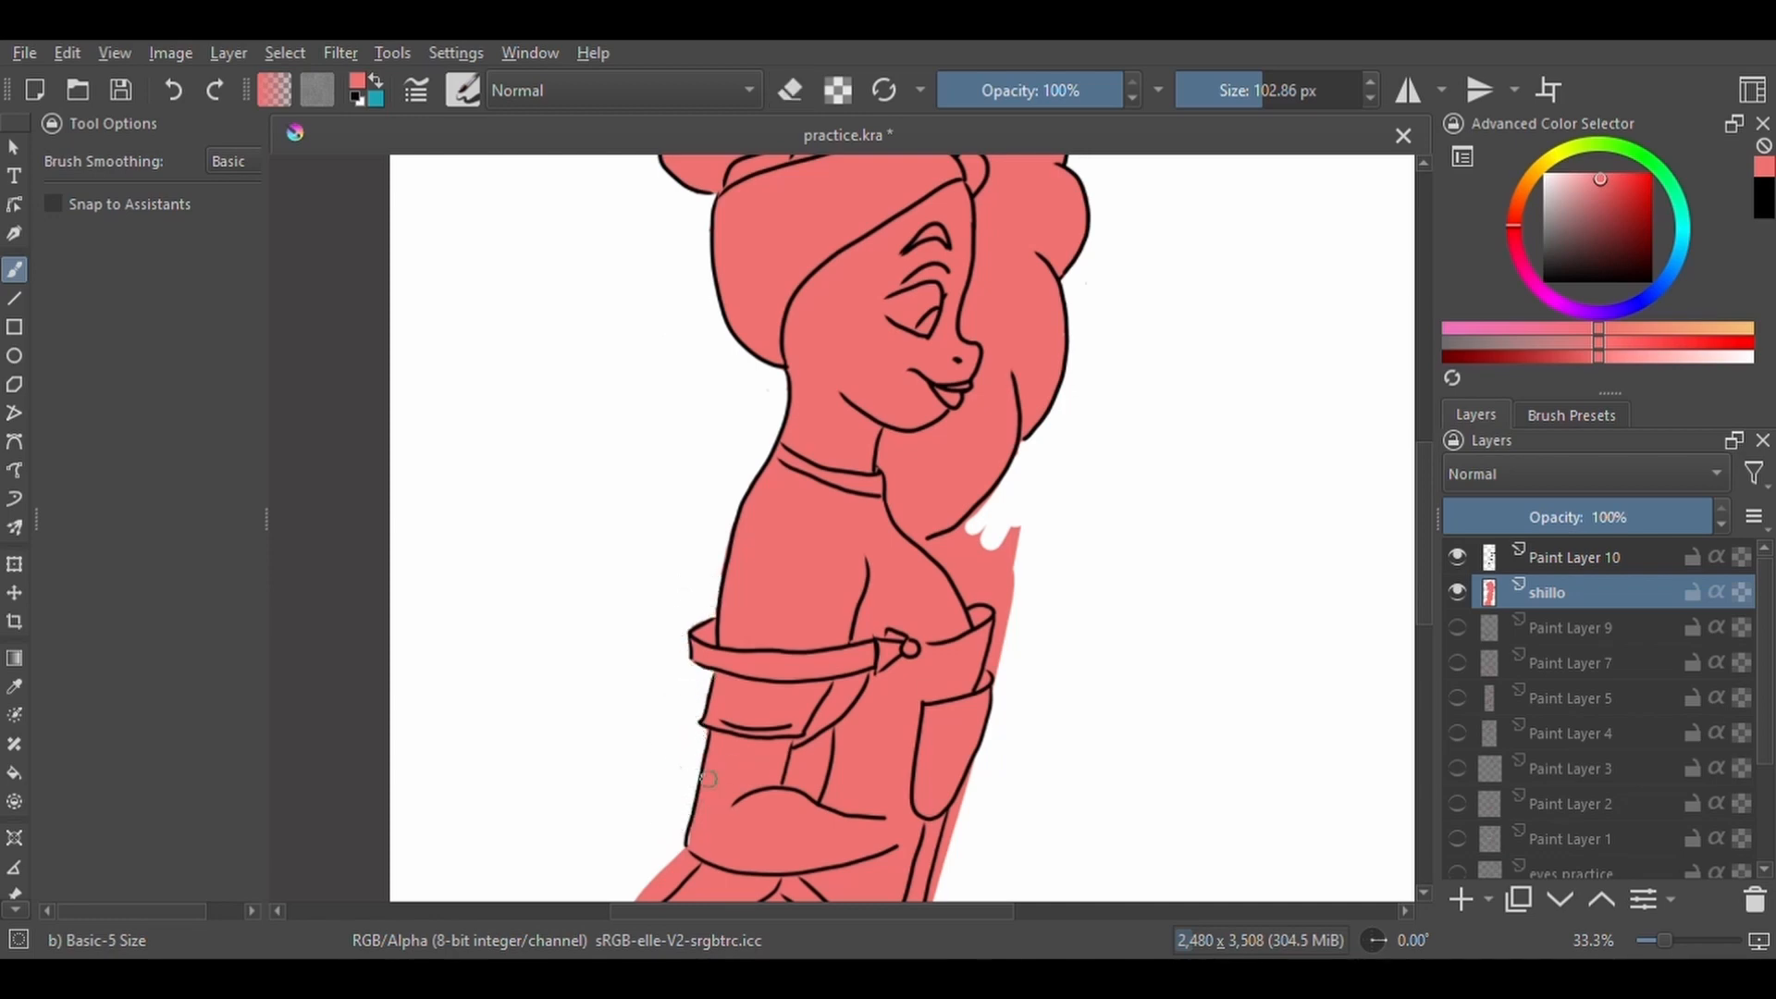
Erase the salmon overspill in the gap between the hanging hair and the chest, down to the top's front edge.
key("e")
mouse_move(1007, 538)
left_mouse_down()
mouse_move(984, 504)
mouse_move(1006, 545)
left_mouse_up()
mouse_move(1024, 456)
left_mouse_down()
mouse_move(948, 547)
mouse_move(958, 558)
left_mouse_up()
key("e")
key("e")
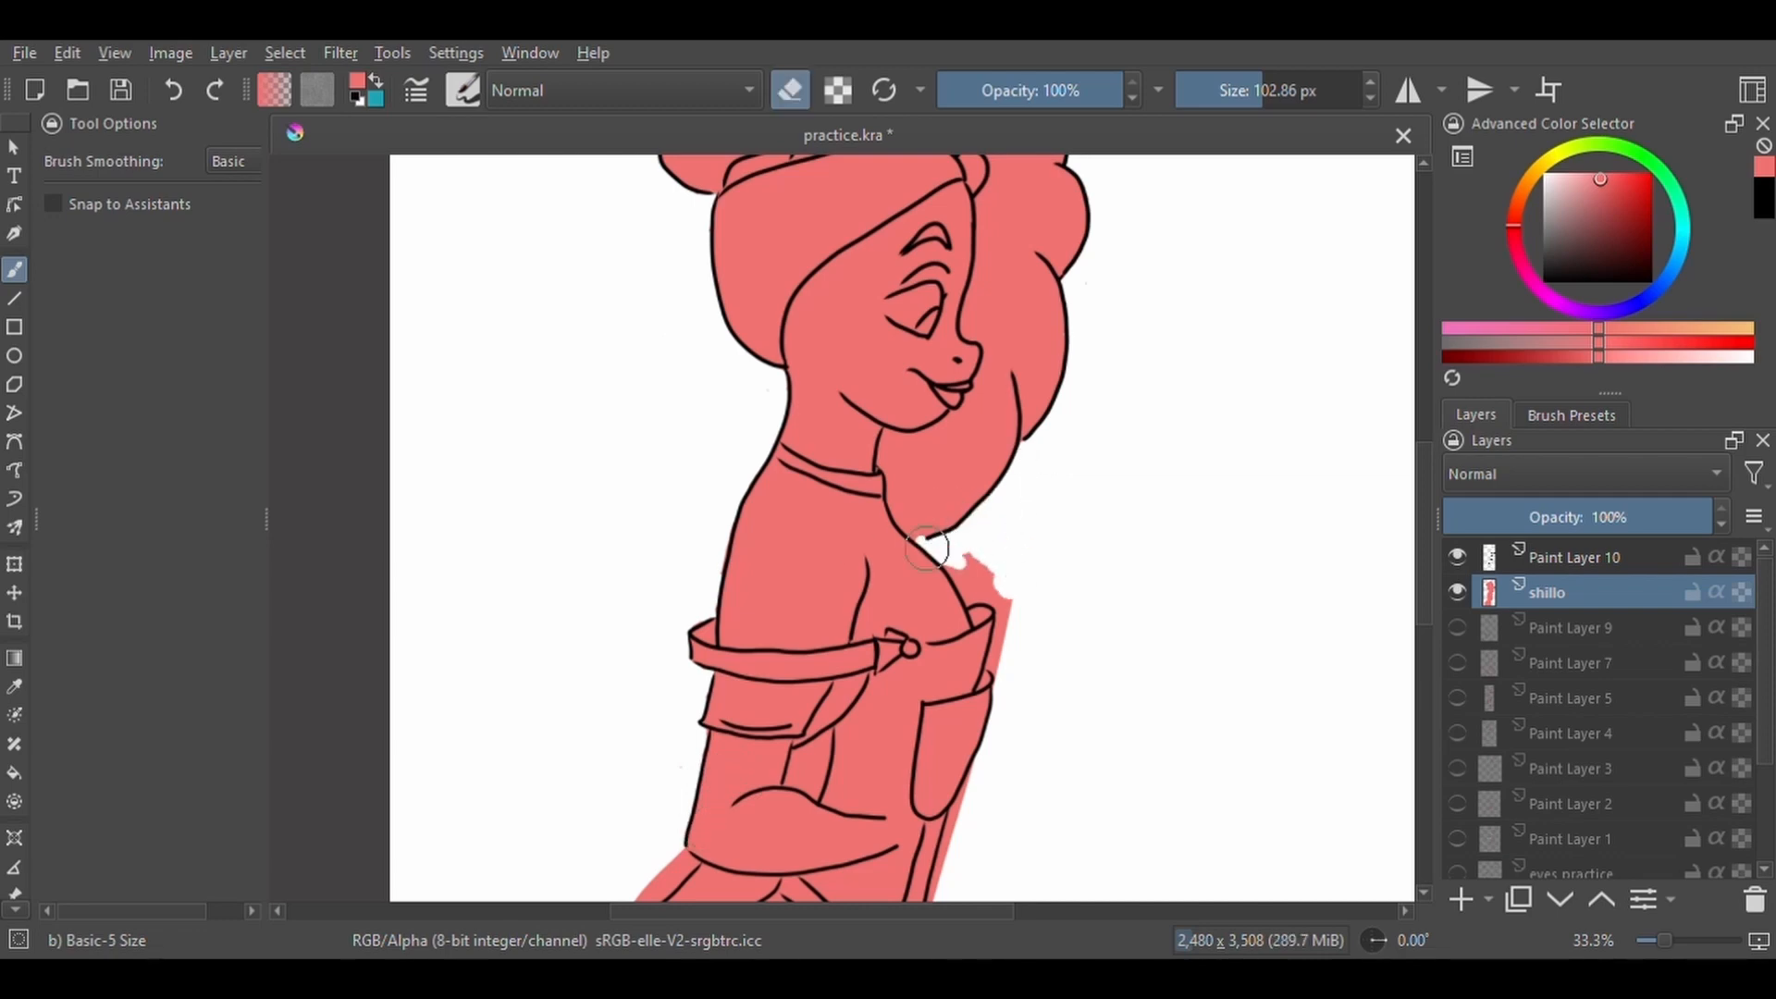
key("e")
key("e")
mouse_move(995, 543)
left_mouse_down()
mouse_move(962, 577)
mouse_move(1009, 628)
mouse_move(996, 646)
left_mouse_up()
Erase the salmon overspill along the front of the waist and around the trouser legs.
key("ctrl+plus")
left_click_drag(980, 796, 859, 439)
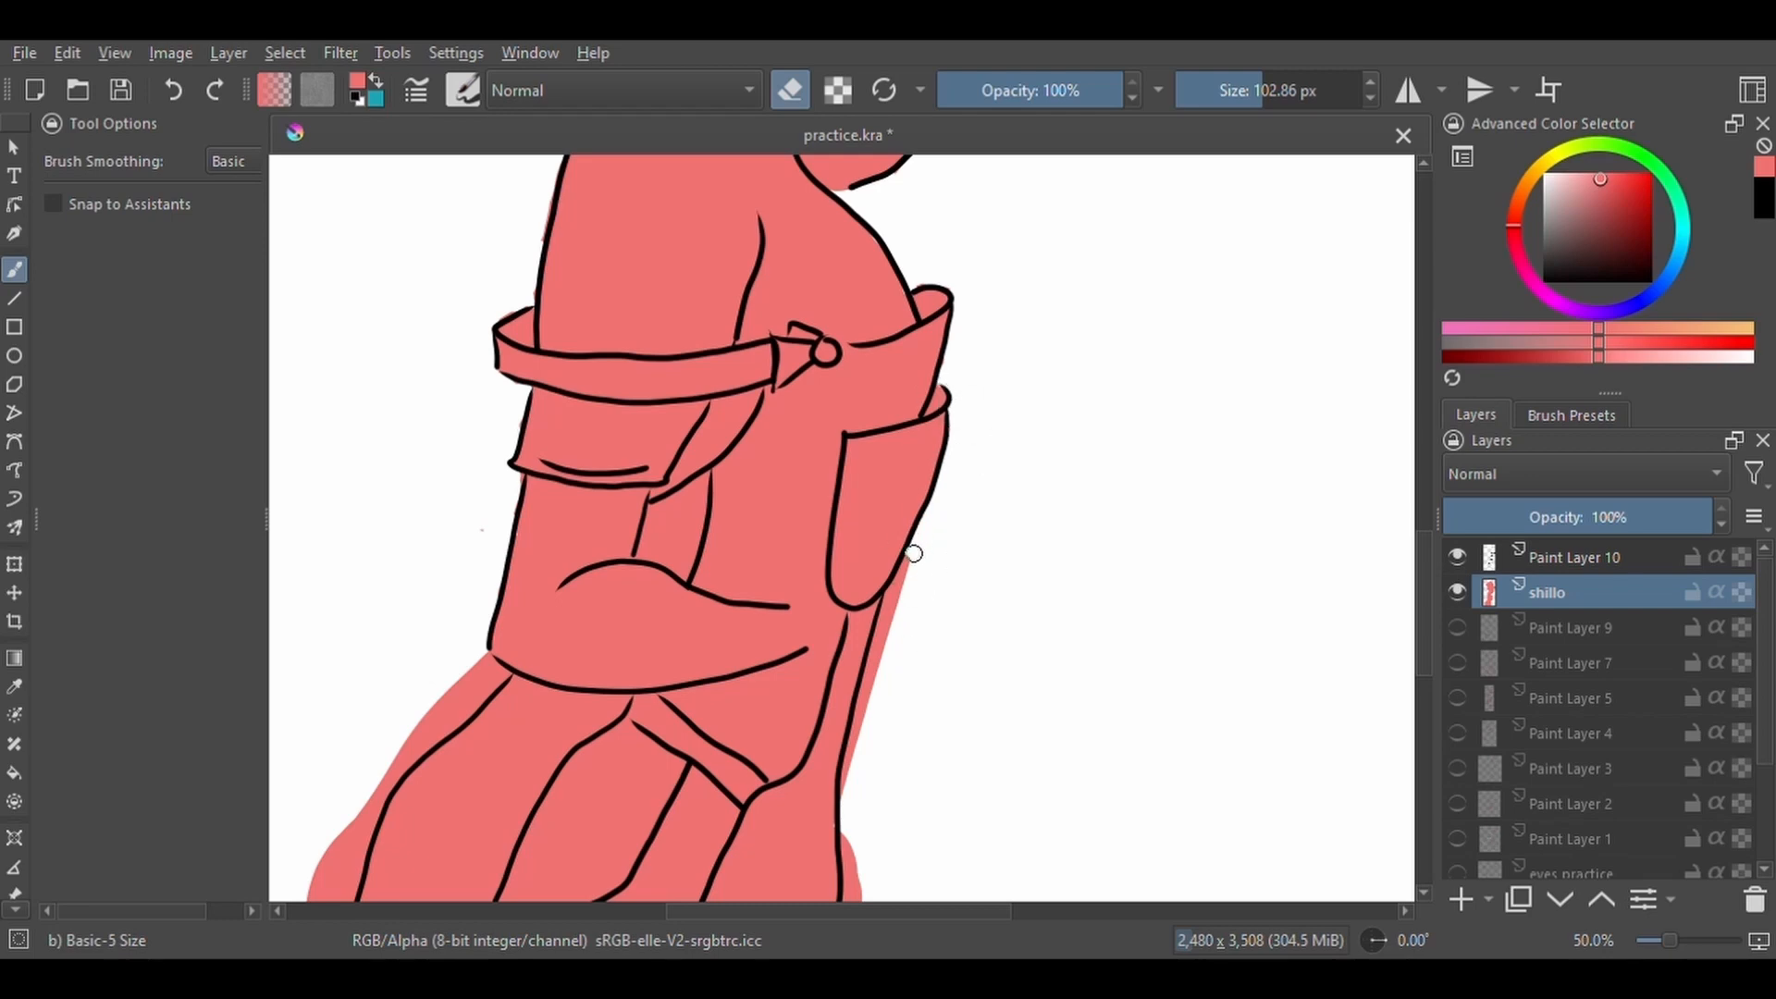
left_click_drag(914, 553, 843, 794)
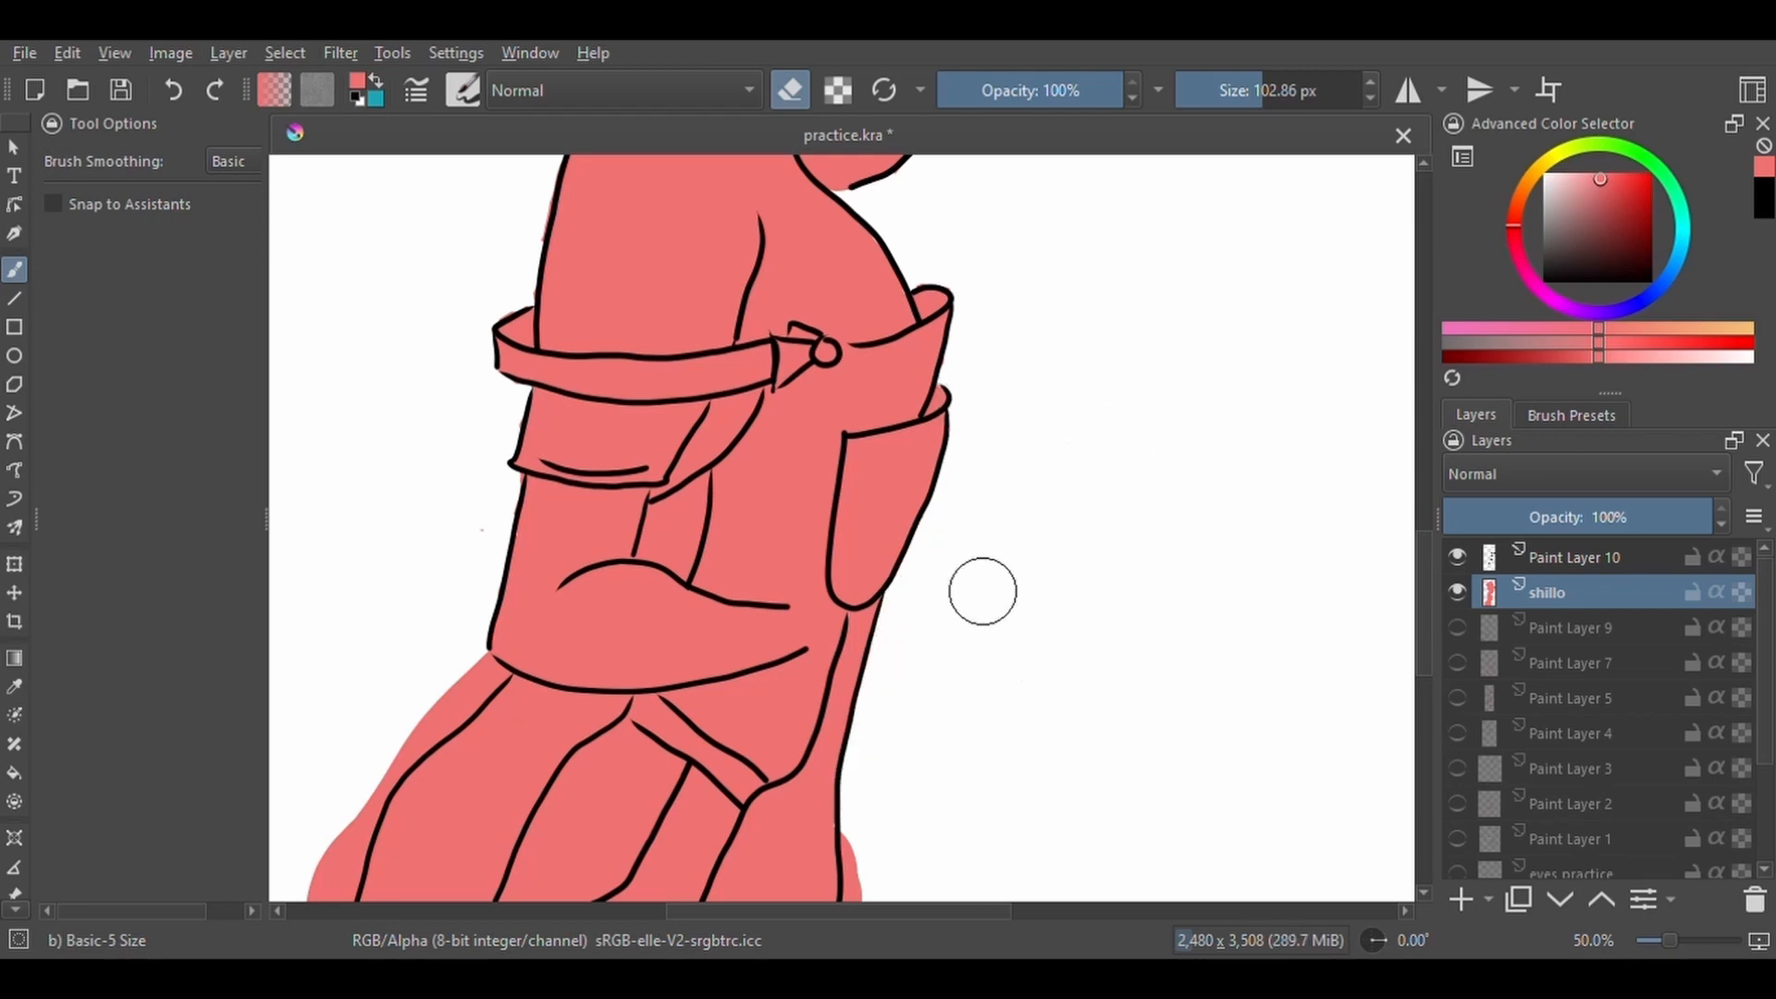
mouse_move(871, 853)
left_mouse_down()
mouse_move(955, 500)
mouse_move(935, 480)
mouse_move(936, 546)
mouse_move(751, 659)
left_mouse_up()
mouse_move(543, 325)
left_mouse_down()
mouse_move(557, 315)
mouse_move(406, 532)
mouse_move(444, 488)
mouse_move(417, 595)
mouse_move(666, 721)
left_mouse_up()
key("minus")
key("minus")
key("minus")
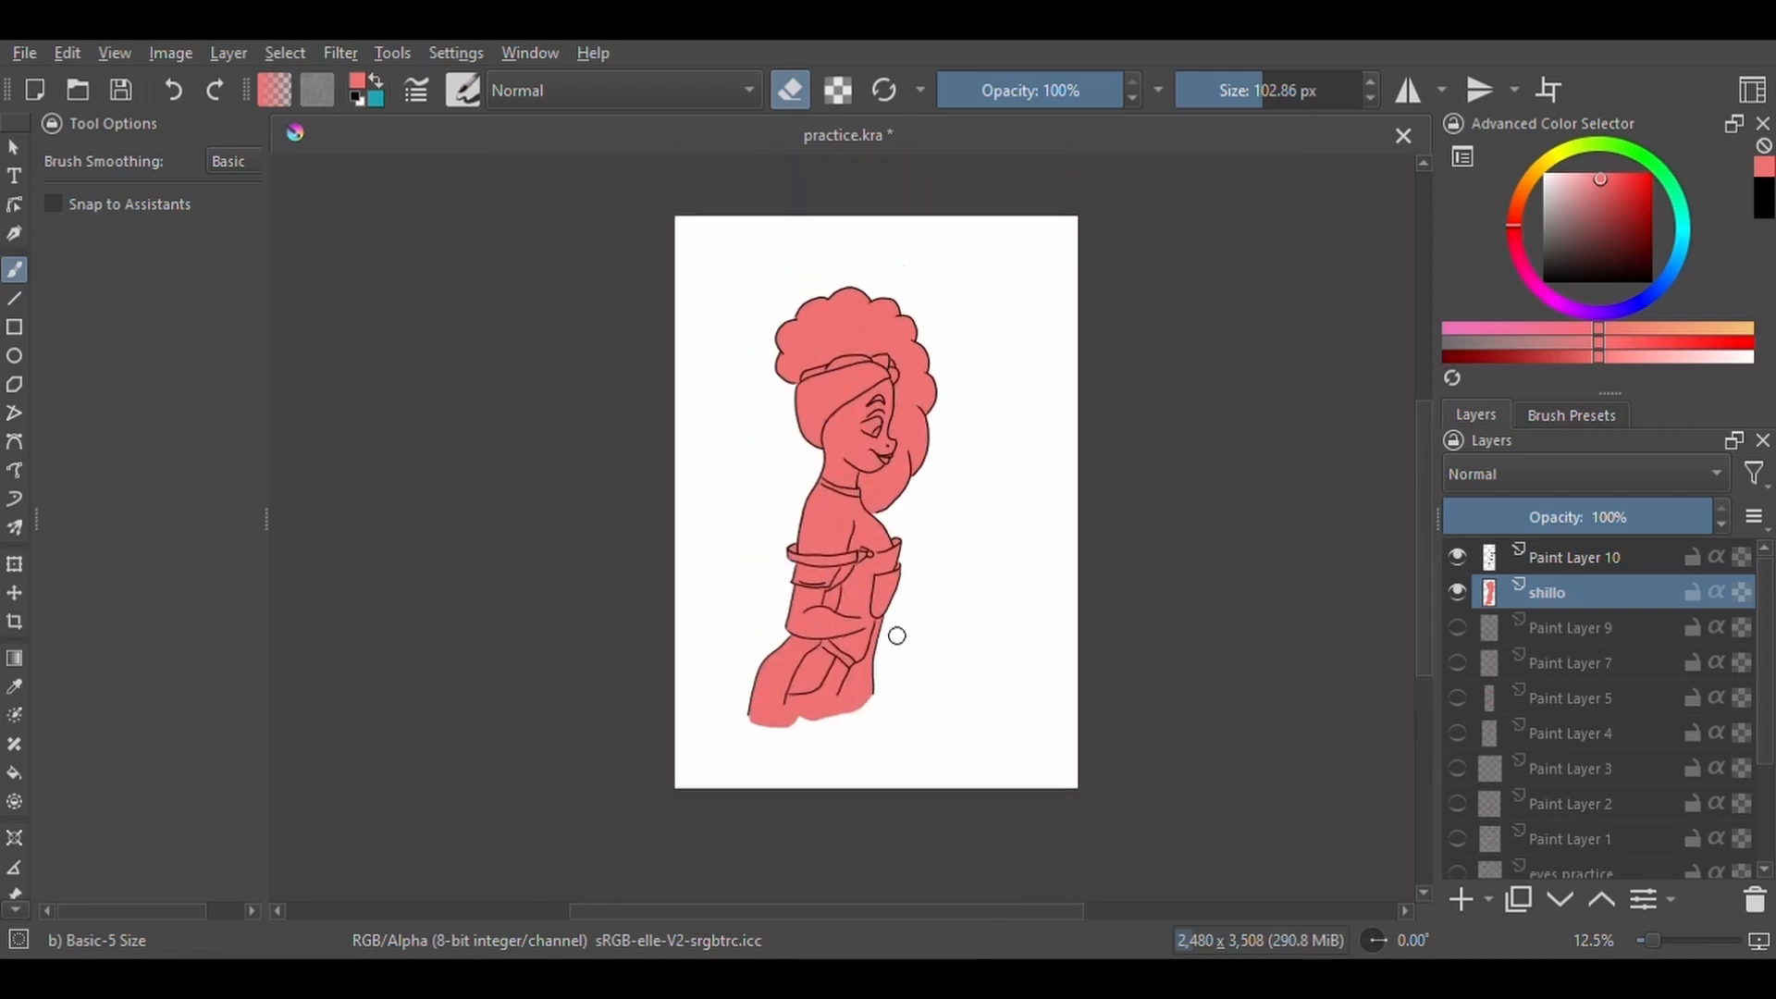
Put the "shillo" layer into a clipping group with a mask layer, and choose the Charcoal Rock Soft brush in orange.
key("ctrl+shift+g")
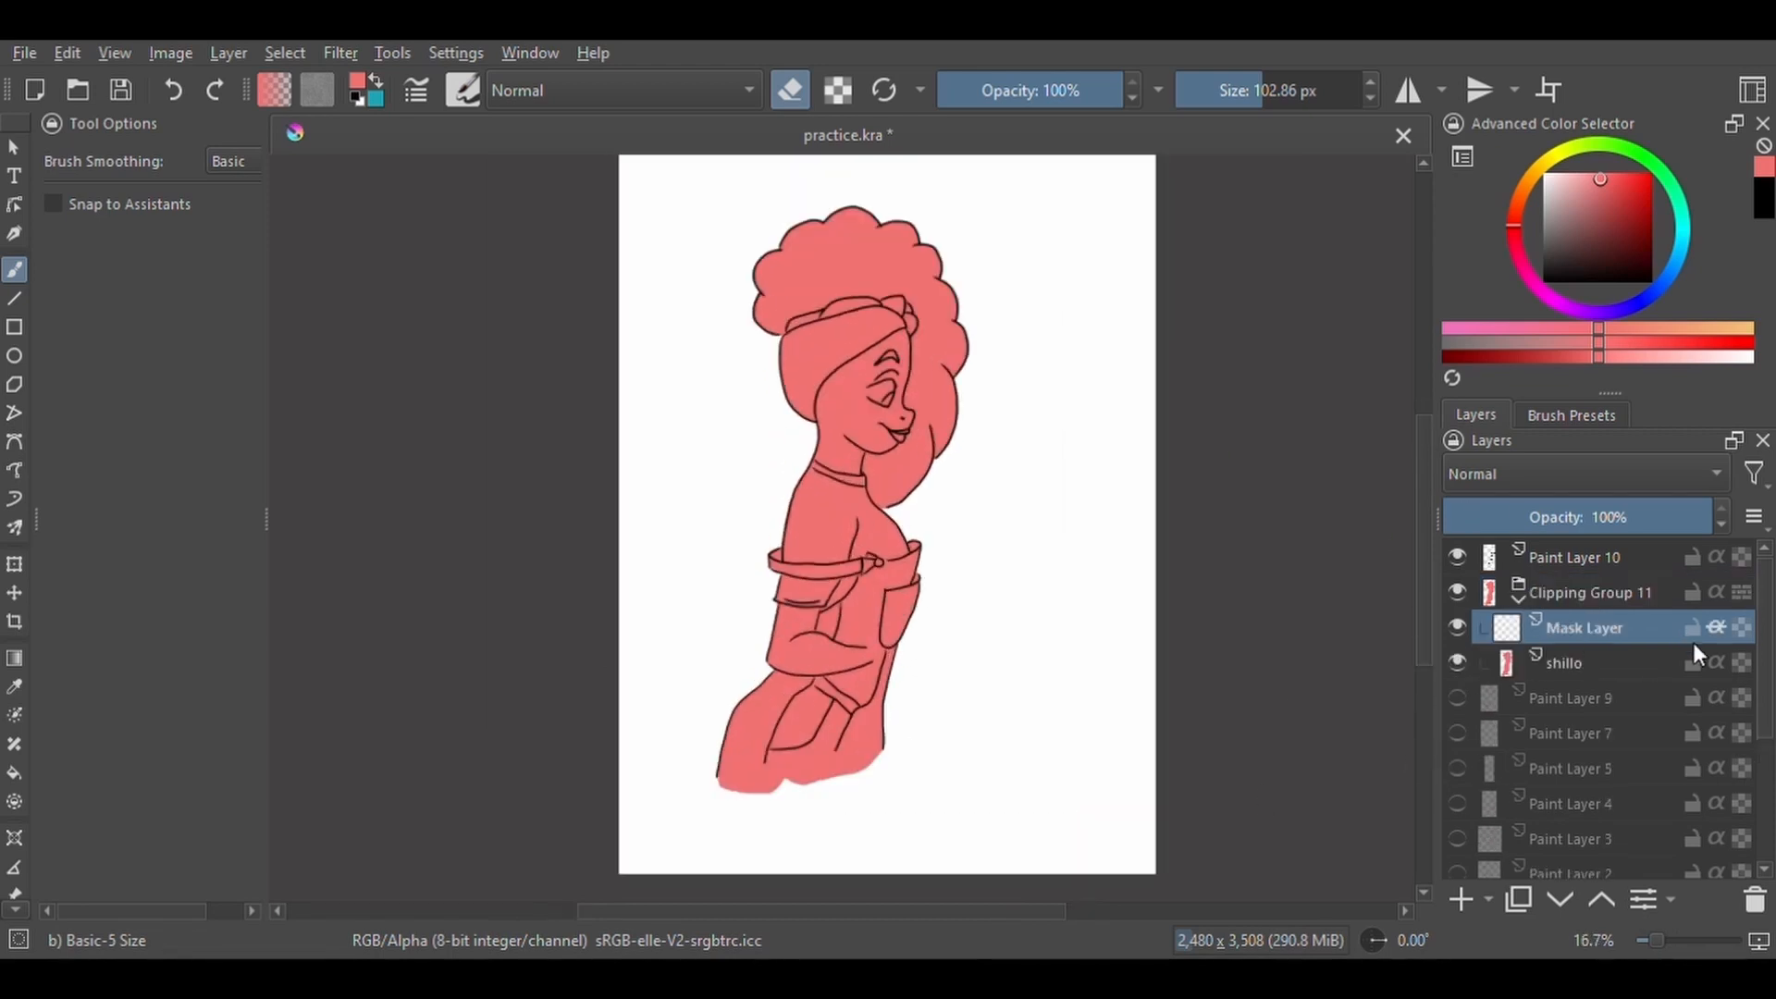
right_click(1095, 548)
right_click(1209, 721)
left_click(1570, 415)
left_click(1472, 631)
left_click(1515, 206)
left_click(1608, 182)
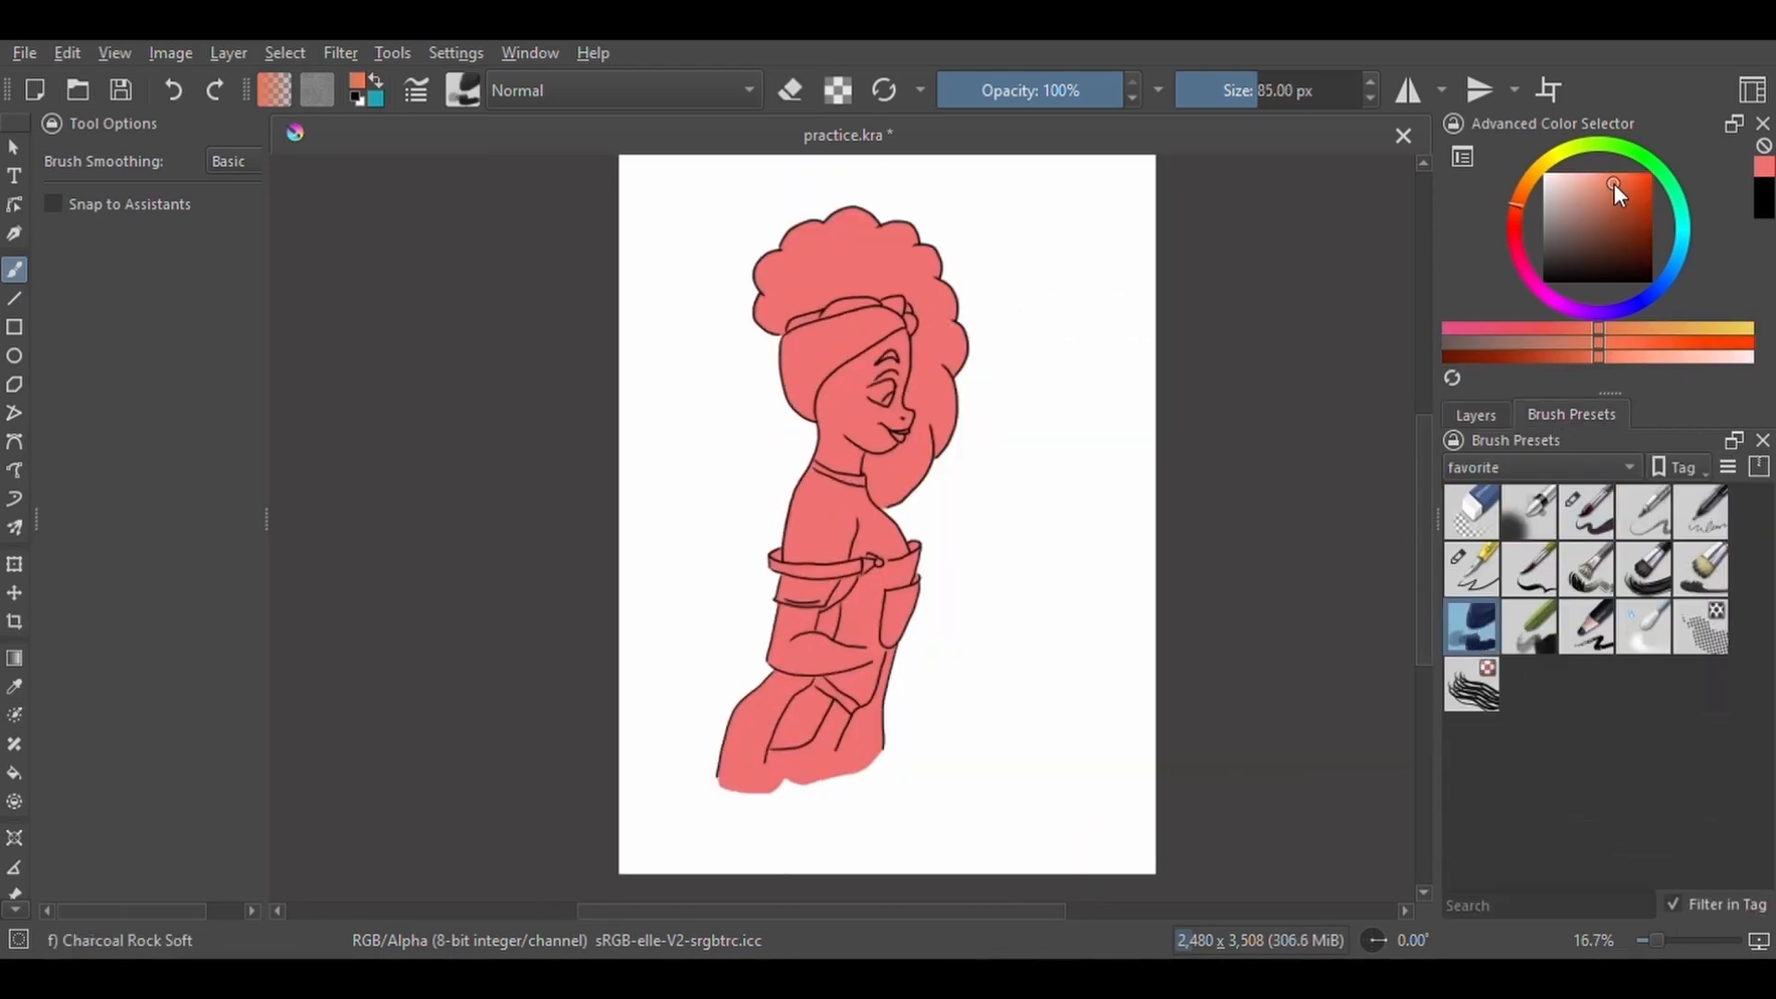
Paint orange skin over most of the face and upper neck on the Mask Layer with a 107.54 px brush.
left_click(1263, 102)
key("plus")
key("plus")
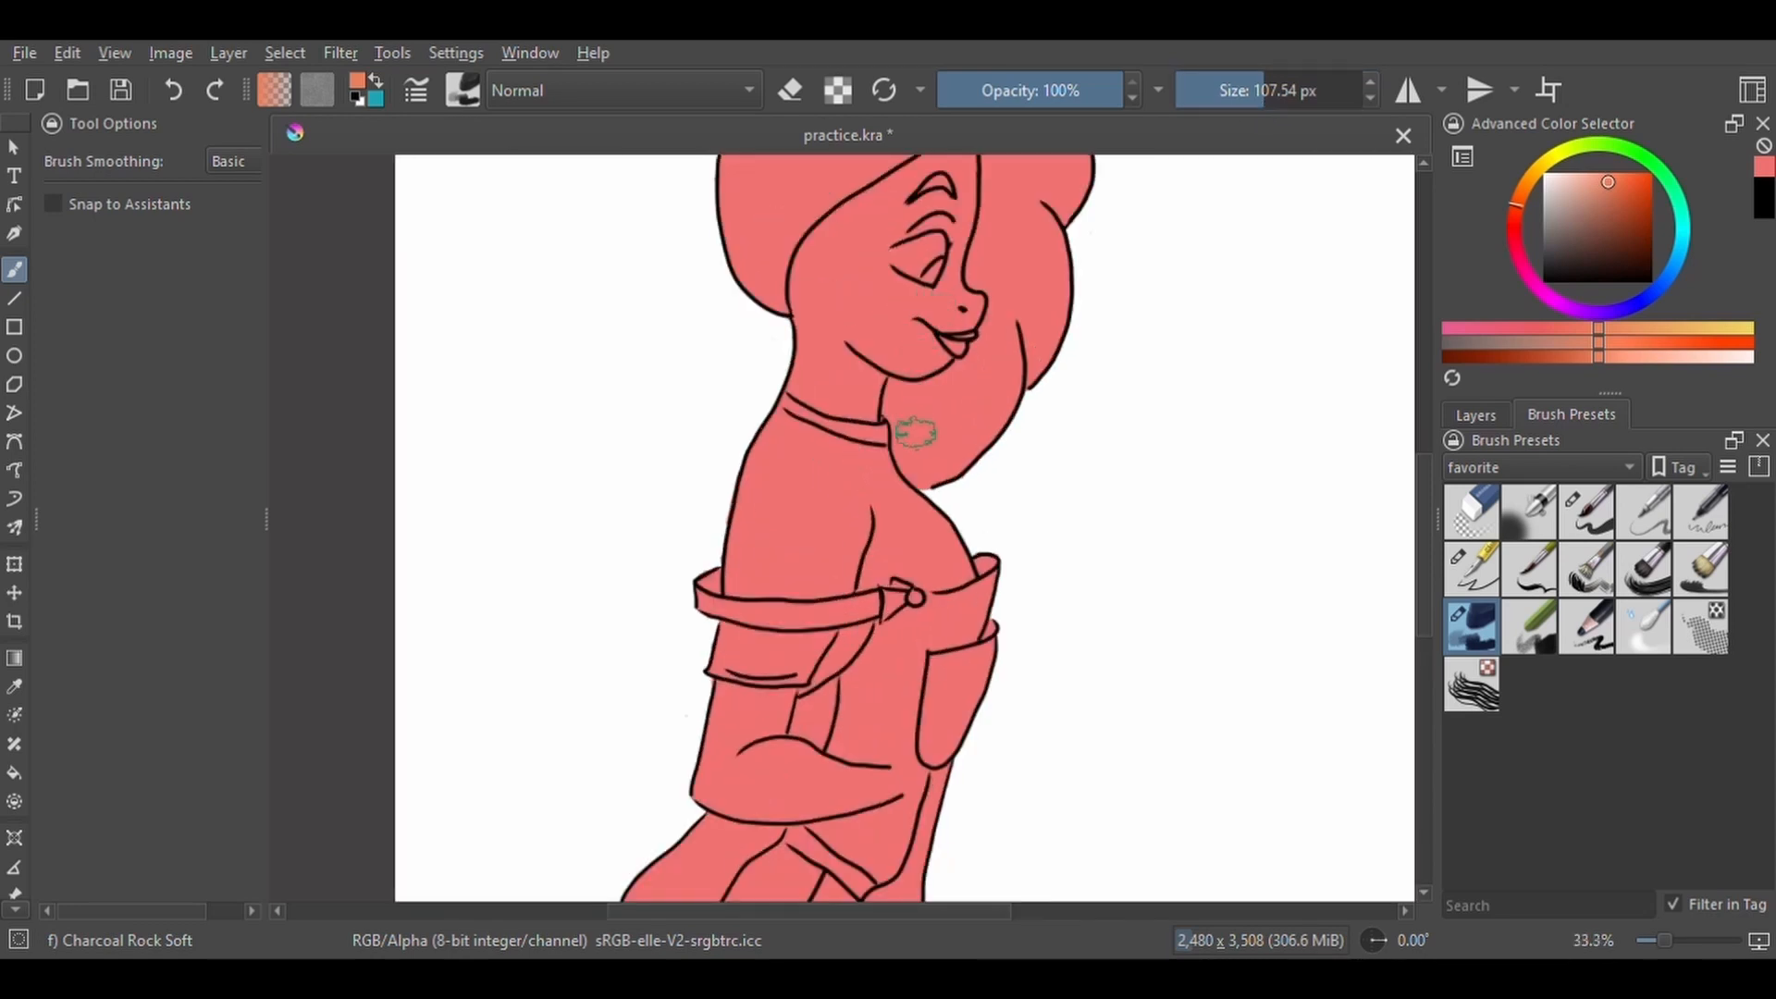
left_click_drag(916, 432, 853, 652)
left_click_drag(833, 456, 846, 423)
mouse_move(867, 465)
left_mouse_down()
mouse_move(894, 369)
mouse_move(823, 435)
left_mouse_up()
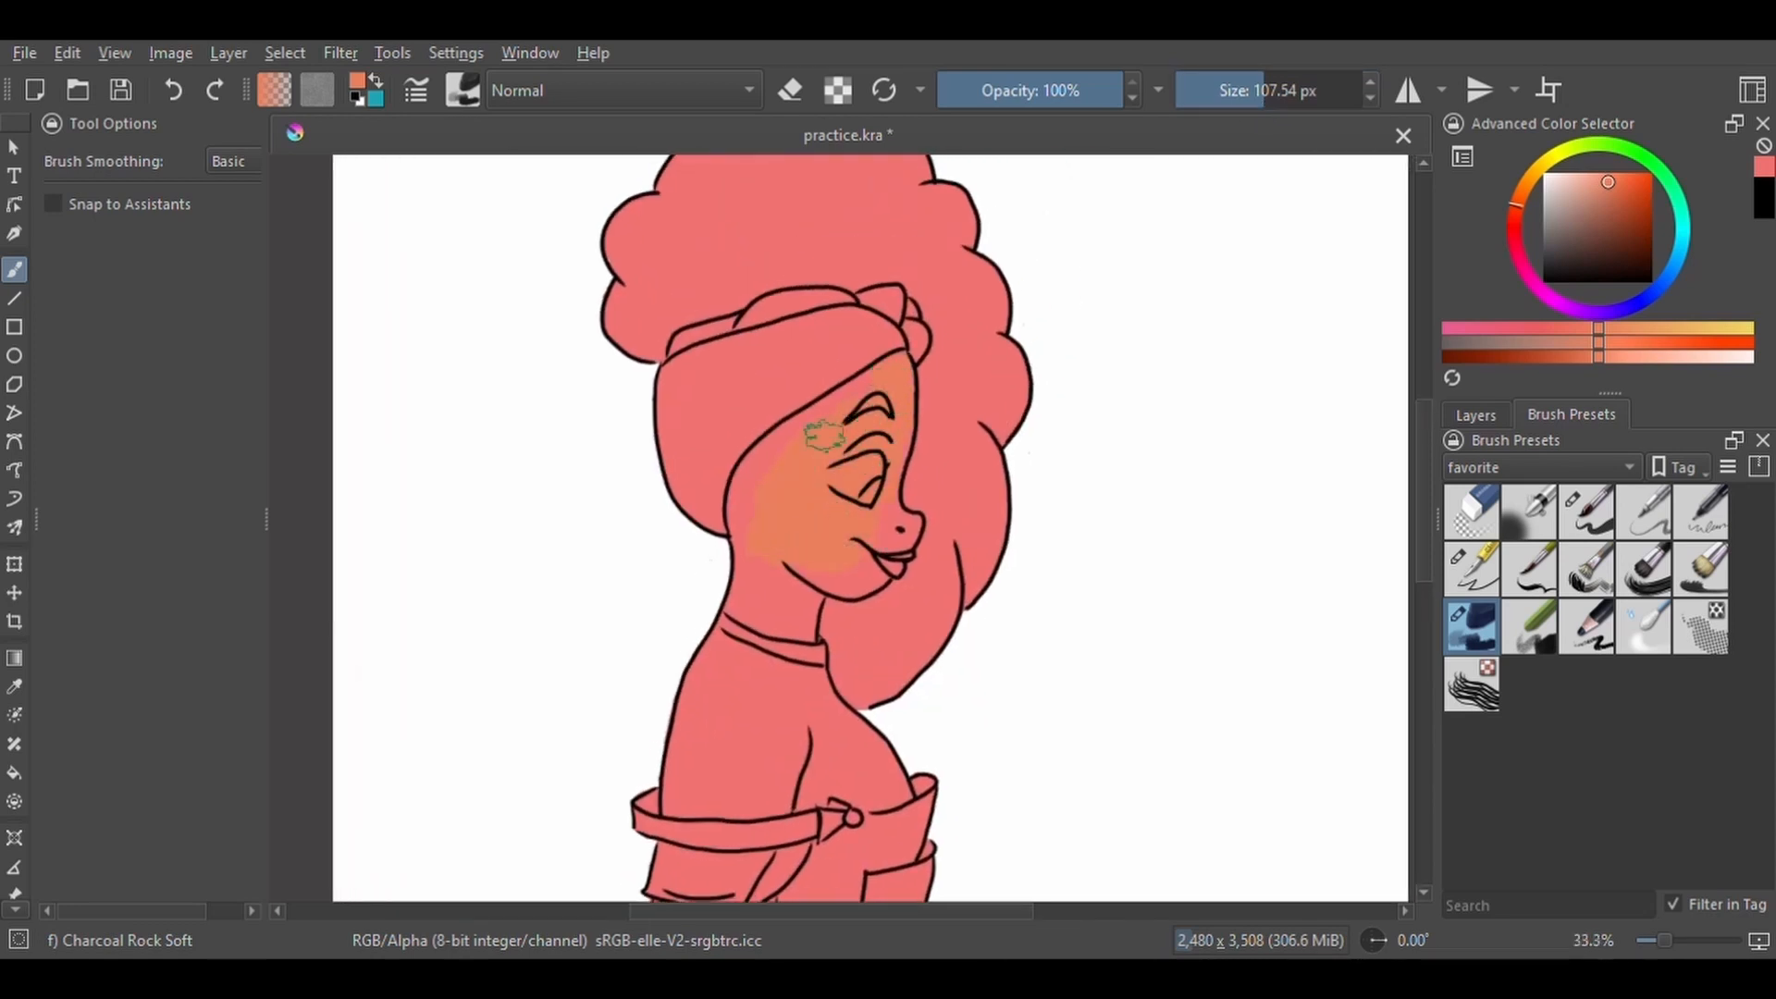
left_click_drag(745, 492, 764, 587)
Select the "shillo" layer and set light green as the background colour.
left_click(1471, 414)
left_click(1562, 653)
left_click(1599, 143)
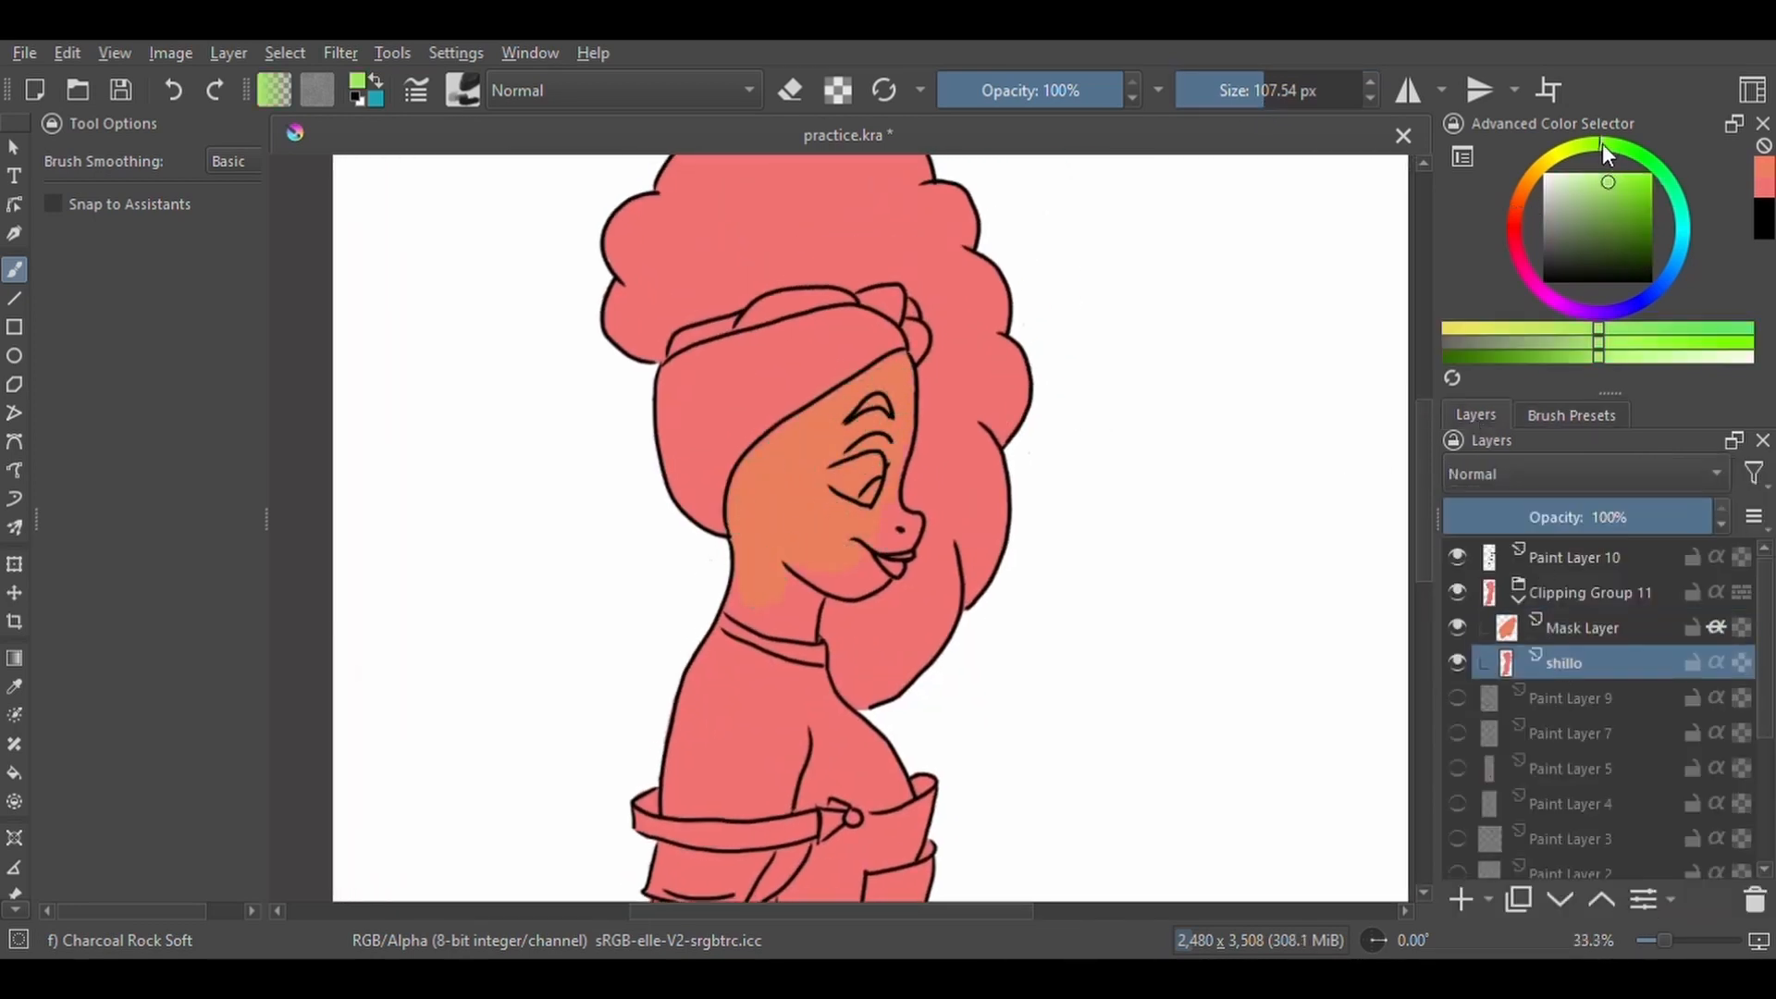
left_click(375, 82)
Try to fill the "shillo" layer with light green and extend the orange on the face, undoing both.
key("BackSpace")
left_click(1562, 638)
left_click(1765, 188)
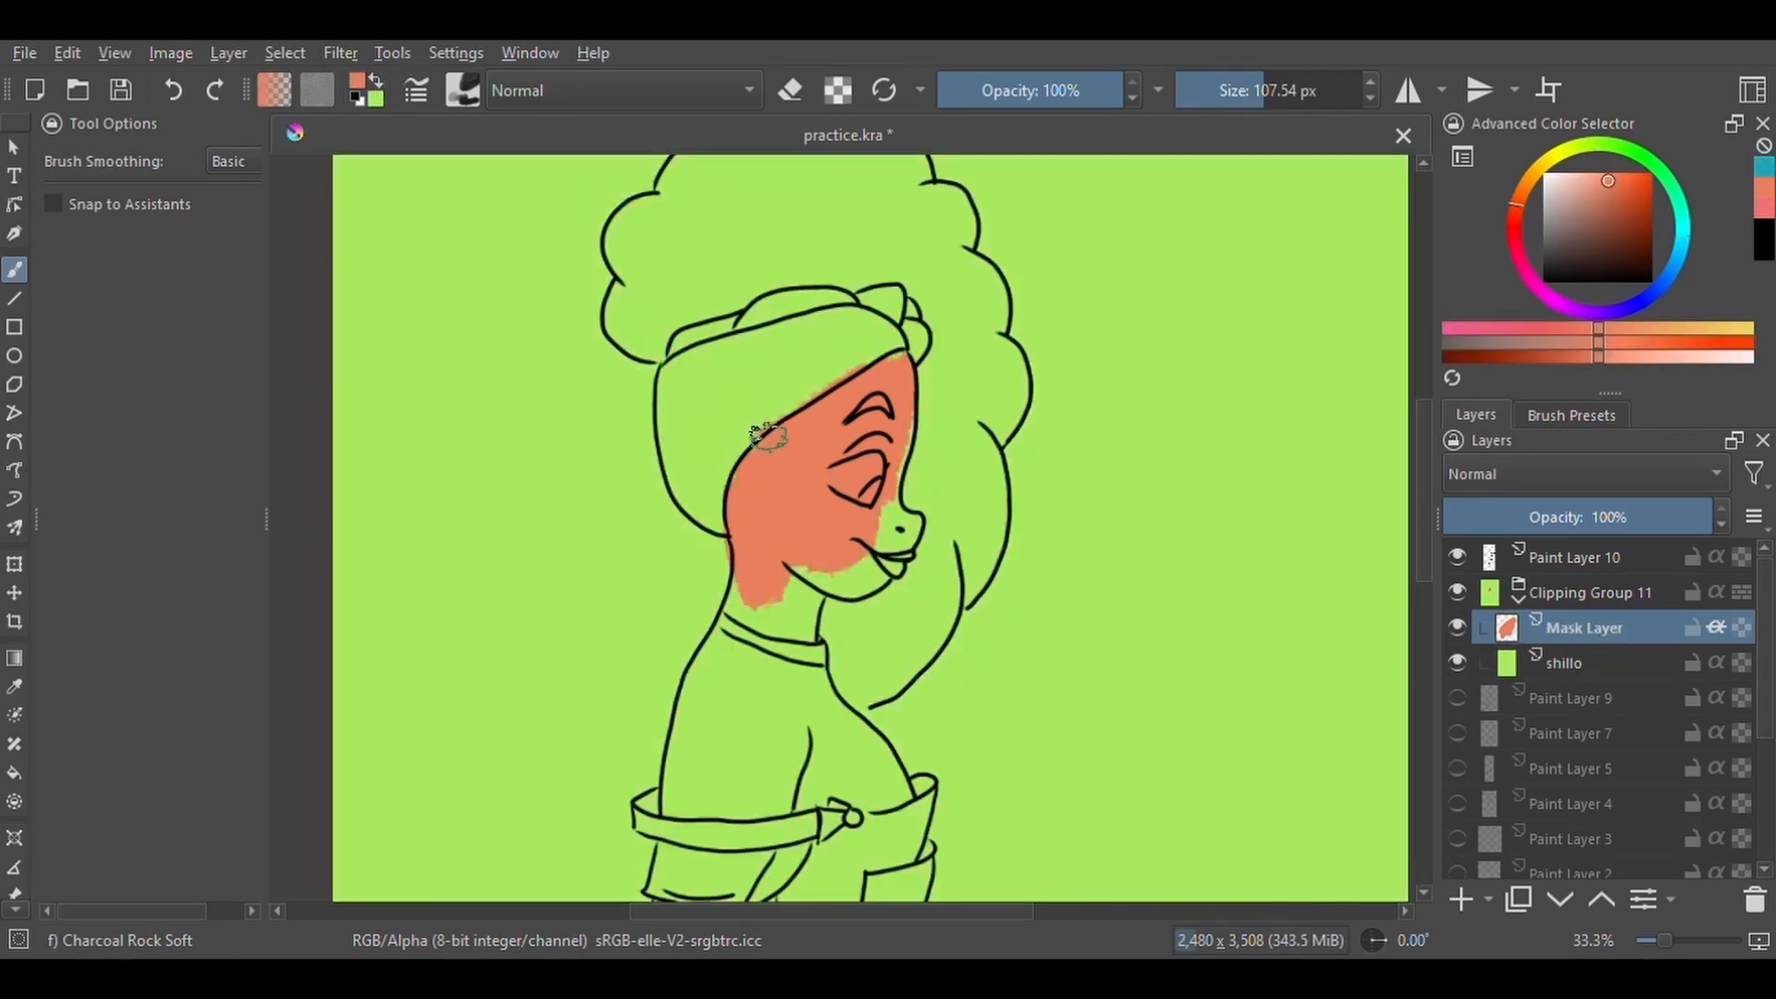
left_click_drag(766, 434, 891, 360)
left_click(1742, 662)
key("ctrl+z")
key("ctrl+z")
key("ctrl+z")
key("ctrl+z")
Lock the alpha of the "shillo" layer and fill its silhouette with light green.
left_click(1614, 664)
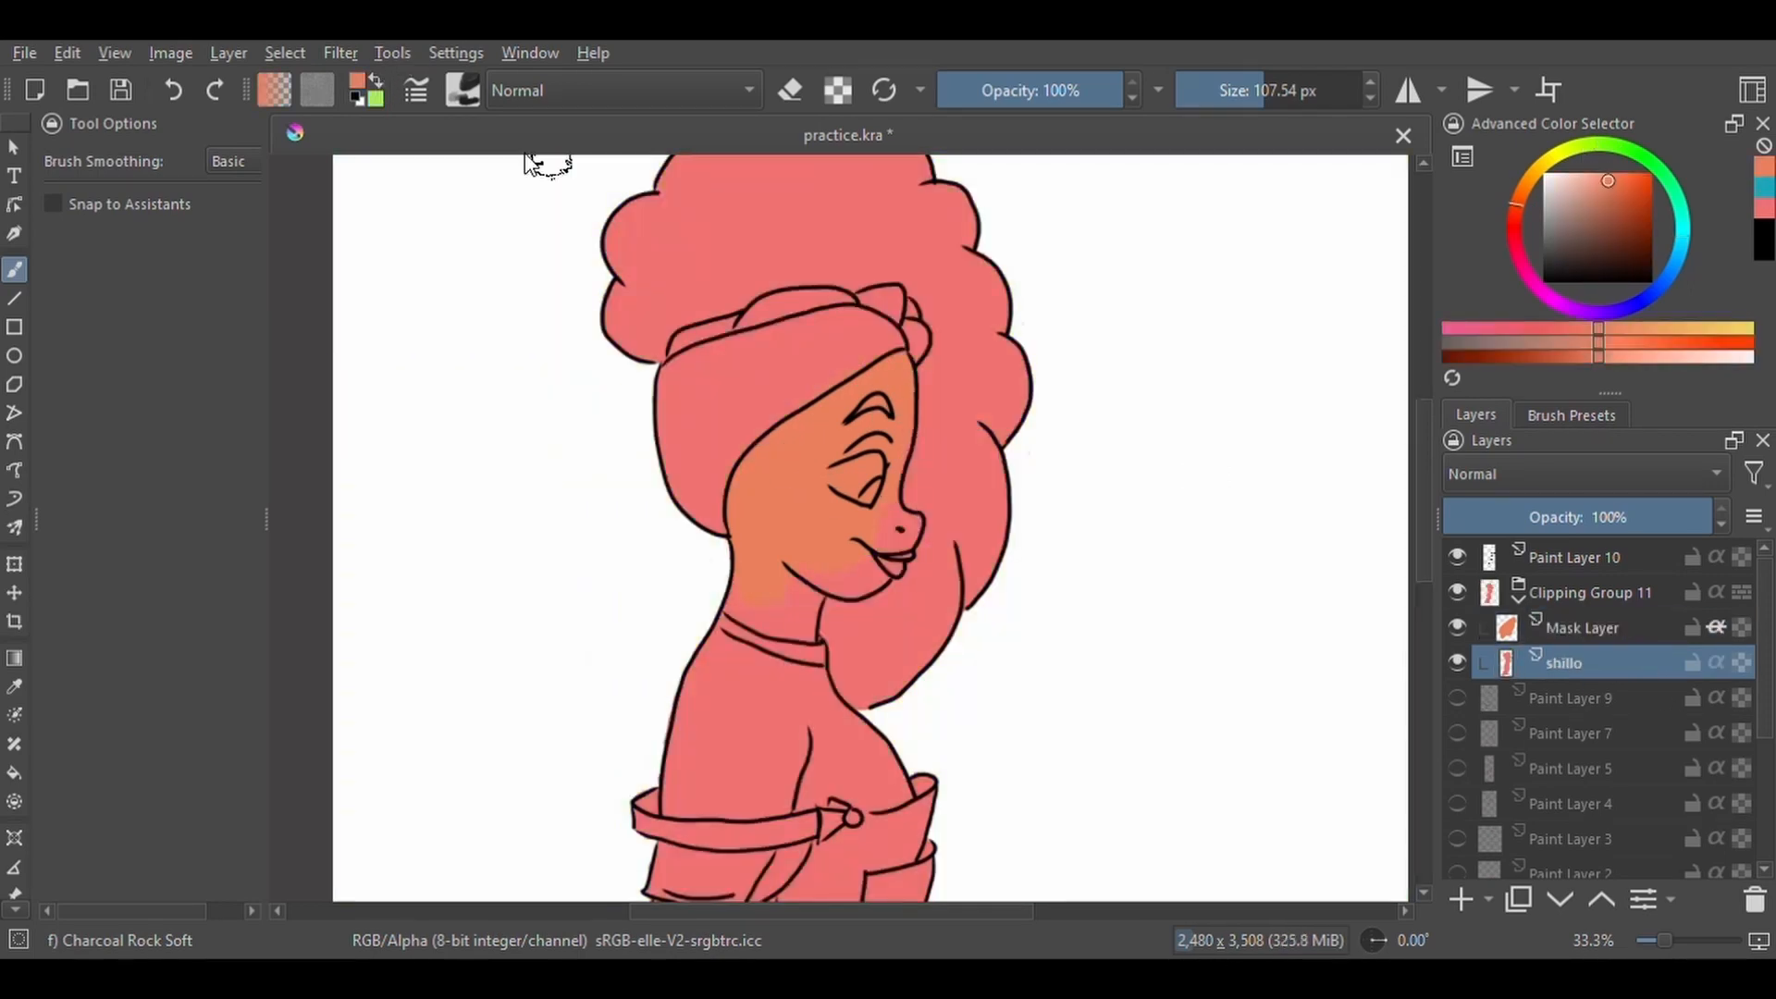
left_click(1741, 663)
key("BackSpace")
Paint the remaining face, neck, forearm and hand orange on the Mask Layer.
left_click(1584, 628)
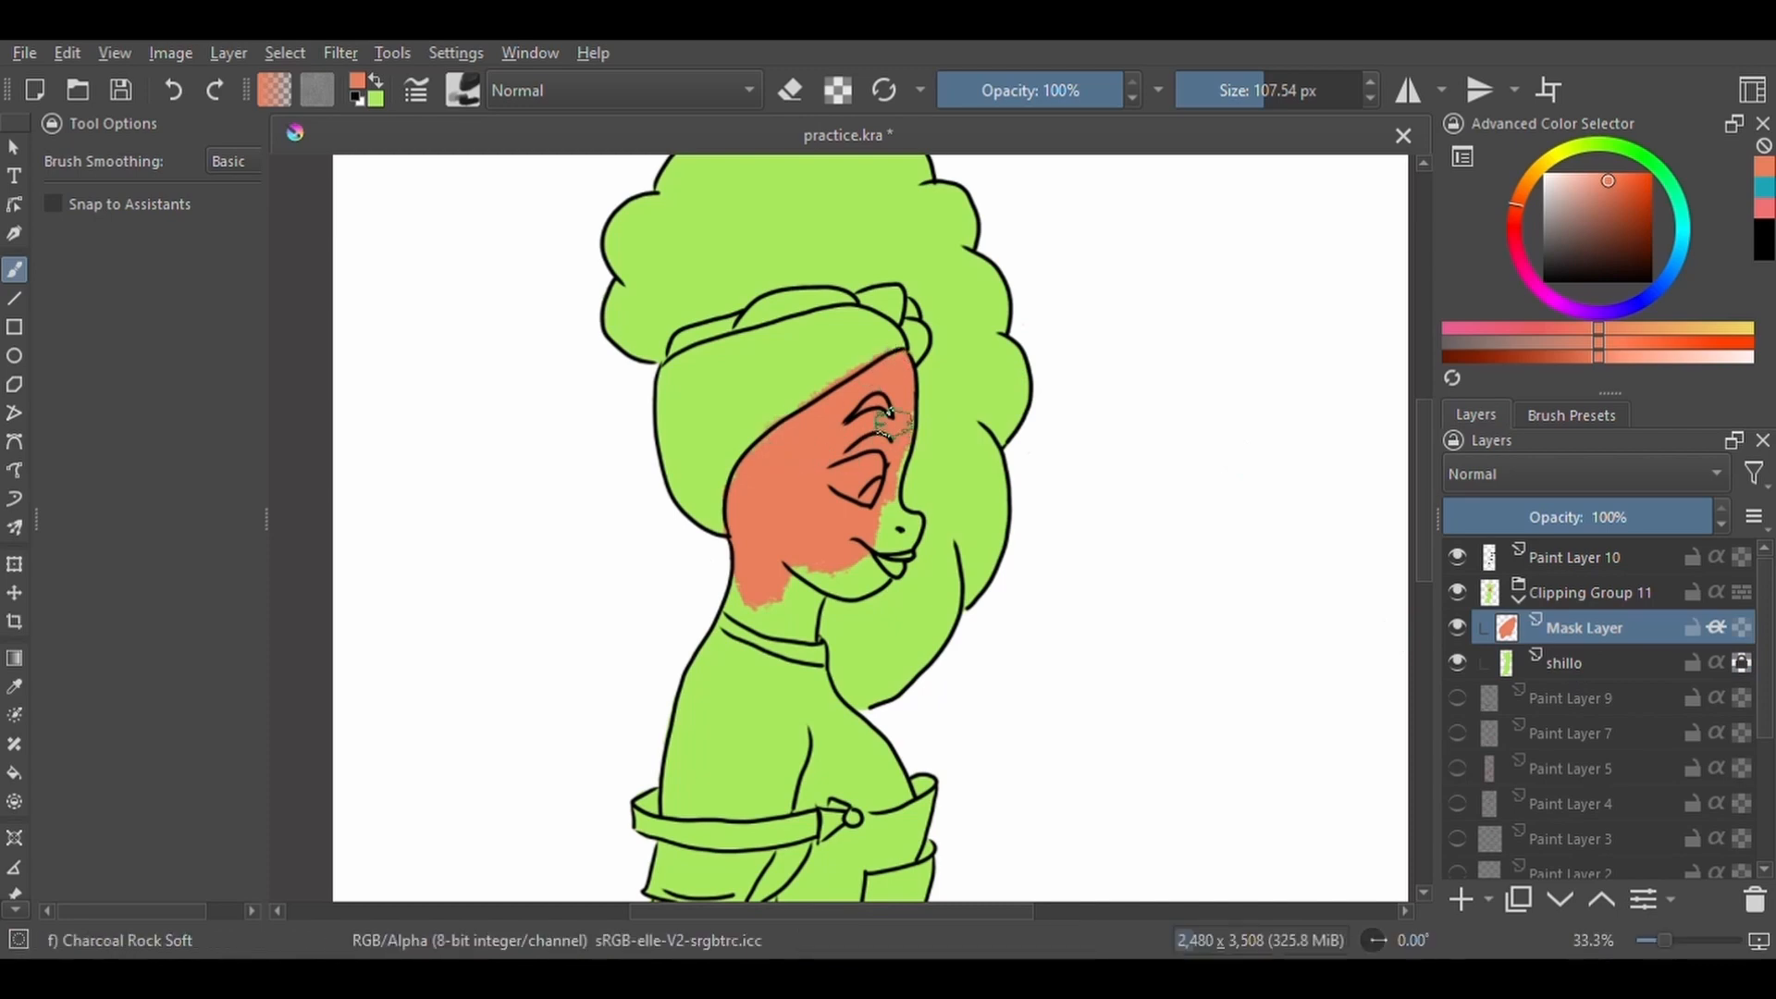
mouse_move(897, 527)
left_mouse_down()
mouse_move(888, 547)
mouse_move(737, 602)
mouse_move(800, 627)
left_mouse_up()
scroll(773, 621, "down", 3)
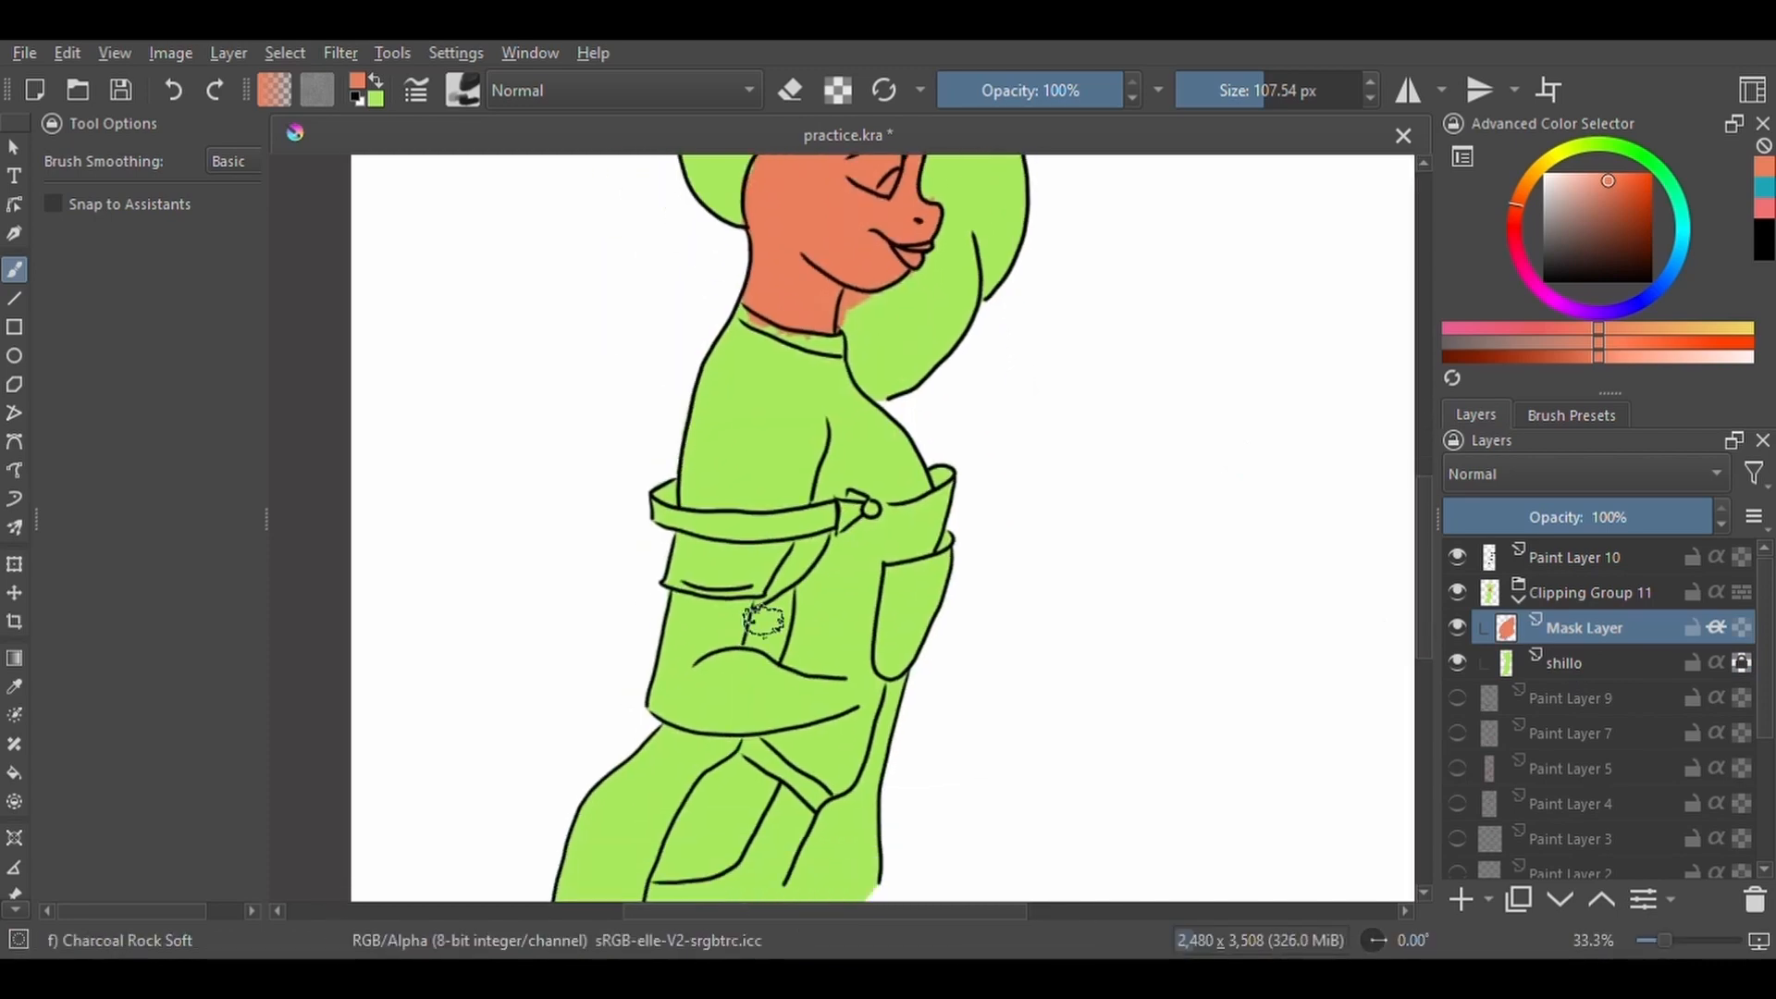
mouse_move(689, 647)
left_mouse_down()
mouse_move(717, 615)
mouse_move(695, 607)
mouse_move(665, 704)
mouse_move(751, 710)
mouse_move(778, 692)
mouse_move(709, 679)
mouse_move(836, 687)
mouse_move(776, 714)
mouse_move(670, 706)
mouse_move(822, 697)
left_mouse_up()
Erase the orange overspill around the forearm, sleeve edge and hand with the Eraser Circle brush at 50 px.
right_click(711, 541)
left_click(718, 368)
key("ctrl+plus")
key("ctrl+plus")
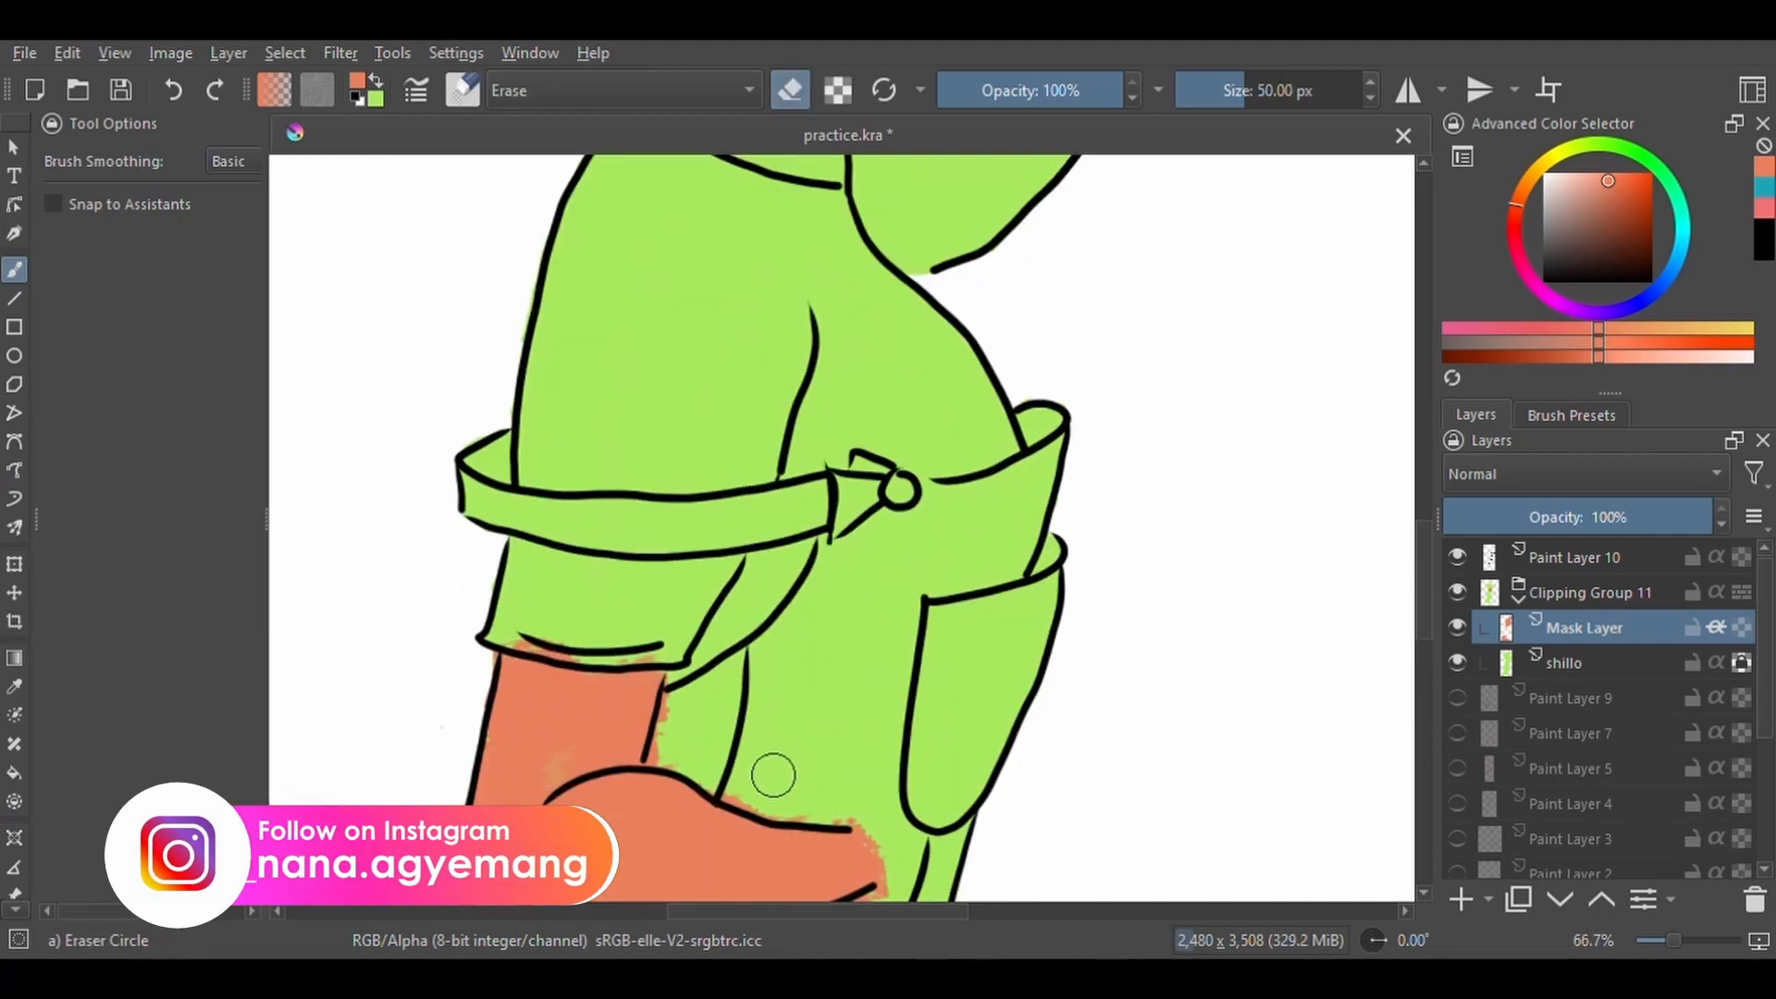
left_click_drag(773, 777, 845, 483)
mouse_move(591, 654)
left_mouse_down()
mouse_move(860, 651)
mouse_move(951, 622)
left_mouse_up()
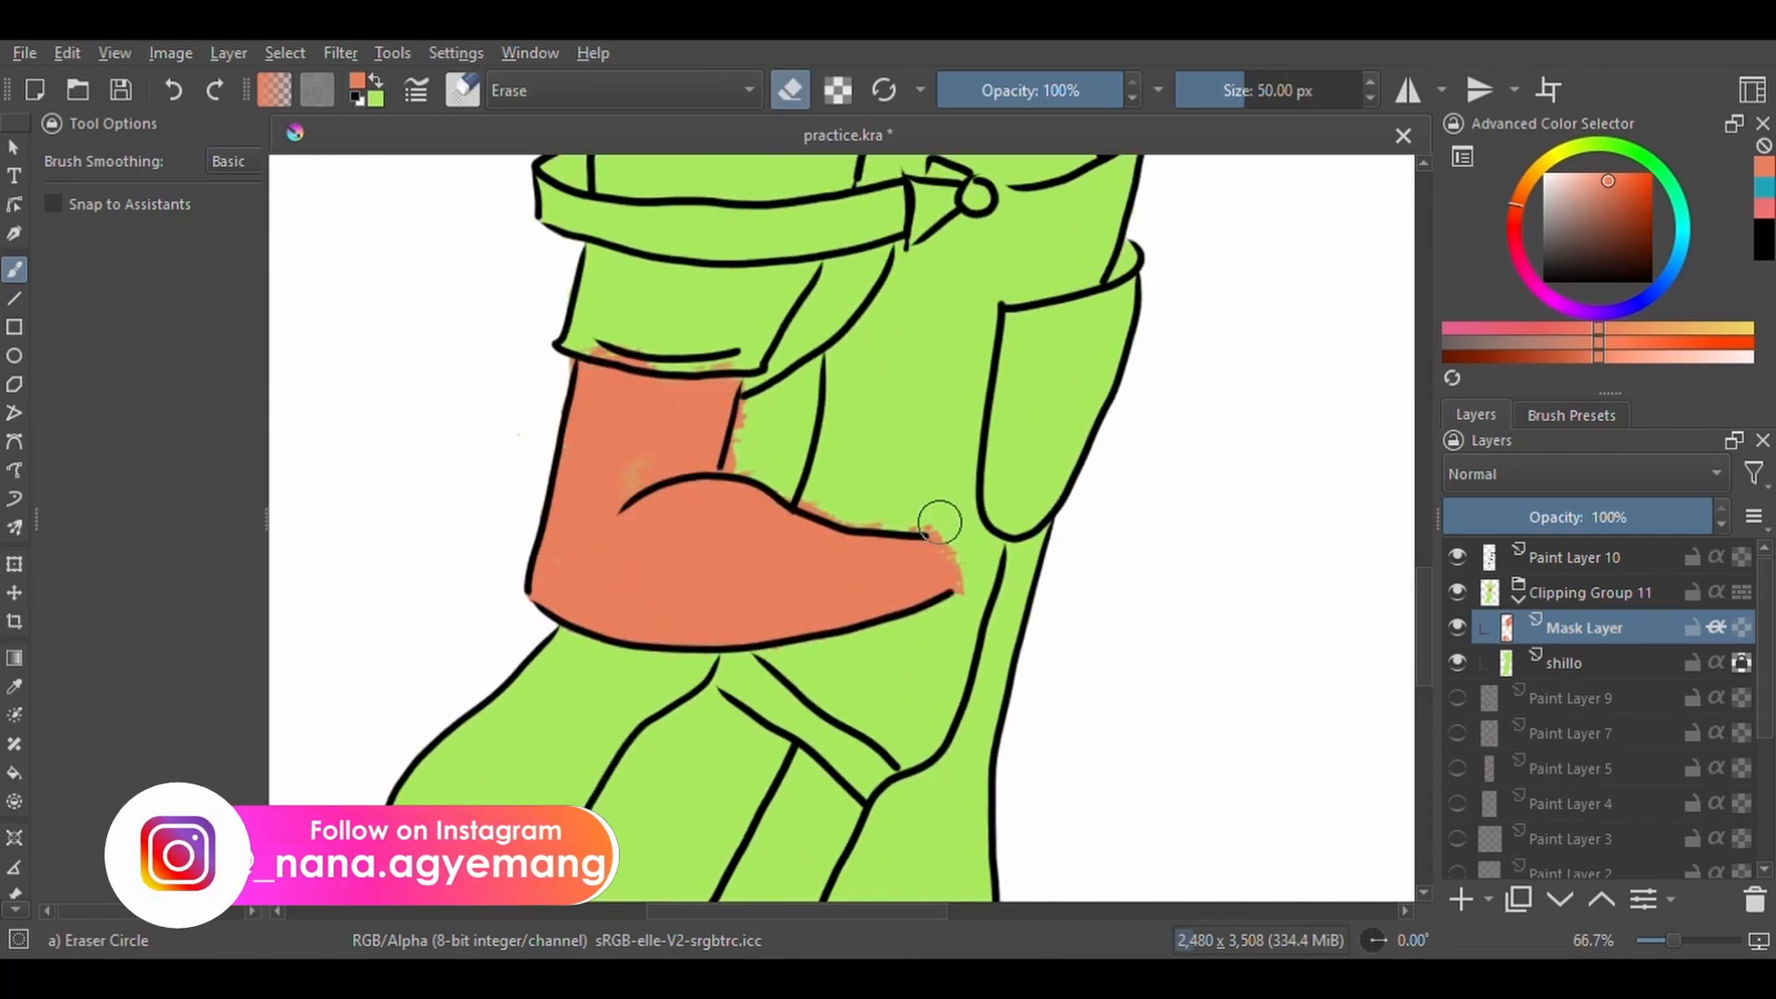
left_click_drag(751, 406, 738, 474)
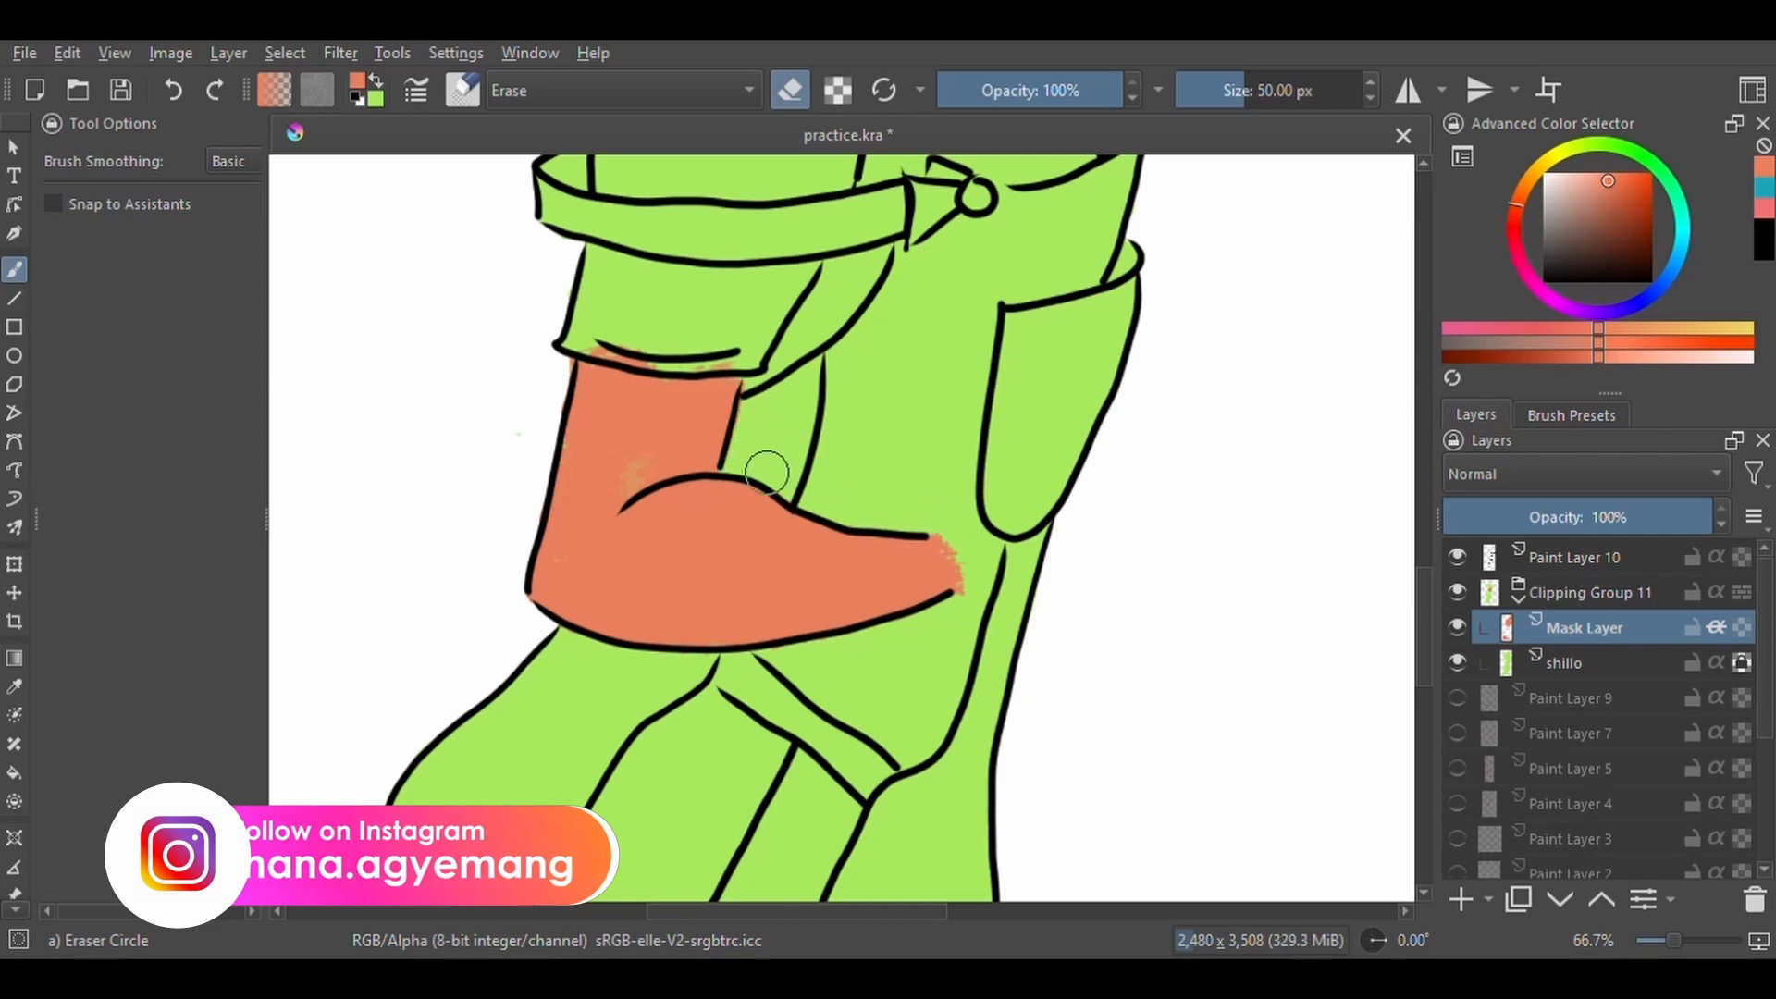
left_click_drag(954, 523, 980, 588)
left_click_drag(810, 502, 850, 698)
mouse_move(680, 545)
left_mouse_down()
mouse_move(588, 554)
mouse_move(585, 591)
left_mouse_up()
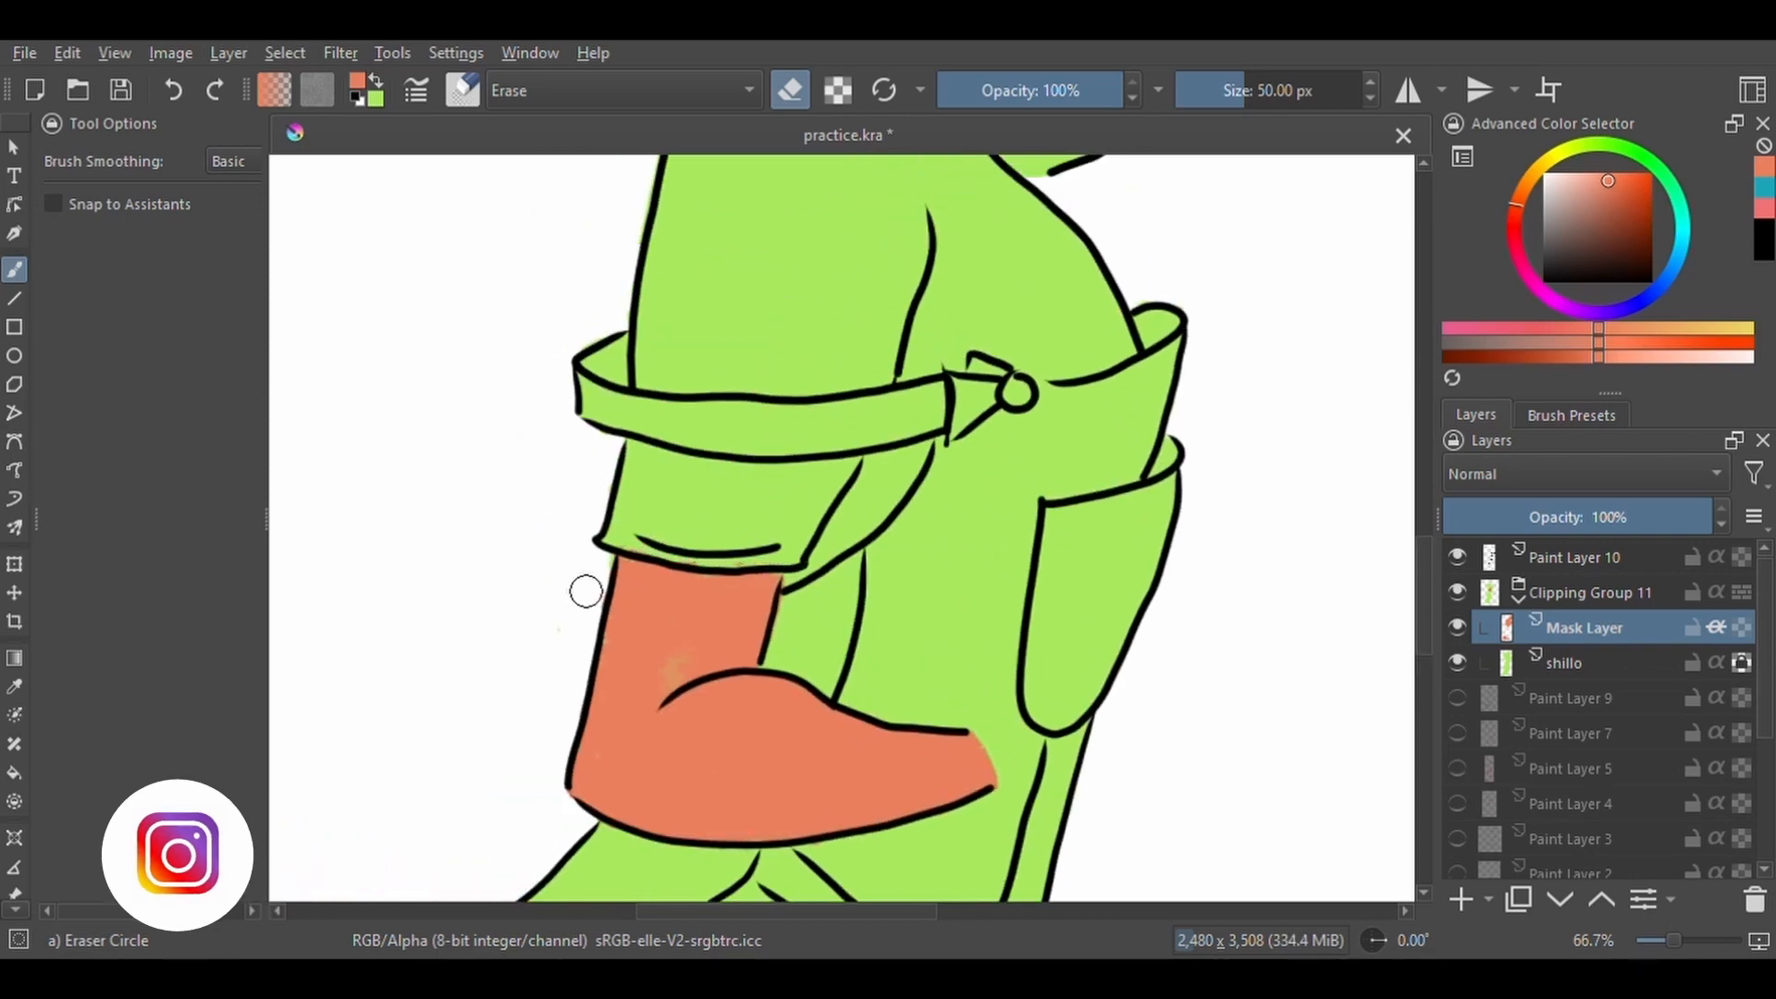
key("Page_Down")
key("Page_Up")
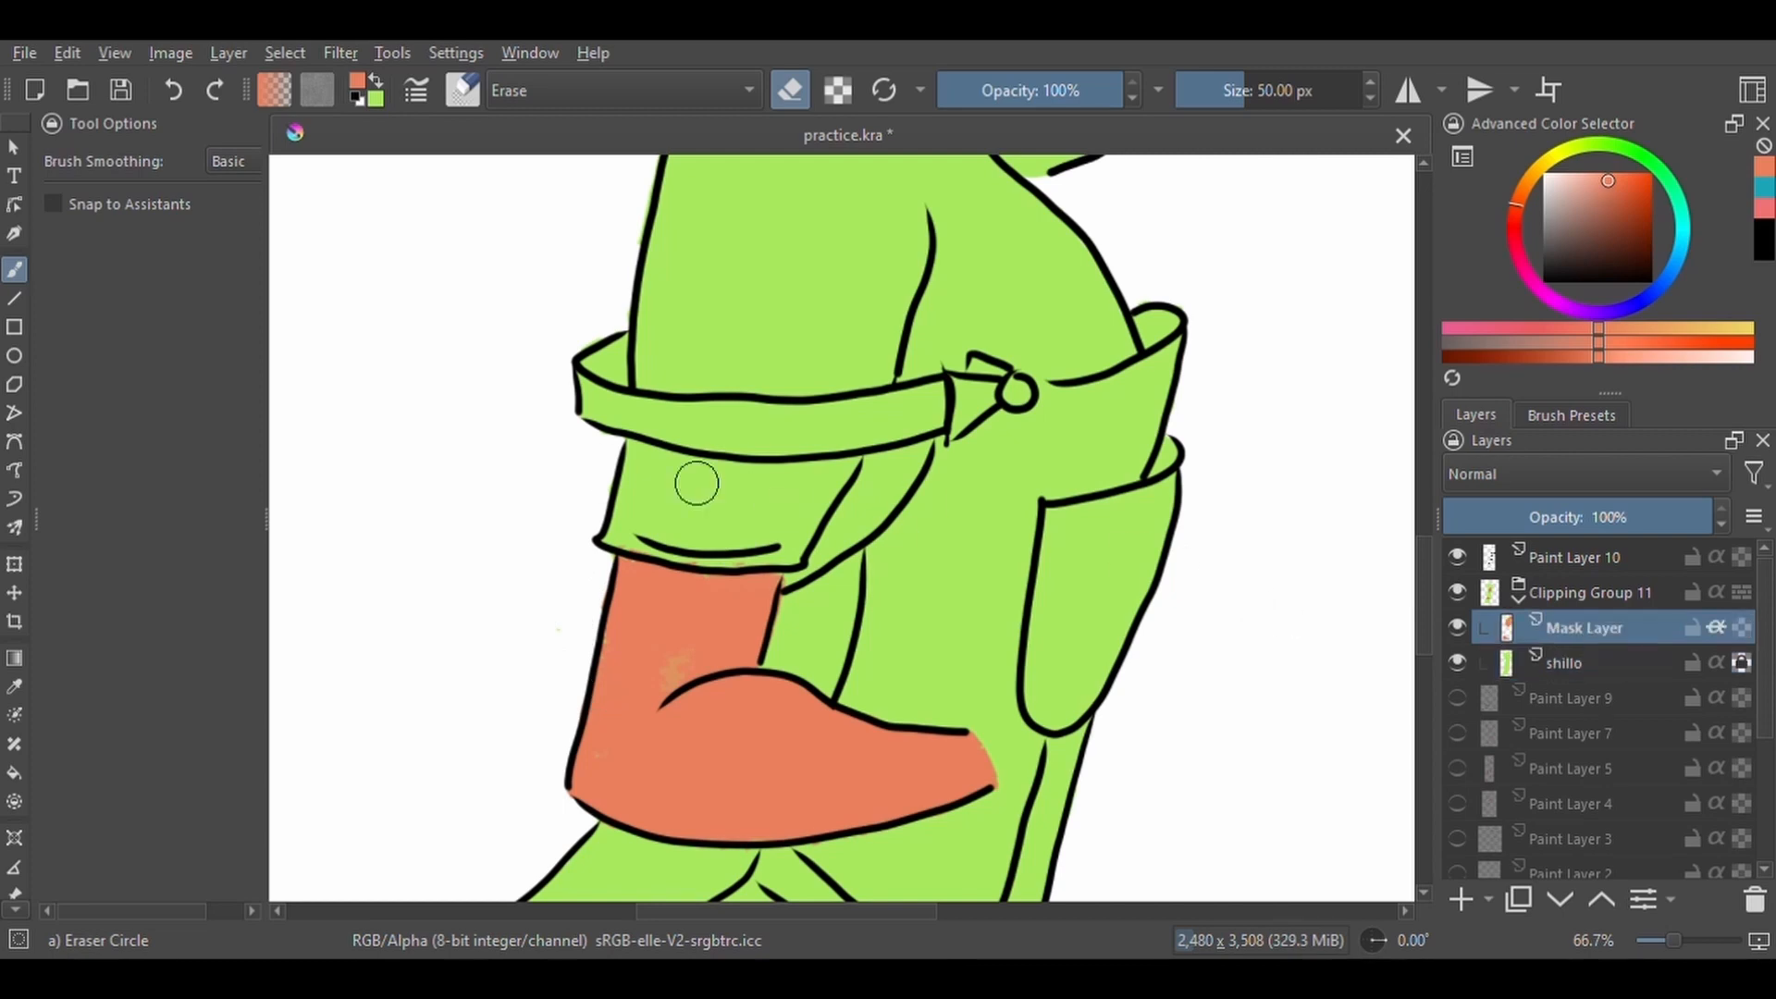
Erase the orange overspill outside the chin and neck.
mouse_move(1014, 275)
left_mouse_down()
mouse_move(904, 690)
mouse_move(923, 767)
left_mouse_up()
mouse_move(829, 542)
left_mouse_down()
mouse_move(700, 514)
mouse_move(777, 551)
mouse_move(746, 547)
mouse_move(876, 515)
mouse_move(898, 466)
left_mouse_up()
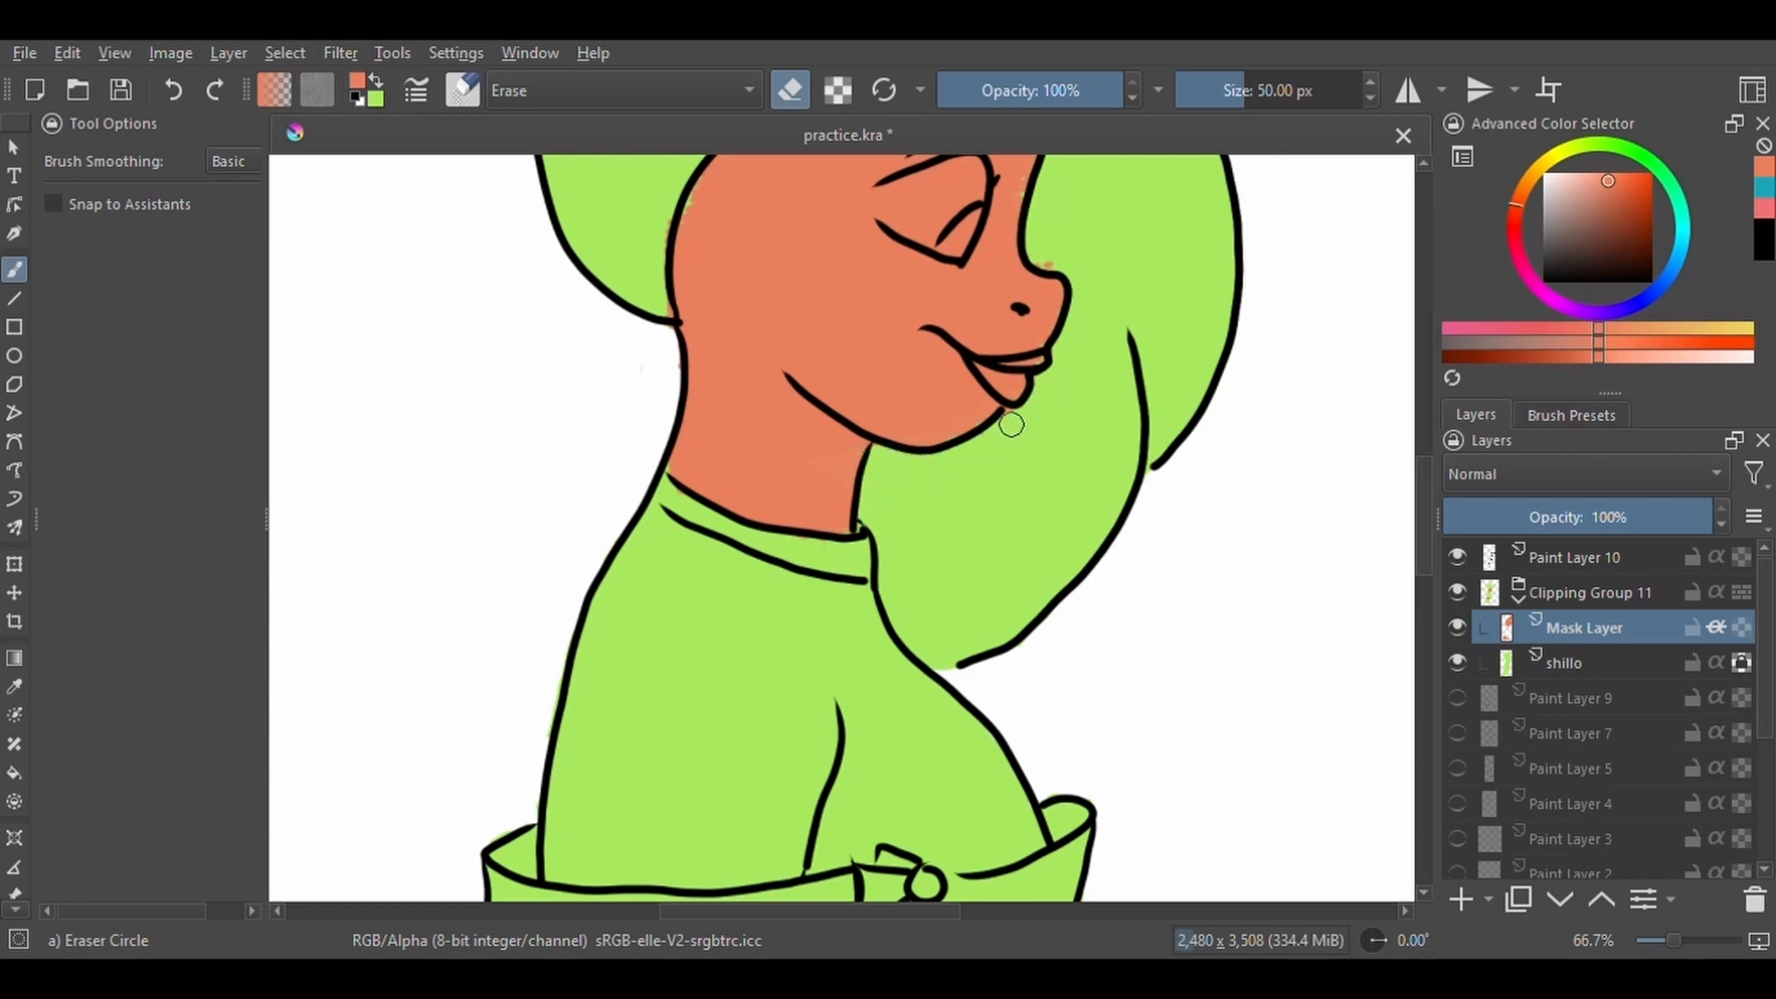
left_click_drag(930, 549, 838, 901)
Fill the face's edge along the headwrap with orange, and erase the overspill on the headwrap and above the nose.
left_click(1572, 415)
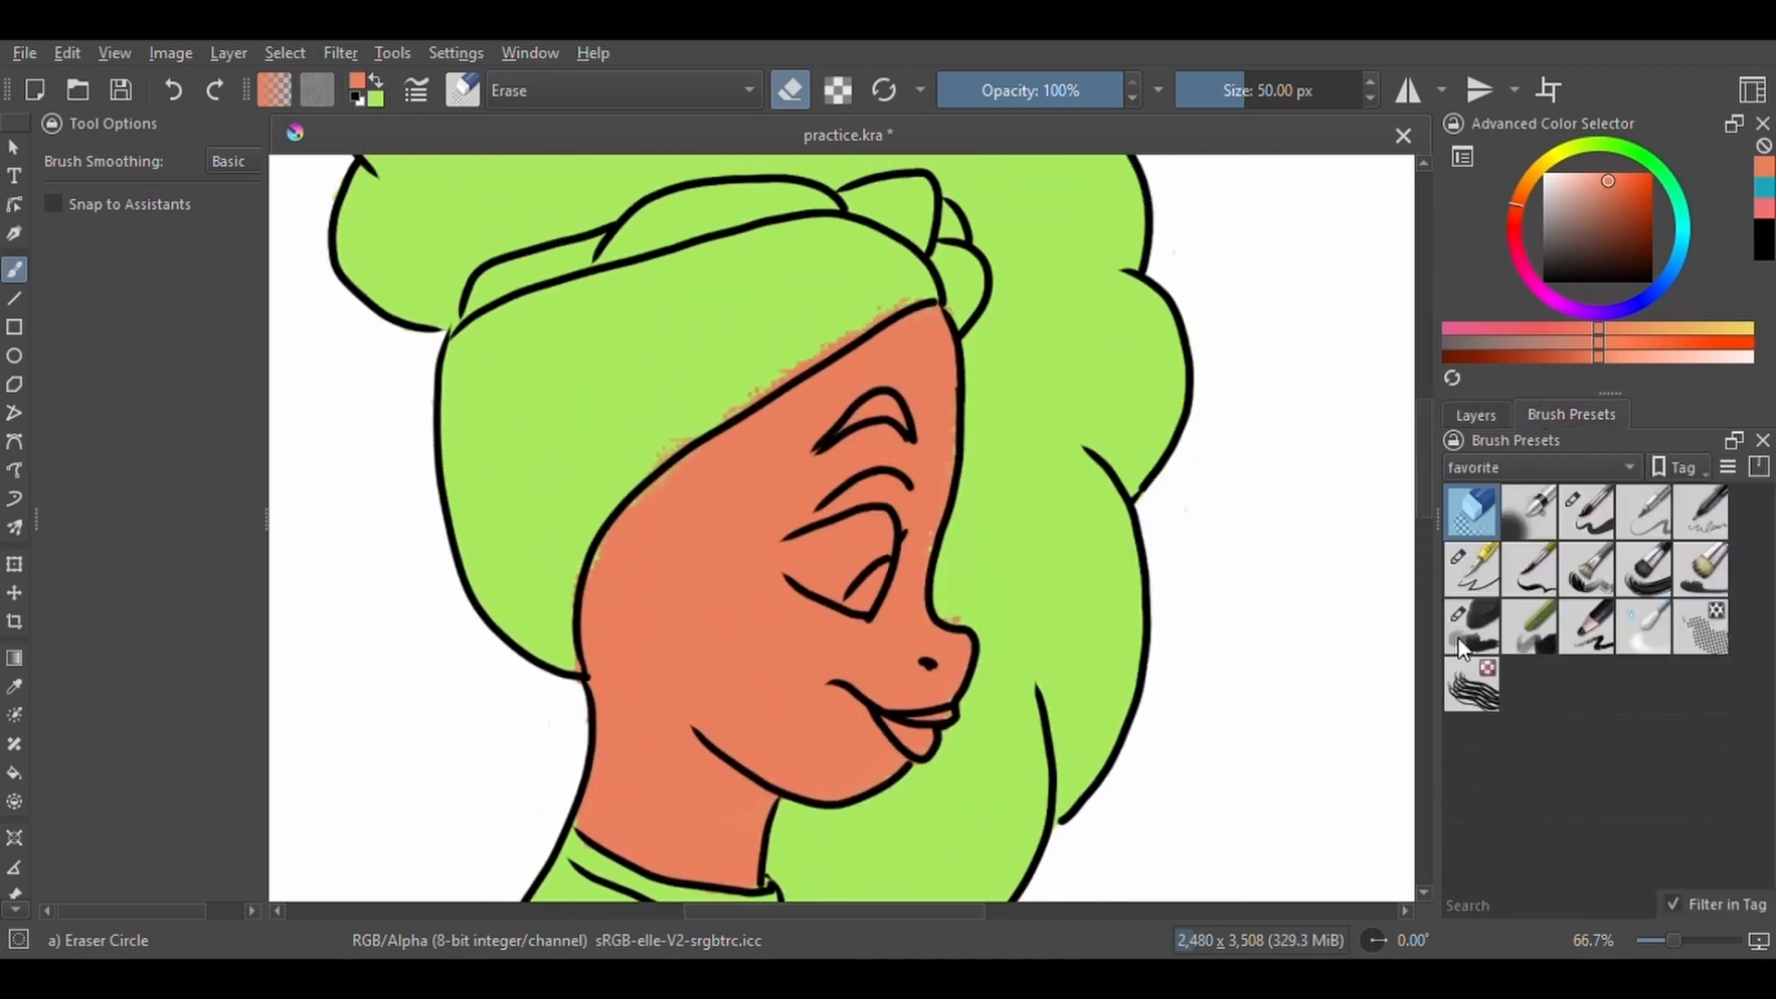
left_click(1460, 634)
right_click(1118, 431)
left_click(1117, 257)
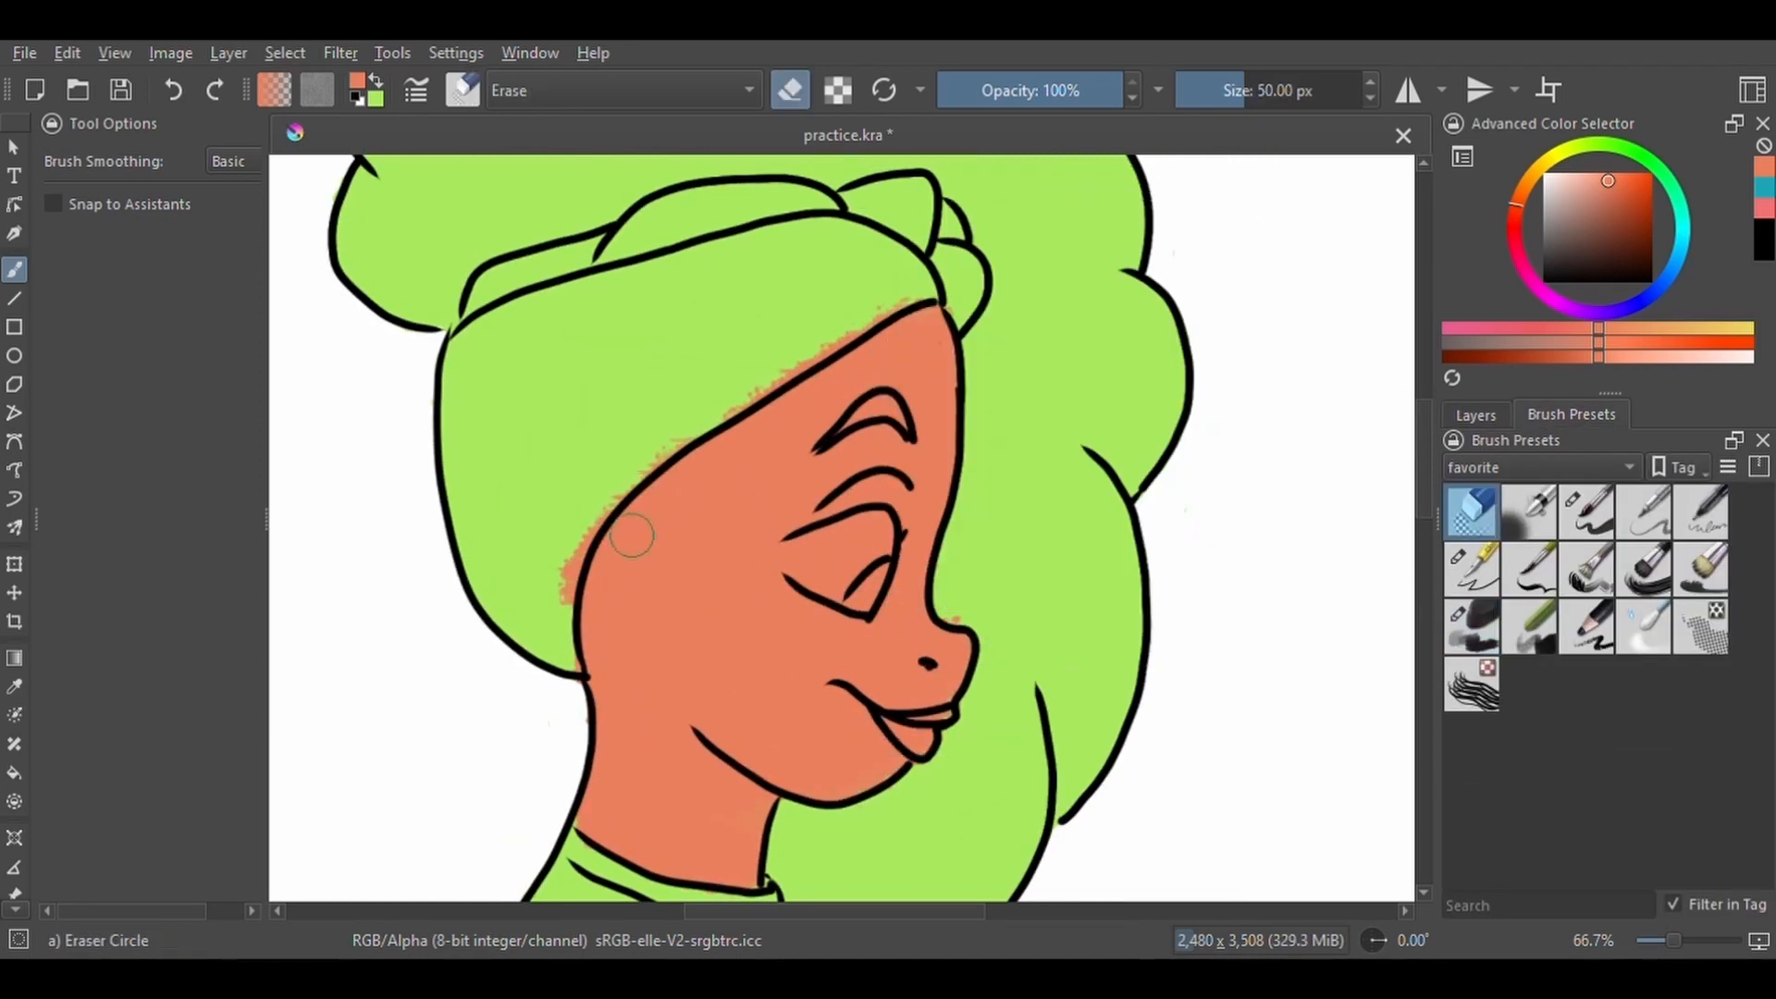
mouse_move(562, 673)
left_mouse_down()
mouse_move(558, 570)
mouse_move(582, 522)
mouse_move(695, 422)
mouse_move(925, 292)
left_mouse_up()
left_click(952, 605)
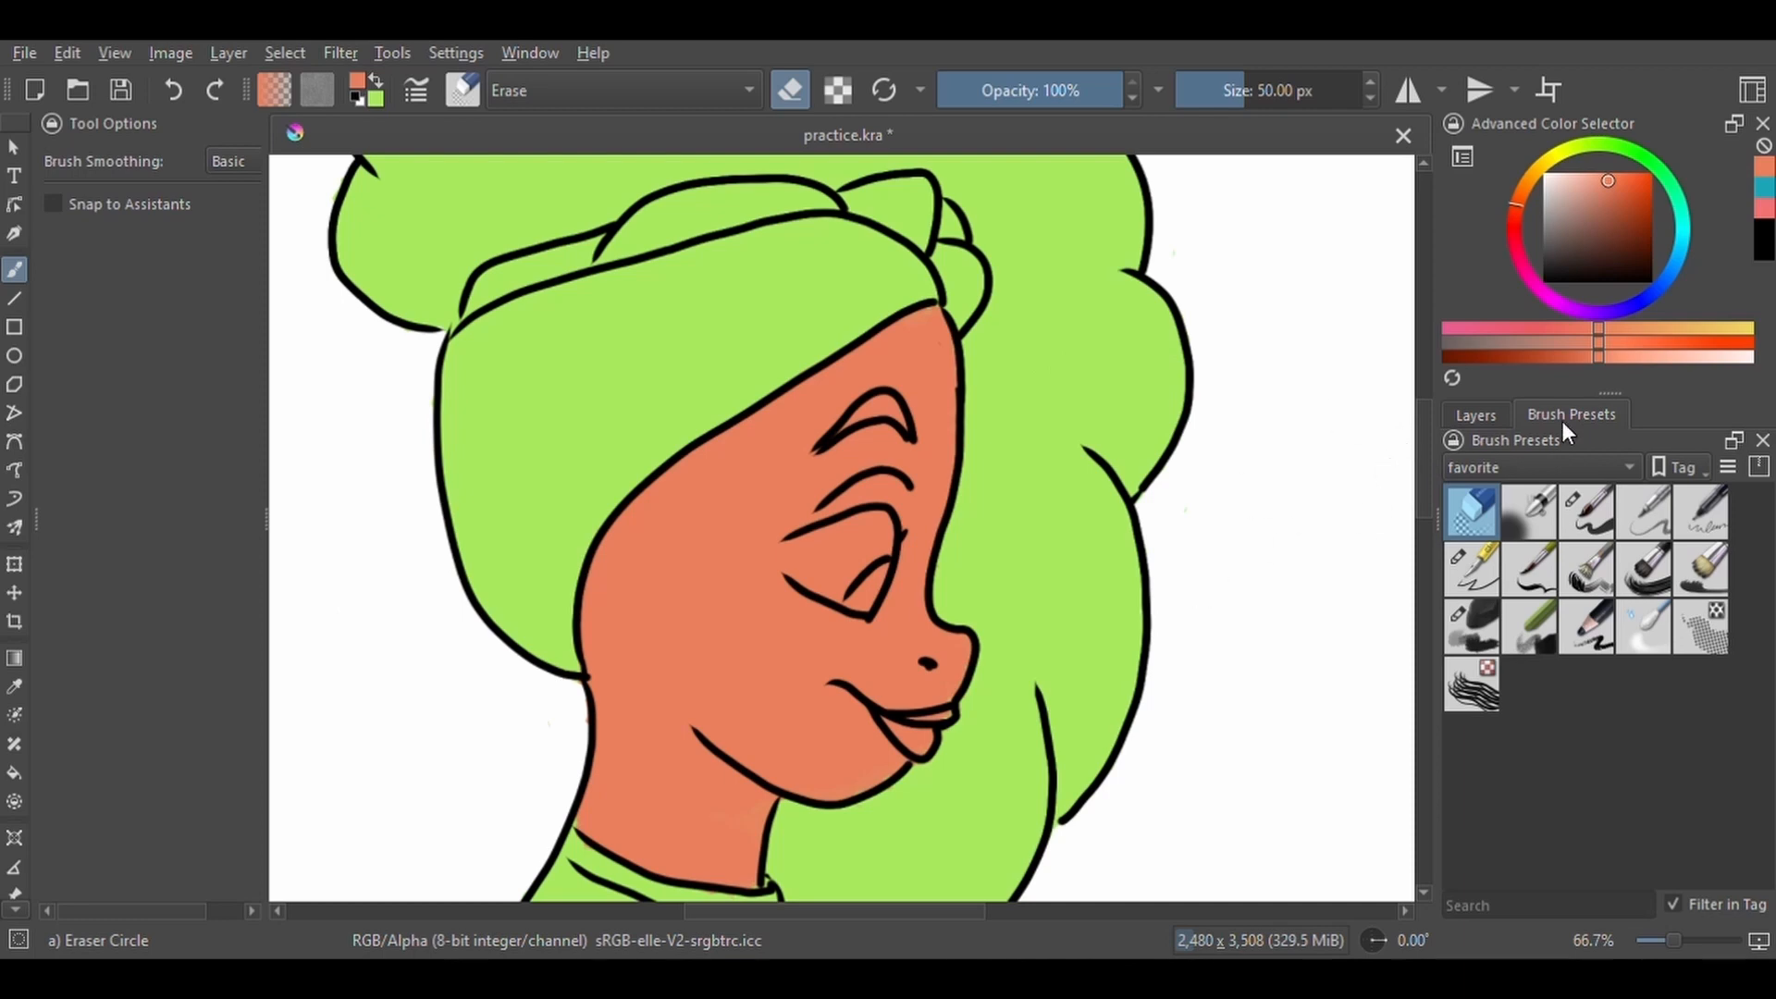
Rename the Mask Layer as "skin" and add a paint layer above it named "eyes and lips".
left_click(1476, 415)
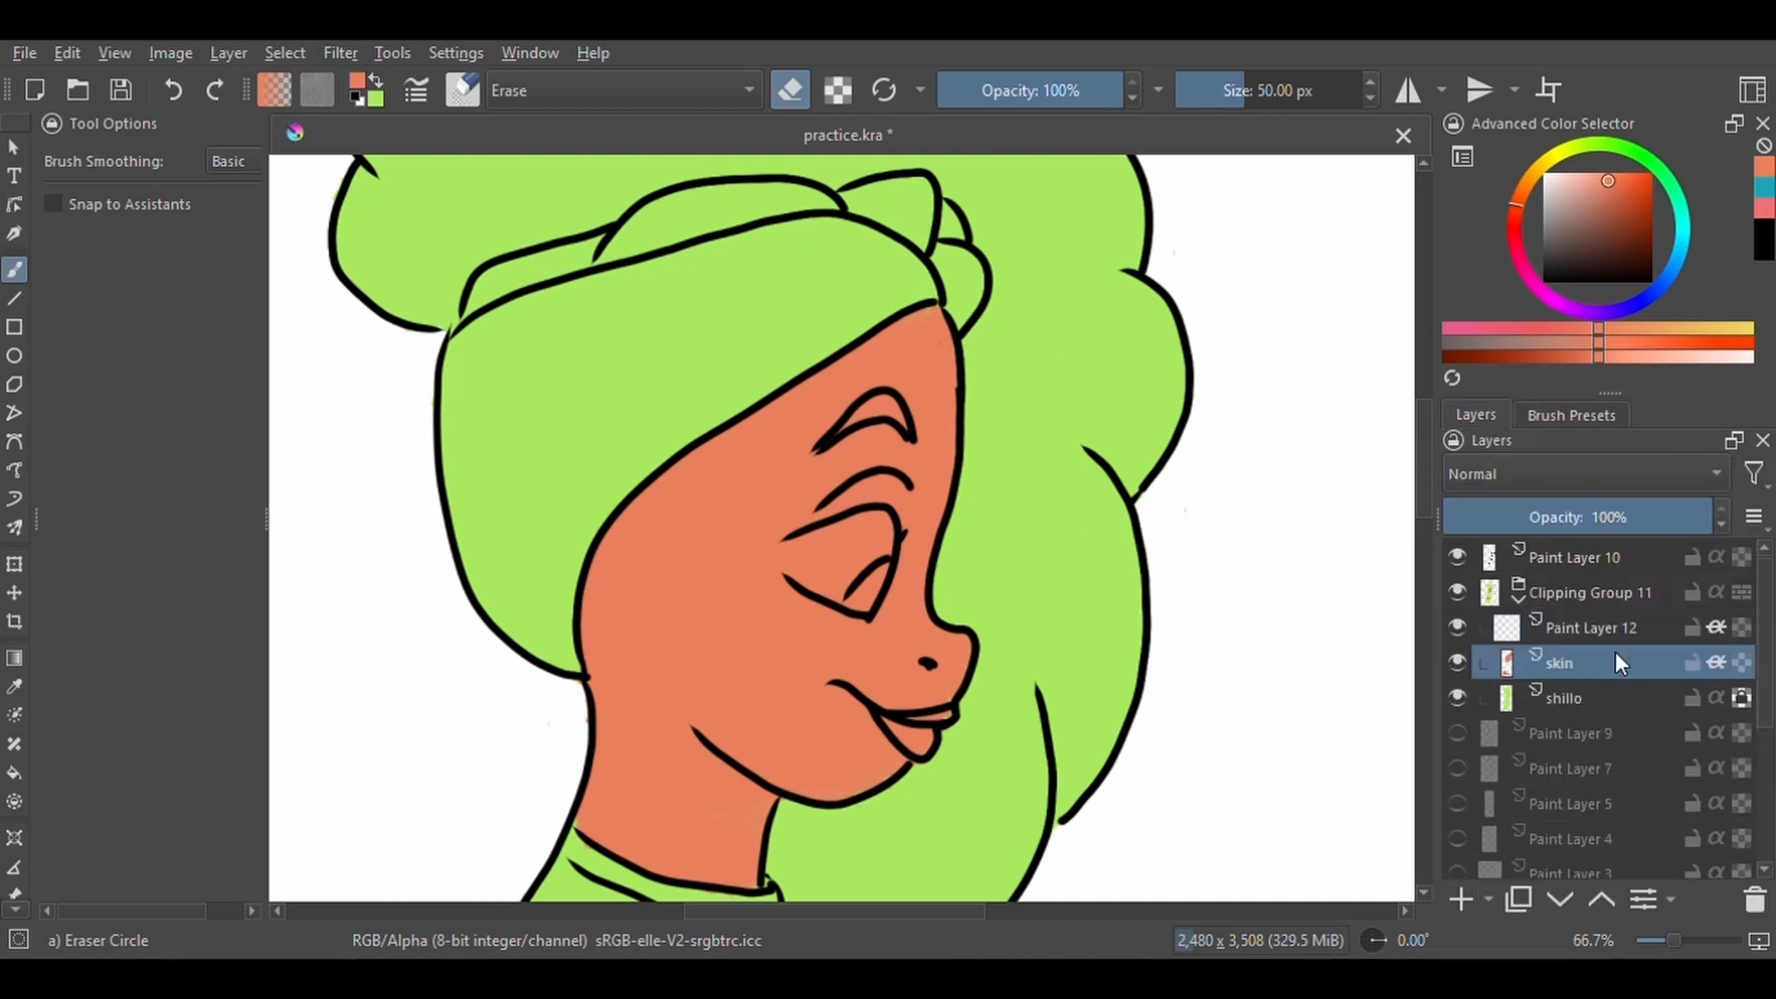
double_click(1591, 627)
type("eyes and lips")
key("Return")
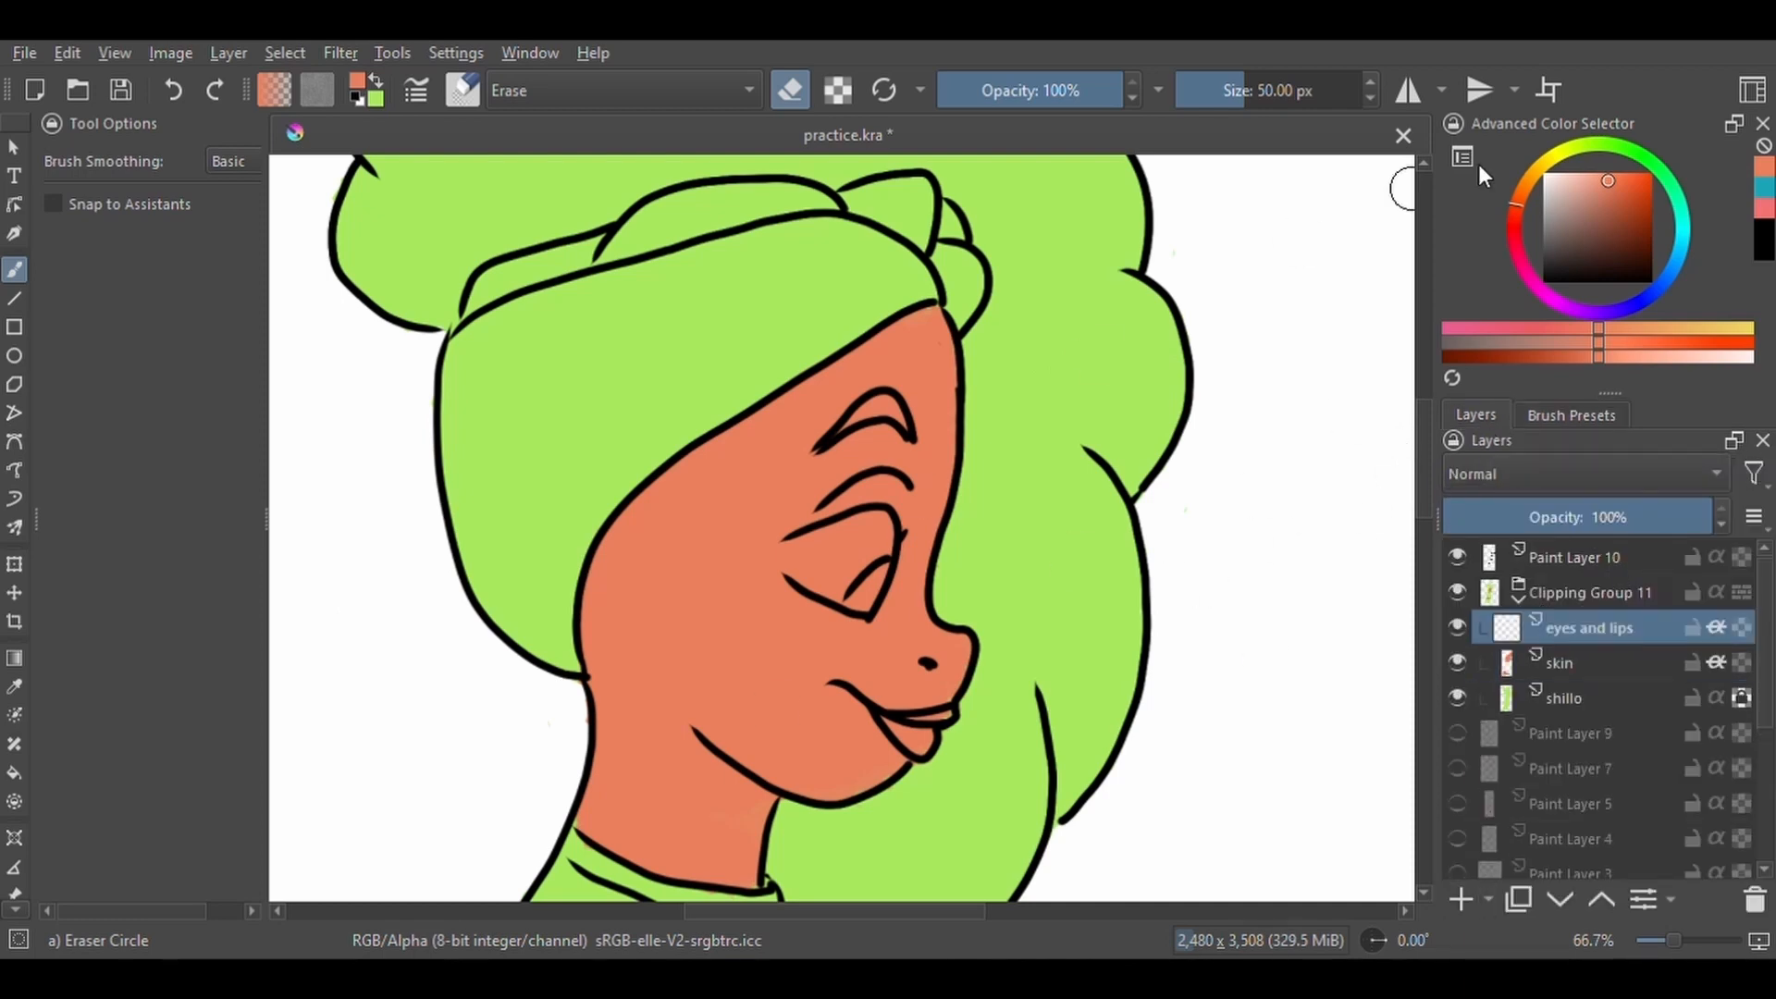
Paint the white of the eye in very pale pink with the Charcoal Rock Soft brush at 37.83 px.
left_click(1555, 176)
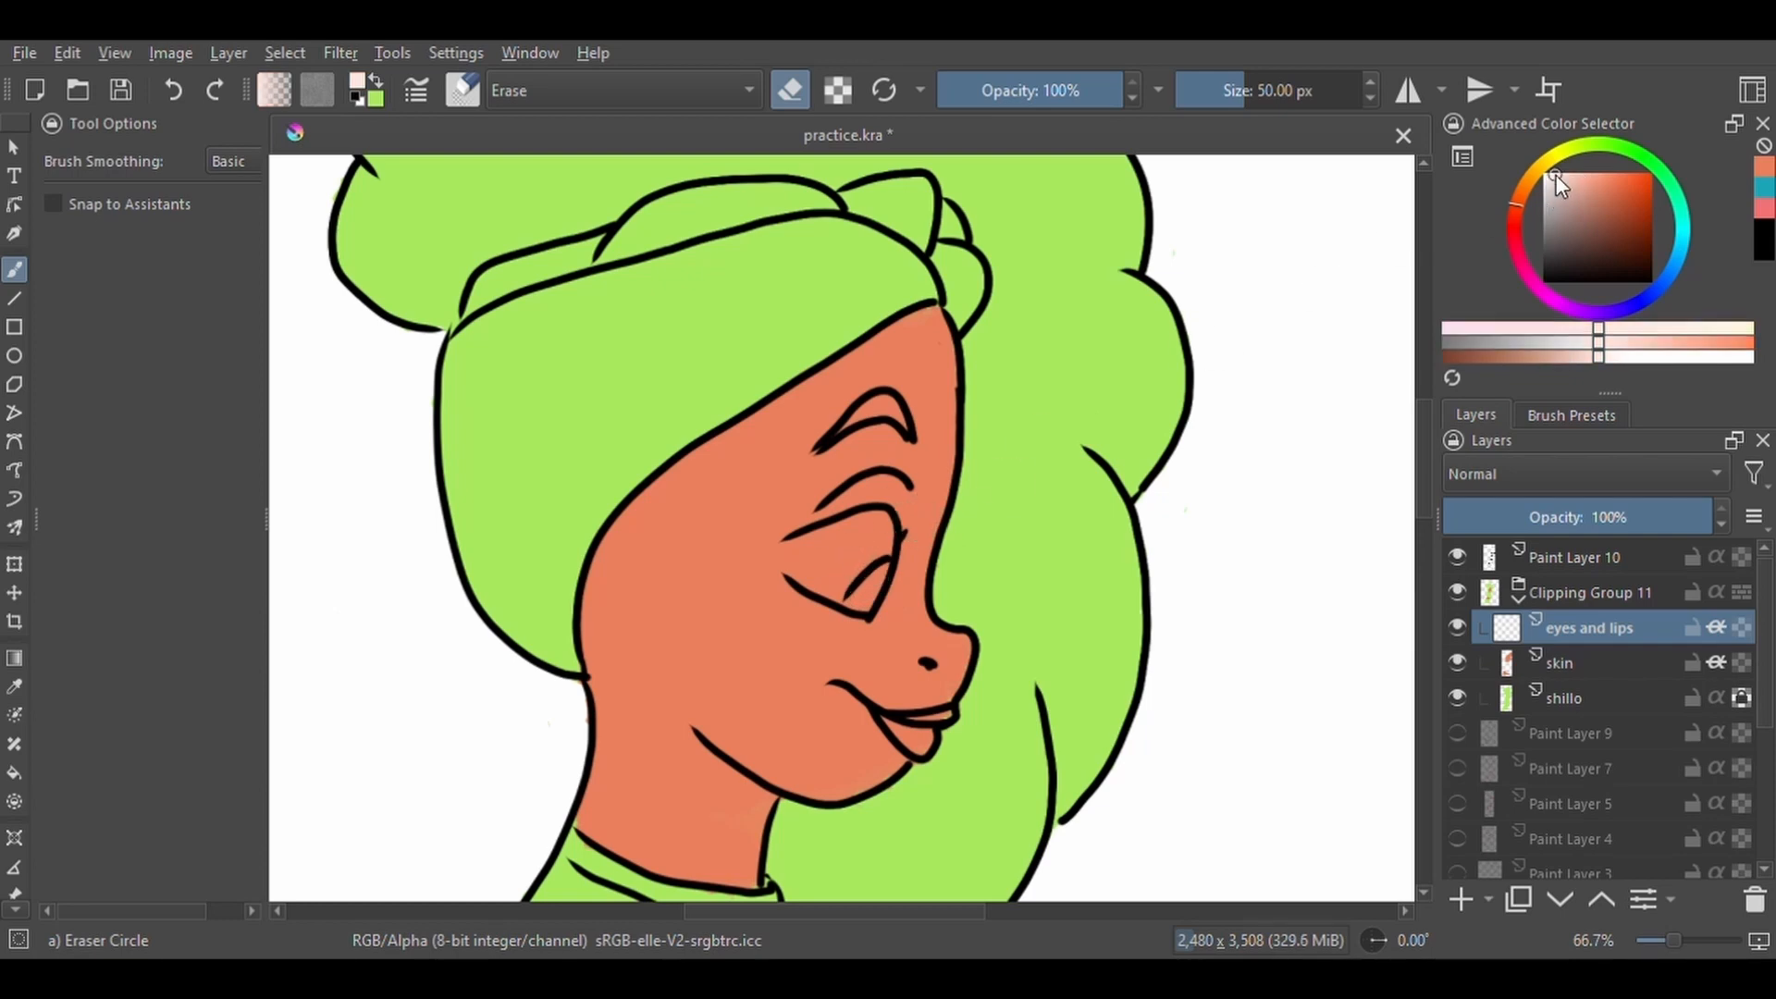
left_click(1572, 416)
left_click(1470, 626)
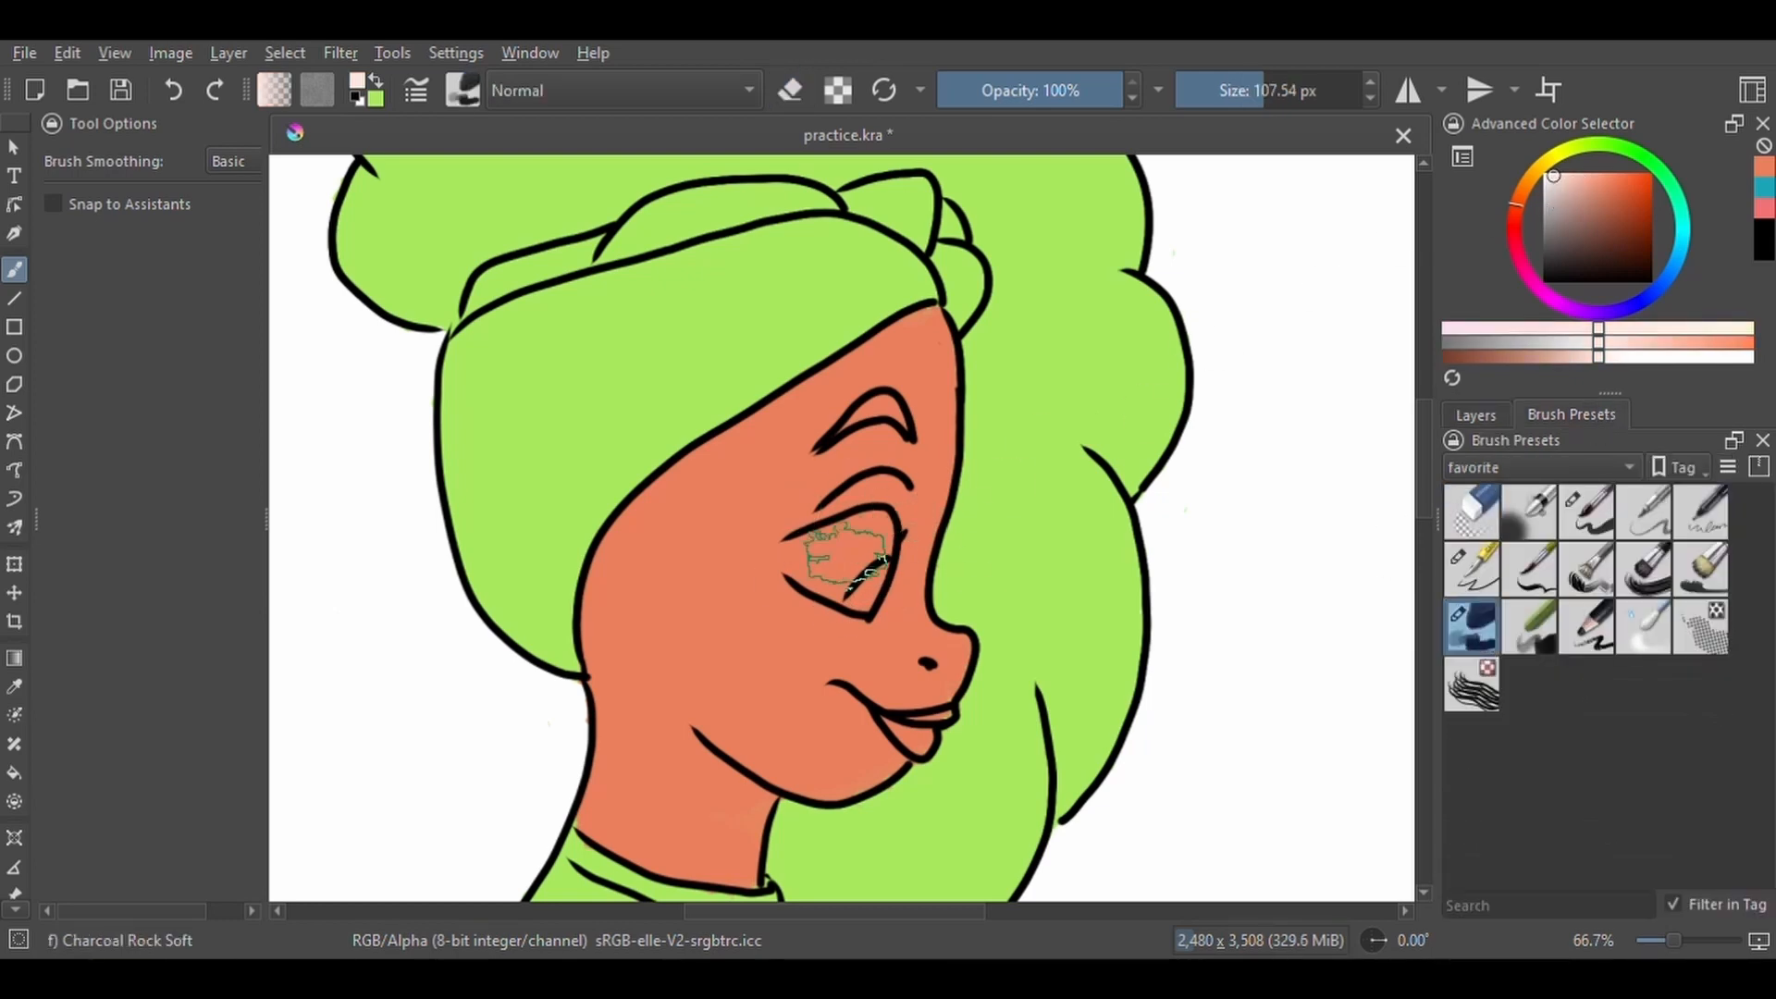
mouse_move(809, 555)
left_mouse_down()
mouse_move(864, 521)
mouse_move(882, 539)
mouse_move(869, 590)
mouse_move(798, 546)
mouse_move(810, 576)
mouse_move(862, 603)
mouse_move(791, 550)
mouse_move(820, 582)
left_mouse_up()
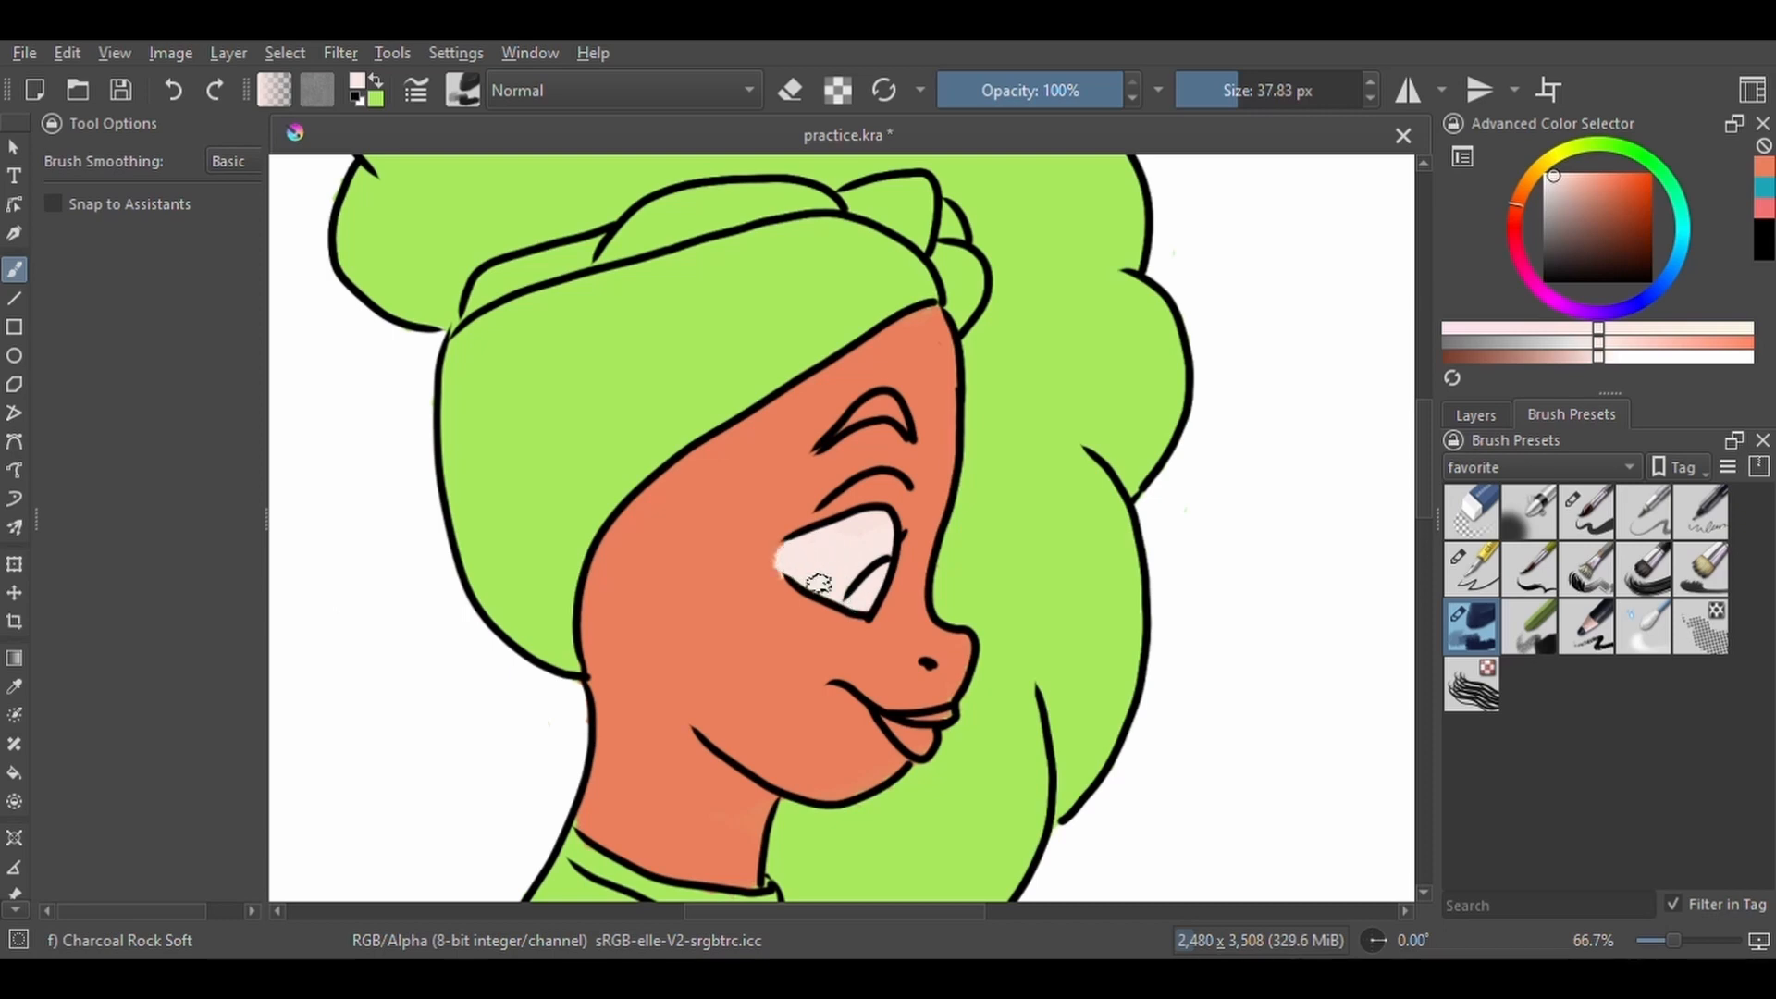
Fill the iris in dark grey with the Charcoal Rock Soft brush at 13.45 px, and undo the last stroke.
left_click(1544, 249)
left_click_drag(1031, 377, 1007, 377, "shift")
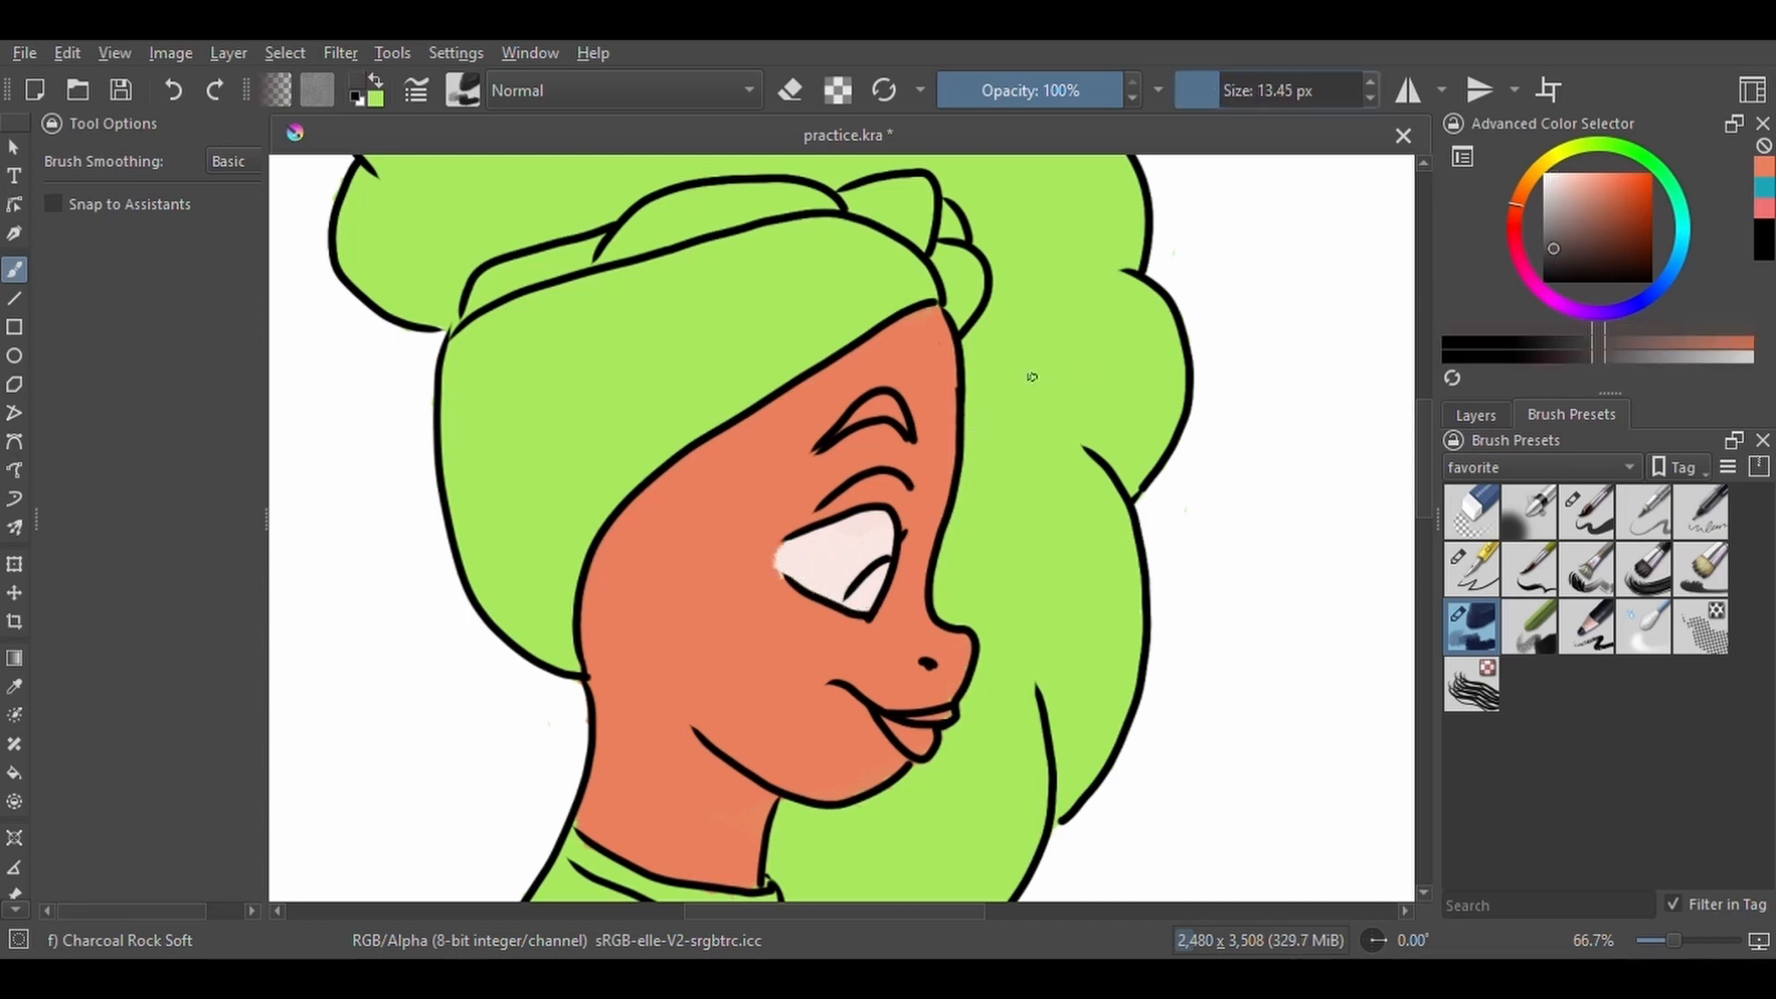
mouse_move(878, 569)
left_mouse_down()
mouse_move(899, 619)
mouse_move(867, 596)
left_mouse_up()
left_click(1542, 266)
left_click(853, 604)
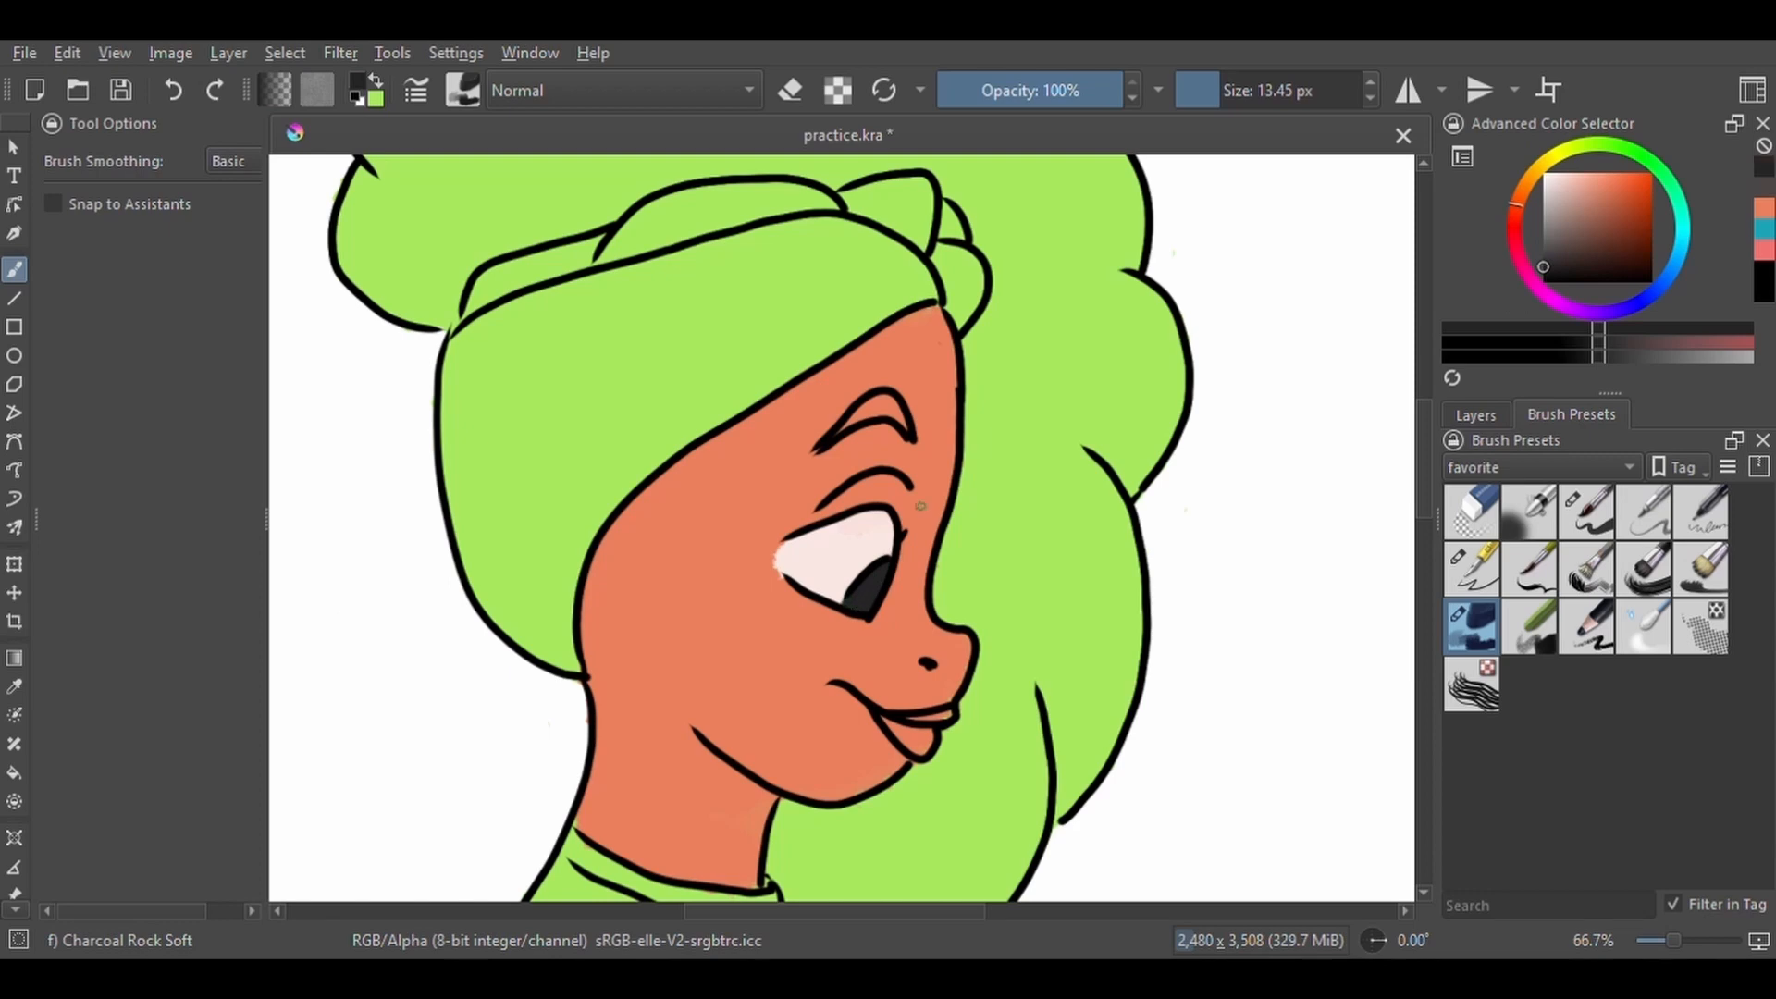
key("ctrl+z")
With the Chalk Details brush in black, thicken the upper lash line at 40.24 px and fill the eyebrow and iris at 18.77 px.
left_click_drag(1547, 276, 1505, 301)
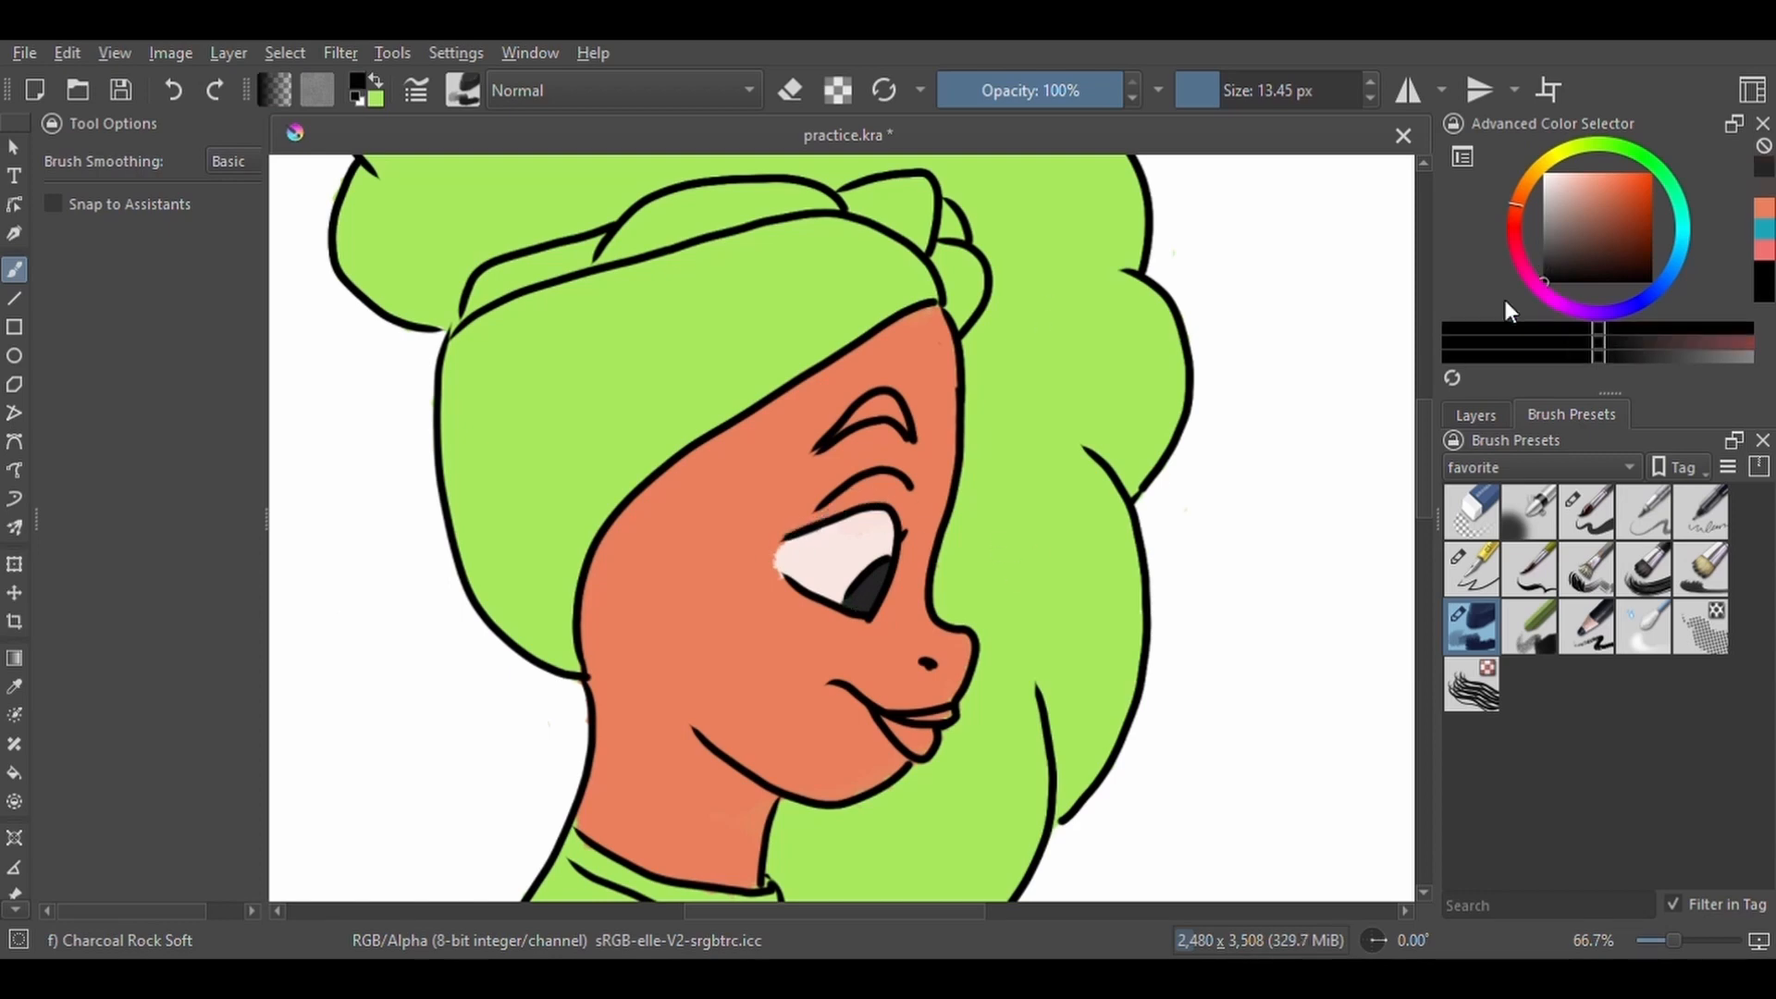
left_click(1518, 610)
left_click_drag(1269, 92, 1272, 96)
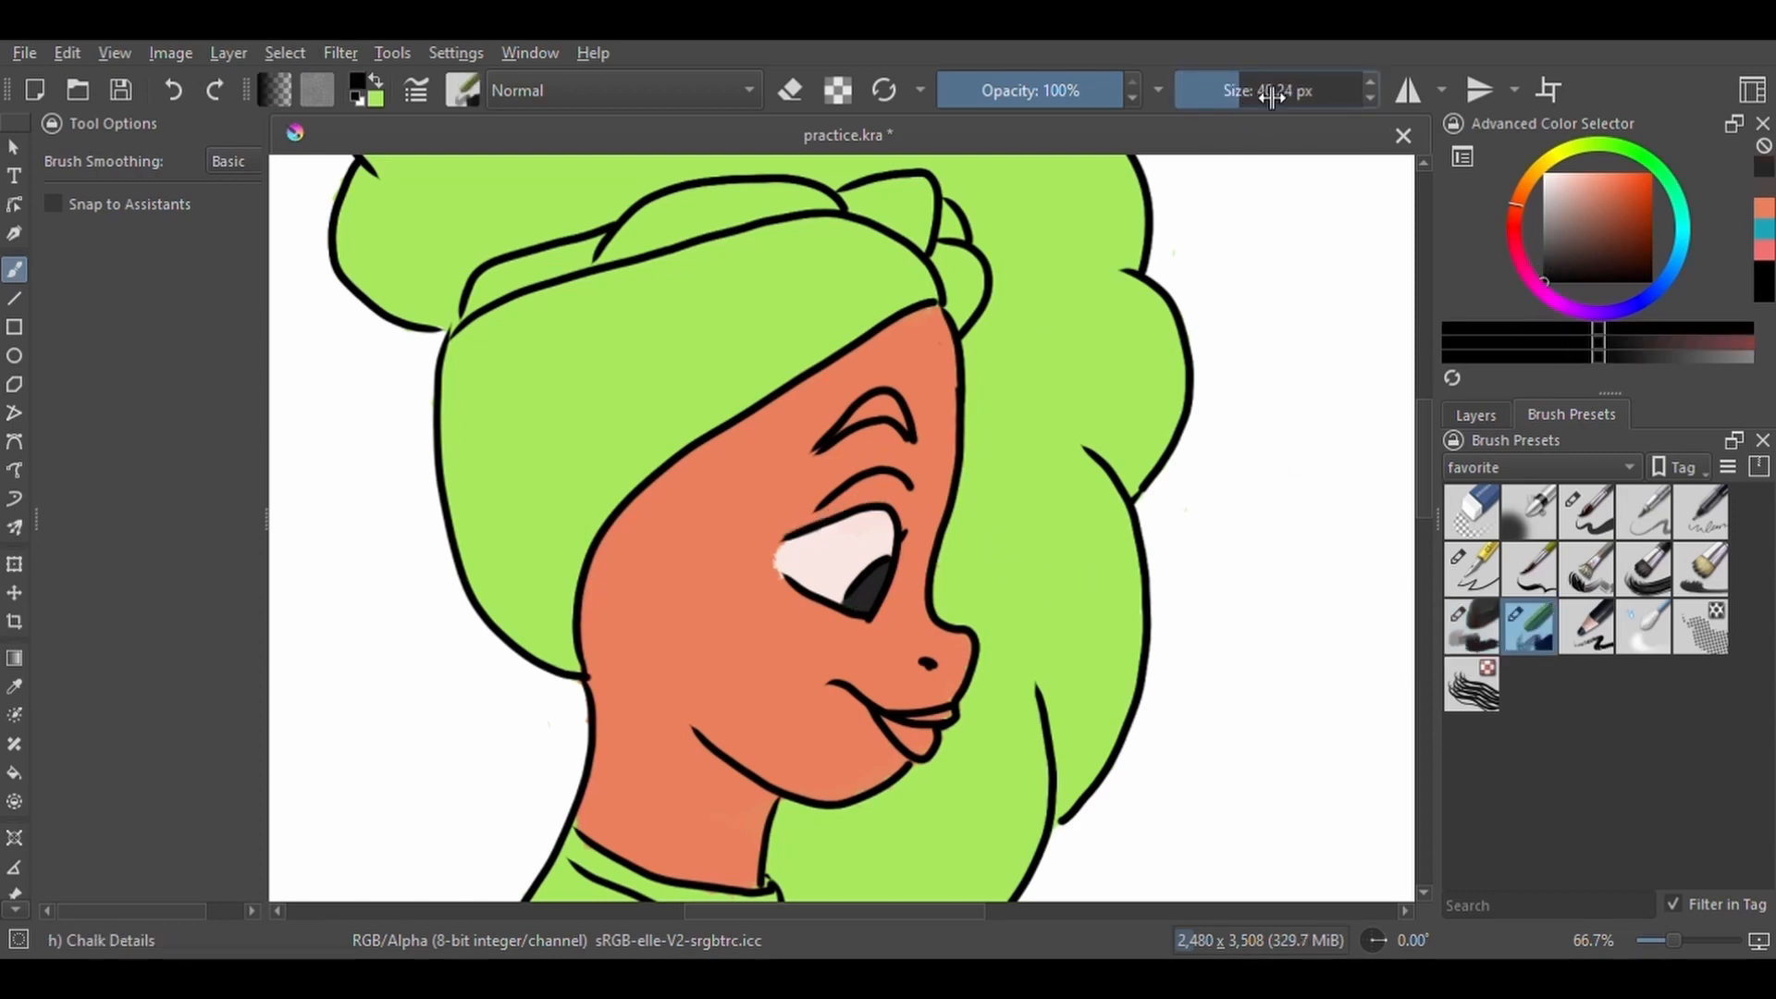
left_click_drag(794, 534, 890, 518)
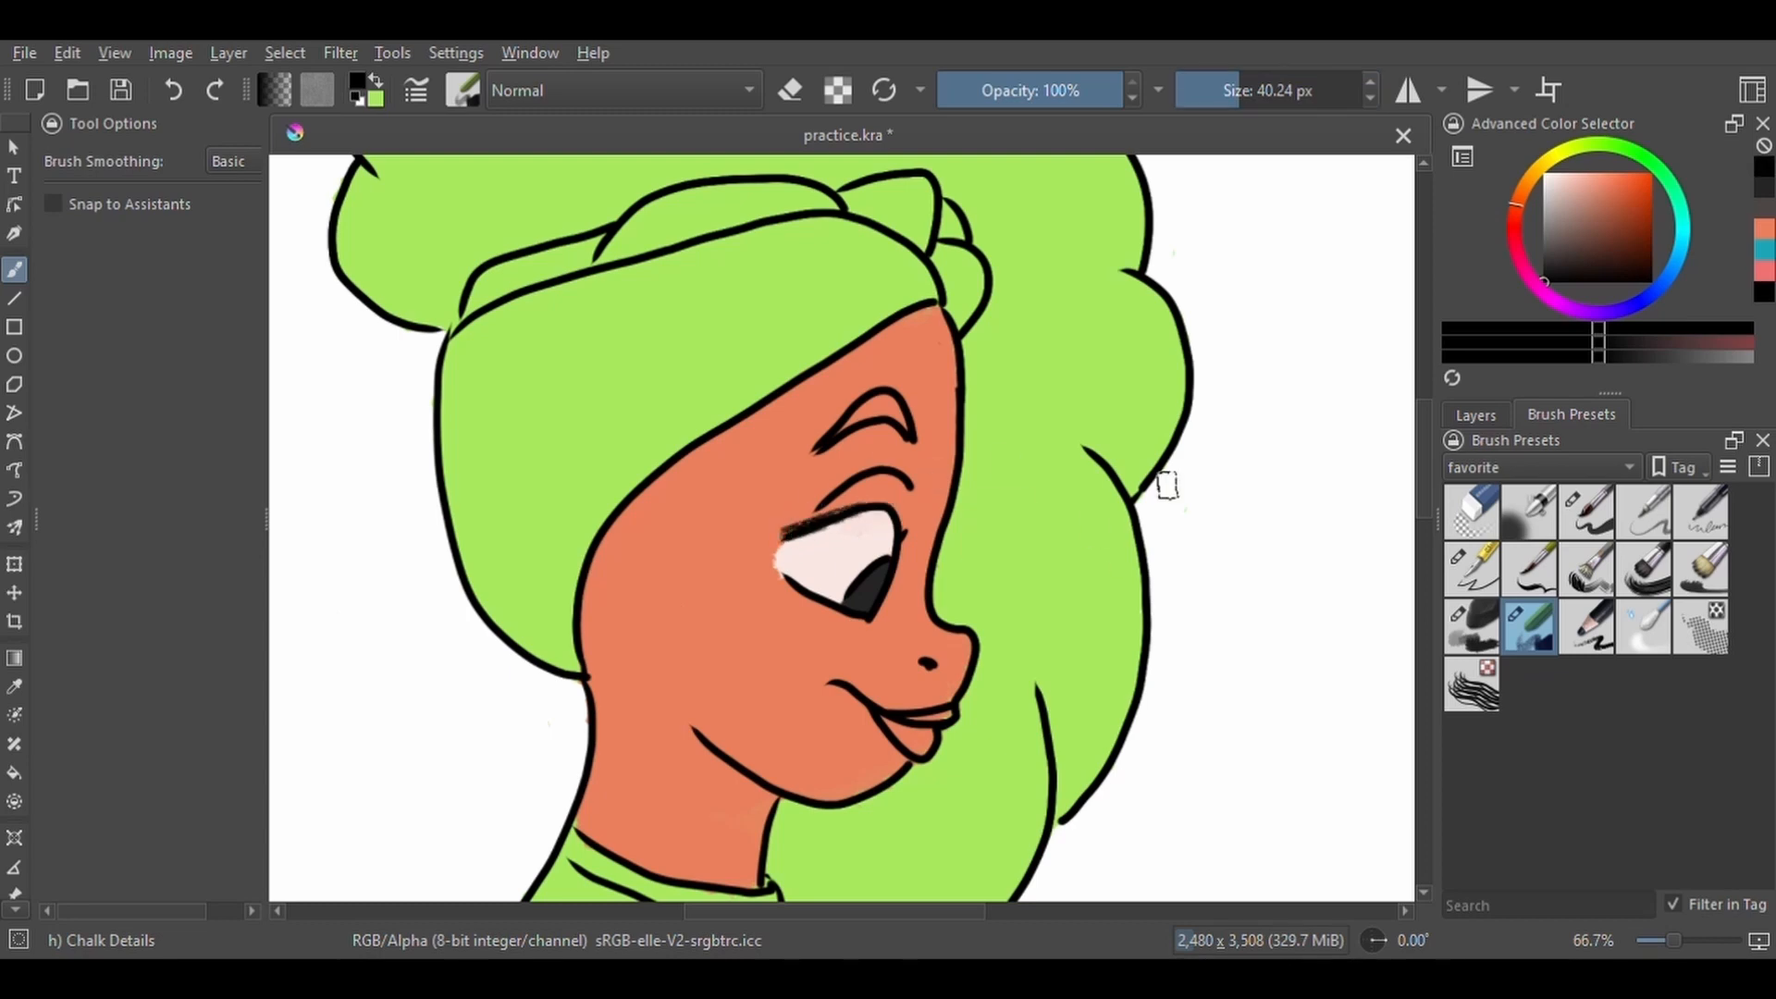
left_click_drag(1244, 97, 1225, 96)
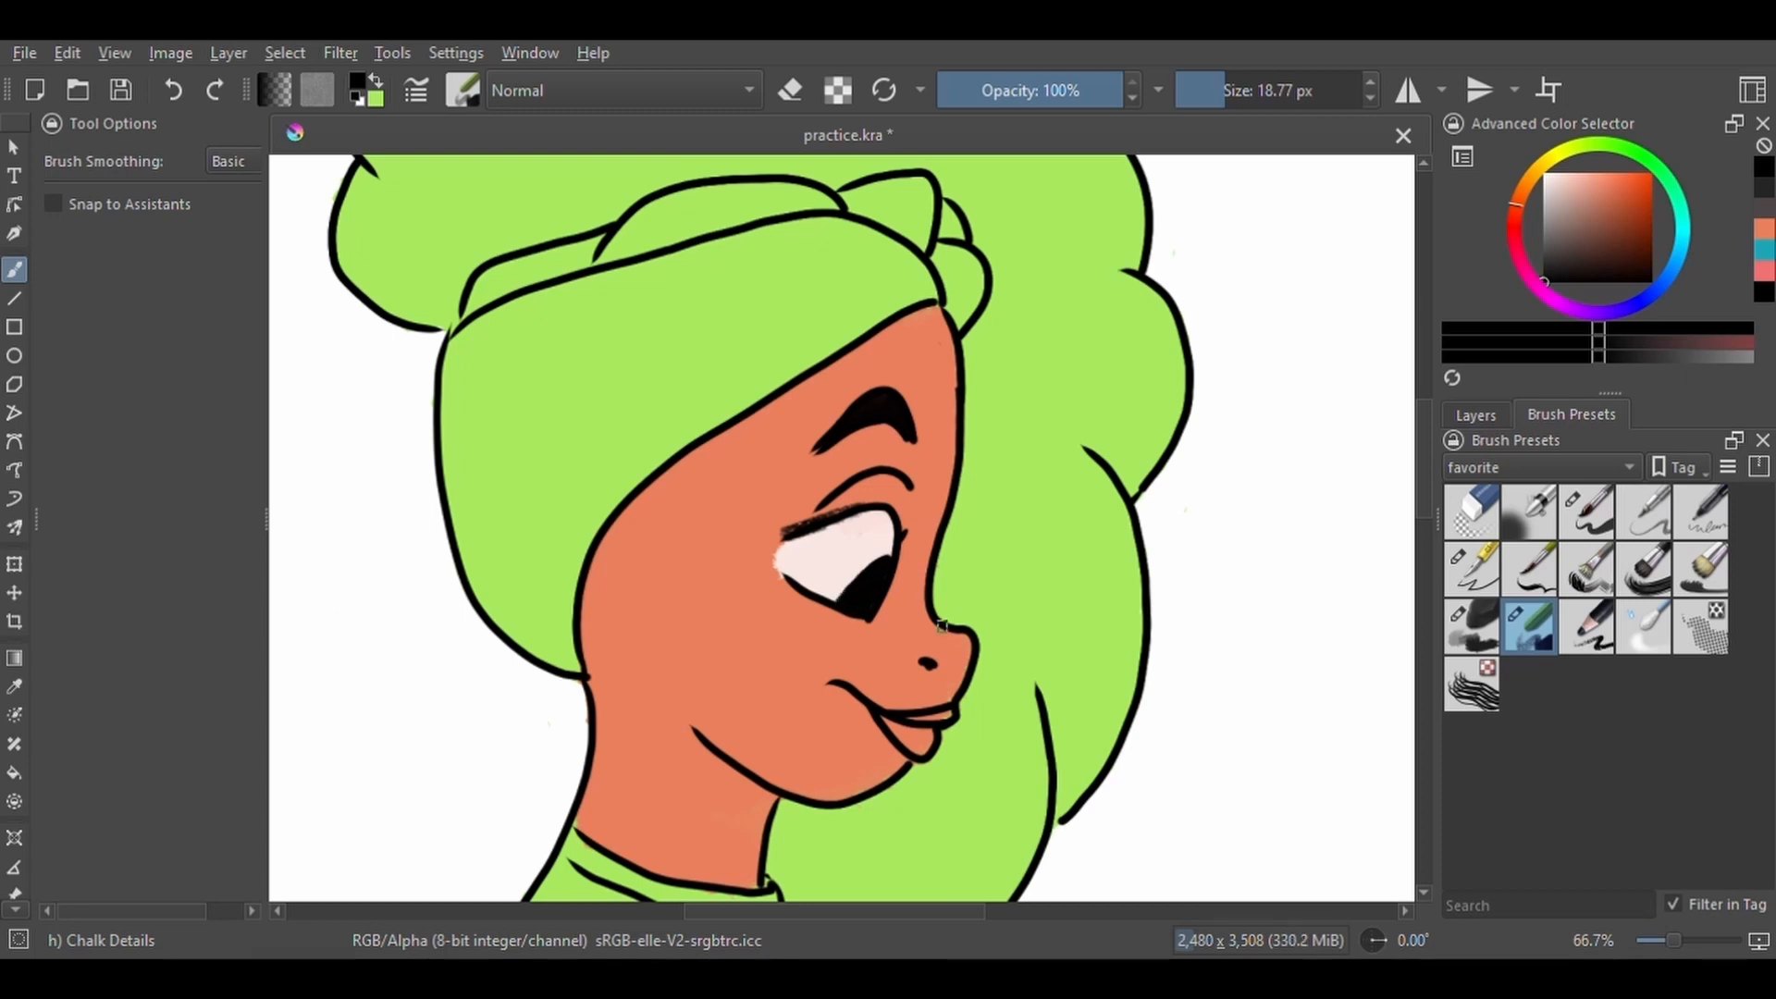
Paint both lips in coral red with the Chalk Details brush at 18.77 px.
left_click(1587, 188)
left_click_drag(1517, 203, 1509, 219)
left_click(1607, 174)
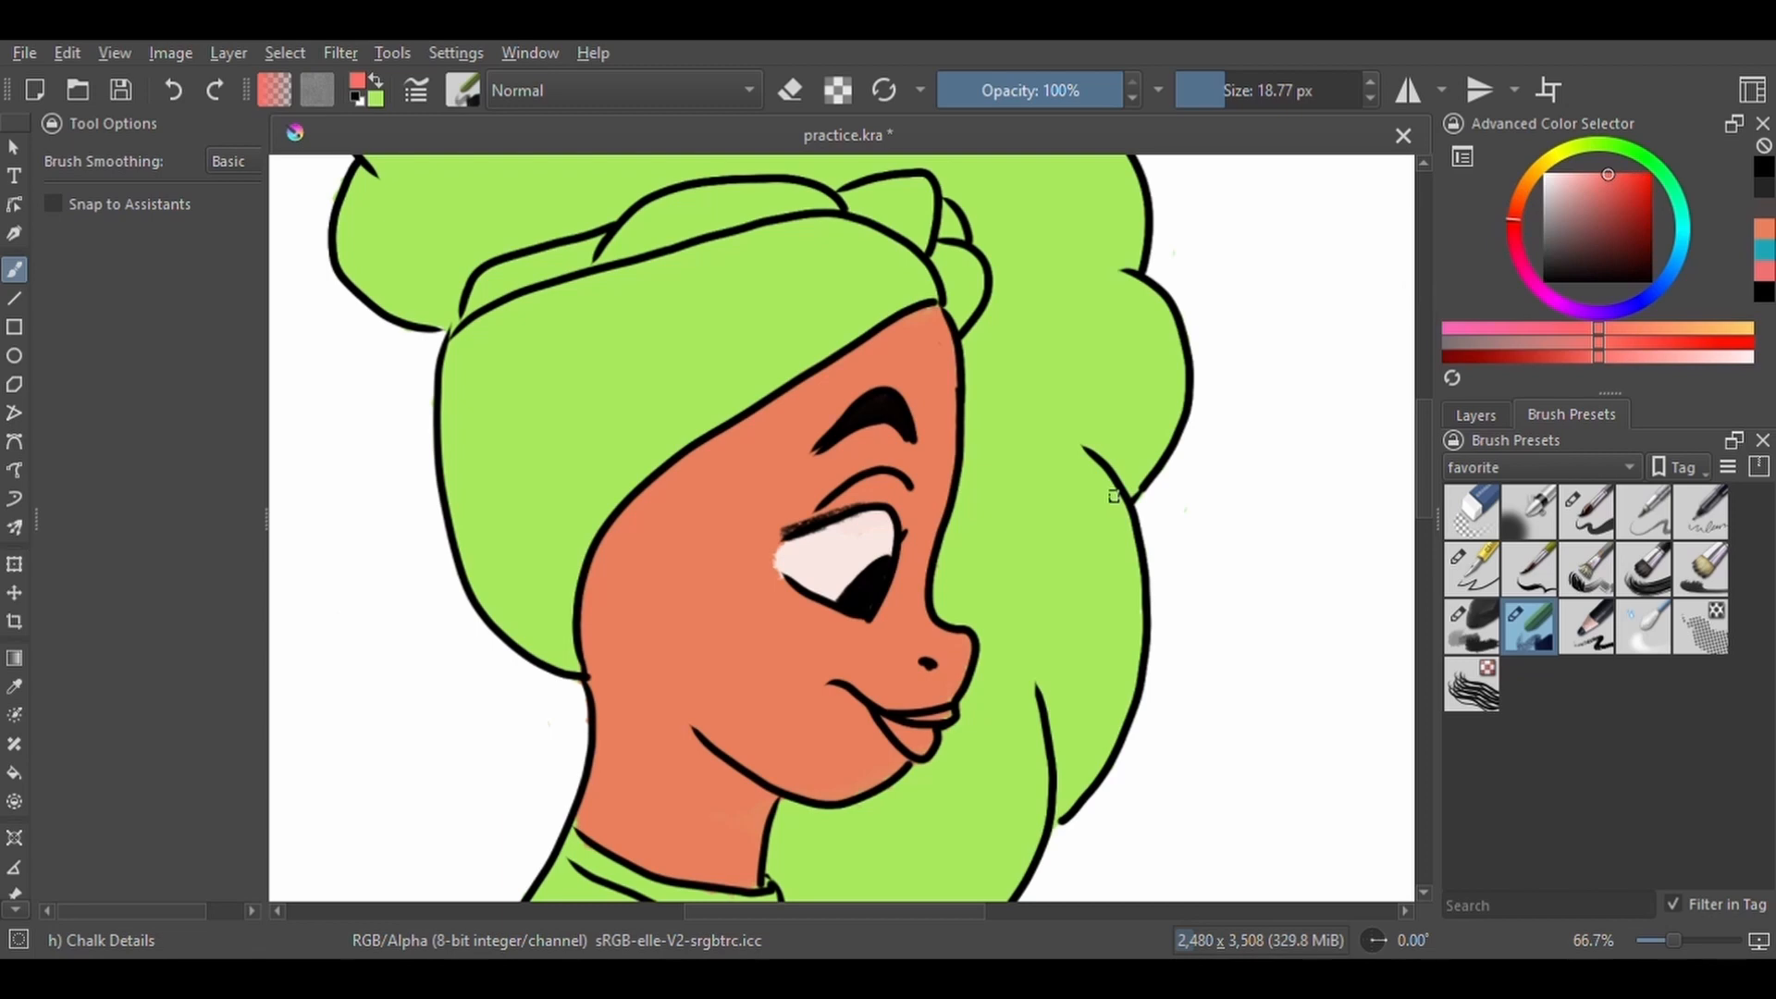
key("1")
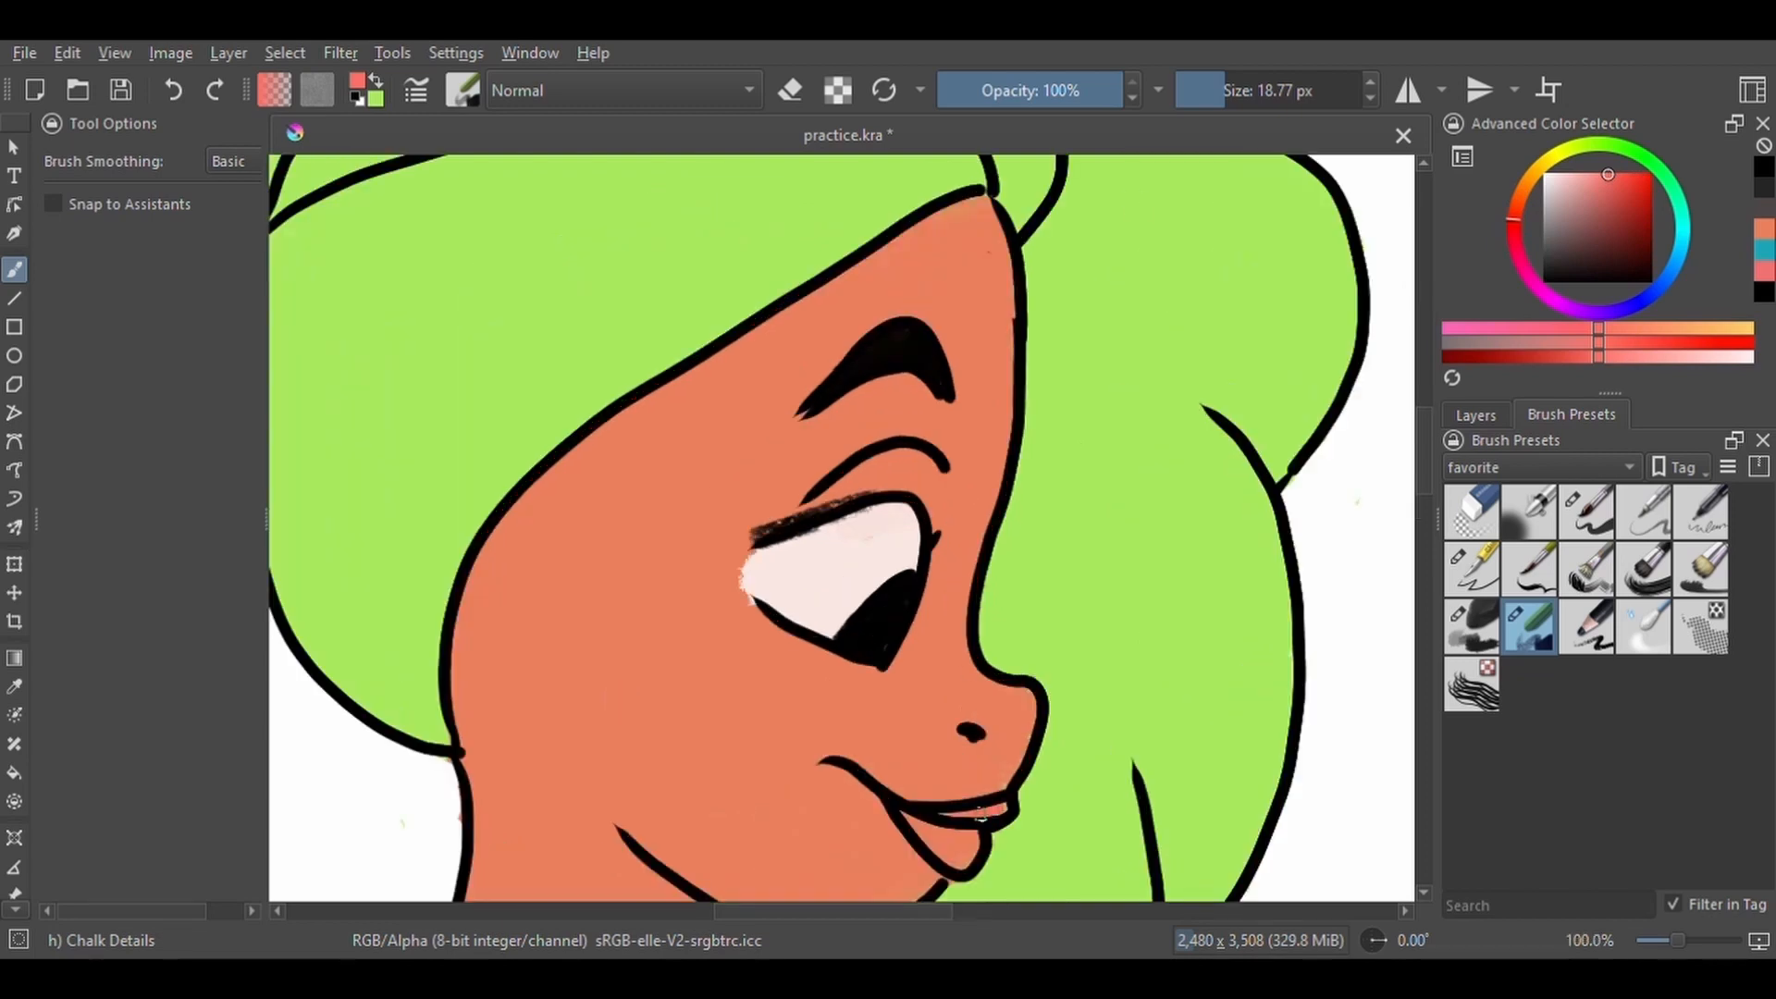
left_click_drag(988, 811, 930, 837)
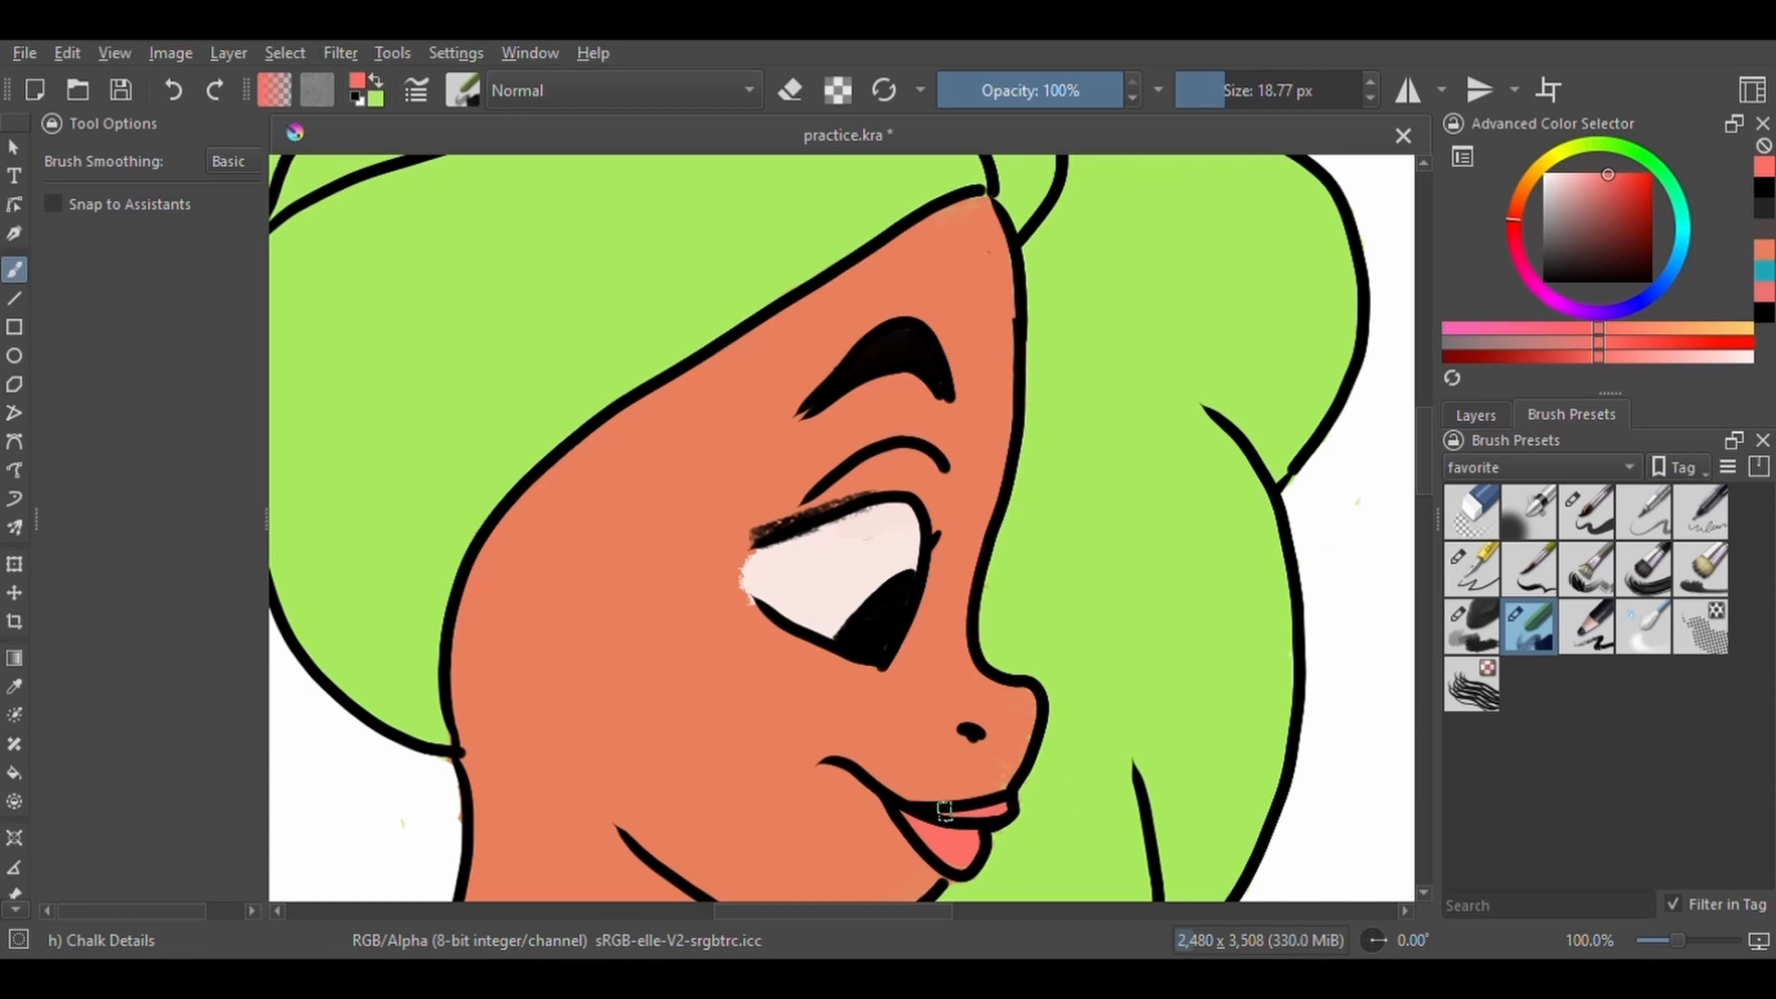
left_click_drag(969, 820, 953, 680)
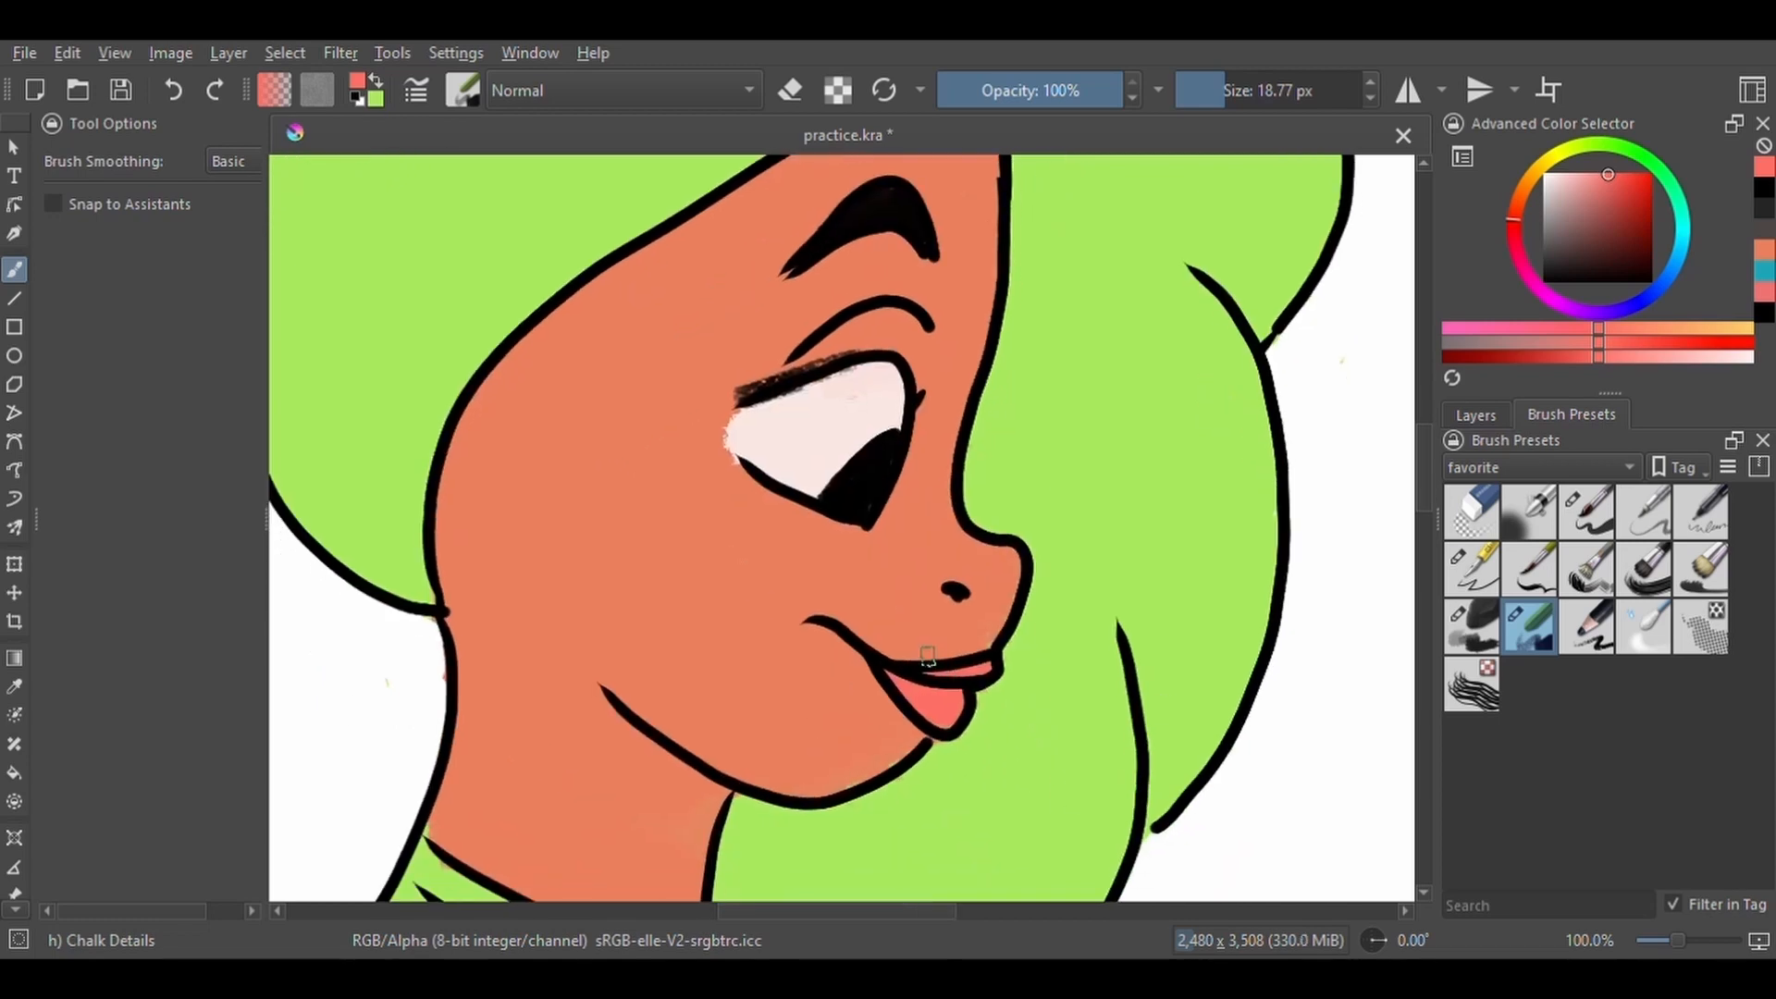
Add a paint layer above "eyes and lips" and name it "hair".
left_click(1477, 416)
left_click(1459, 901)
double_click(1589, 629)
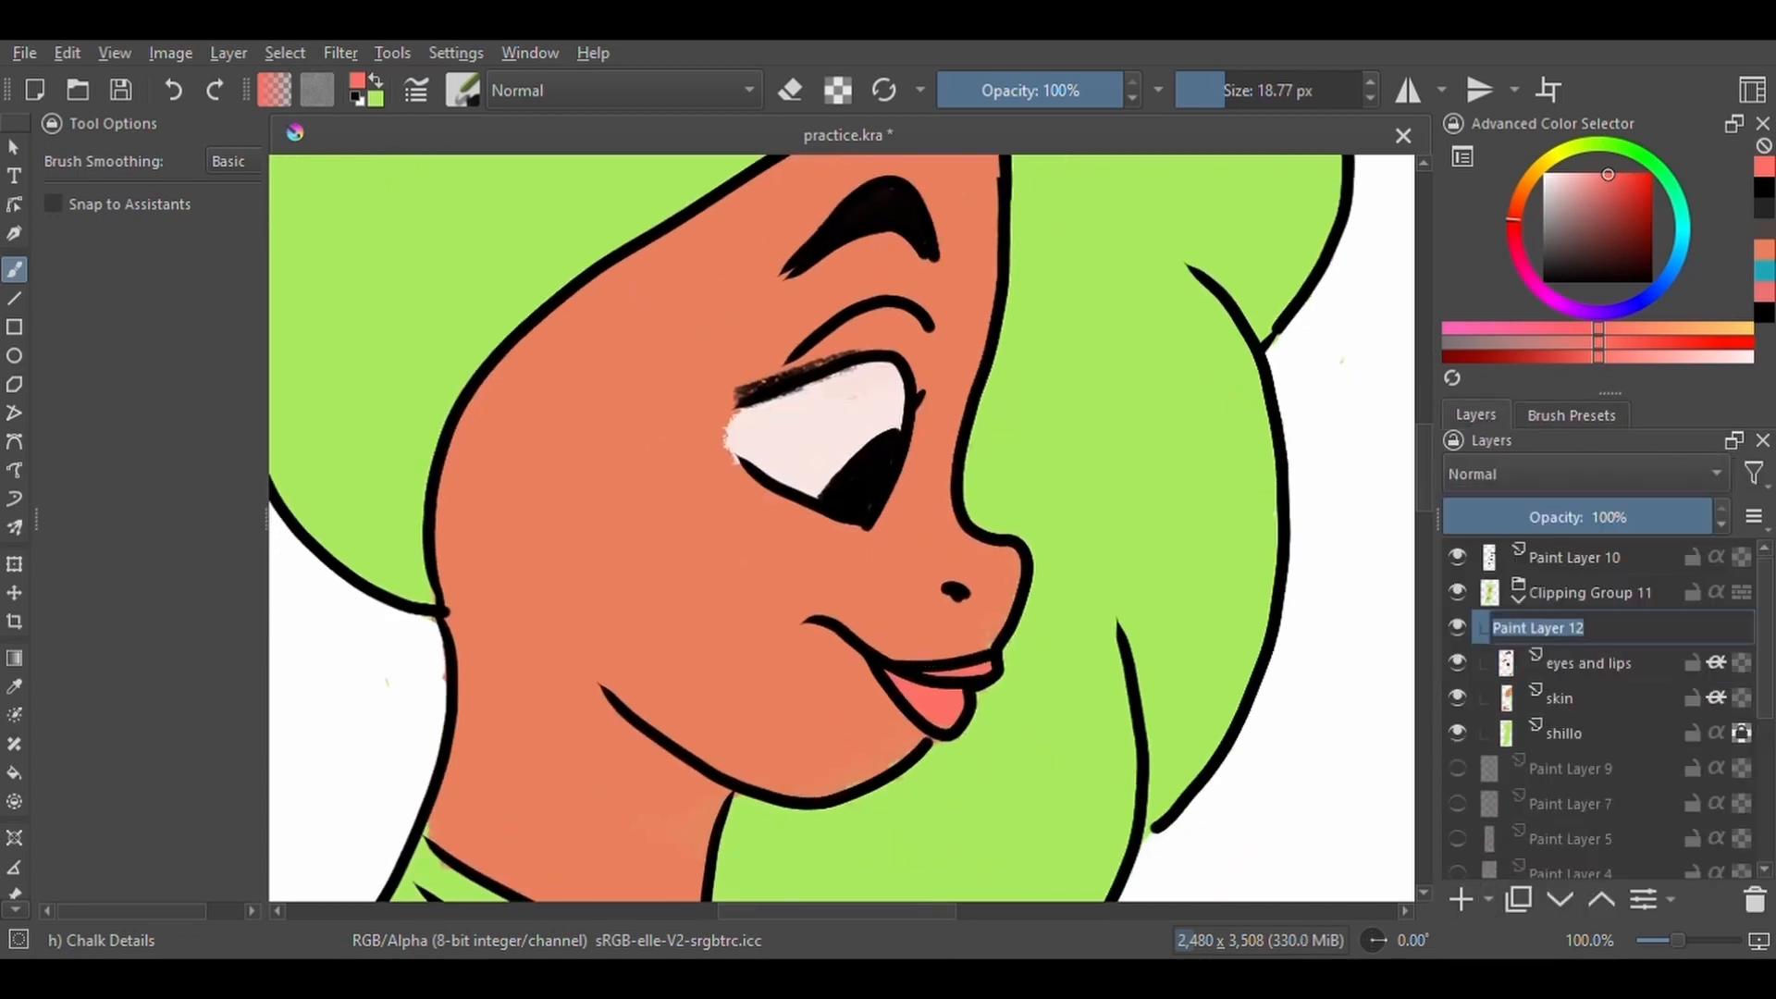
type("hair")
key("Return")
Fill the whole afro in dark brown with the Chalk Details brush, enlarging it to 352.34 px for the large areas.
key("minus")
key("minus")
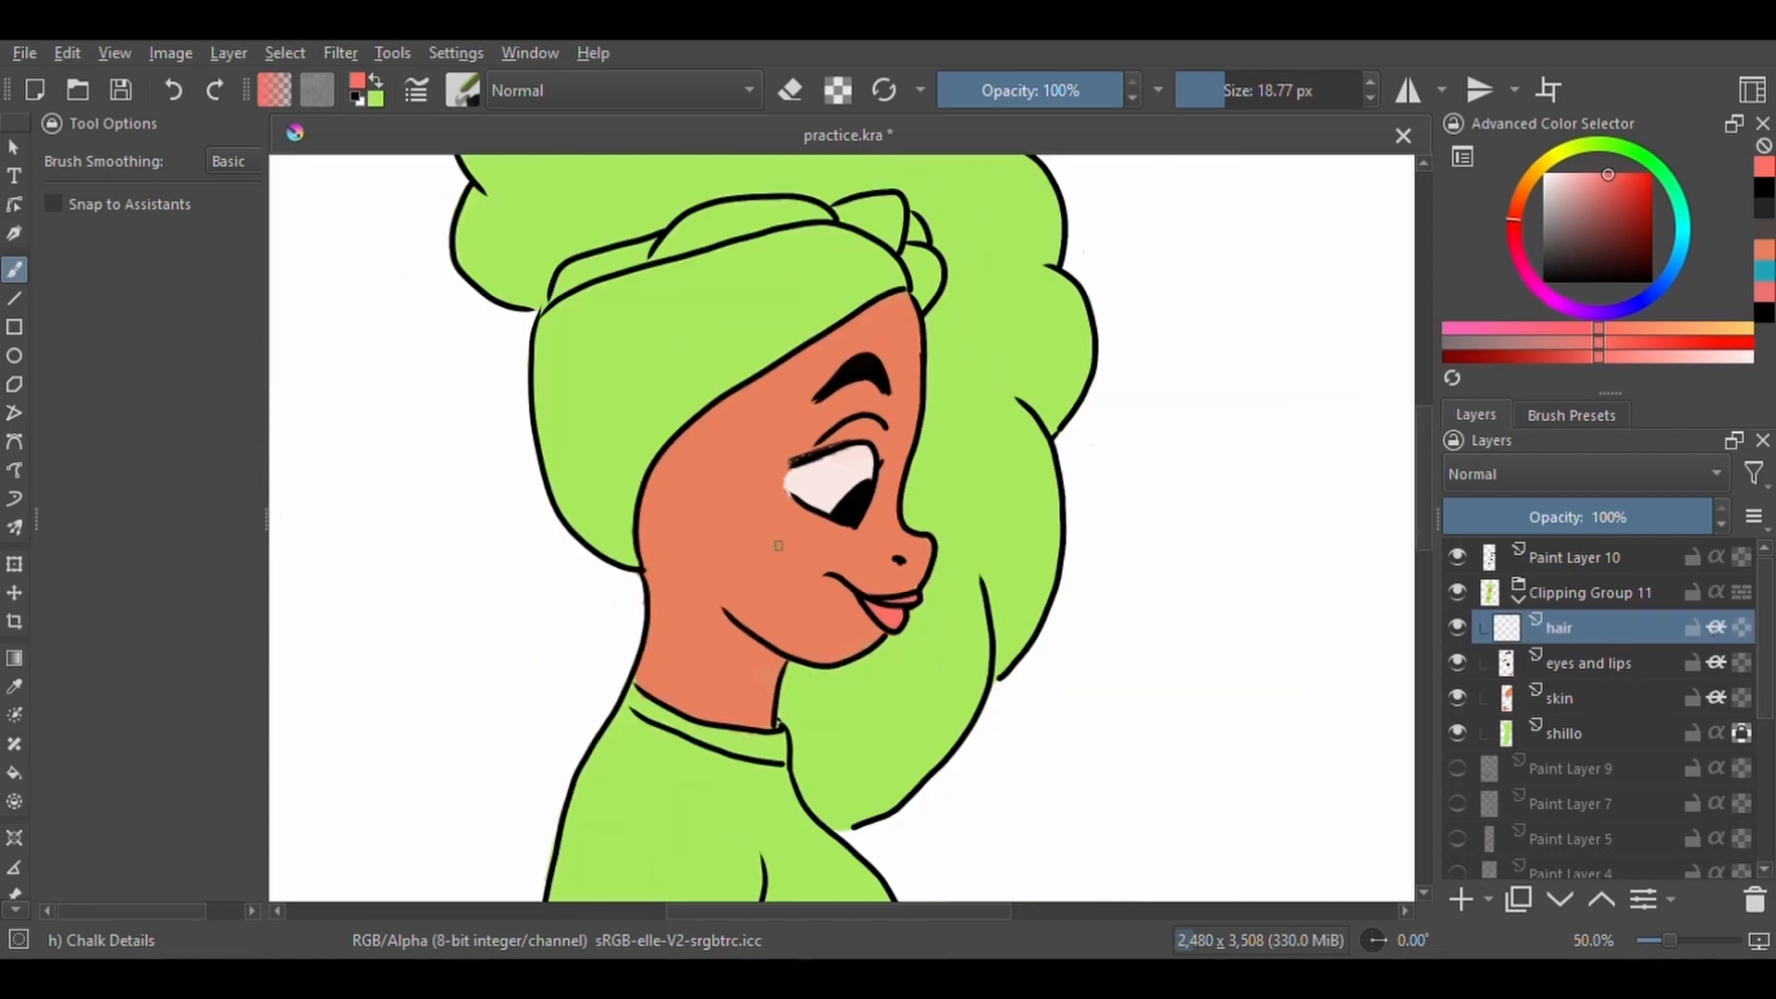
left_click_drag(754, 500, 792, 725)
left_click(1249, 91)
left_click(1550, 258)
left_click(1521, 193)
left_click(1629, 249)
mouse_move(732, 291)
left_mouse_down()
mouse_move(592, 407)
mouse_move(661, 421)
left_mouse_up()
left_click(1307, 91)
mouse_move(832, 329)
left_mouse_down()
mouse_move(540, 396)
mouse_move(727, 258)
mouse_move(609, 397)
mouse_move(692, 302)
mouse_move(971, 301)
mouse_move(702, 252)
mouse_move(532, 437)
mouse_move(530, 480)
mouse_move(556, 438)
mouse_move(543, 453)
mouse_move(681, 387)
mouse_move(999, 360)
mouse_move(1041, 468)
mouse_move(854, 363)
mouse_move(1050, 425)
mouse_move(956, 268)
mouse_move(553, 410)
mouse_move(1039, 407)
mouse_move(1050, 659)
mouse_move(1019, 593)
mouse_move(986, 762)
mouse_move(1037, 636)
mouse_move(892, 679)
mouse_move(839, 637)
mouse_move(961, 569)
mouse_move(863, 647)
left_mouse_up()
Erase the brown overspill on the face, neck, shoulder and headwrap with the Eraser Circle at 50 px.
scroll(991, 635, "down", 3)
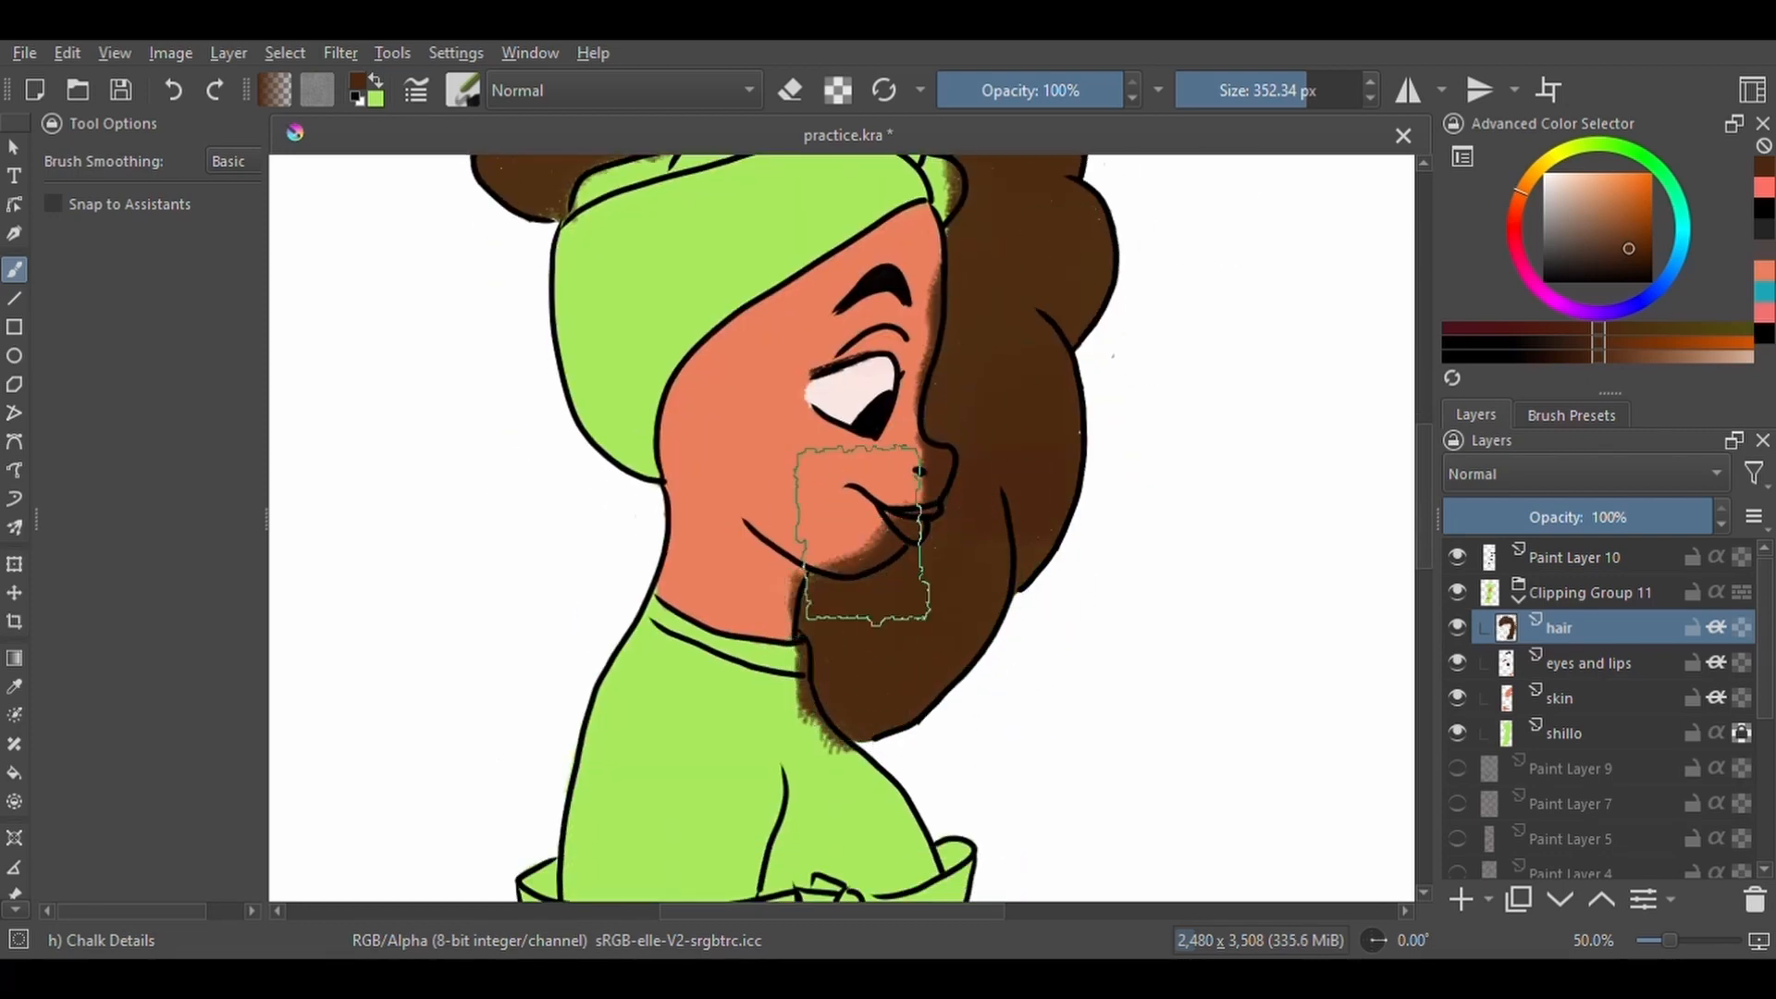
right_click(834, 548)
left_click(881, 370)
left_click_drag(924, 314, 928, 282)
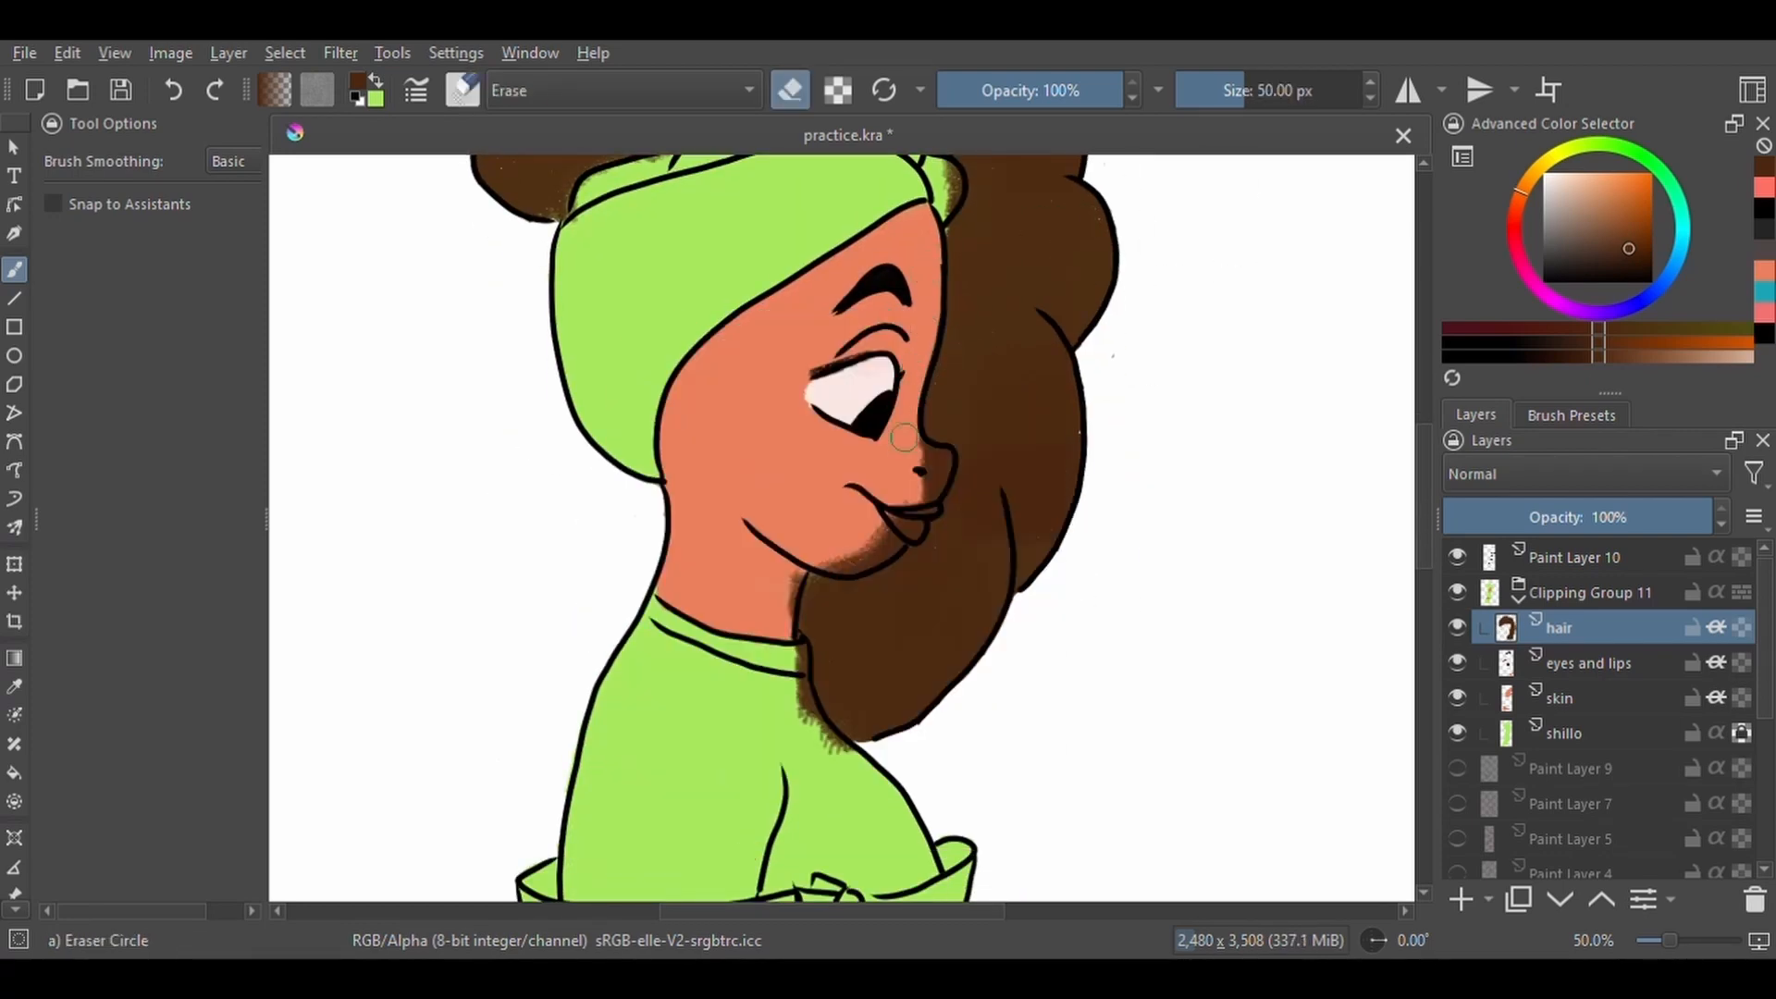
mouse_move(904, 436)
left_mouse_down()
mouse_move(941, 461)
mouse_move(916, 489)
mouse_move(934, 509)
mouse_move(804, 561)
left_mouse_up()
left_click_drag(778, 628, 826, 727)
scroll(849, 515, "up", 3)
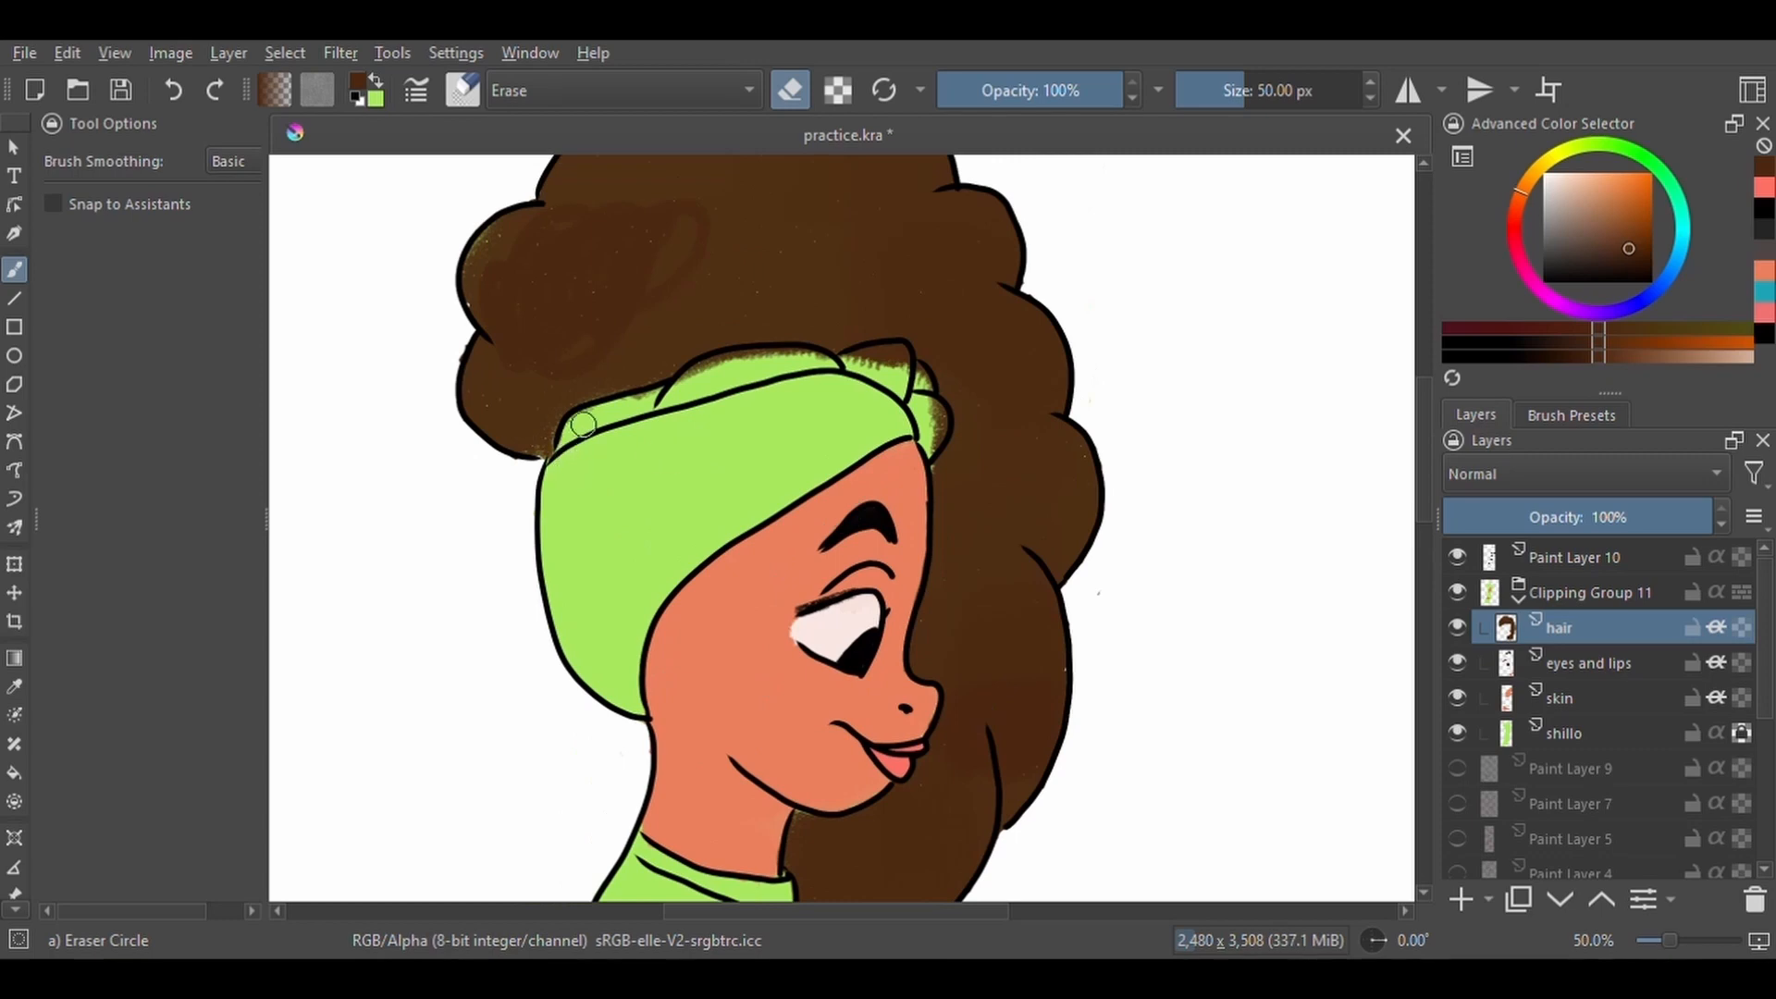
mouse_move(657, 405)
left_mouse_down()
mouse_move(740, 366)
mouse_move(887, 358)
mouse_move(923, 424)
left_mouse_up()
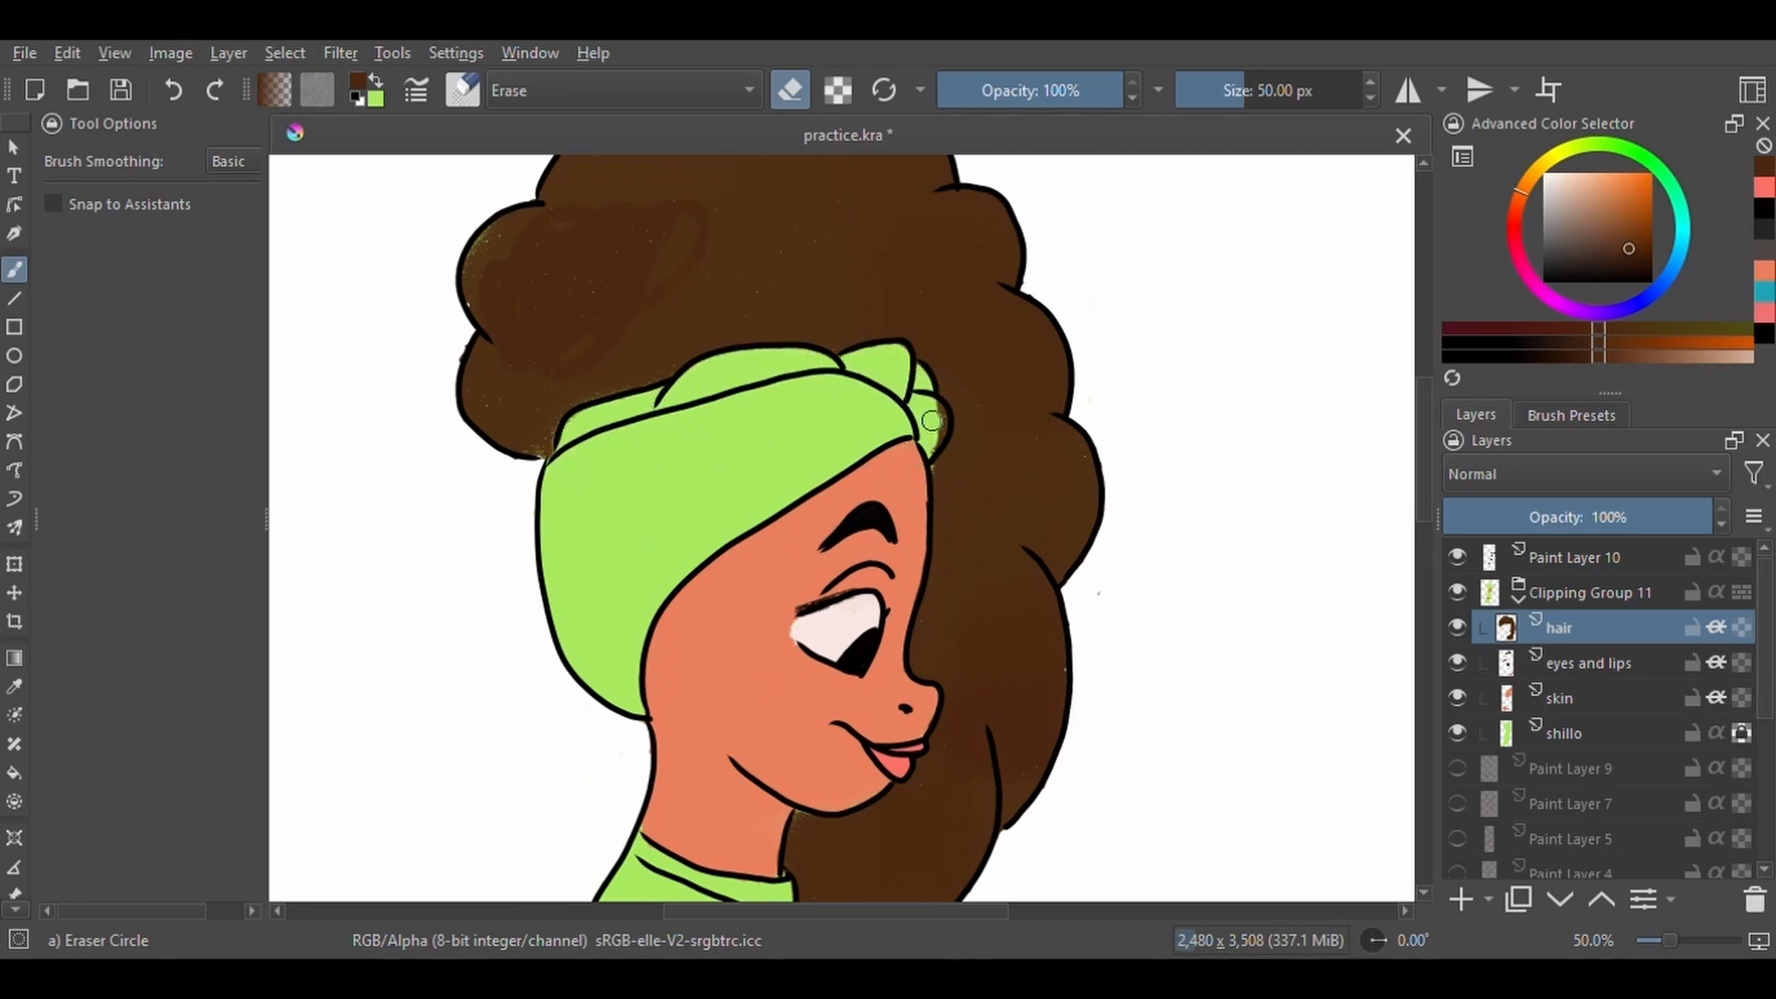
Paint brown hair patches beneath the headwrap at the nape and forehead with the Chalk Details brush at 37.83 px, and take the Eraser Circle.
left_click(1572, 415)
left_click(1530, 626)
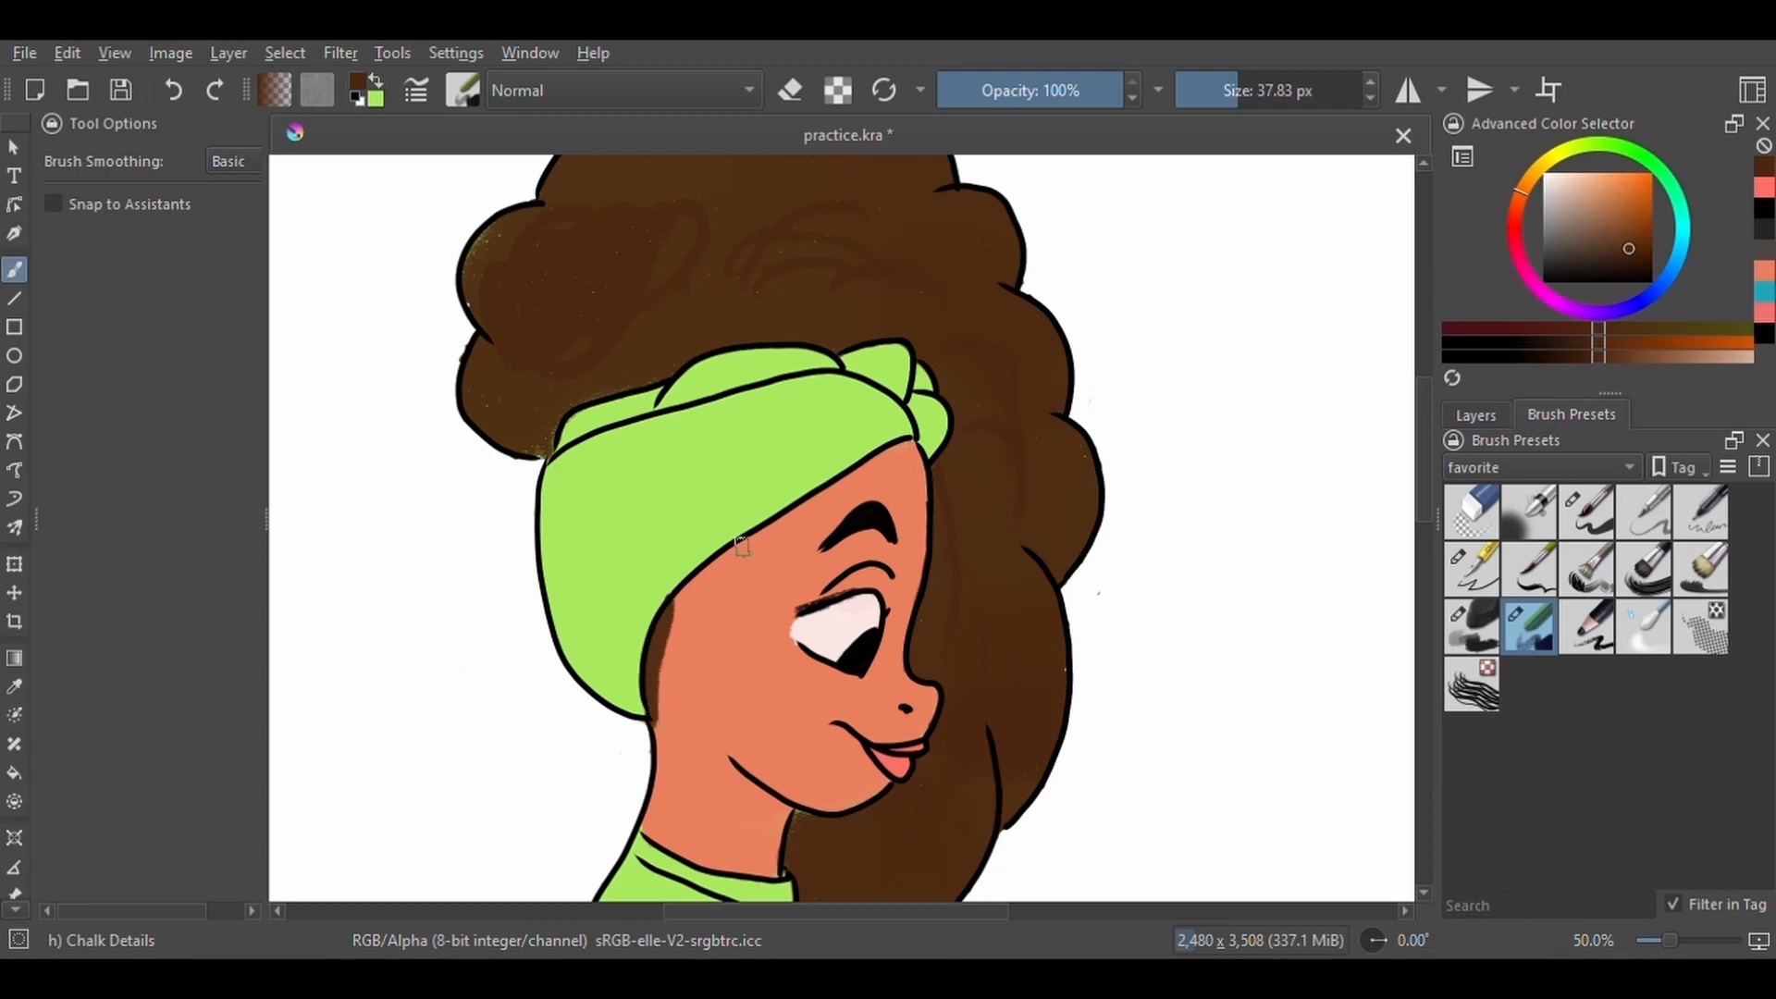
right_click(801, 511)
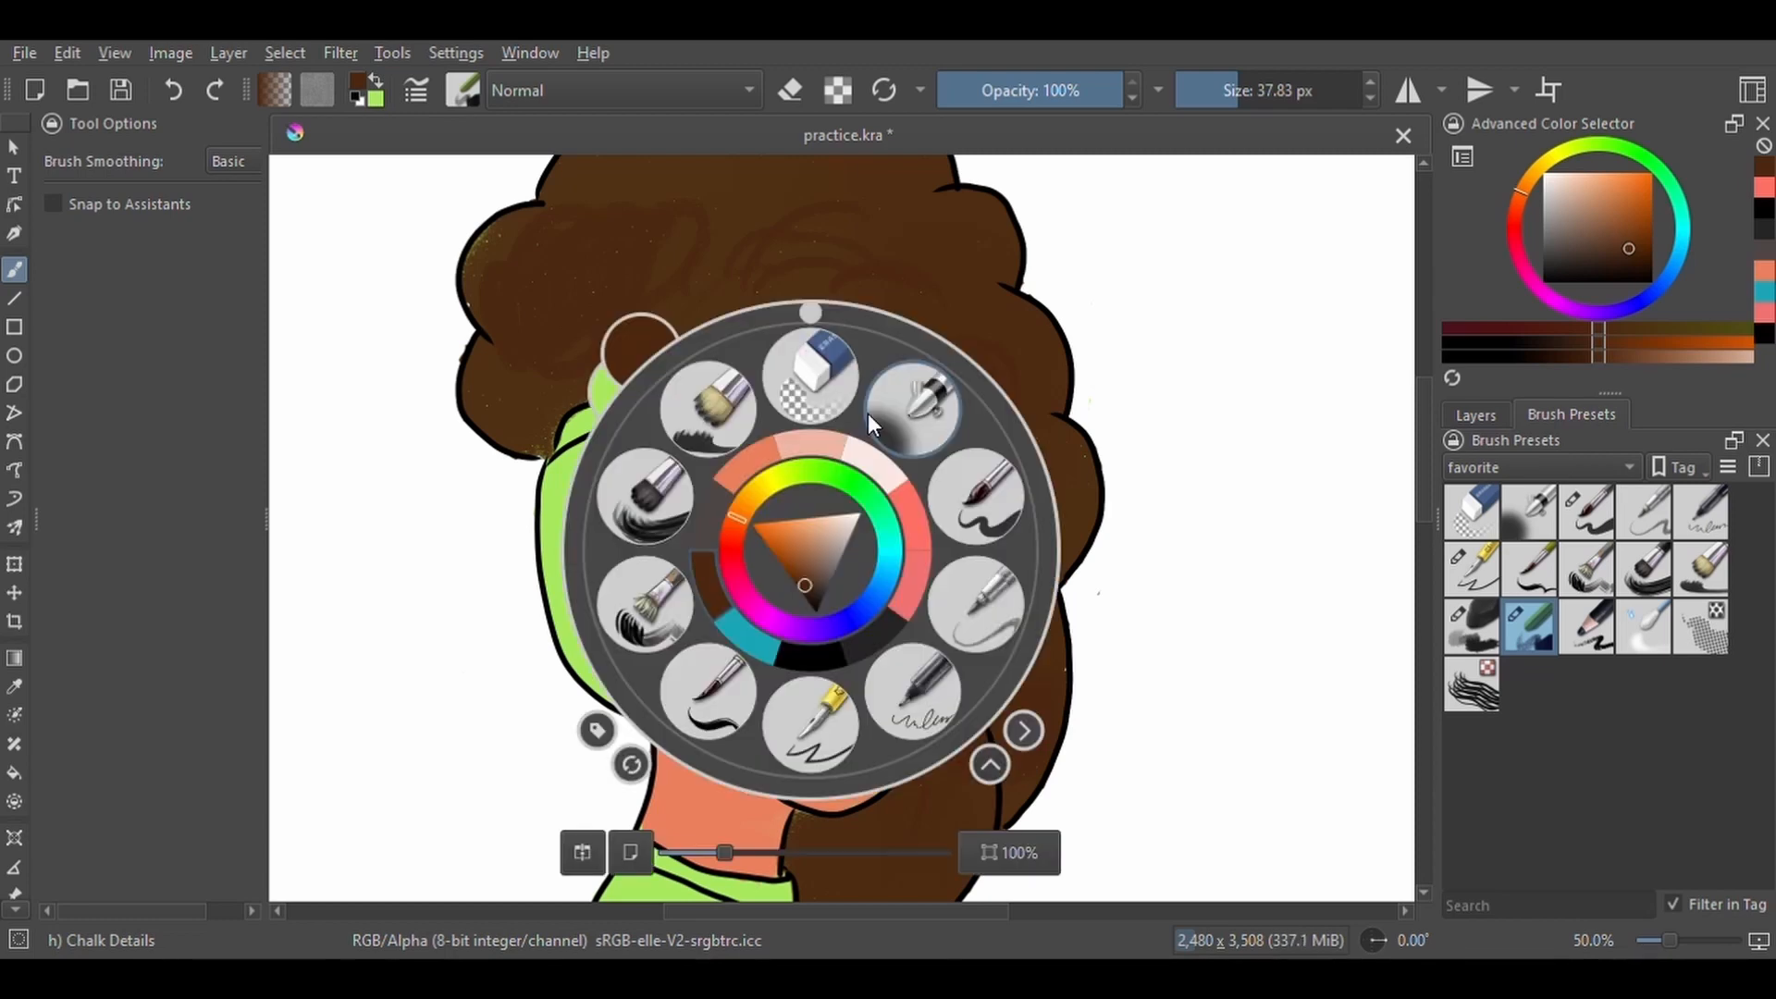
left_click(814, 379)
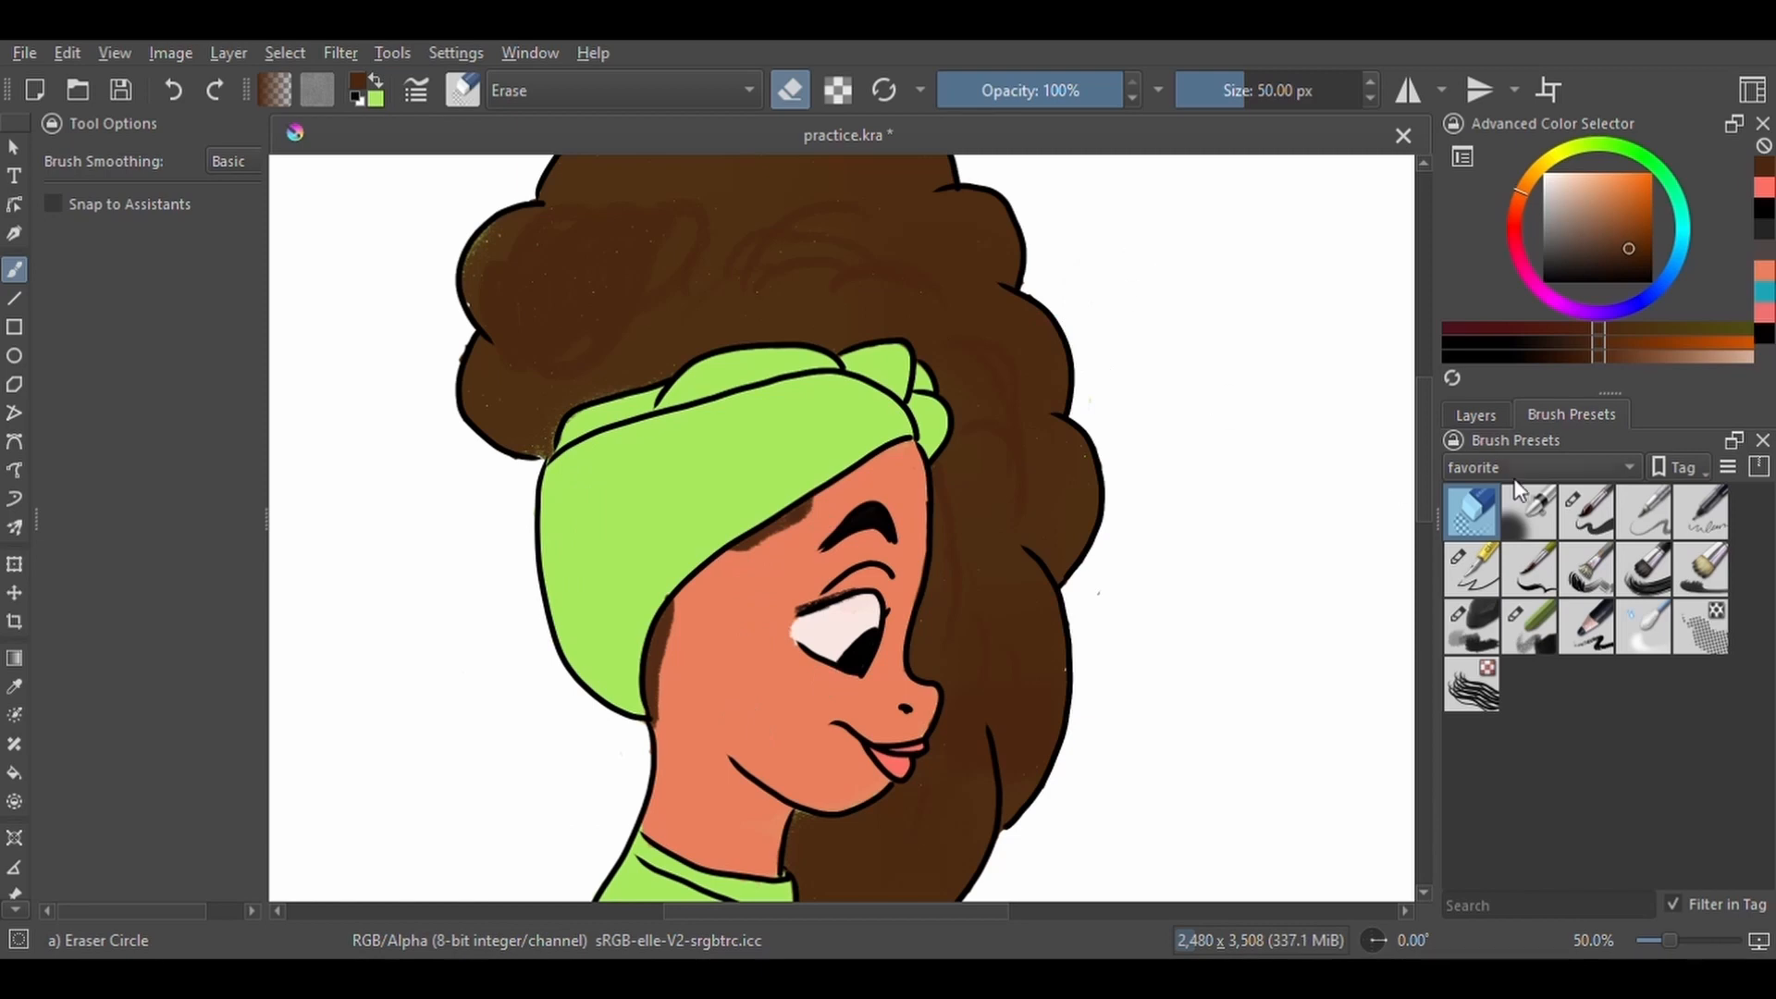
Outline the nape and forehead hair patches in black on Paint Layer 10 with the Ink-3 Gpen brush at 10.20 px.
left_click(1480, 417)
left_click(1646, 561)
right_click(1117, 551)
left_click(1147, 717)
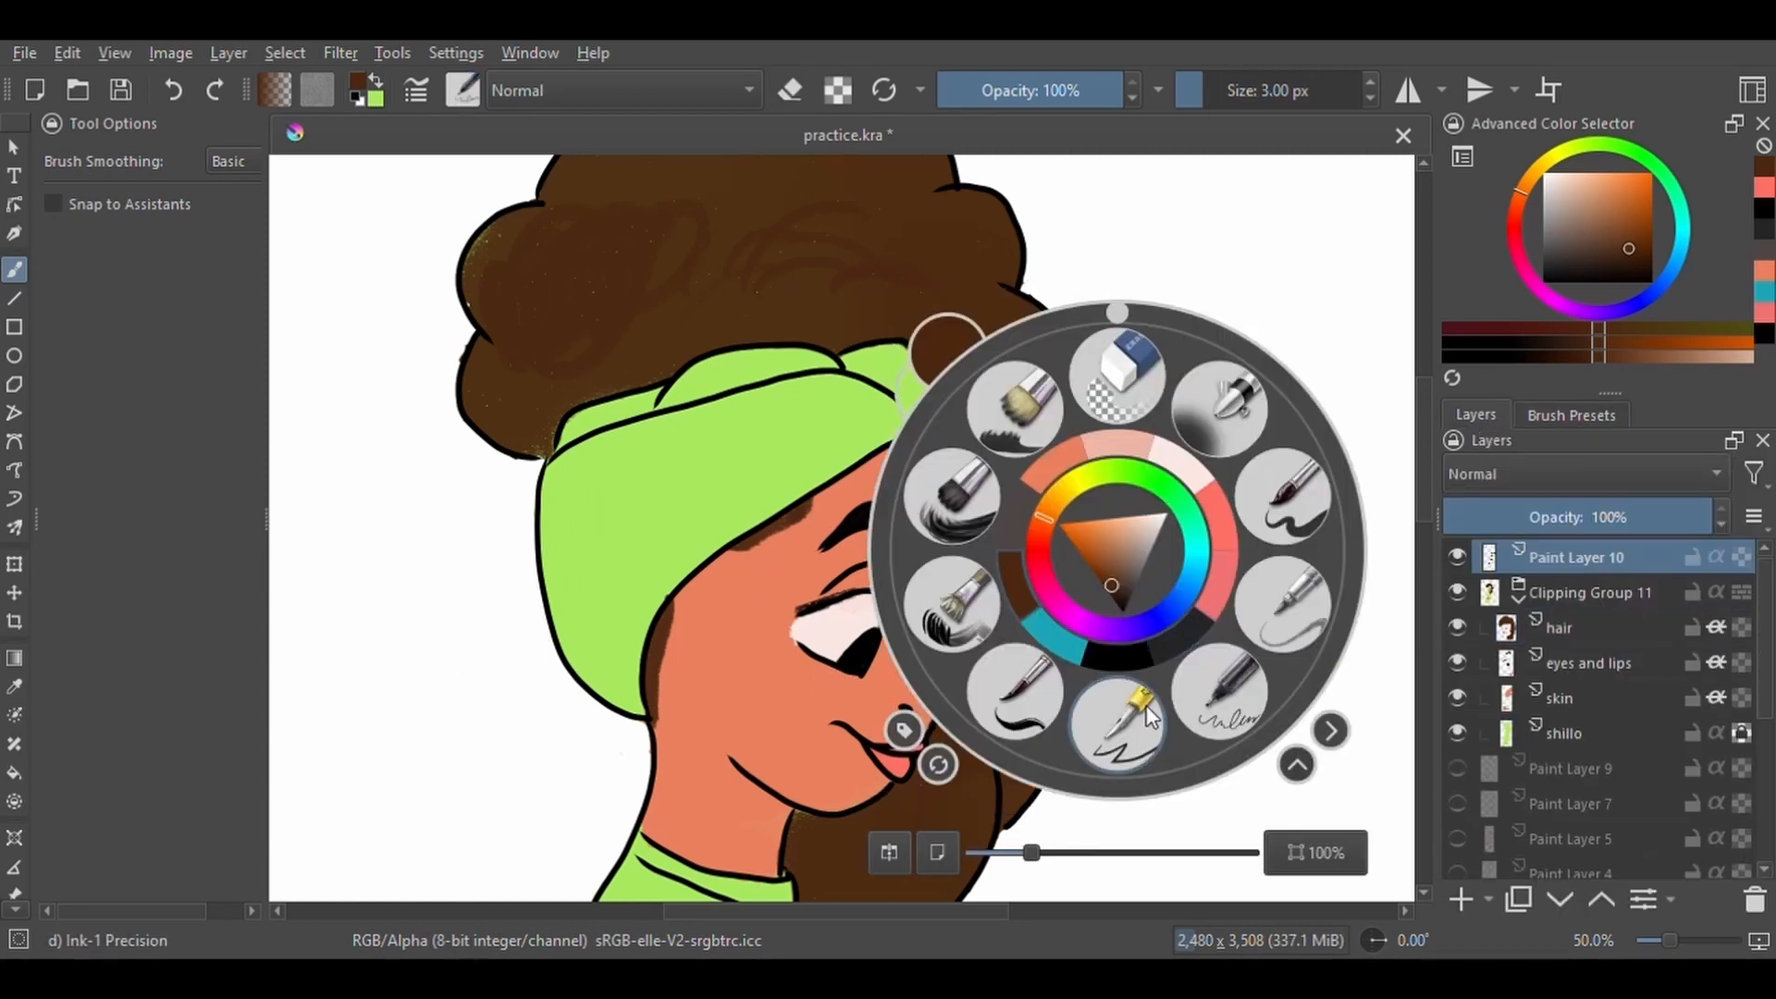
left_click(1147, 717)
left_click(1763, 209)
left_click_drag(654, 721, 670, 595)
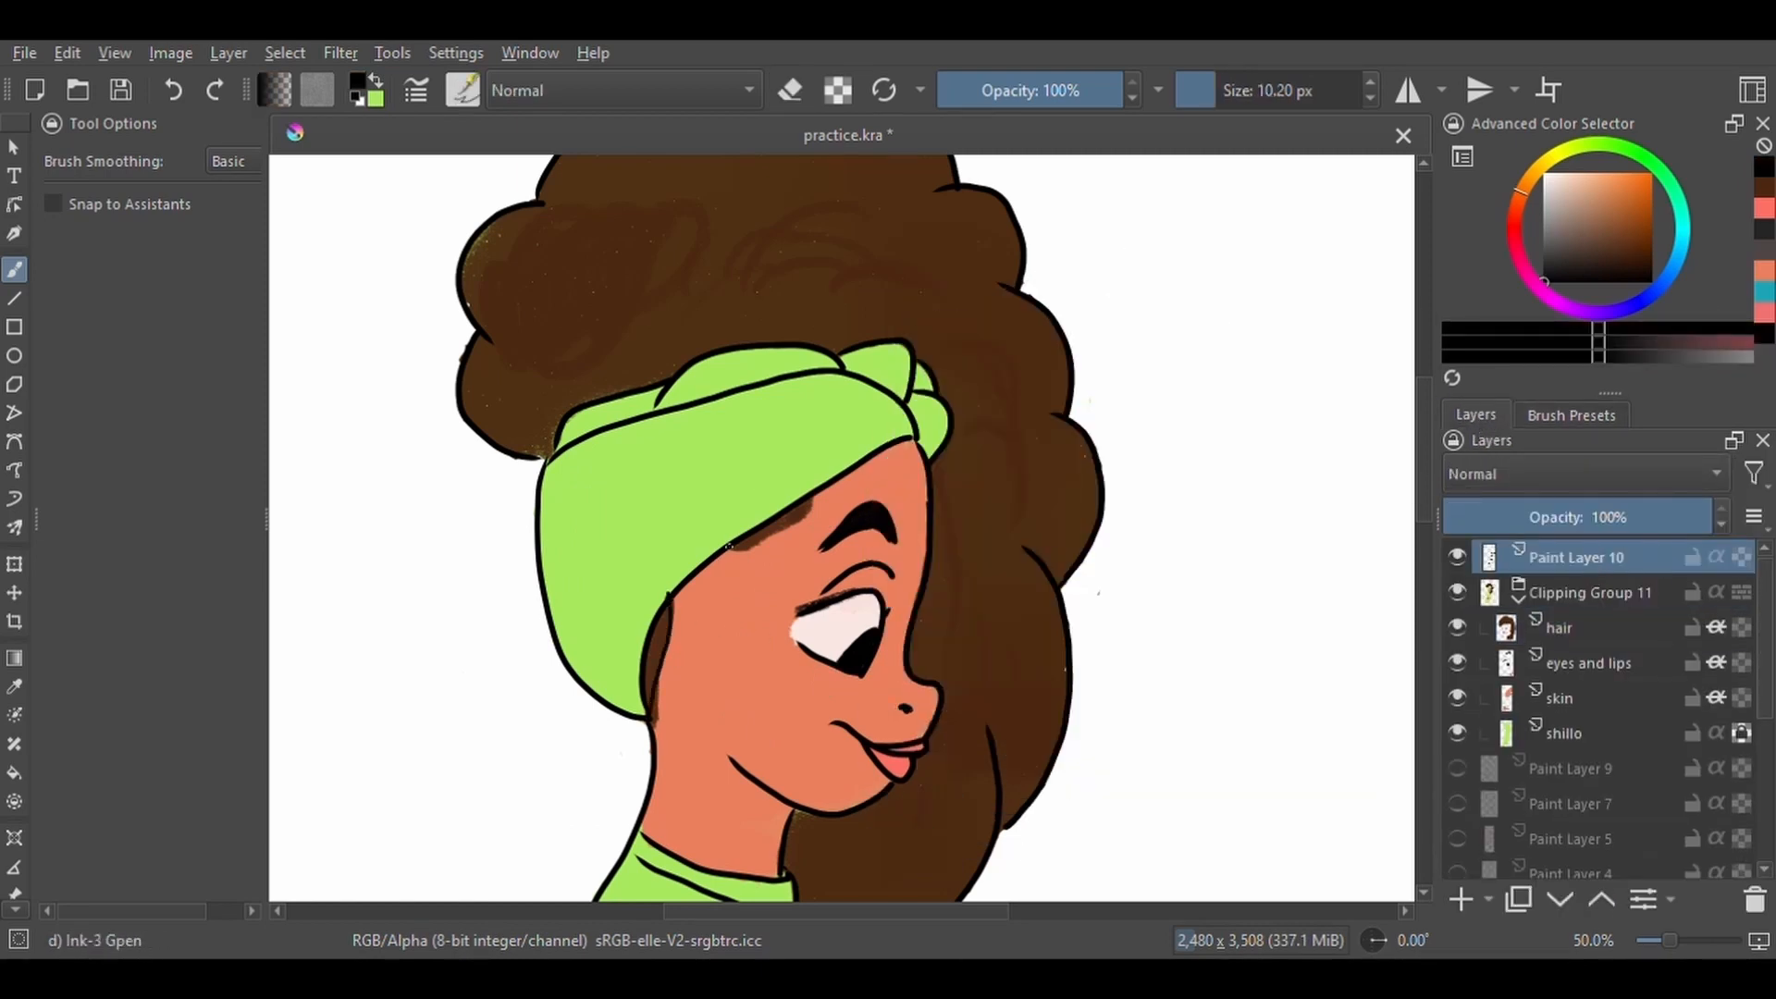
On the hair layer, fill the outlined hair patches with dark brown using Chalk Details at 37.83 px, and erase the overspill beside the nape.
left_click(1614, 628)
right_click(1117, 549)
left_click(1570, 416)
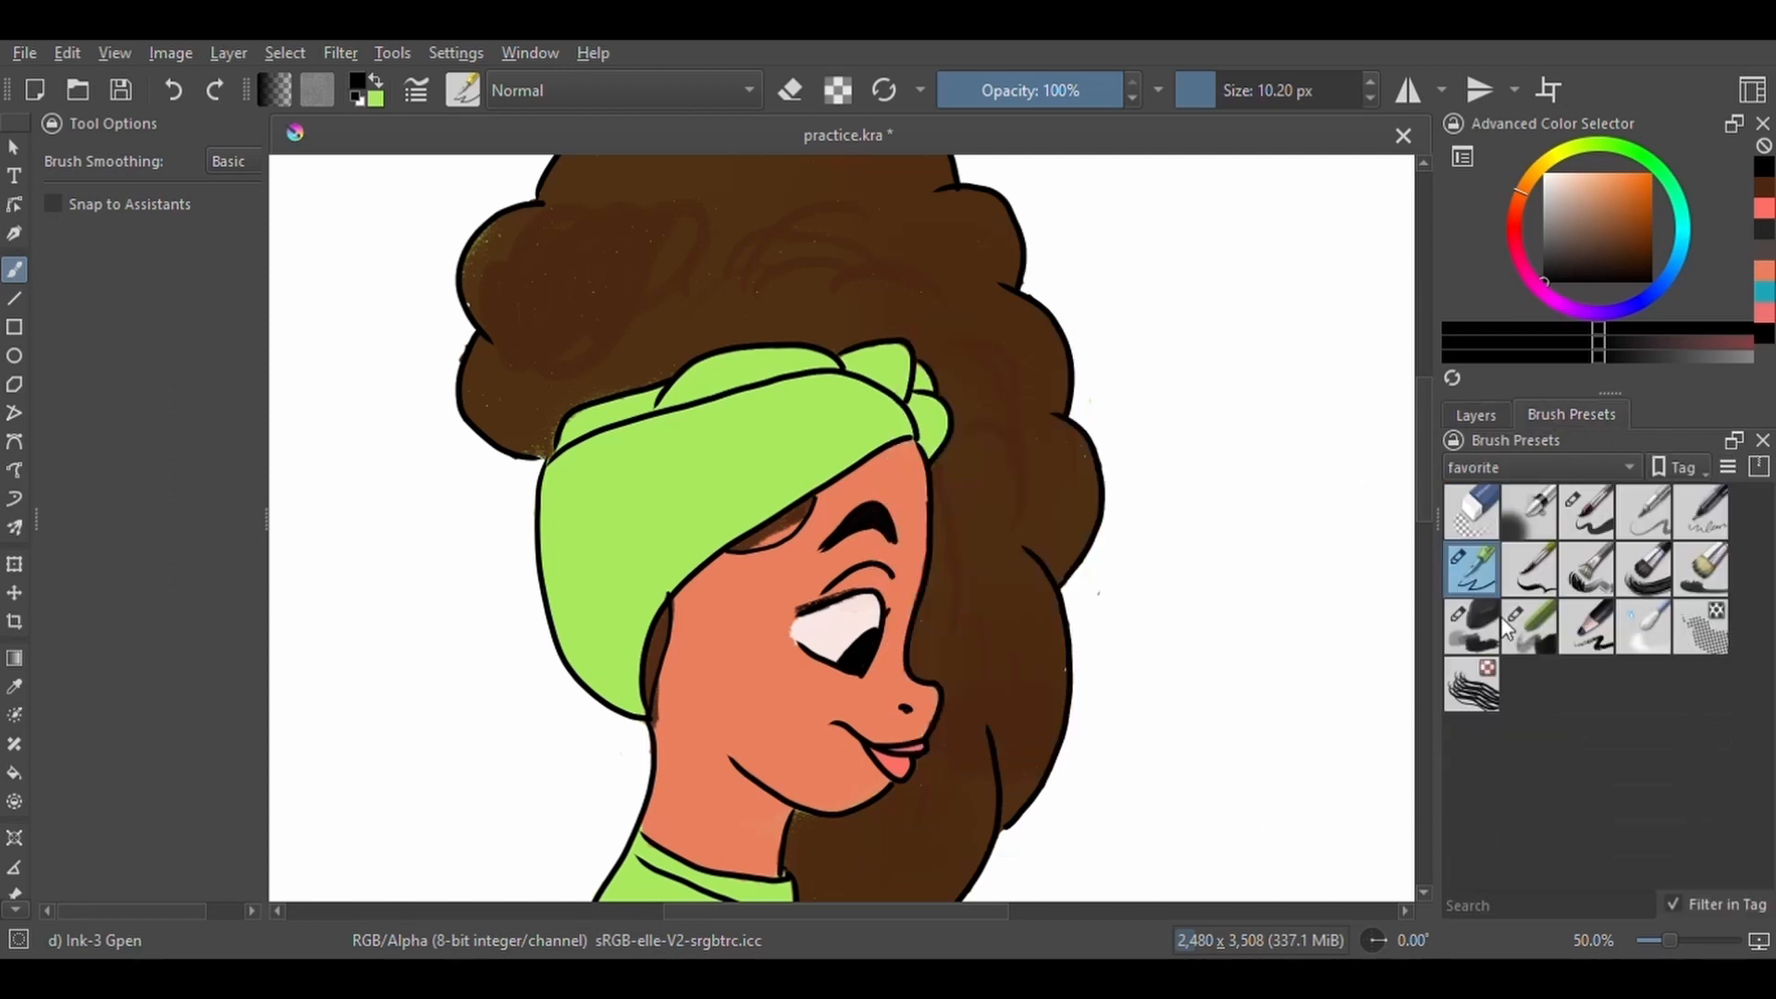
left_click(1530, 628)
key("ctrl+plus")
key("ctrl+plus")
mouse_move(682, 558)
left_mouse_down()
mouse_move(745, 519)
mouse_move(695, 546)
left_mouse_up()
key("ctrl+z")
left_click(1764, 188)
left_click_drag(558, 848, 669, 567)
key("e")
left_click_drag(585, 645, 593, 589)
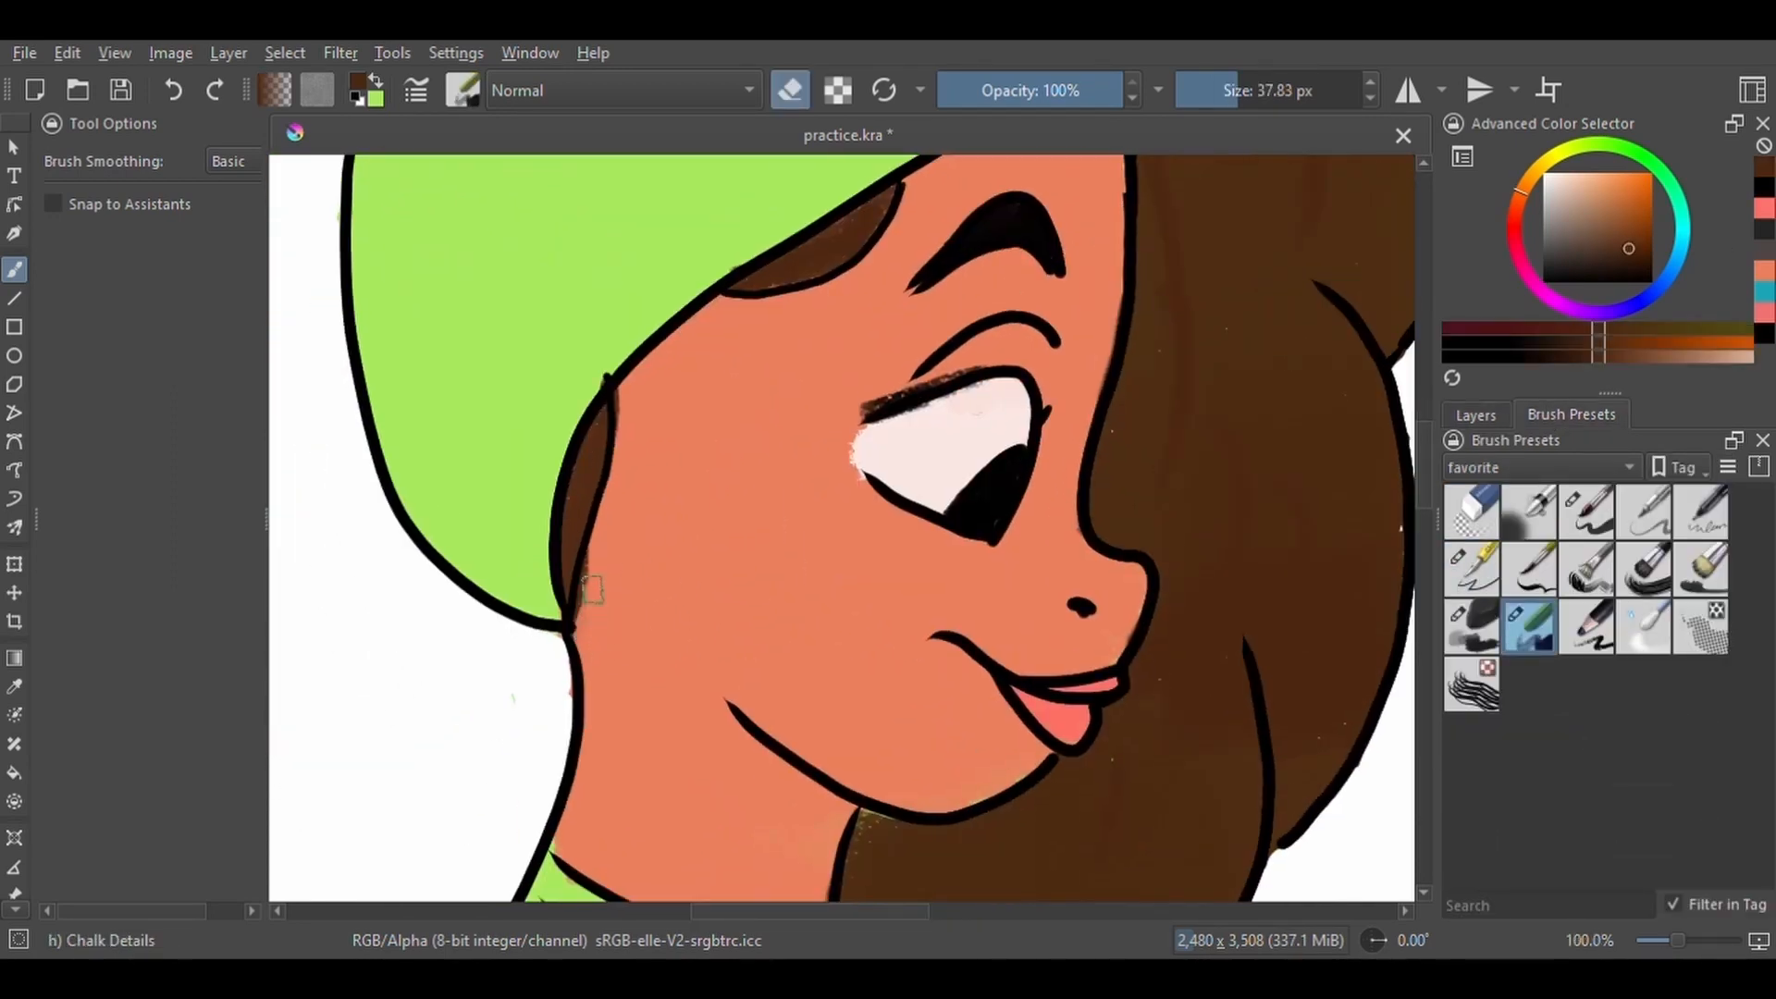
Add a paint layer above "hair" and name it "doku".
key("ctrl+minus")
key("ctrl+minus")
key("ctrl+minus")
key("ctrl+plus")
left_click(1480, 417)
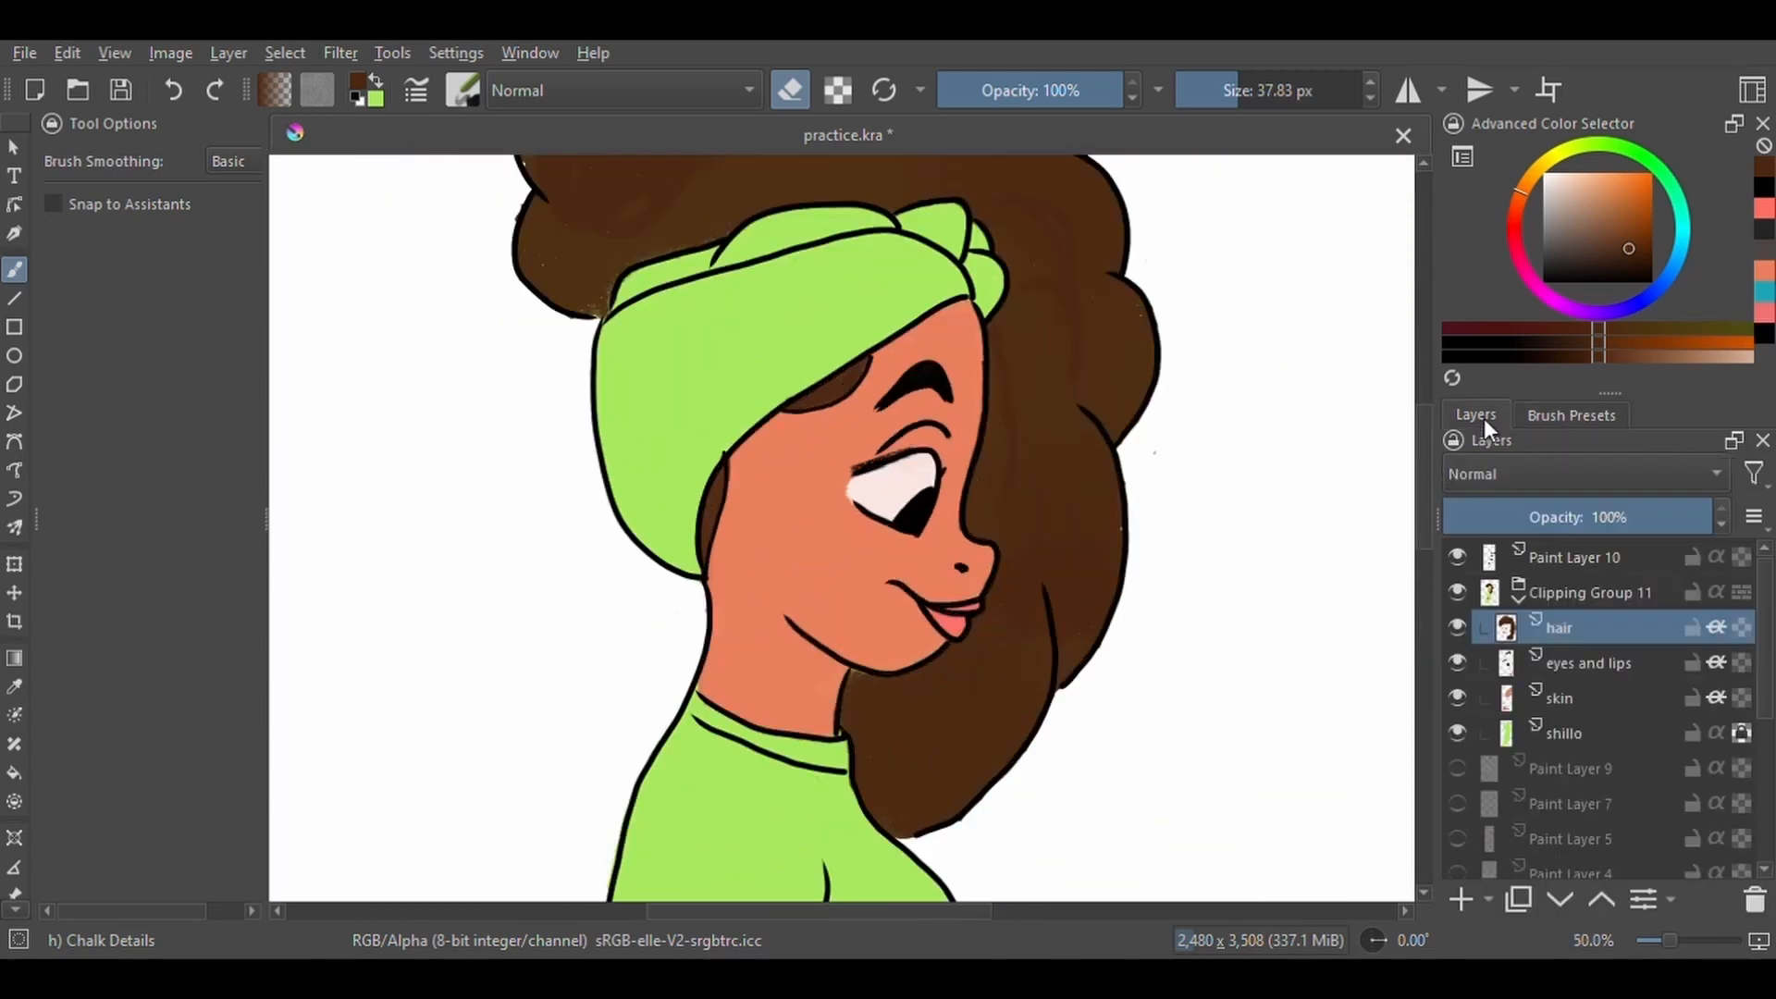
left_click(1460, 900)
double_click(1537, 620)
type("doku")
key("Return")
Fill the headwrap in burnt orange with the Chalk Details brush at 93.92 px, and erase the overspill along the face and hair.
left_click(1625, 194)
mouse_move(682, 388)
left_mouse_down()
mouse_move(769, 304)
mouse_move(648, 277)
mouse_move(730, 255)
mouse_move(620, 342)
mouse_move(609, 444)
mouse_move(680, 551)
mouse_move(666, 361)
mouse_move(655, 463)
mouse_move(753, 250)
mouse_move(948, 232)
mouse_move(982, 275)
mouse_move(800, 337)
mouse_move(731, 435)
mouse_move(833, 370)
mouse_move(670, 476)
left_mouse_up()
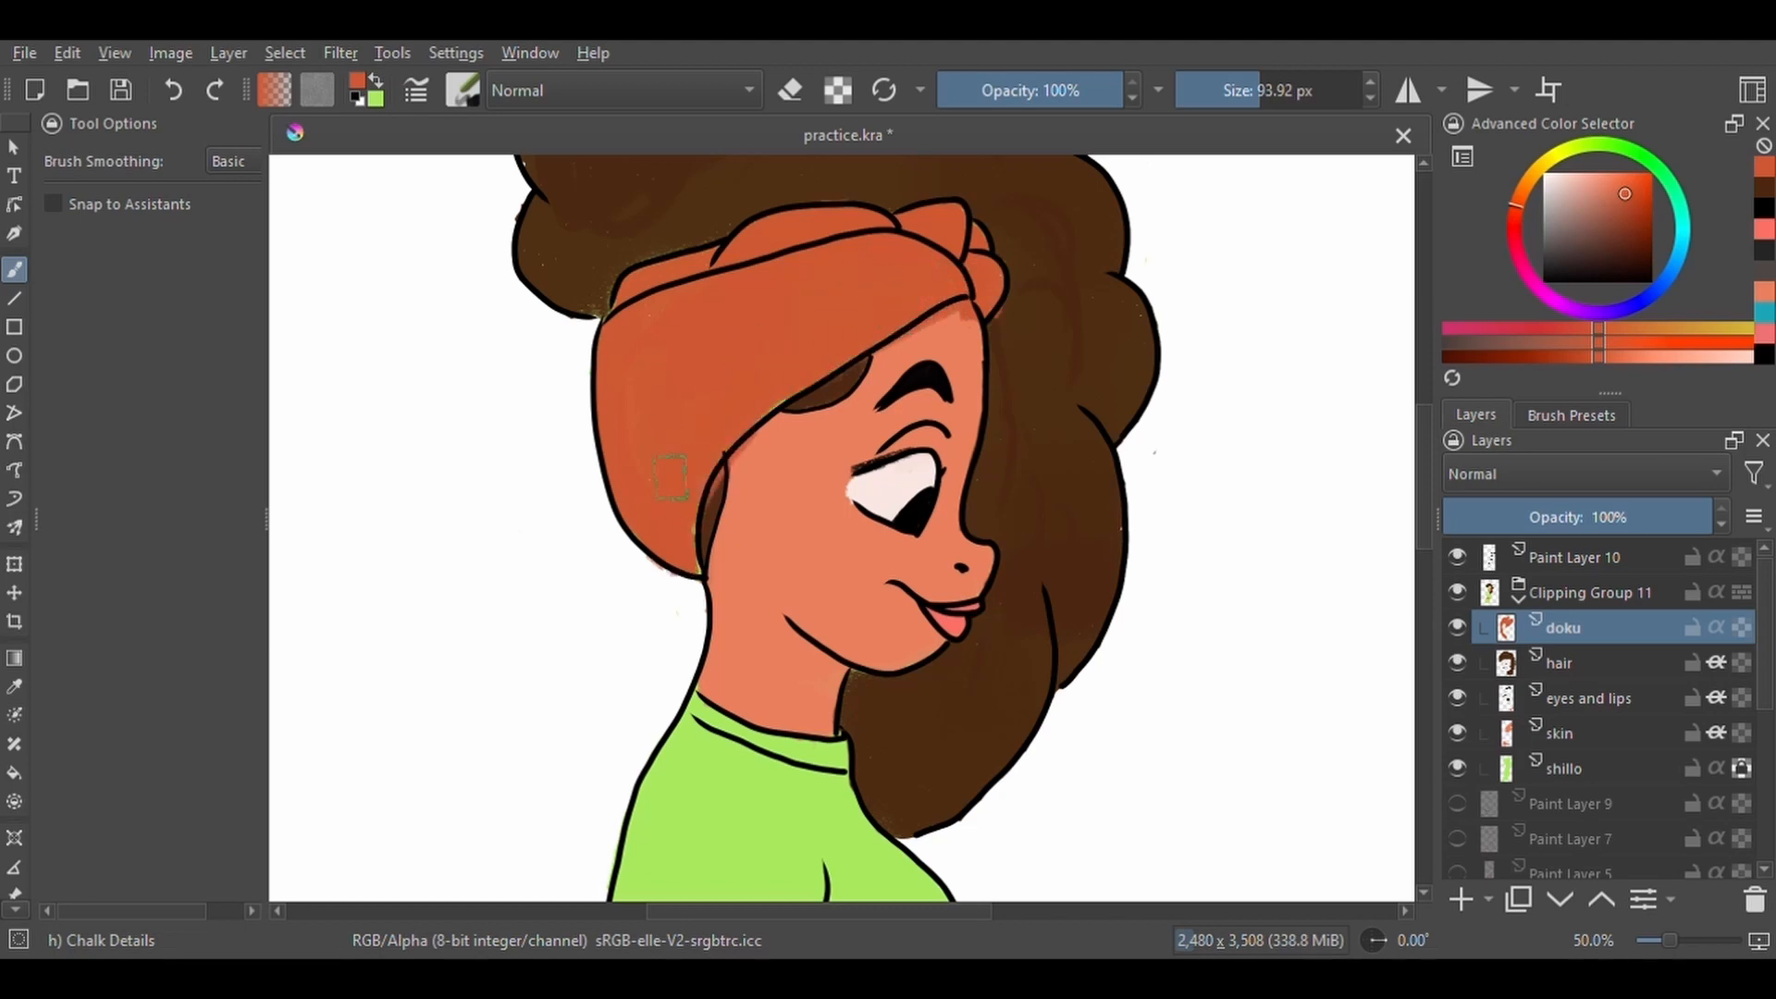
key("e")
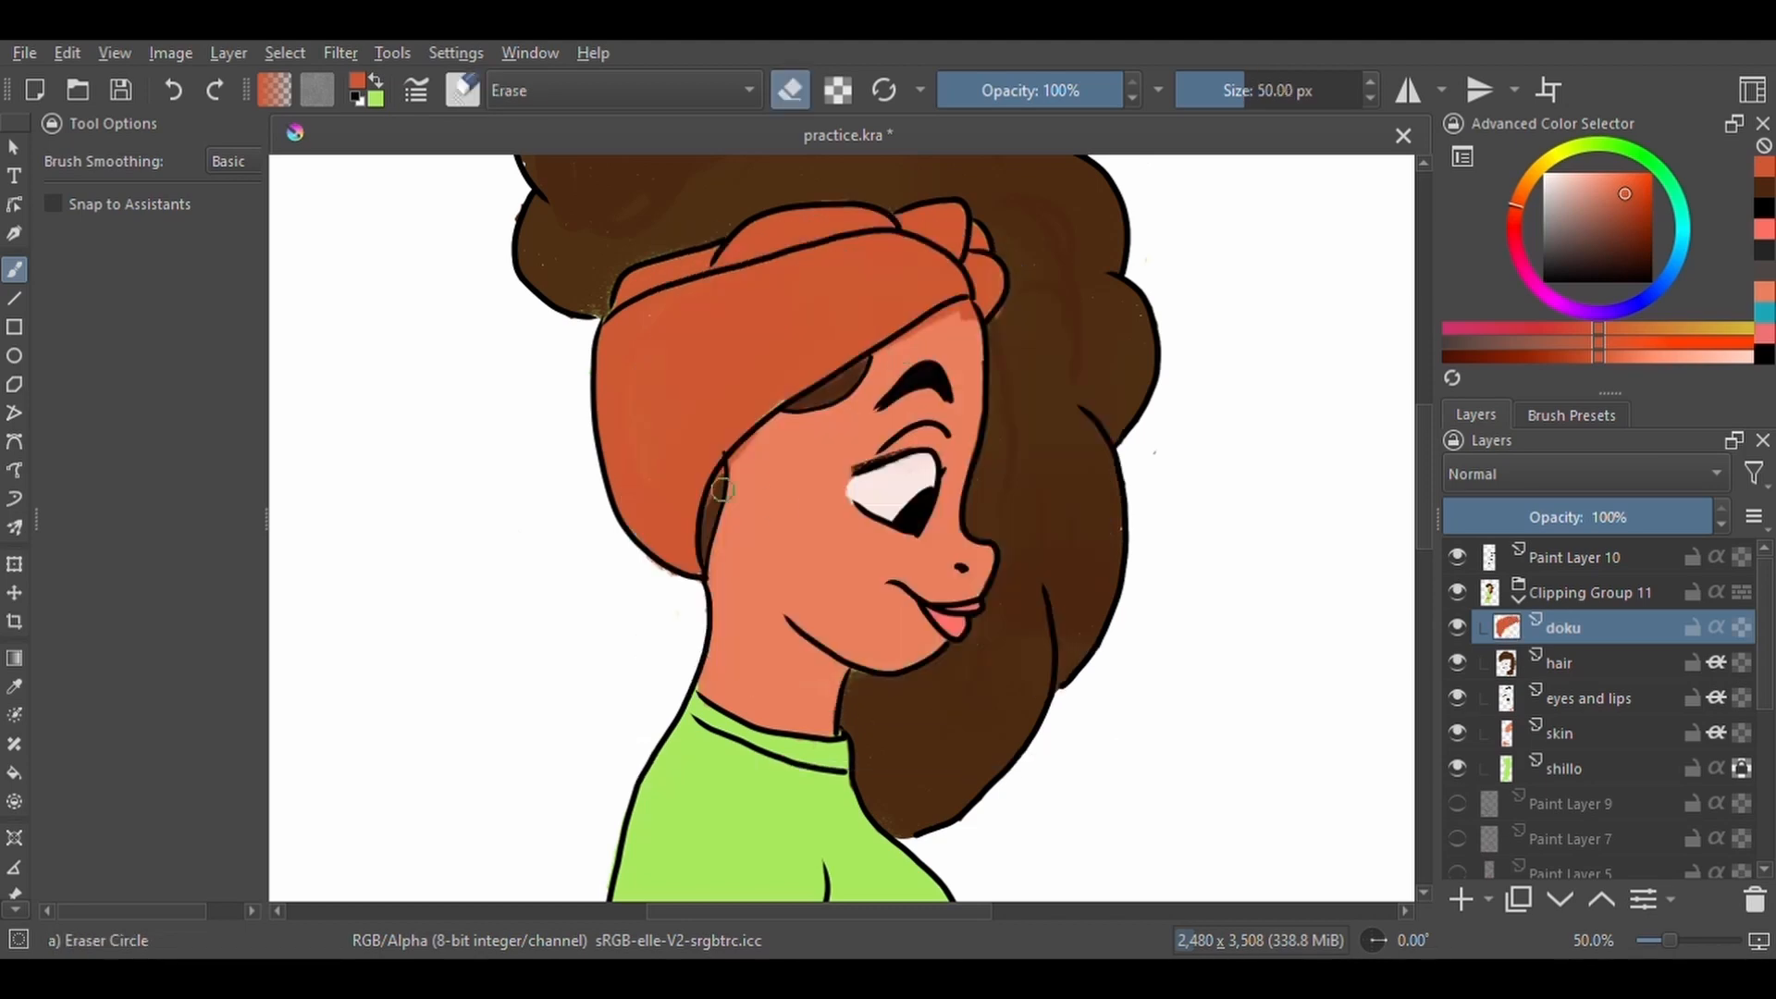
left_click(1572, 415)
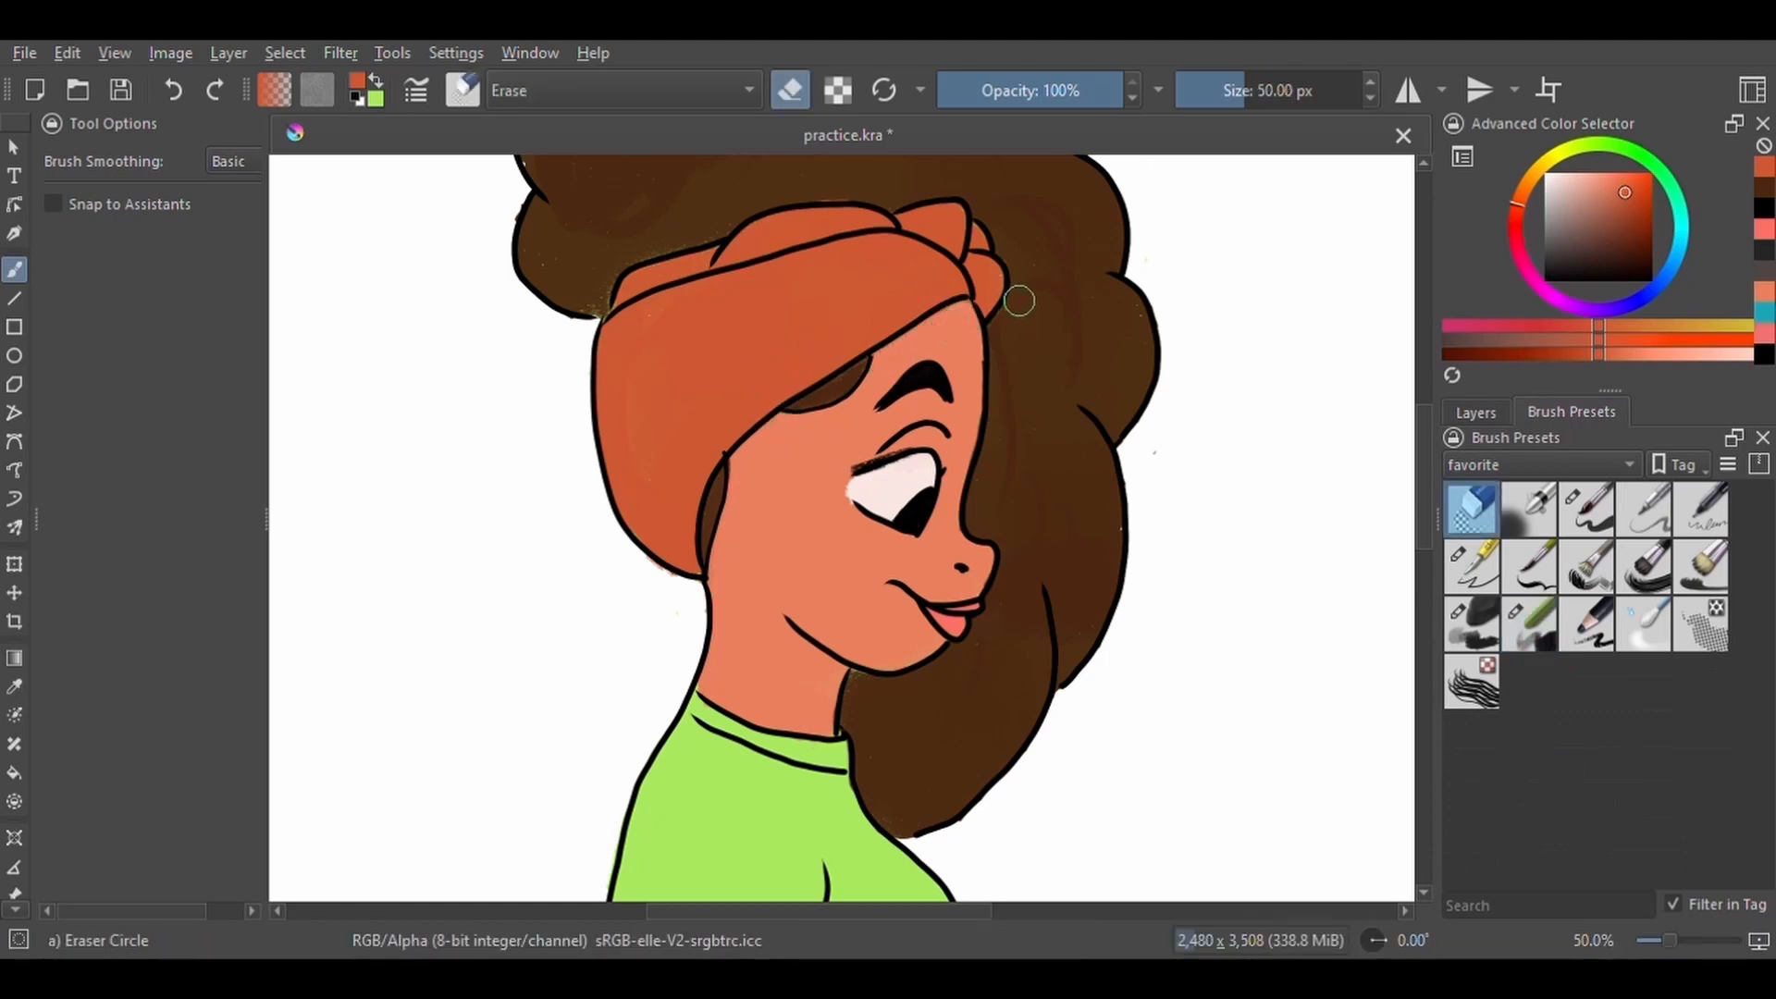
Add a paint layer named "dress" above "doku" and turn on alpha inheritance for both layers.
left_click(1481, 412)
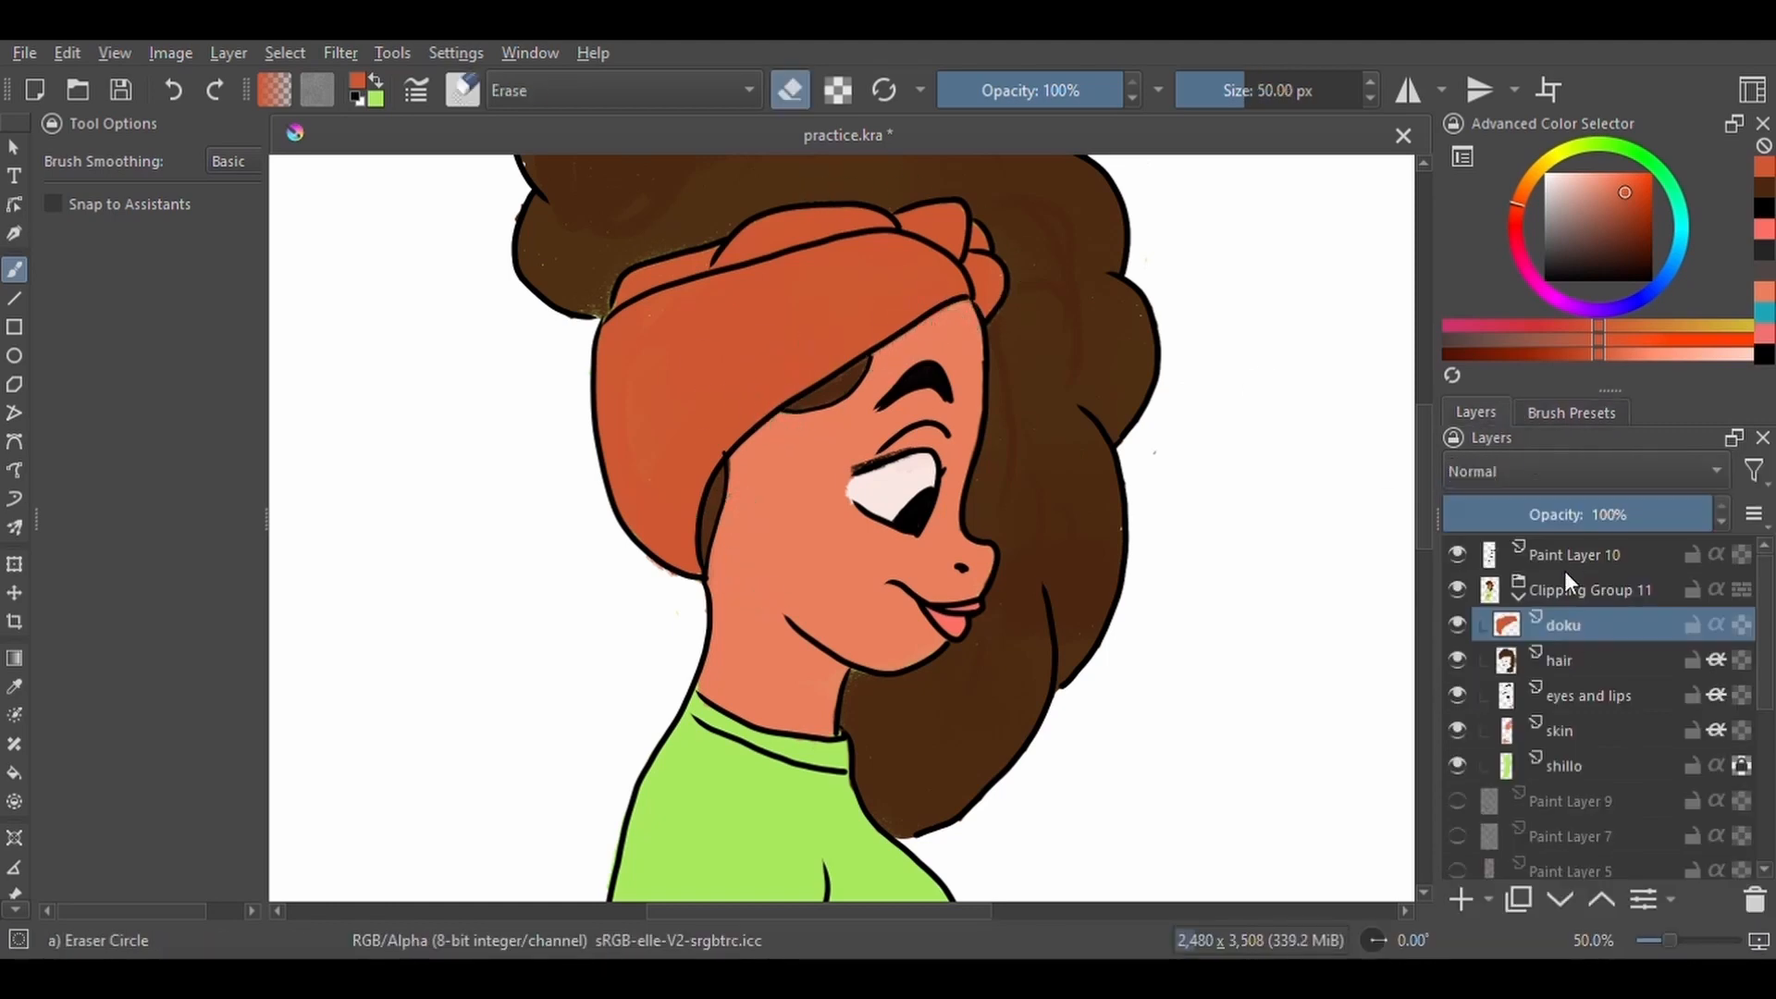
left_click(1461, 899)
double_click(1574, 626)
type("dress")
key("Return")
left_click(1716, 625)
left_click(1716, 661)
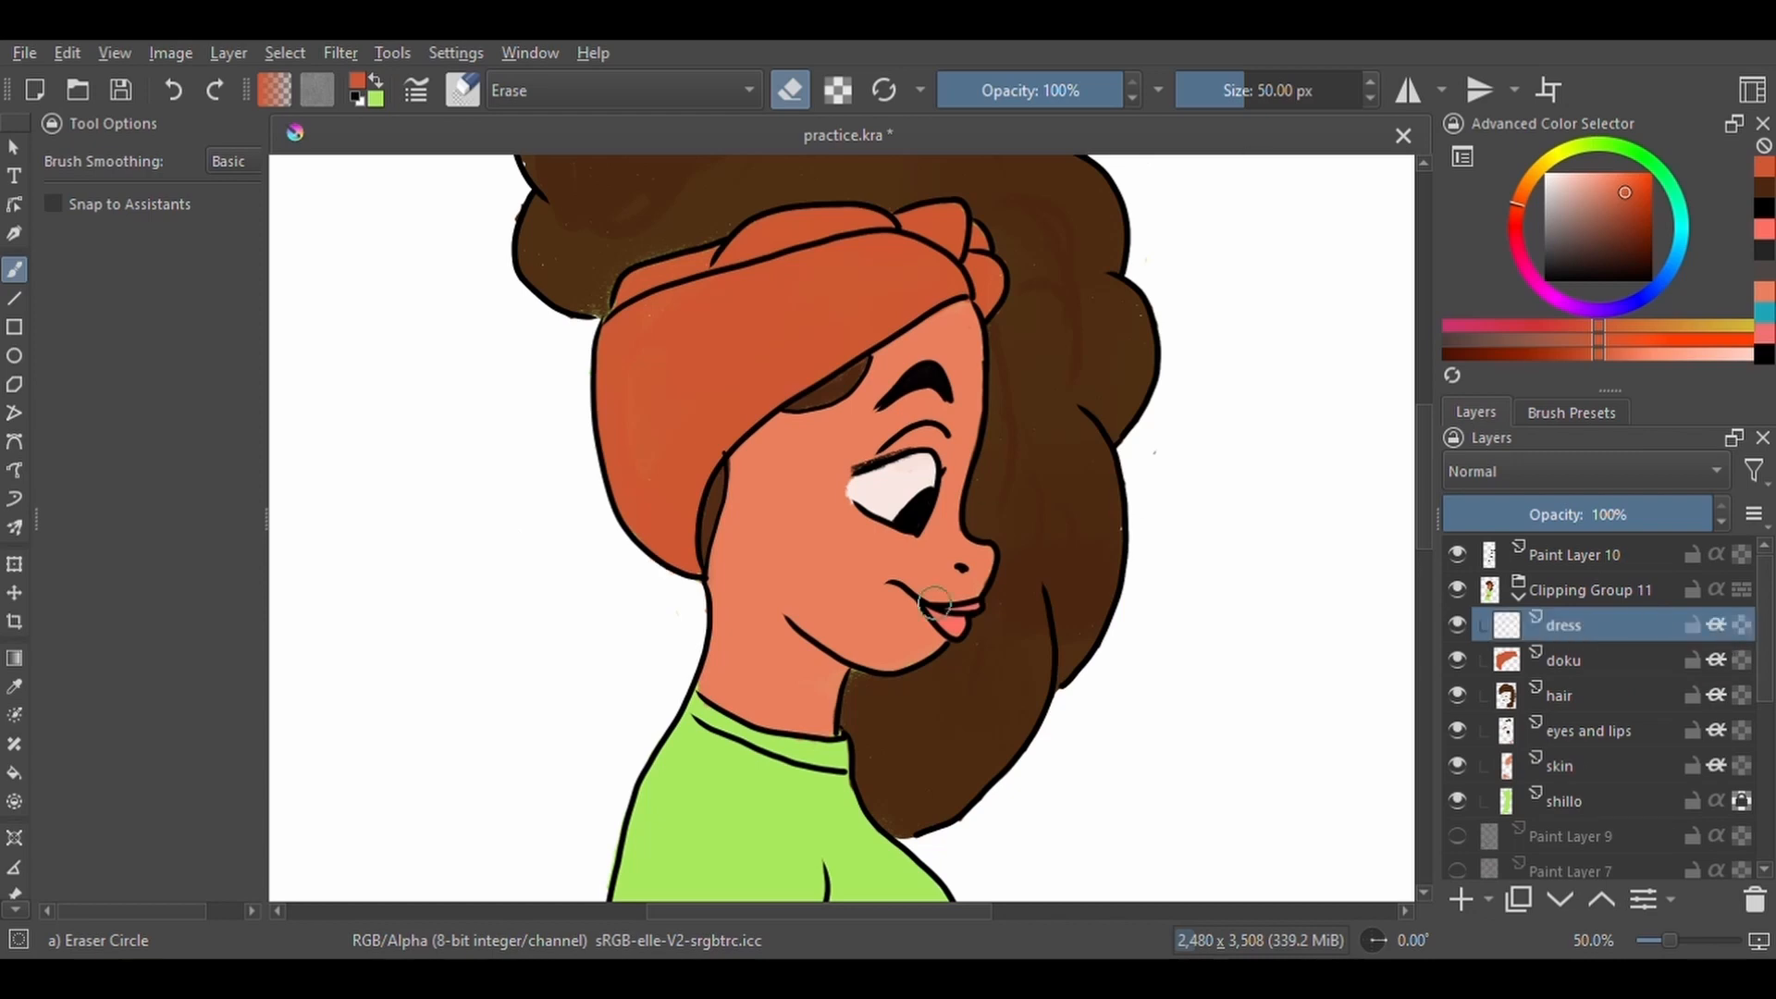
Paint the dress in muted yellow from the collar down to the skirt with the Chalk Details brush at 93.92 px.
key("minus")
left_click_drag(907, 650, 916, 276)
left_click_drag(1550, 246, 1606, 184)
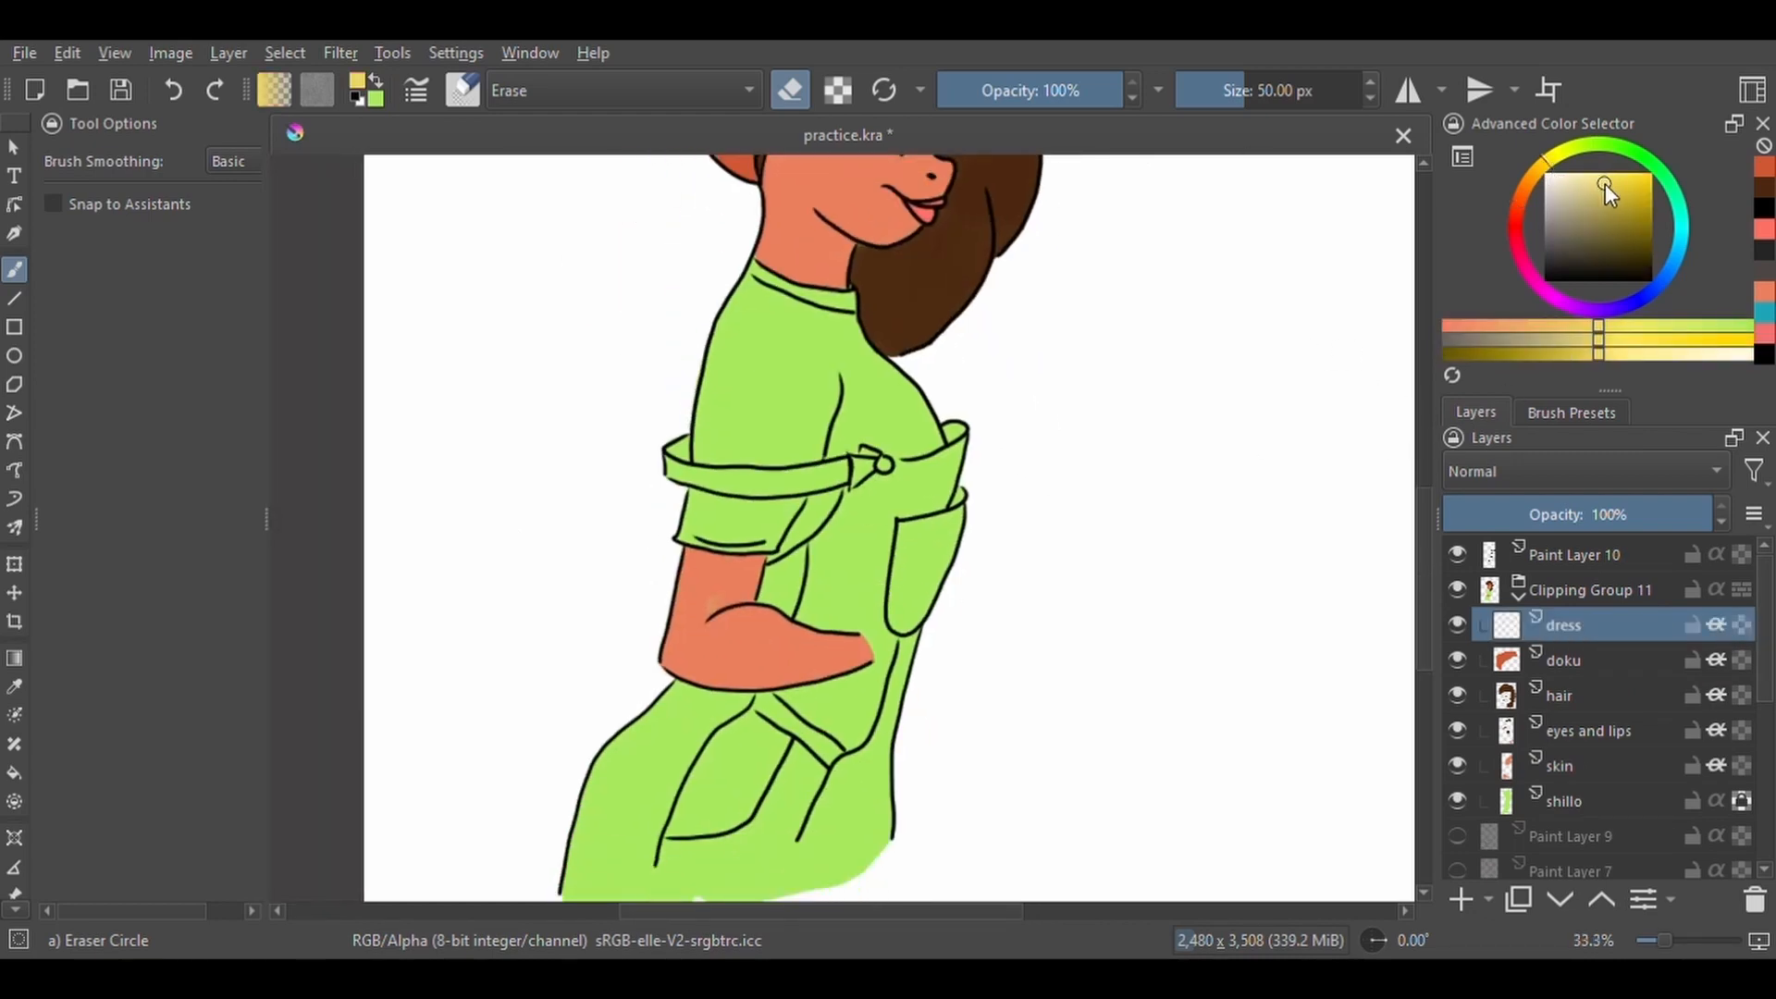
left_click(1572, 413)
left_click(1529, 623)
left_click_drag(844, 421, 870, 574)
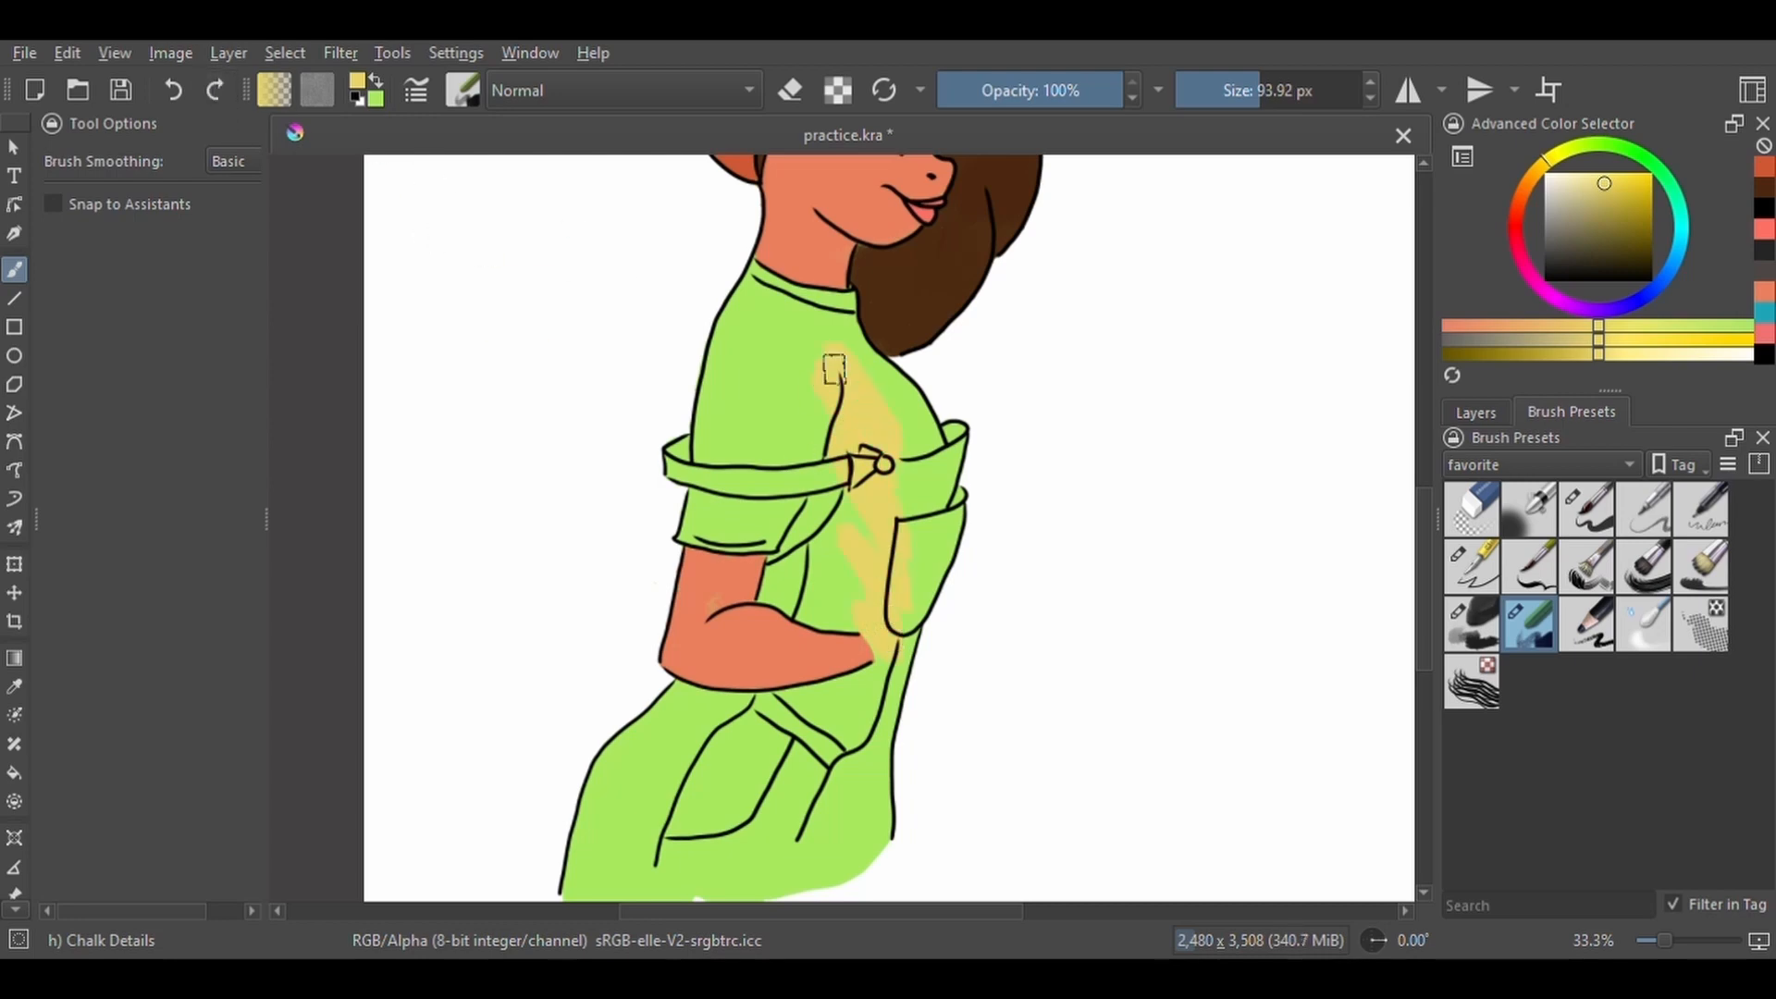
left_click_drag(834, 370, 878, 435)
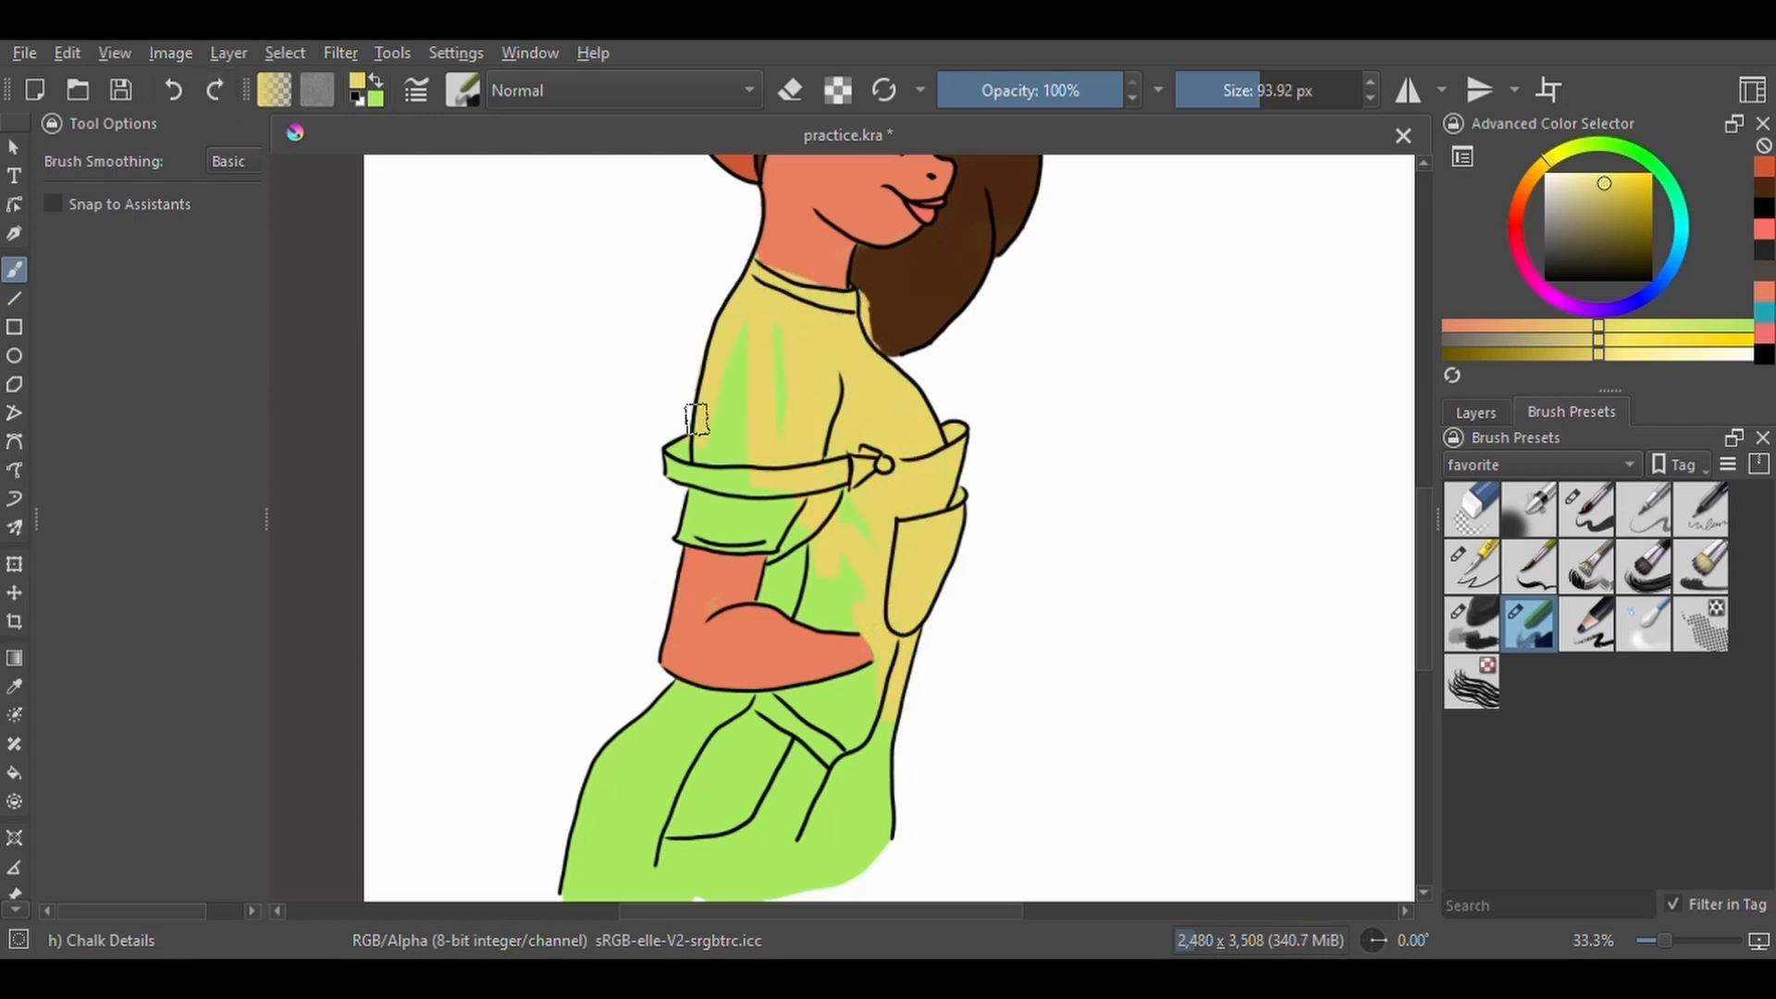
left_click_drag(696, 419, 716, 542)
mouse_move(744, 405)
left_mouse_down()
mouse_move(872, 685)
mouse_move(821, 761)
mouse_move(855, 703)
mouse_move(805, 606)
mouse_move(738, 832)
left_mouse_up()
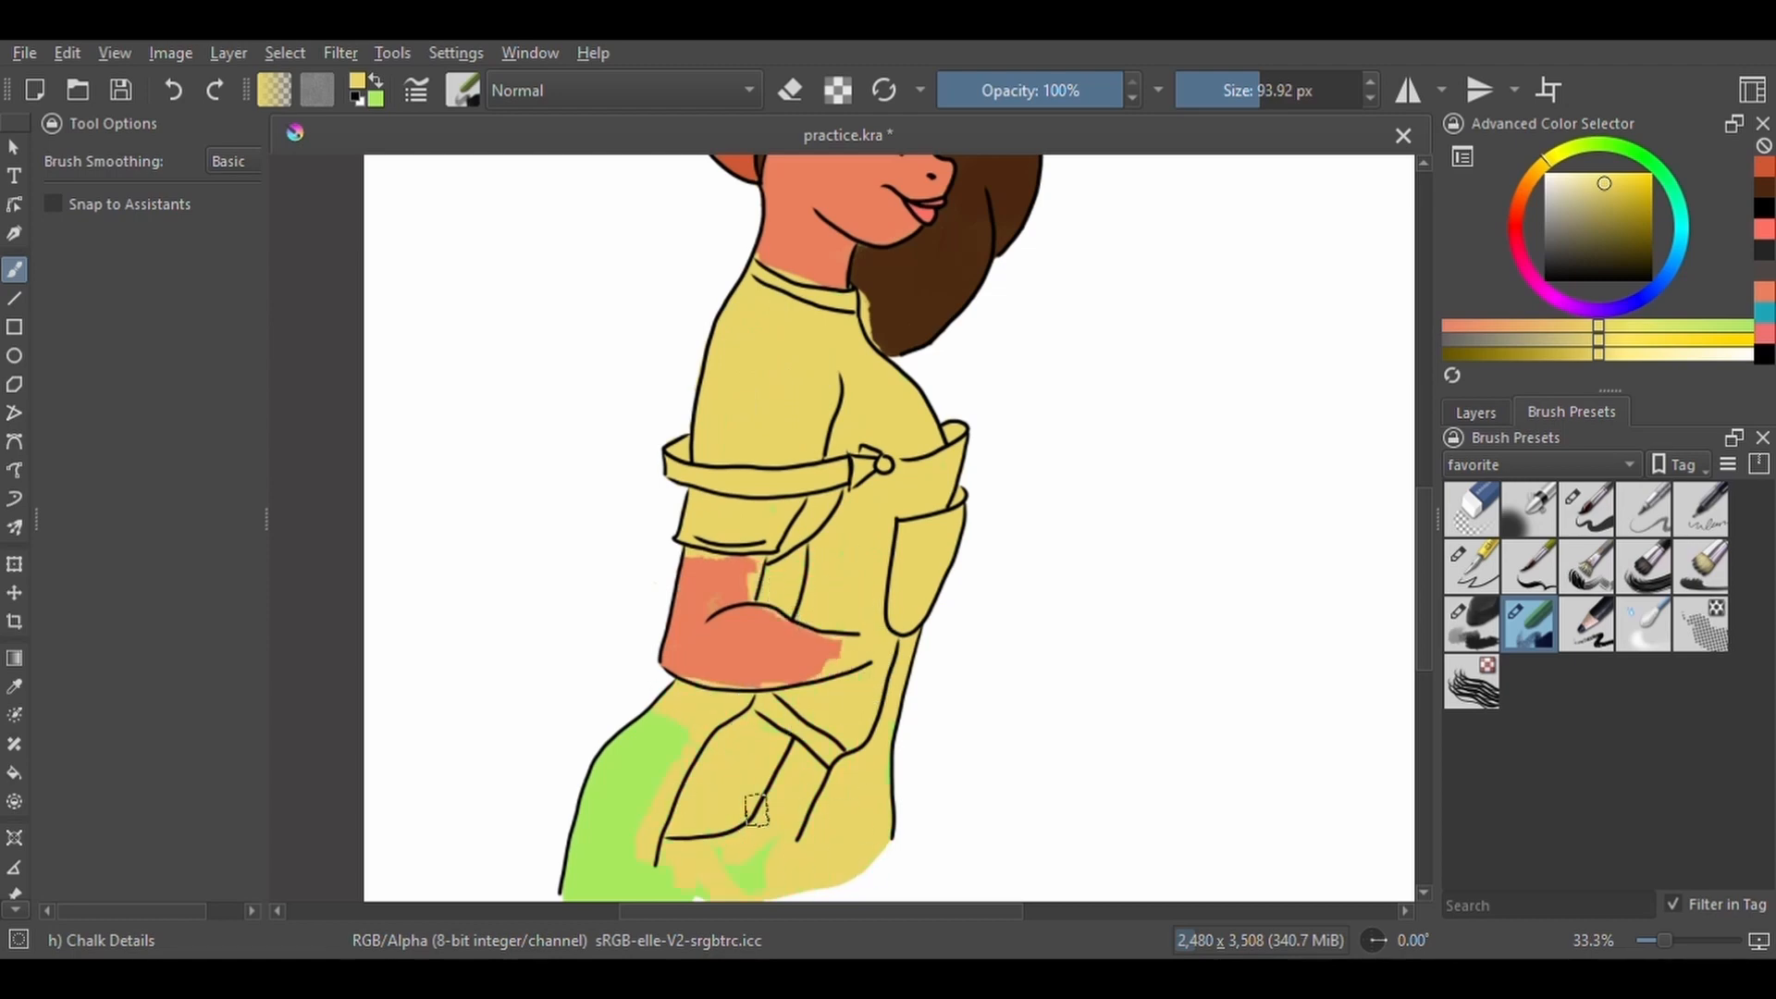
Erase the yellow overspill from the forearm, neck and hair edge with the Eraser Circle at 50 px.
scroll(812, 781, "down", 4)
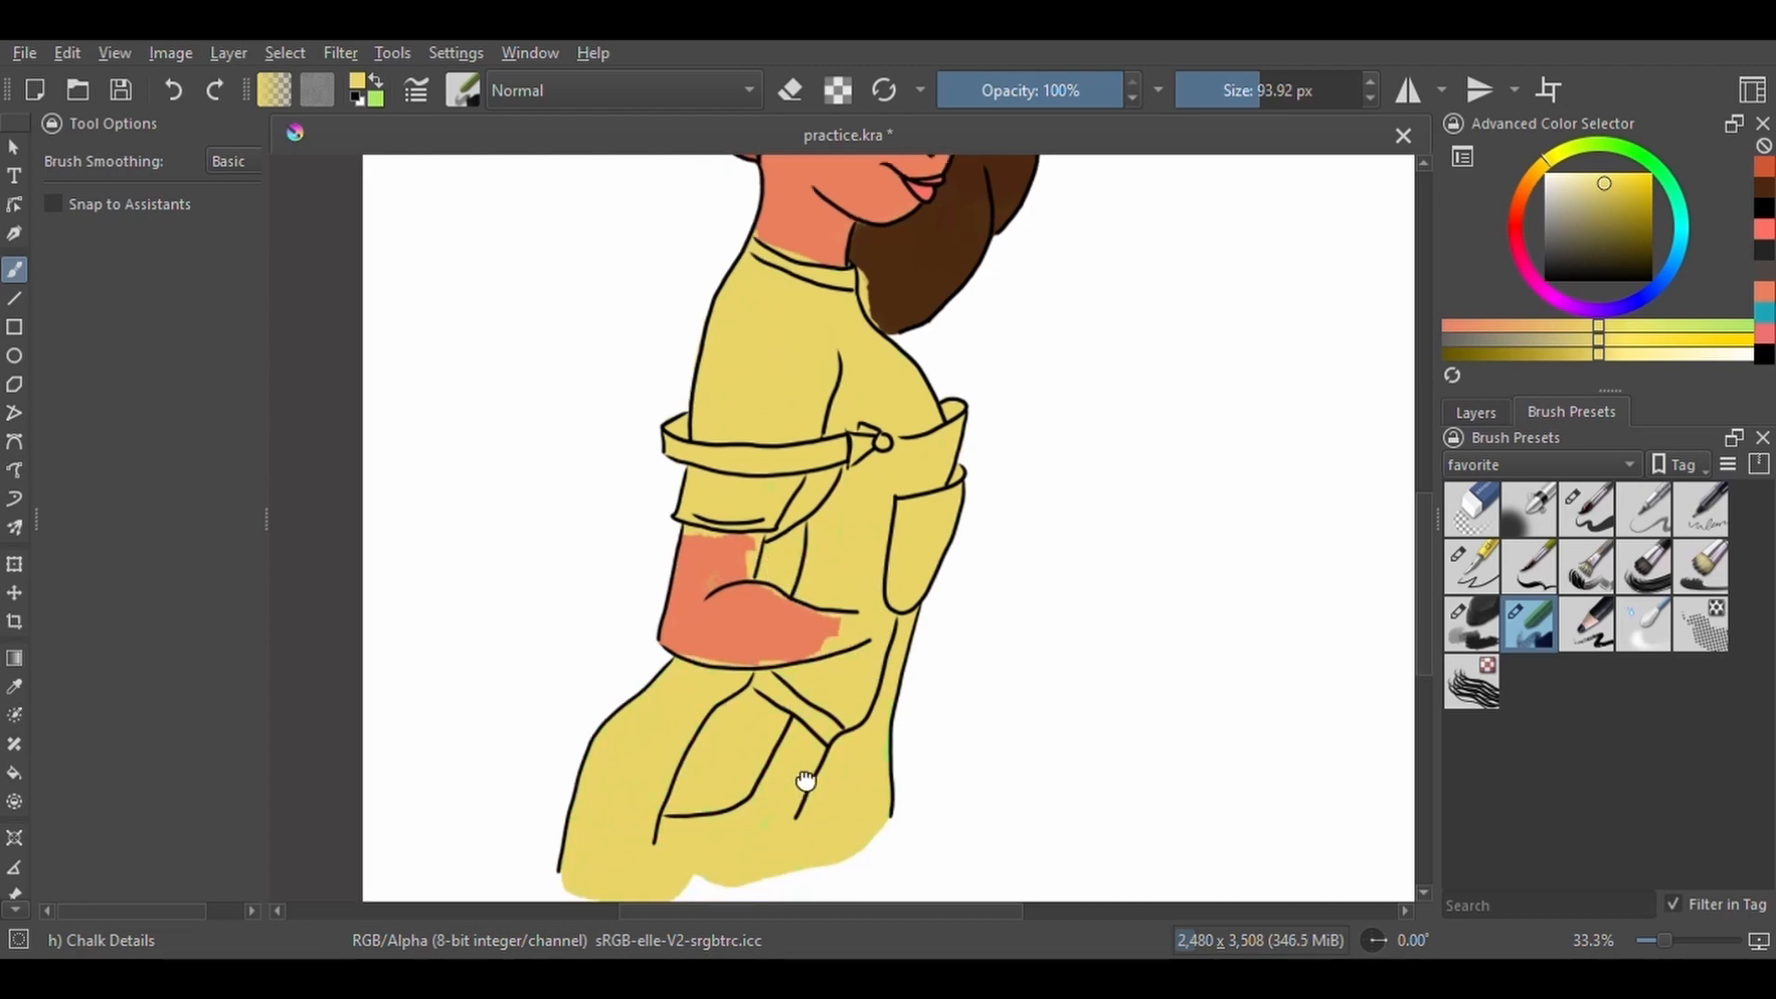
left_click(1471, 509)
scroll(849, 463, "up", 1)
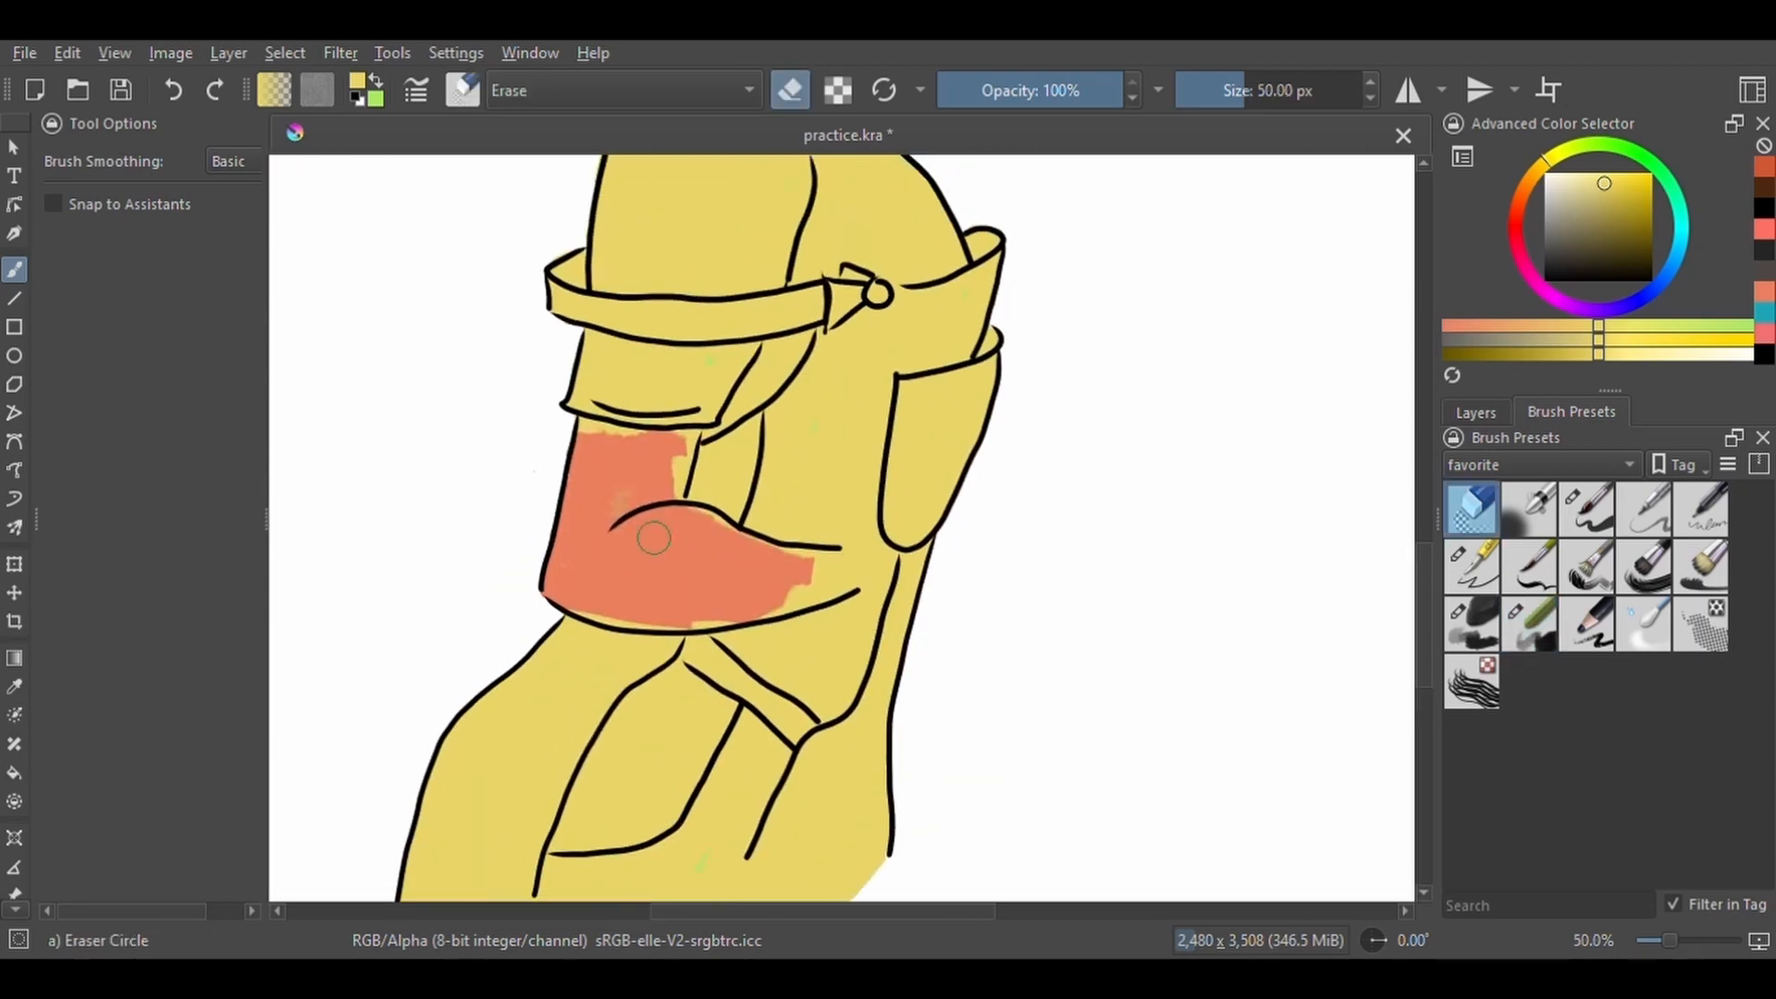
mouse_move(783, 562)
left_mouse_down()
mouse_move(837, 566)
mouse_move(782, 603)
mouse_move(598, 608)
left_mouse_up()
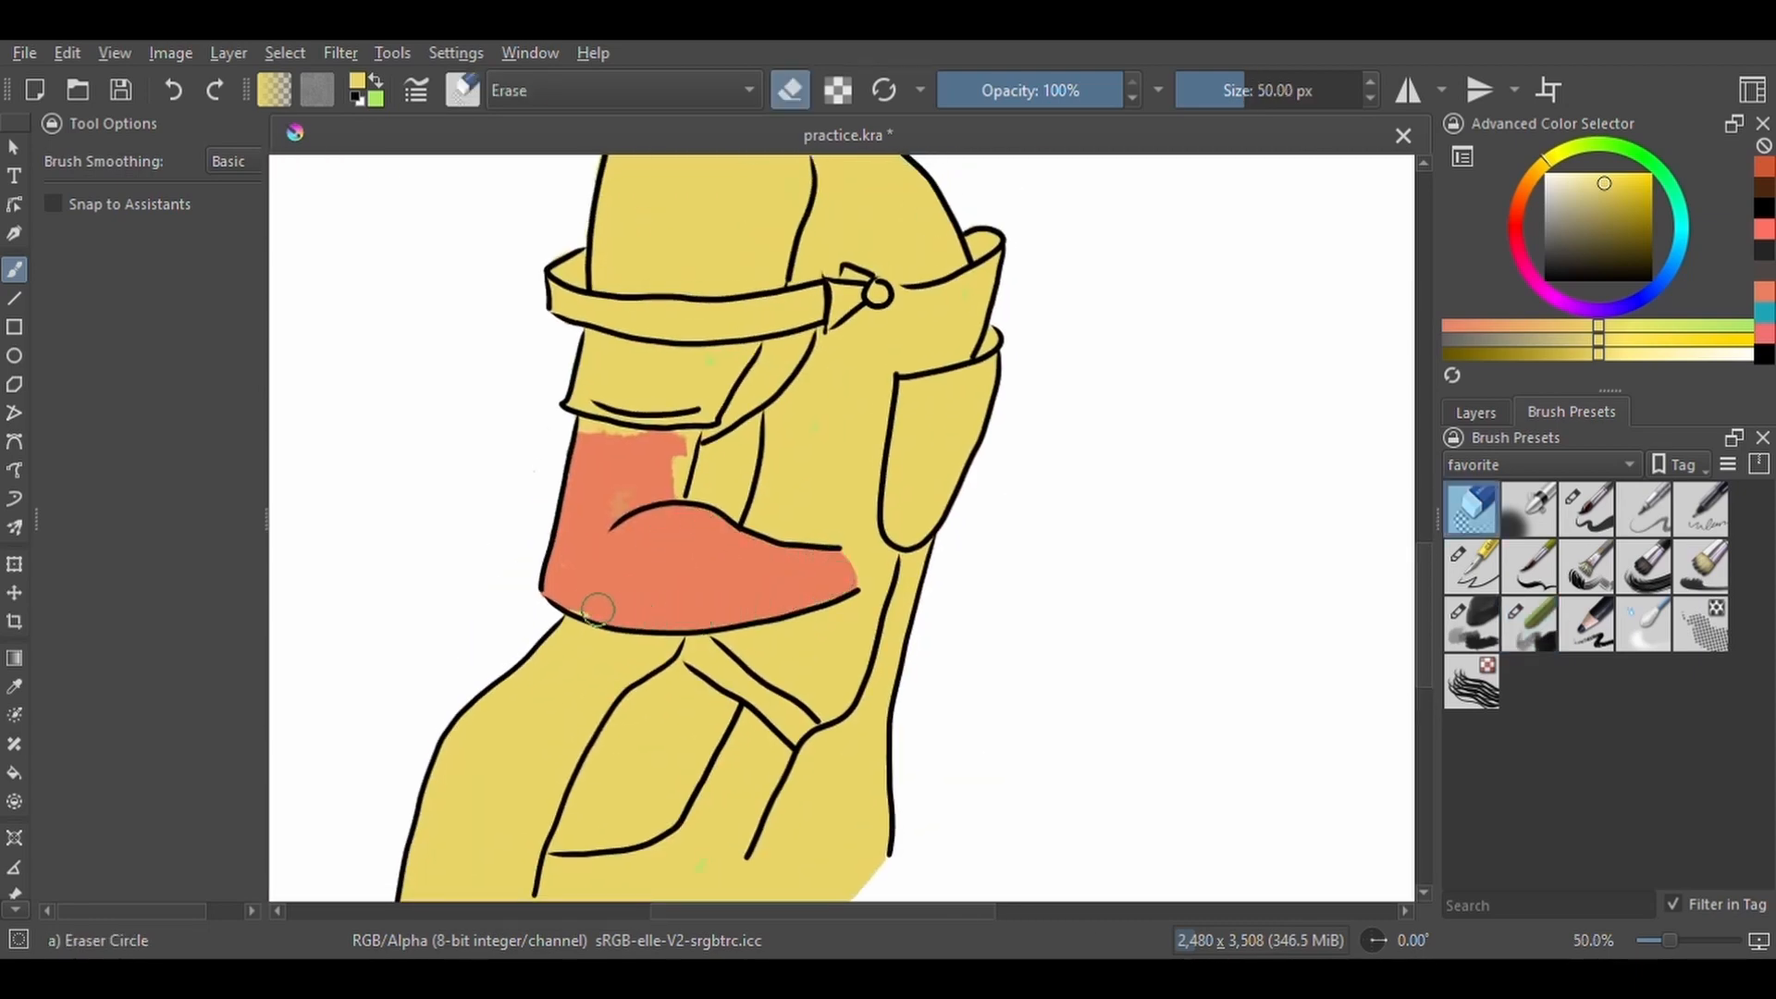
mouse_move(589, 434)
left_mouse_down()
mouse_move(675, 444)
mouse_move(590, 466)
left_mouse_up()
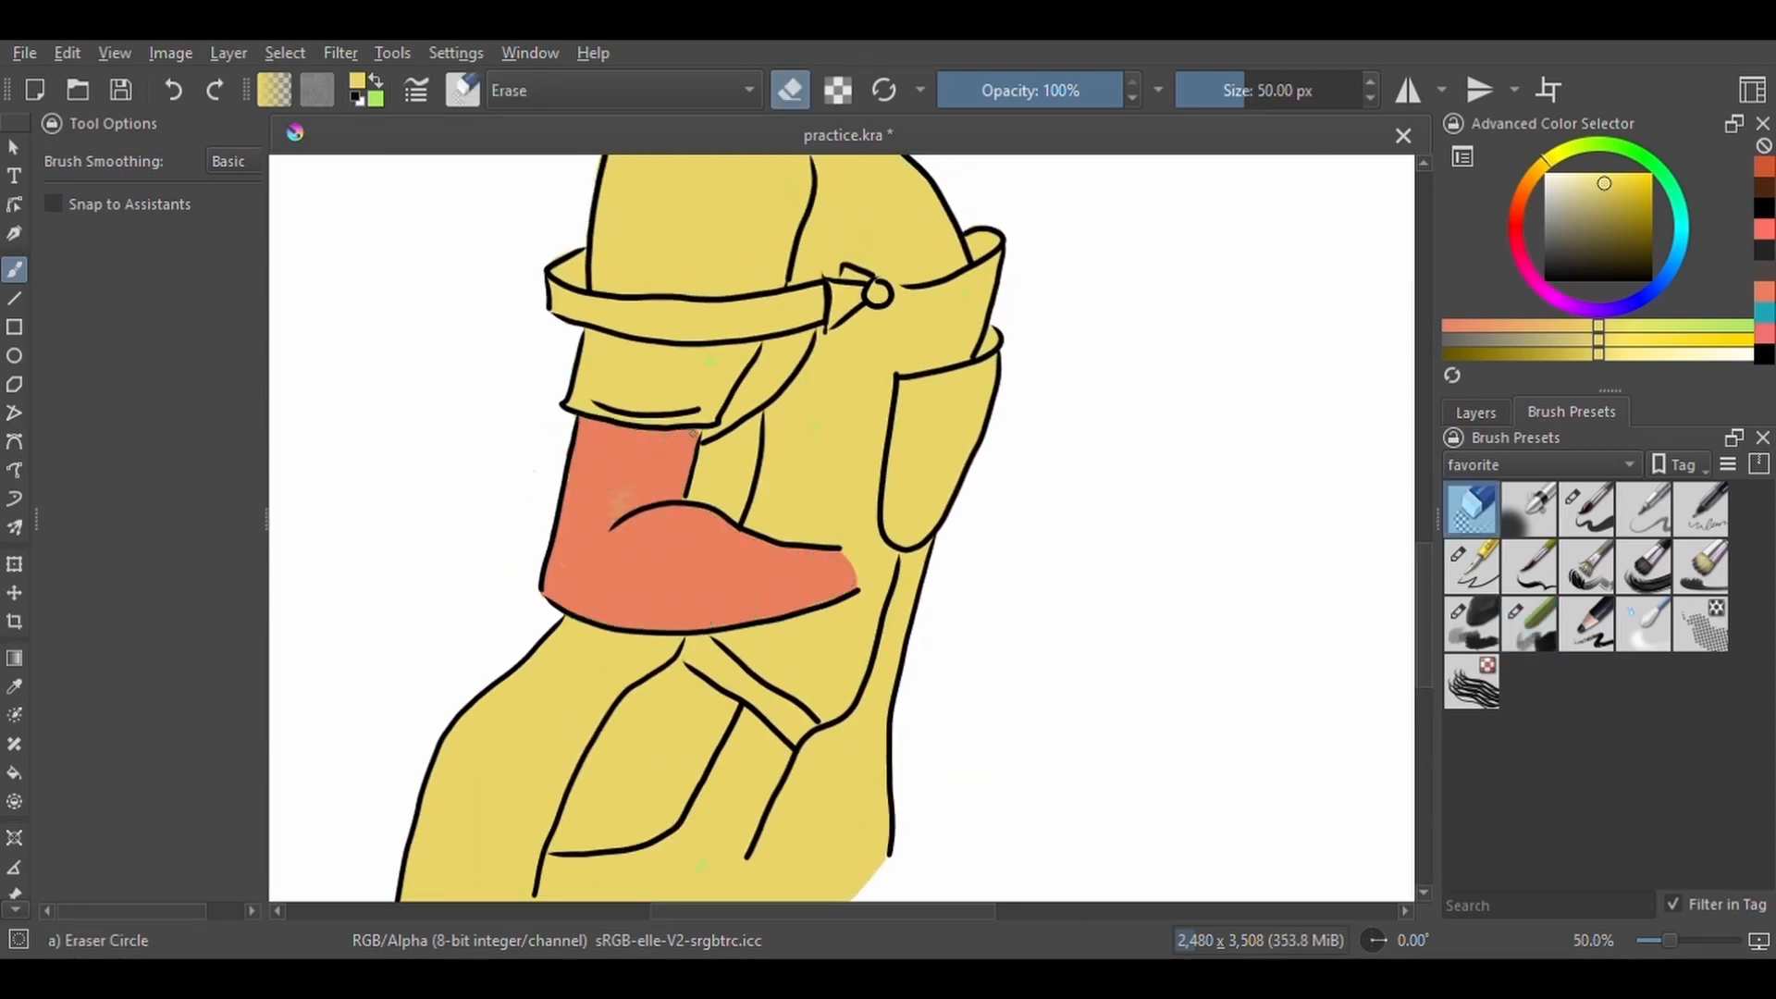
scroll(924, 543, "down", 2)
scroll(750, 524, "up", 2)
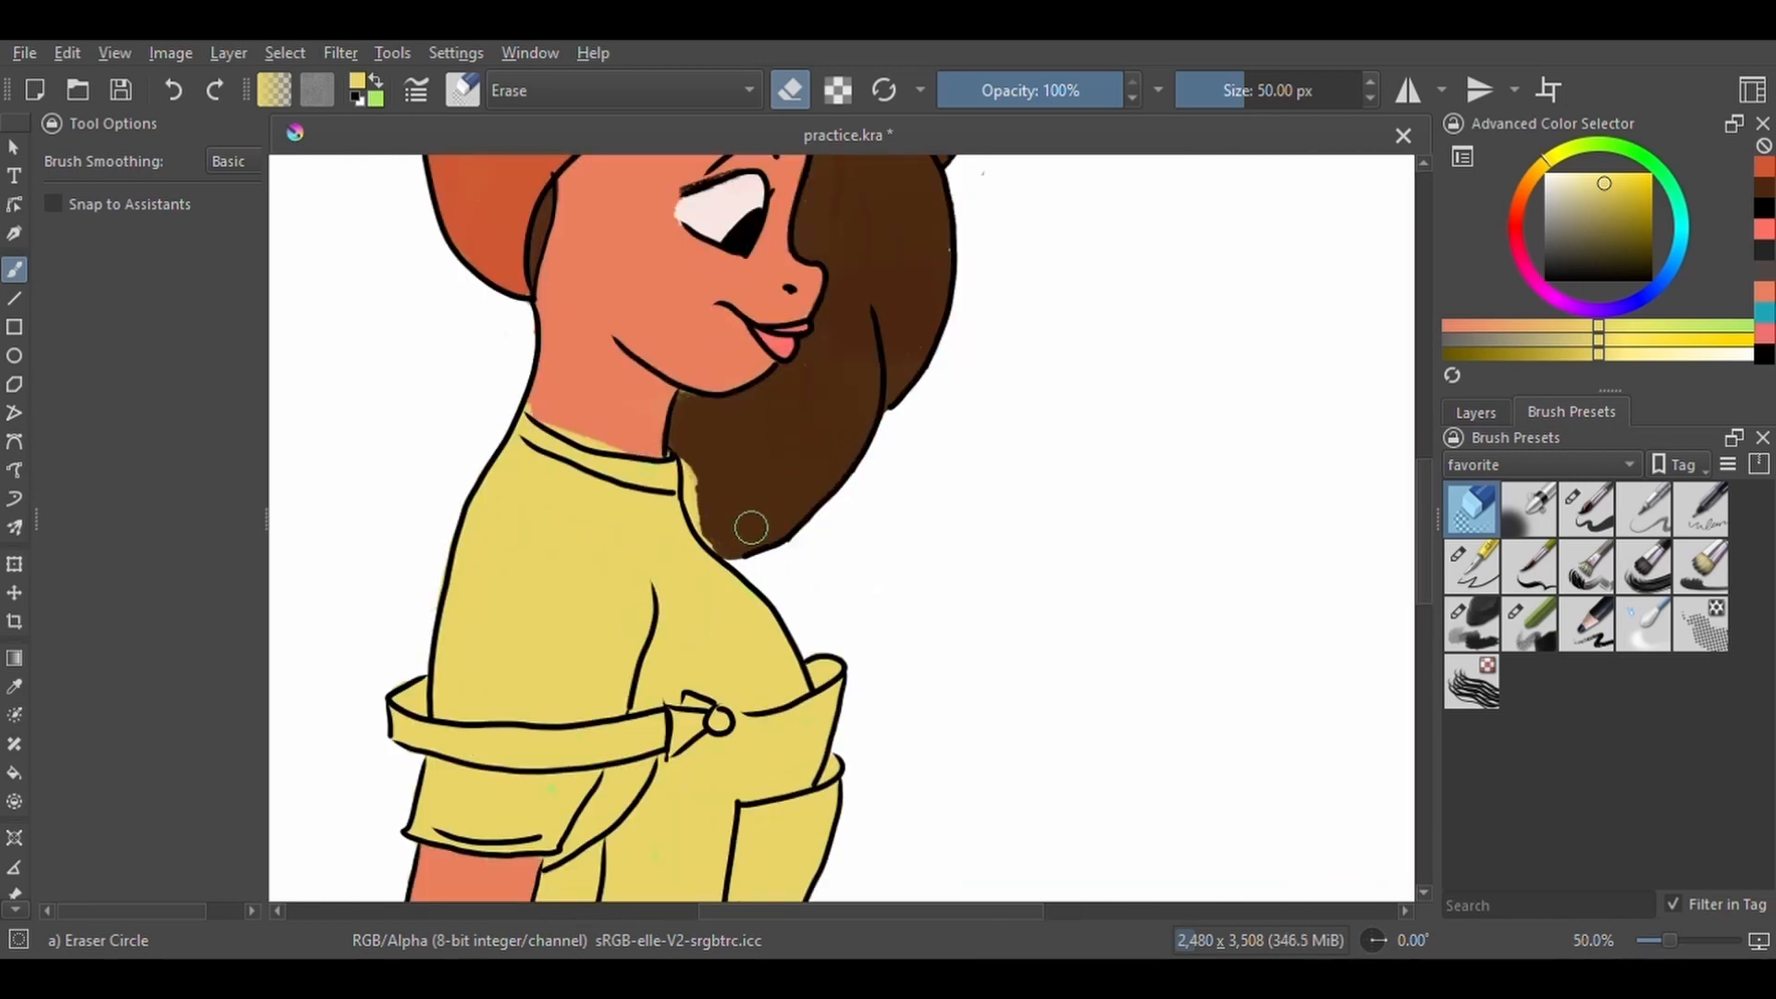
left_click_drag(567, 424, 633, 441)
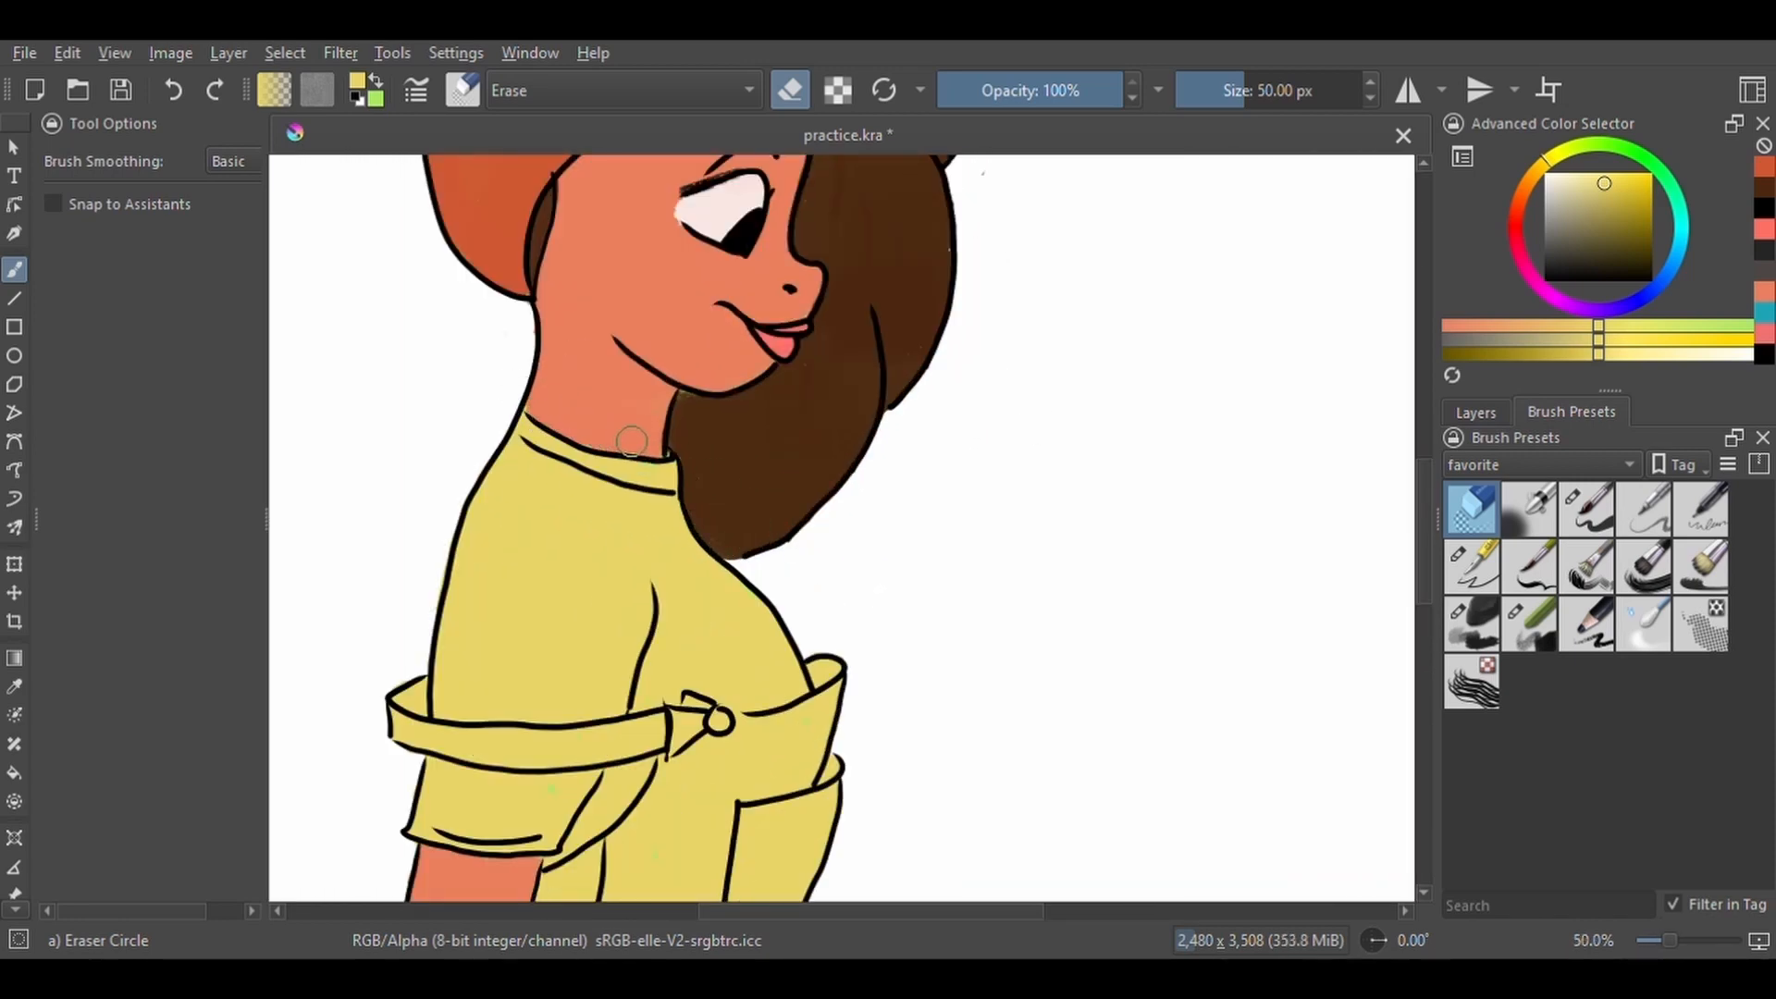
Return to the Chalk Details brush, add a paint layer named "sleeve" above "dress", and turn on its alpha inheritance.
right_click(750, 622)
right_click(754, 624)
key("slash")
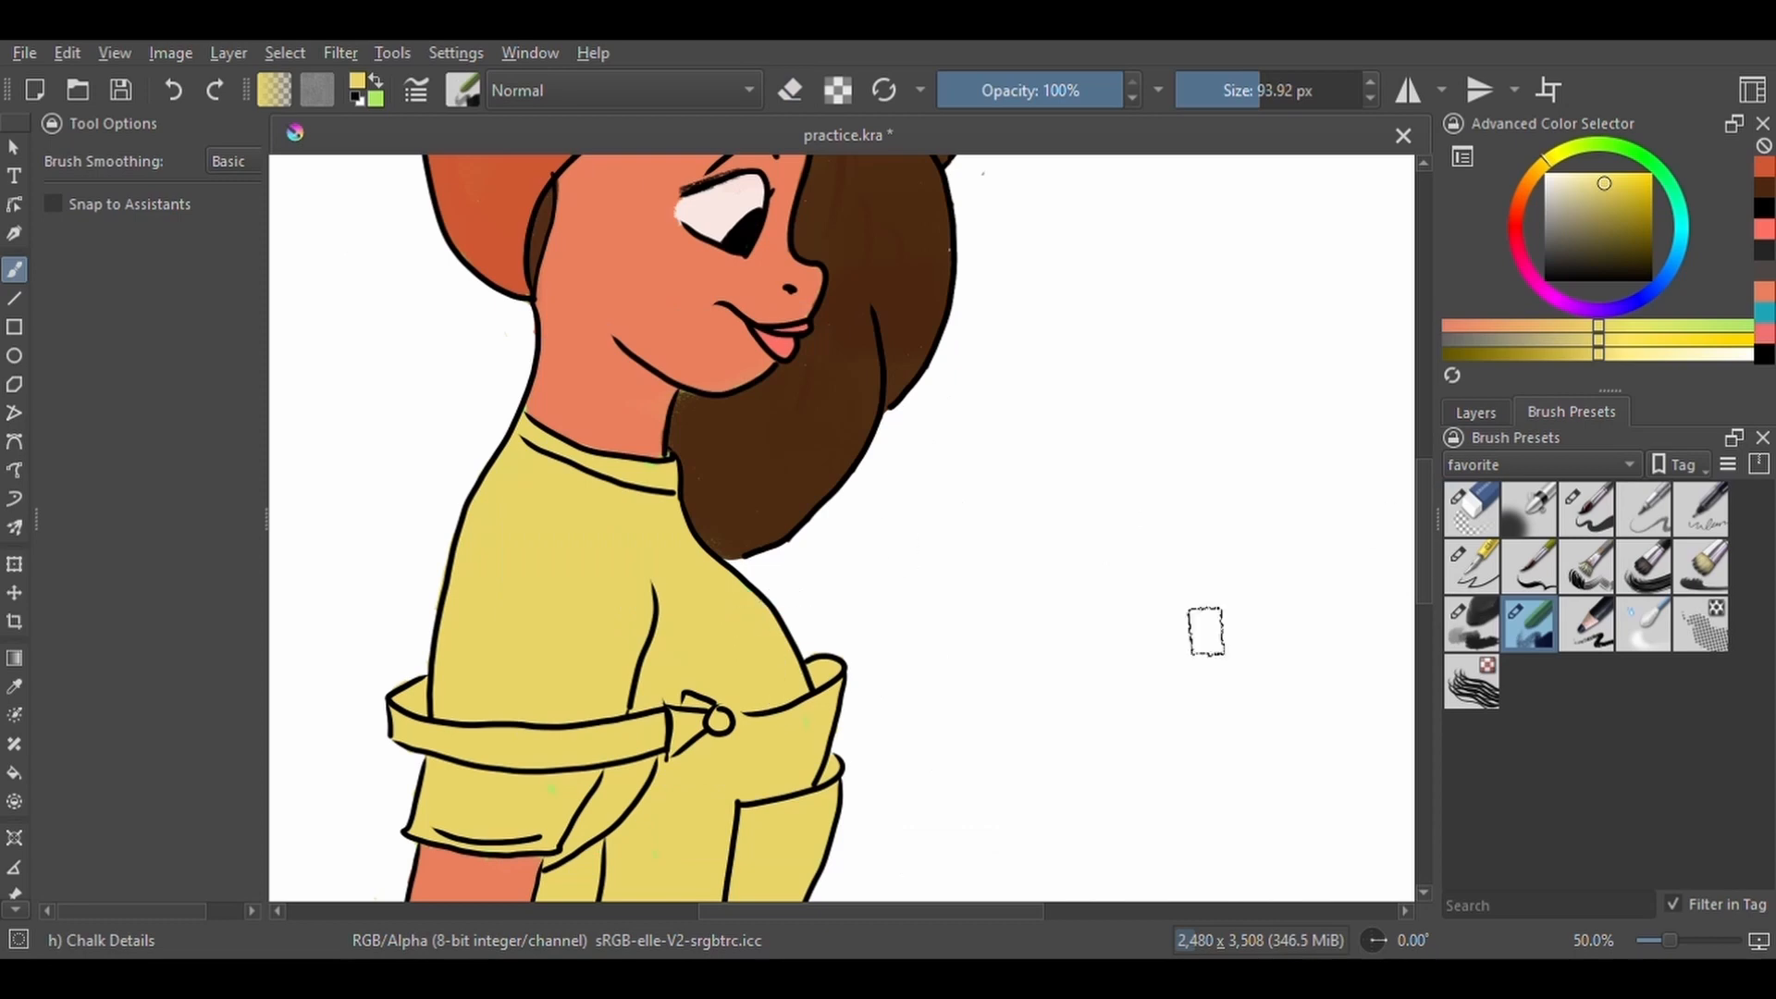
left_click(1475, 413)
left_click(1461, 899)
double_click(1583, 626)
type("sleeve")
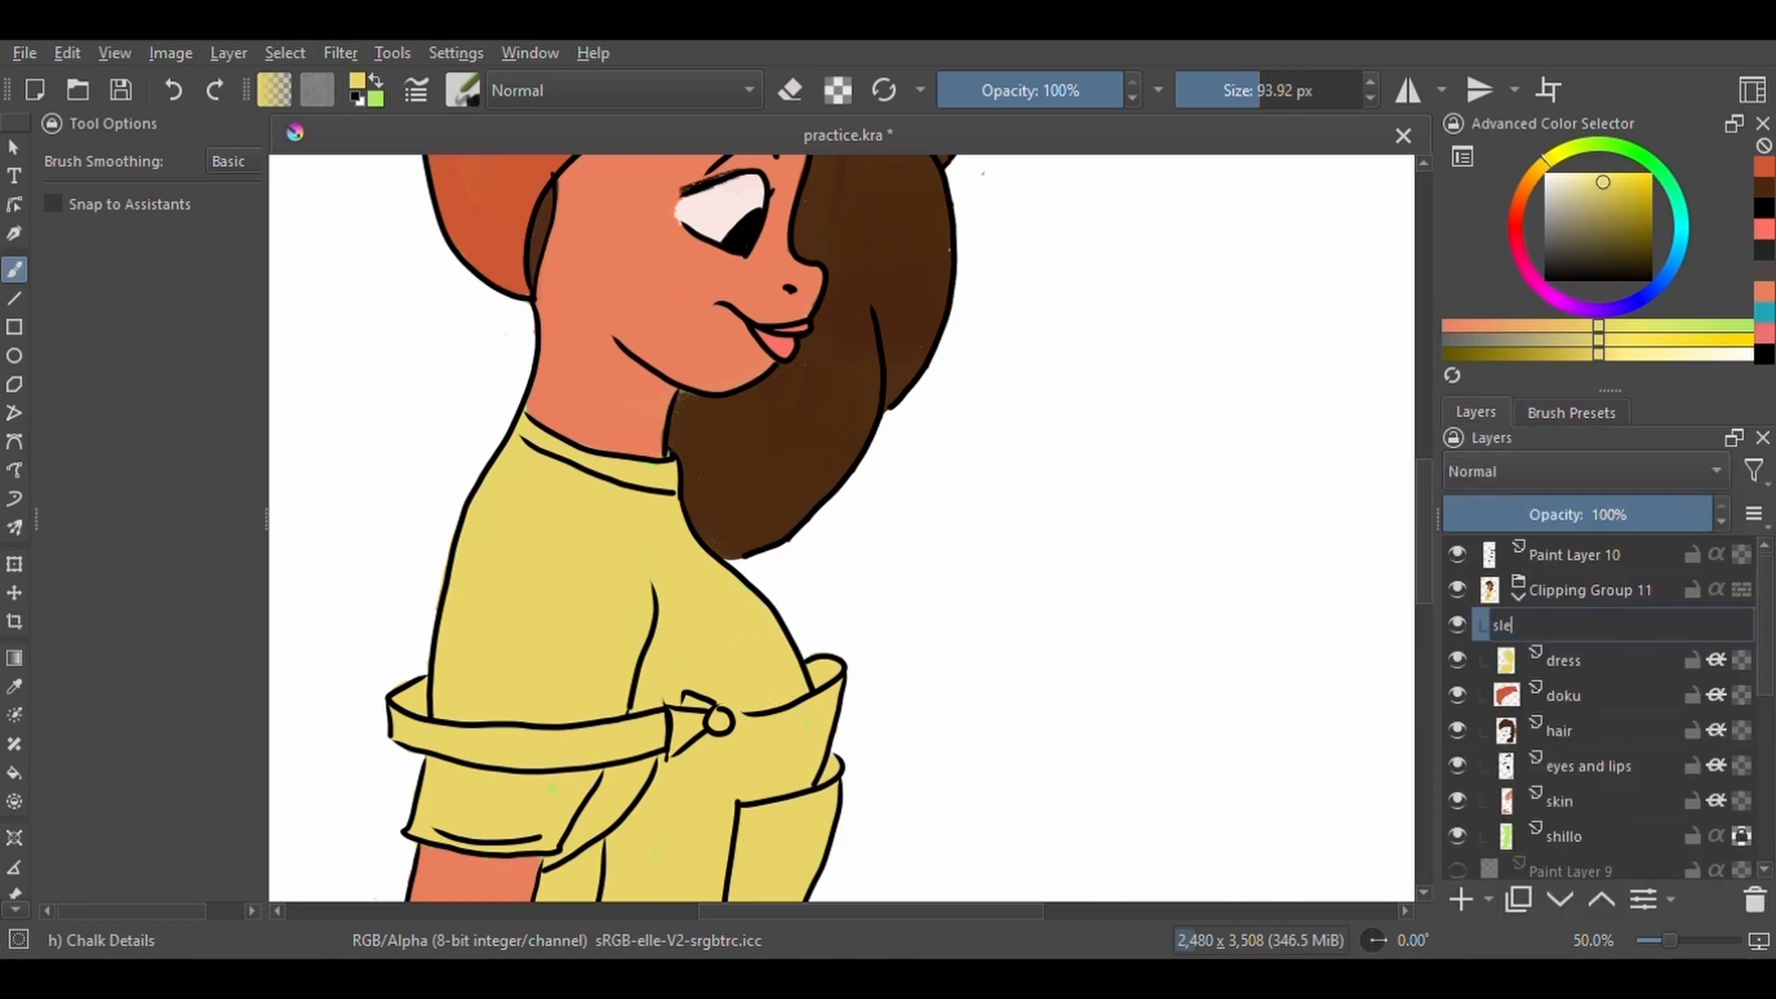
key("Return")
Paint the overalls' strap, knot and bib in warm grey with the Chalk Details brush at 40.24 px.
scroll(1031, 524, "down", 3)
left_click(1558, 223)
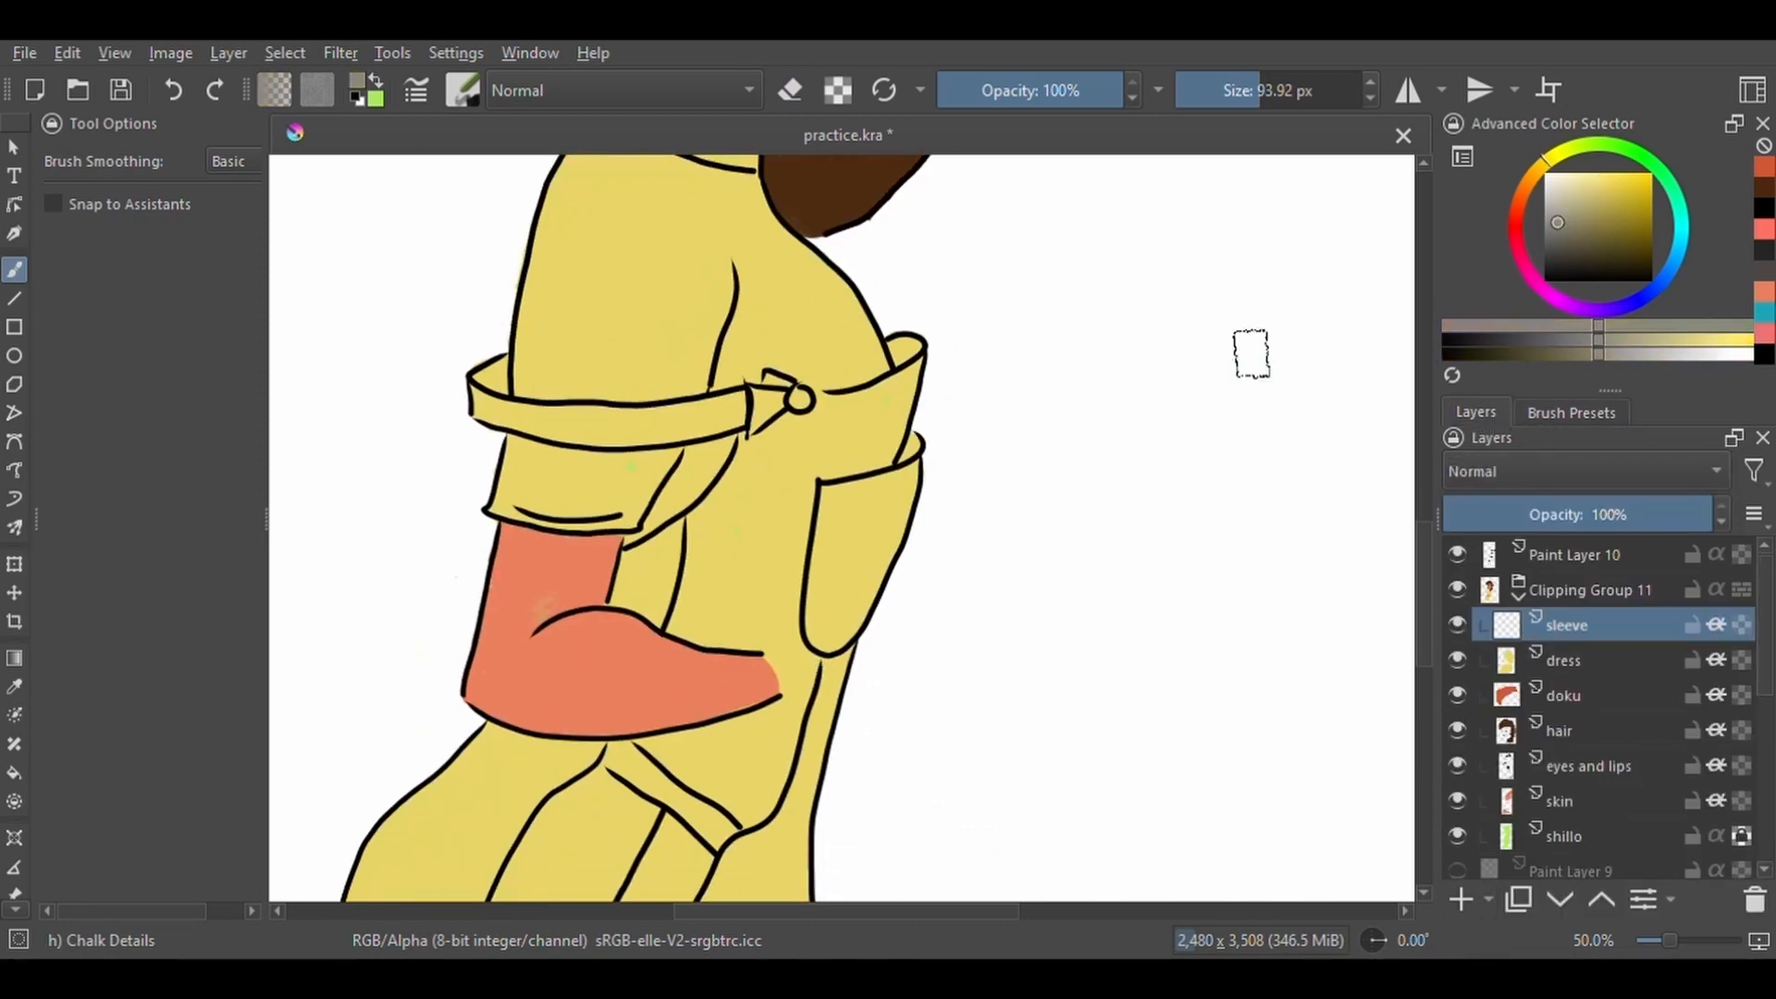
left_click(1239, 91)
mouse_move(770, 532)
left_mouse_down()
mouse_move(833, 551)
mouse_move(820, 583)
left_mouse_up()
mouse_move(906, 387)
left_mouse_down()
mouse_move(902, 356)
mouse_move(772, 389)
mouse_move(824, 426)
mouse_move(476, 389)
mouse_move(615, 433)
mouse_move(888, 434)
mouse_move(792, 461)
mouse_move(614, 595)
mouse_move(795, 574)
mouse_move(712, 518)
mouse_move(647, 546)
mouse_move(672, 598)
left_mouse_up()
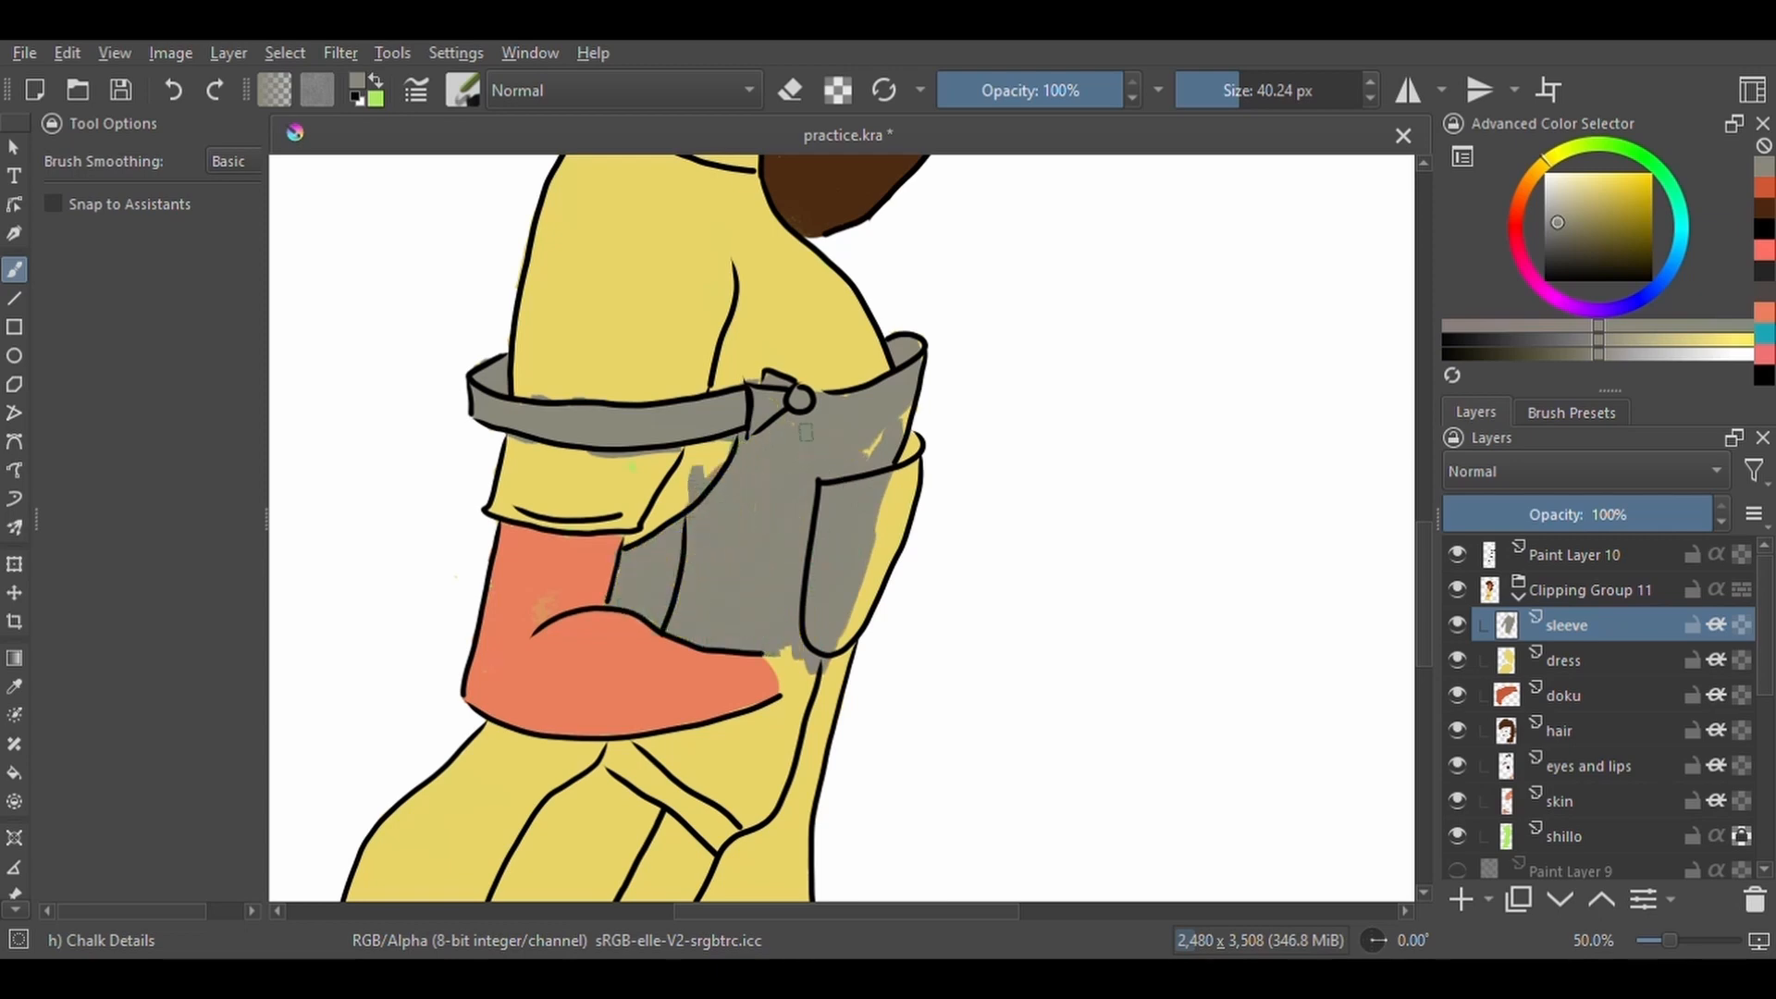
Extend the warm grey over the pocket, hip and trouser legs of the overalls with the Chalk Details brush.
left_click_drag(849, 629, 803, 773)
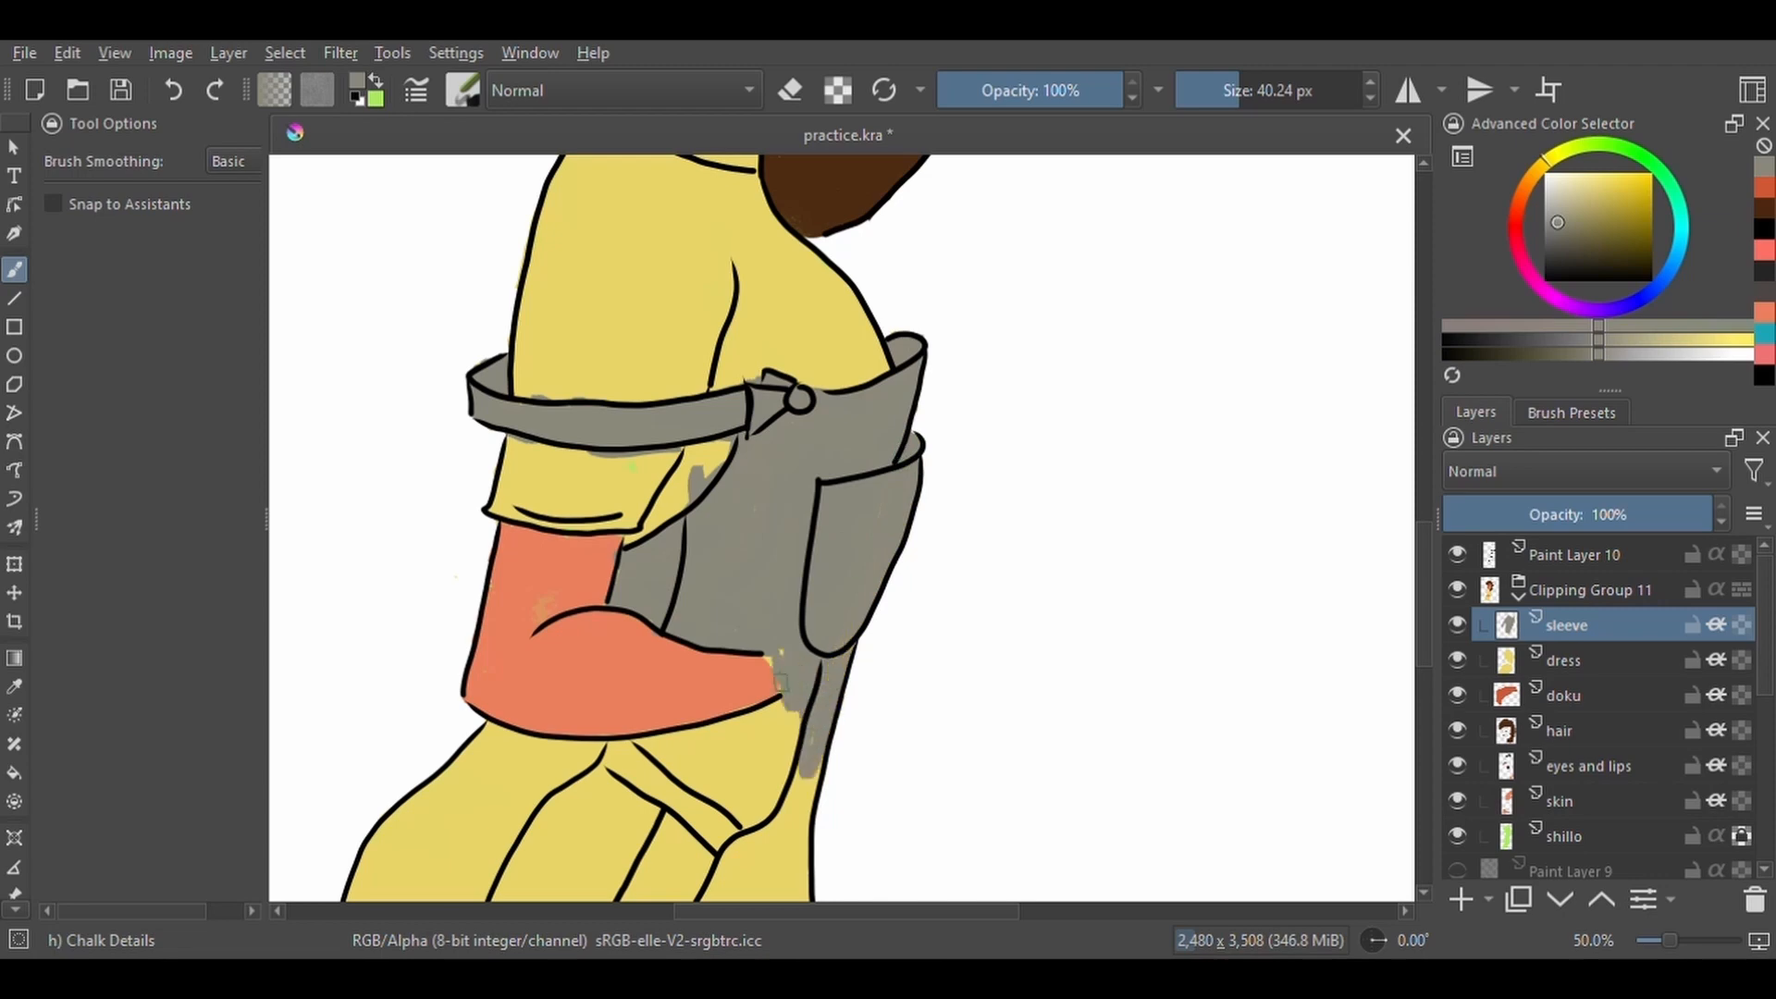
left_click_drag(797, 659, 751, 787)
left_click_drag(832, 740, 898, 505)
left_click_drag(860, 537, 786, 657)
left_click_drag(832, 471, 870, 555)
mouse_move(788, 655)
left_mouse_down()
mouse_move(555, 500)
mouse_move(768, 490)
mouse_move(713, 735)
mouse_move(833, 712)
mouse_move(434, 703)
mouse_move(421, 638)
mouse_move(408, 833)
mouse_move(555, 523)
mouse_move(803, 488)
mouse_move(542, 615)
mouse_move(388, 832)
mouse_move(538, 859)
mouse_move(463, 731)
mouse_move(647, 721)
mouse_move(797, 780)
mouse_move(656, 814)
mouse_move(708, 731)
left_mouse_up()
Erase the grey overspill along the yellow shirt, sleeve and strap with the Eraser Circle at 50 px.
scroll(776, 594, "up", 3)
right_click(844, 567)
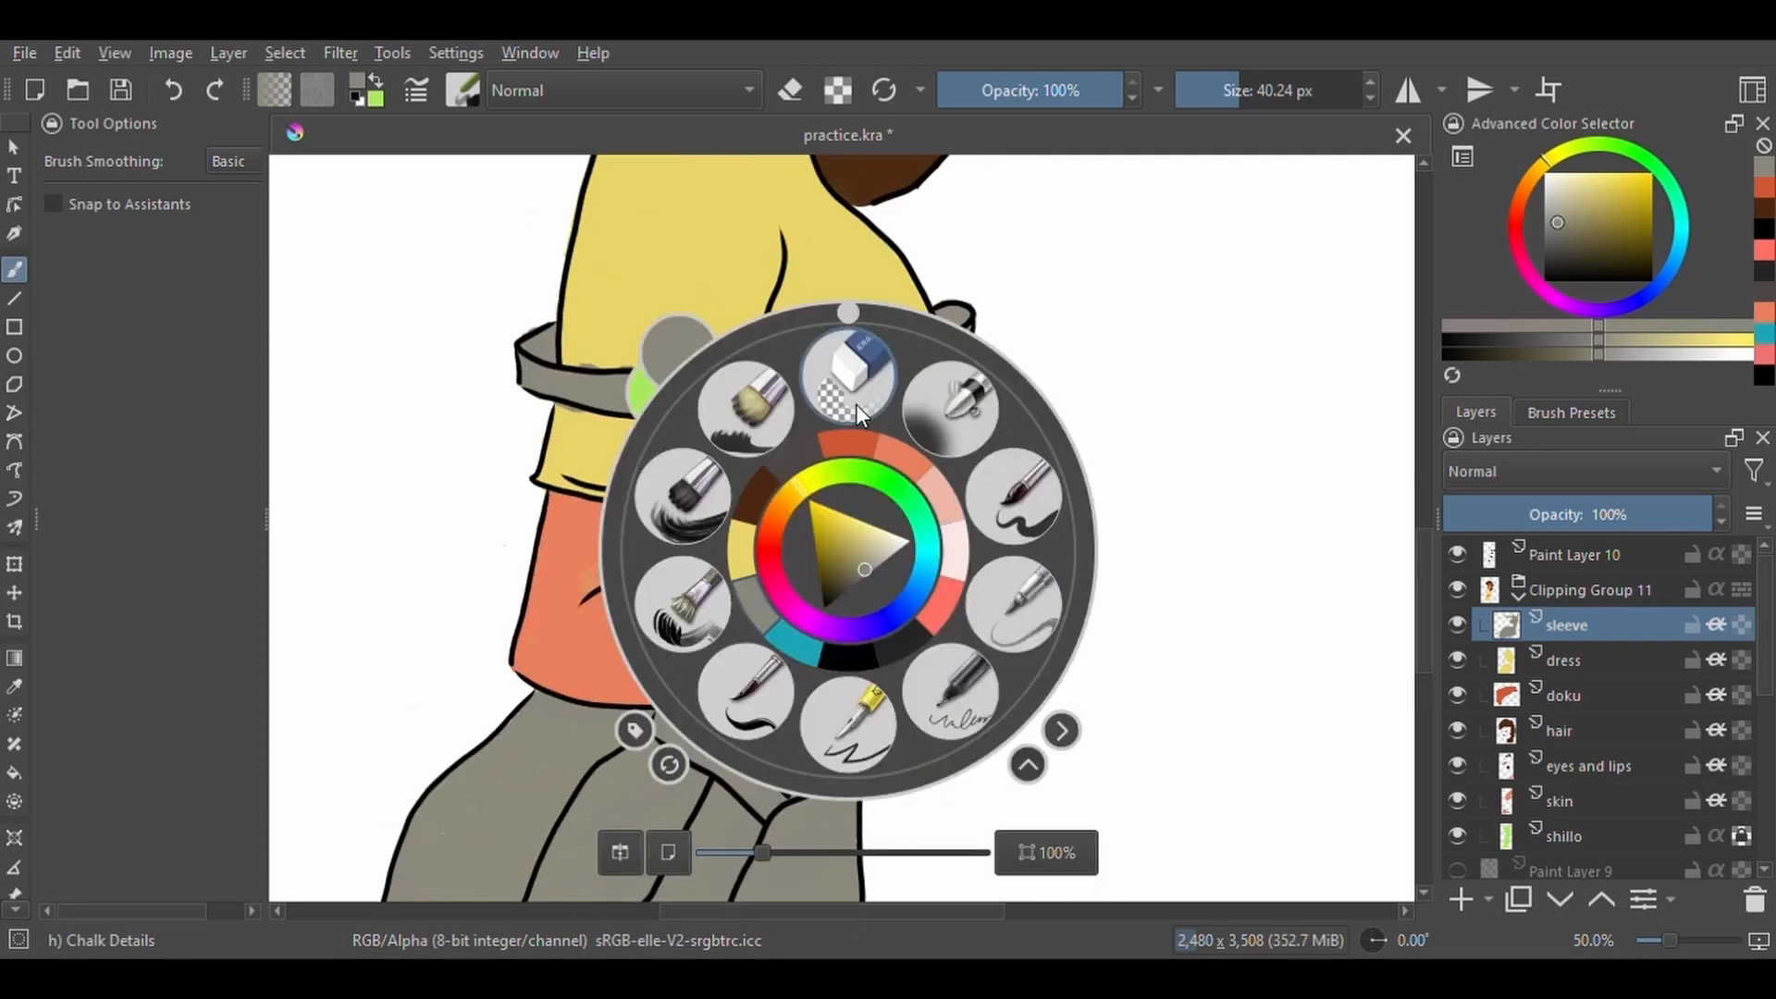
left_click(740, 402)
left_click_drag(572, 421, 720, 428)
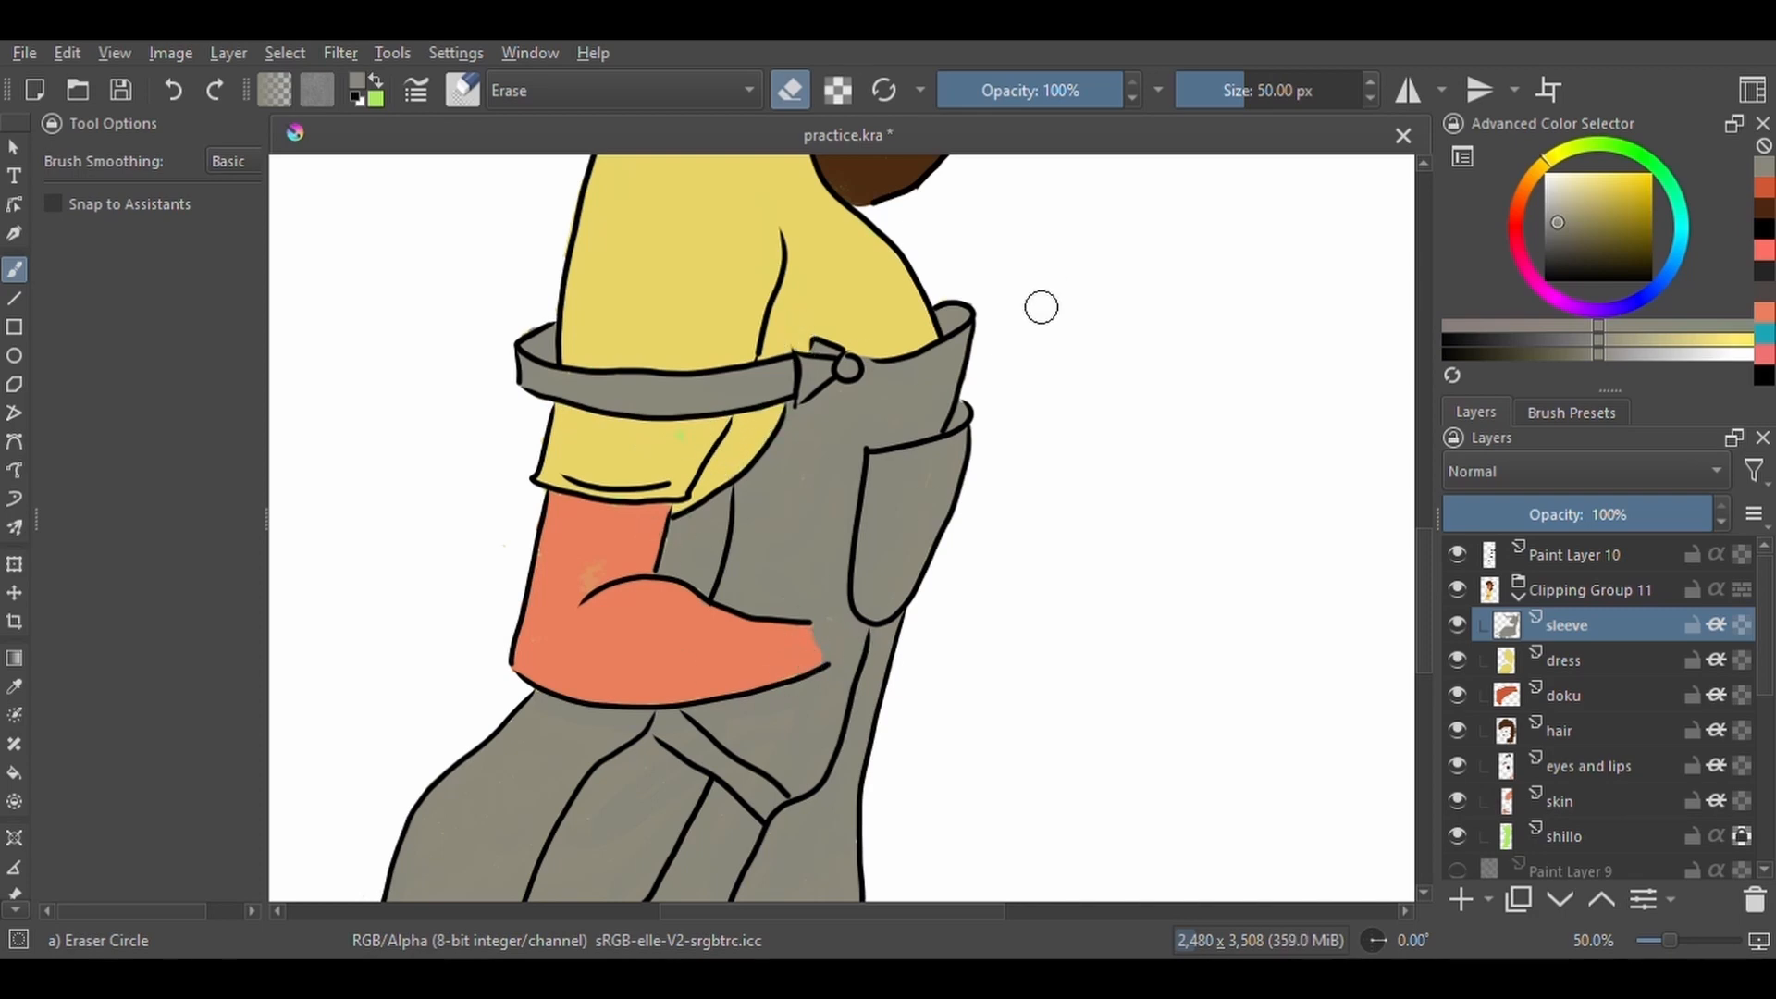
scroll(742, 666, "down", 3)
scroll(872, 450, "down", 3)
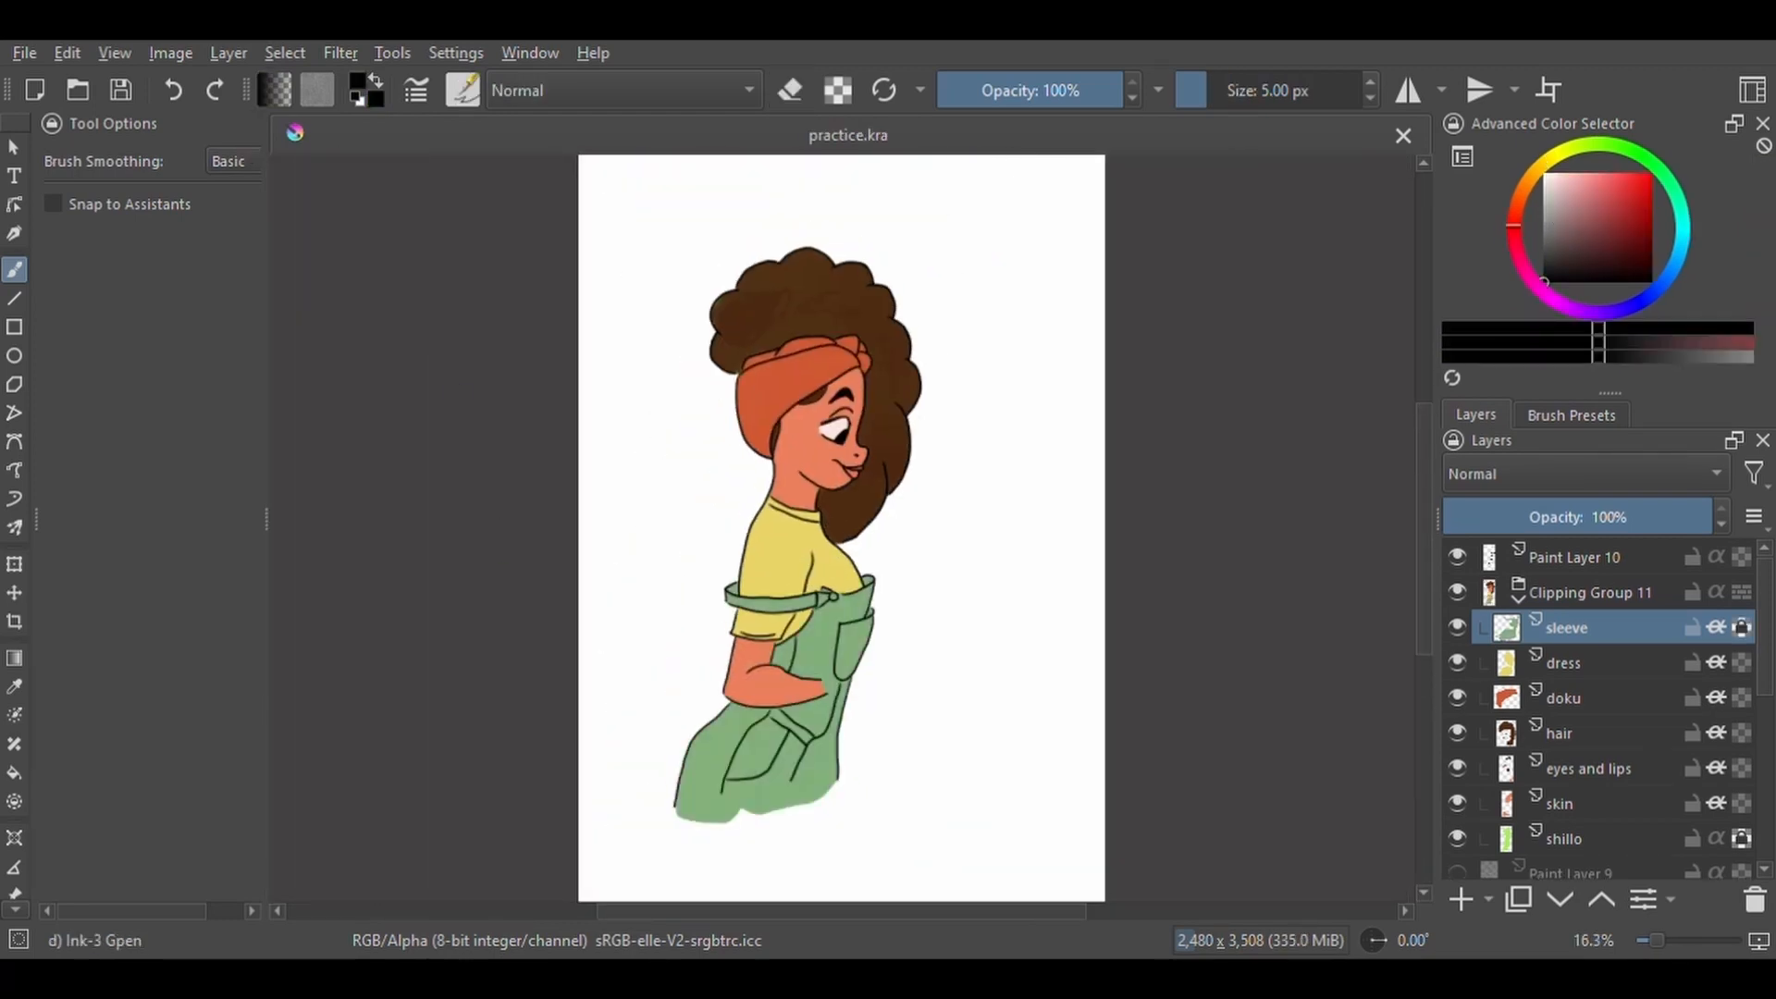
Add a paint layer above "sleeve" and prepare the Charcoal Rock Soft brush at 85 px with a dark brown based on the sampled skin colour.
left_click(1461, 899)
scroll(847, 564, "up", 4)
left_click_drag(772, 435, 818, 701)
left_click(1570, 415)
left_click(1471, 627)
left_click(13, 686)
left_click(751, 449)
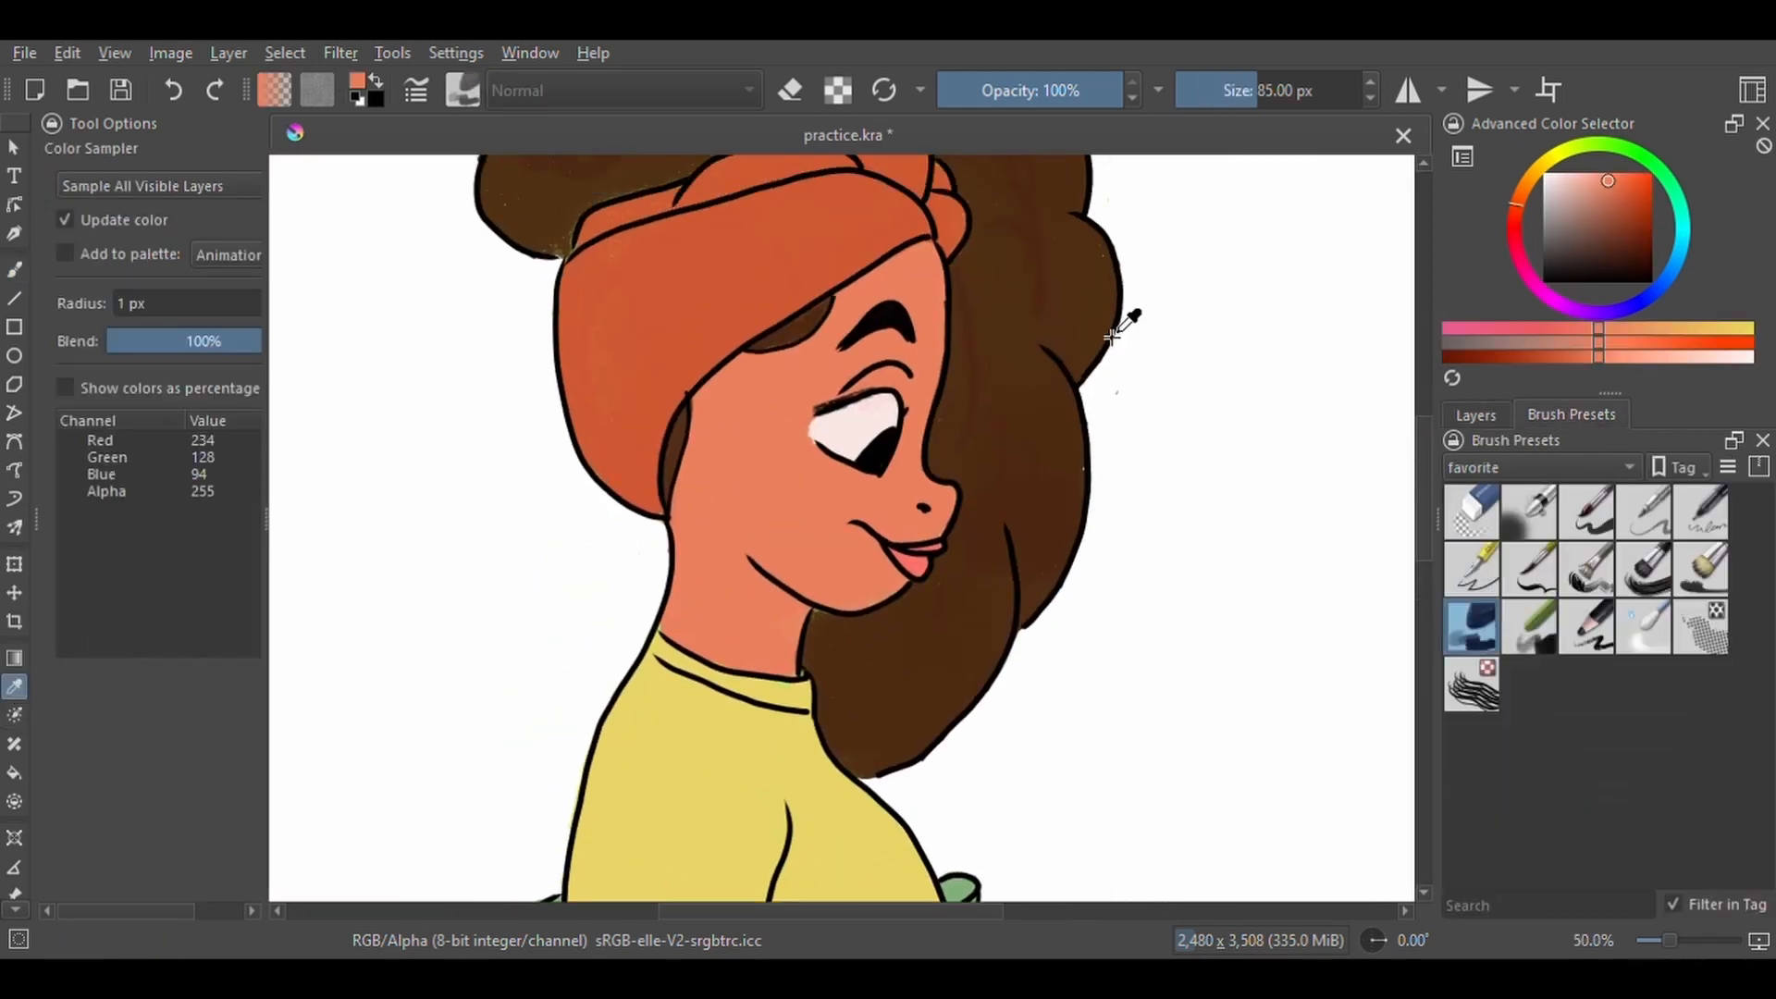
left_click(1640, 231)
Shade the cheek, nose bridge, jaw and forehead in dark brown with the Charcoal Rock Soft brush at 85 px.
left_click(14, 269)
left_click_drag(777, 444, 819, 486)
key("ctrl+z")
mouse_move(751, 418)
left_mouse_down()
mouse_move(909, 524)
mouse_move(871, 473)
mouse_move(936, 490)
left_mouse_up()
left_click_drag(751, 562, 800, 606)
left_click(1476, 415)
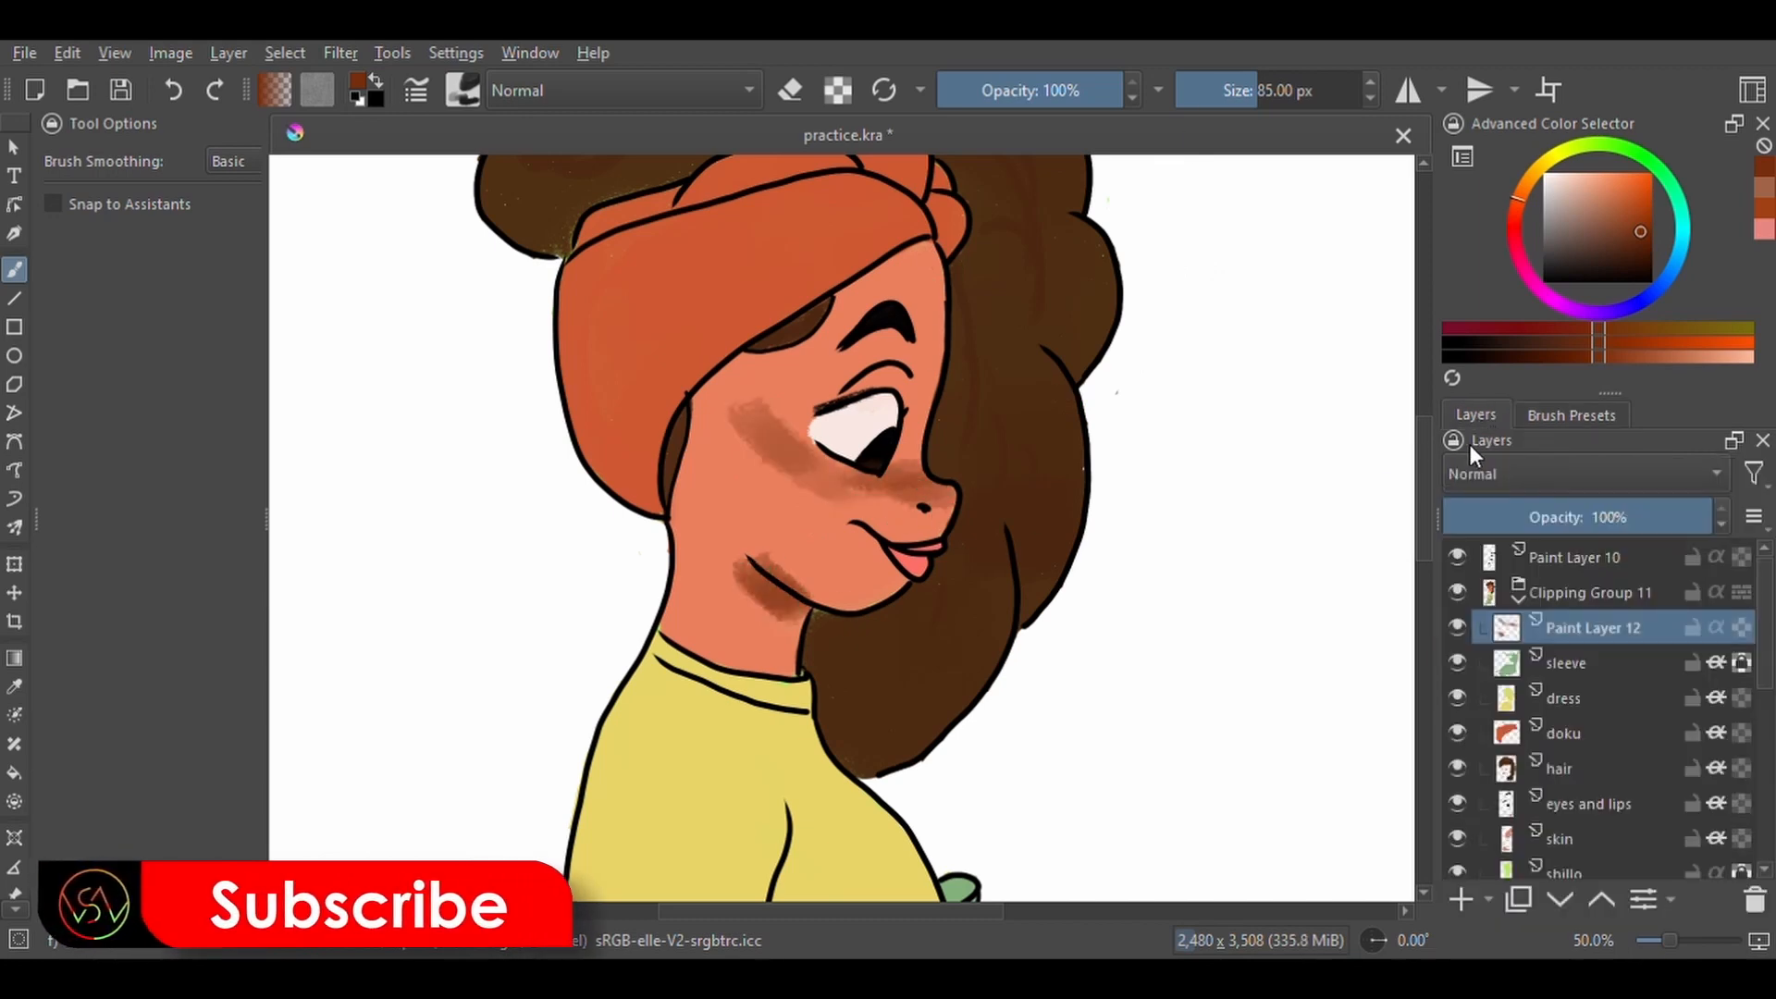
left_click_drag(935, 263, 911, 337)
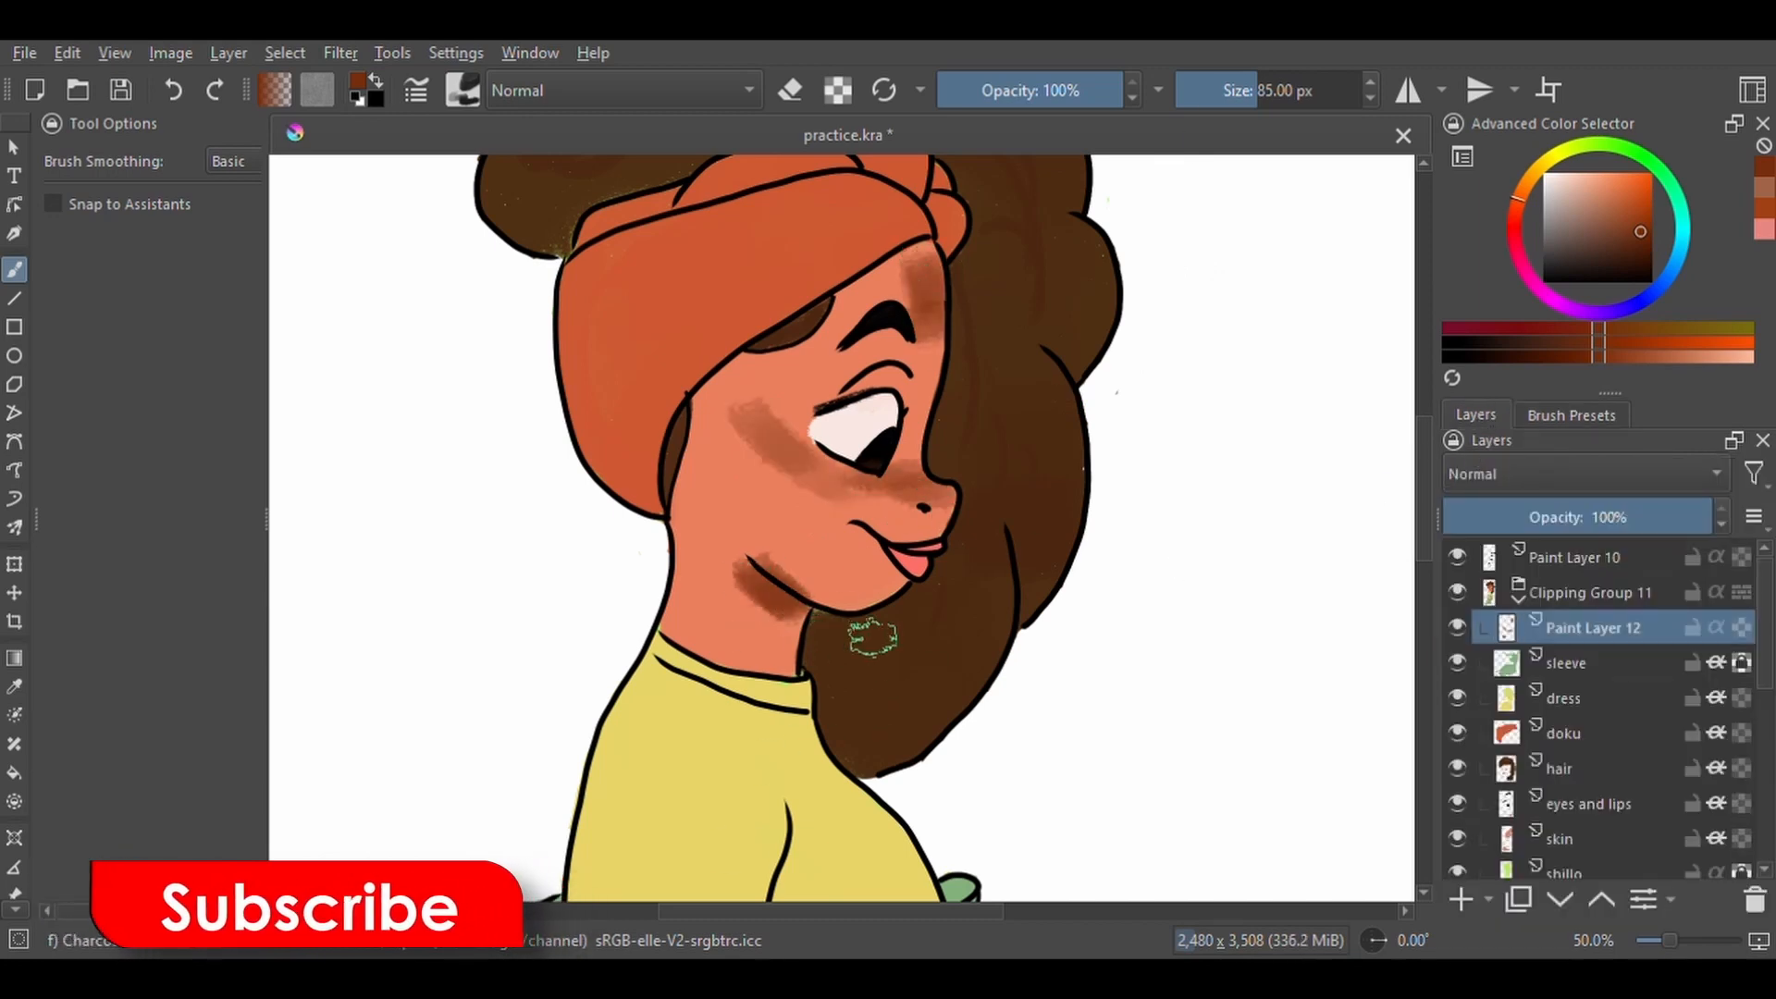
Shade the arm beneath the sleeve cuff and at the elbow with the same dark brown.
left_click_drag(816, 647, 819, 204)
left_click_drag(575, 636, 653, 643)
left_click_drag(537, 775, 576, 807)
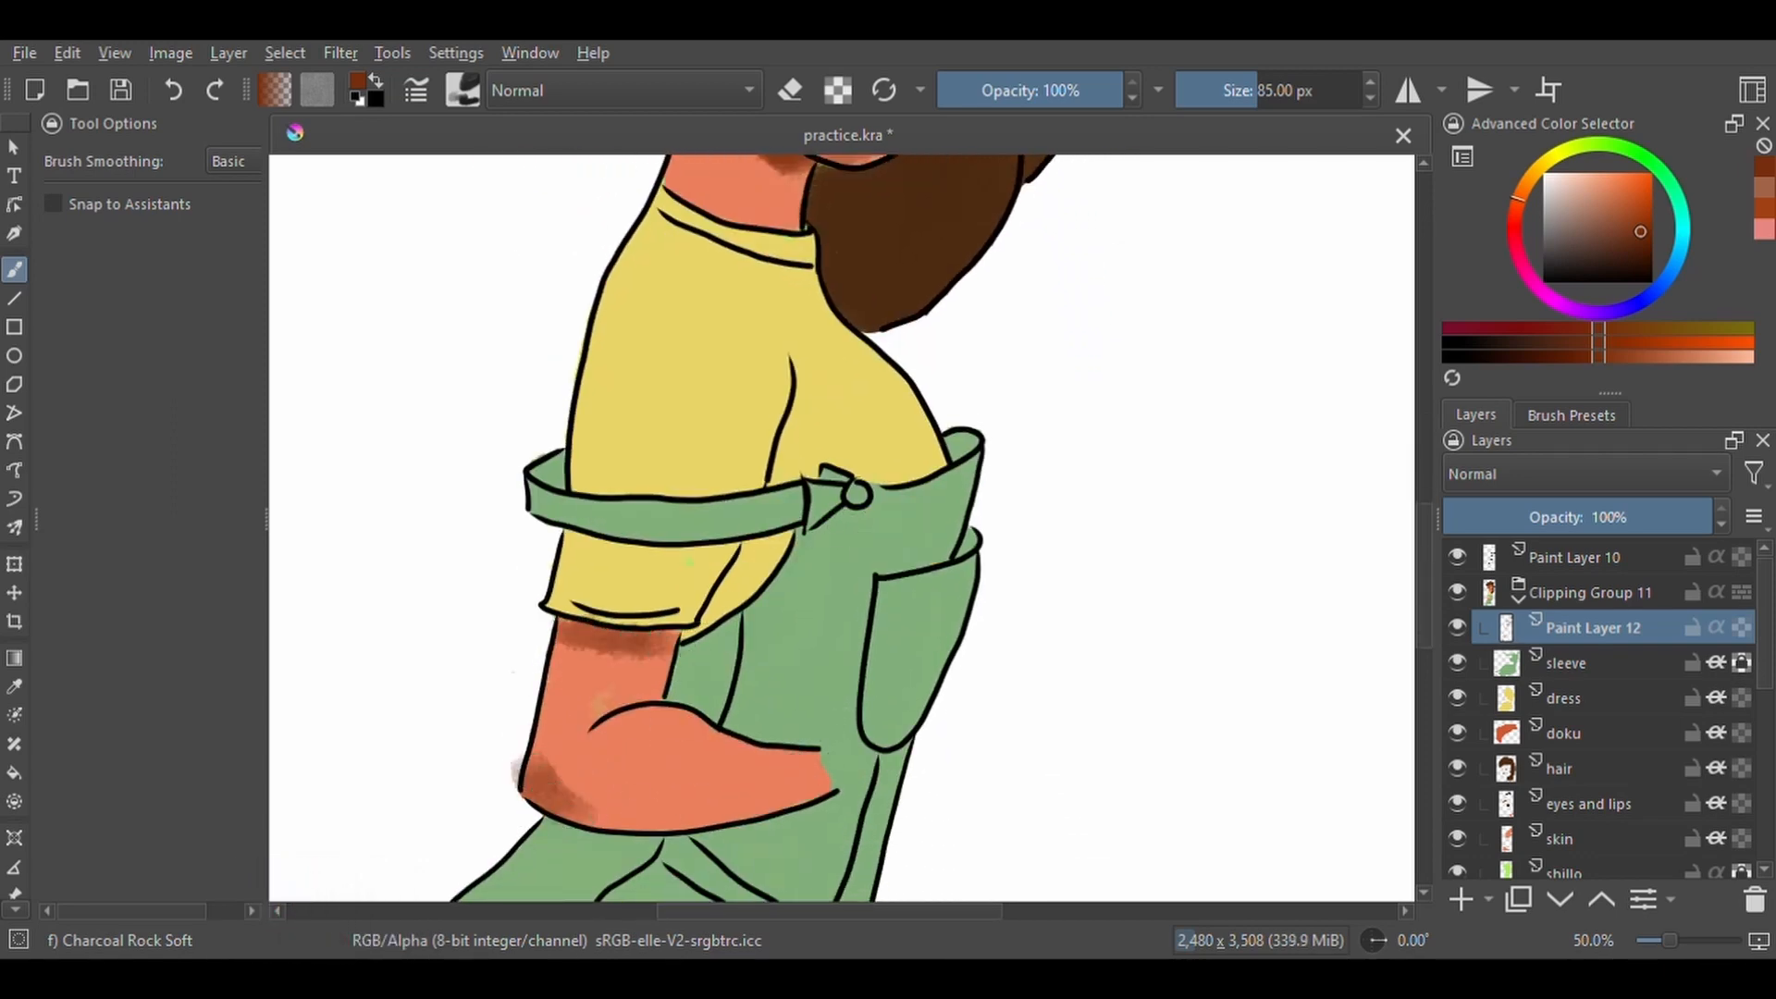
Soften the brown shadows on the face and jaw with the Blender Blur brush at 60 px.
scroll(1026, 746, "up", 5)
left_click(1573, 414)
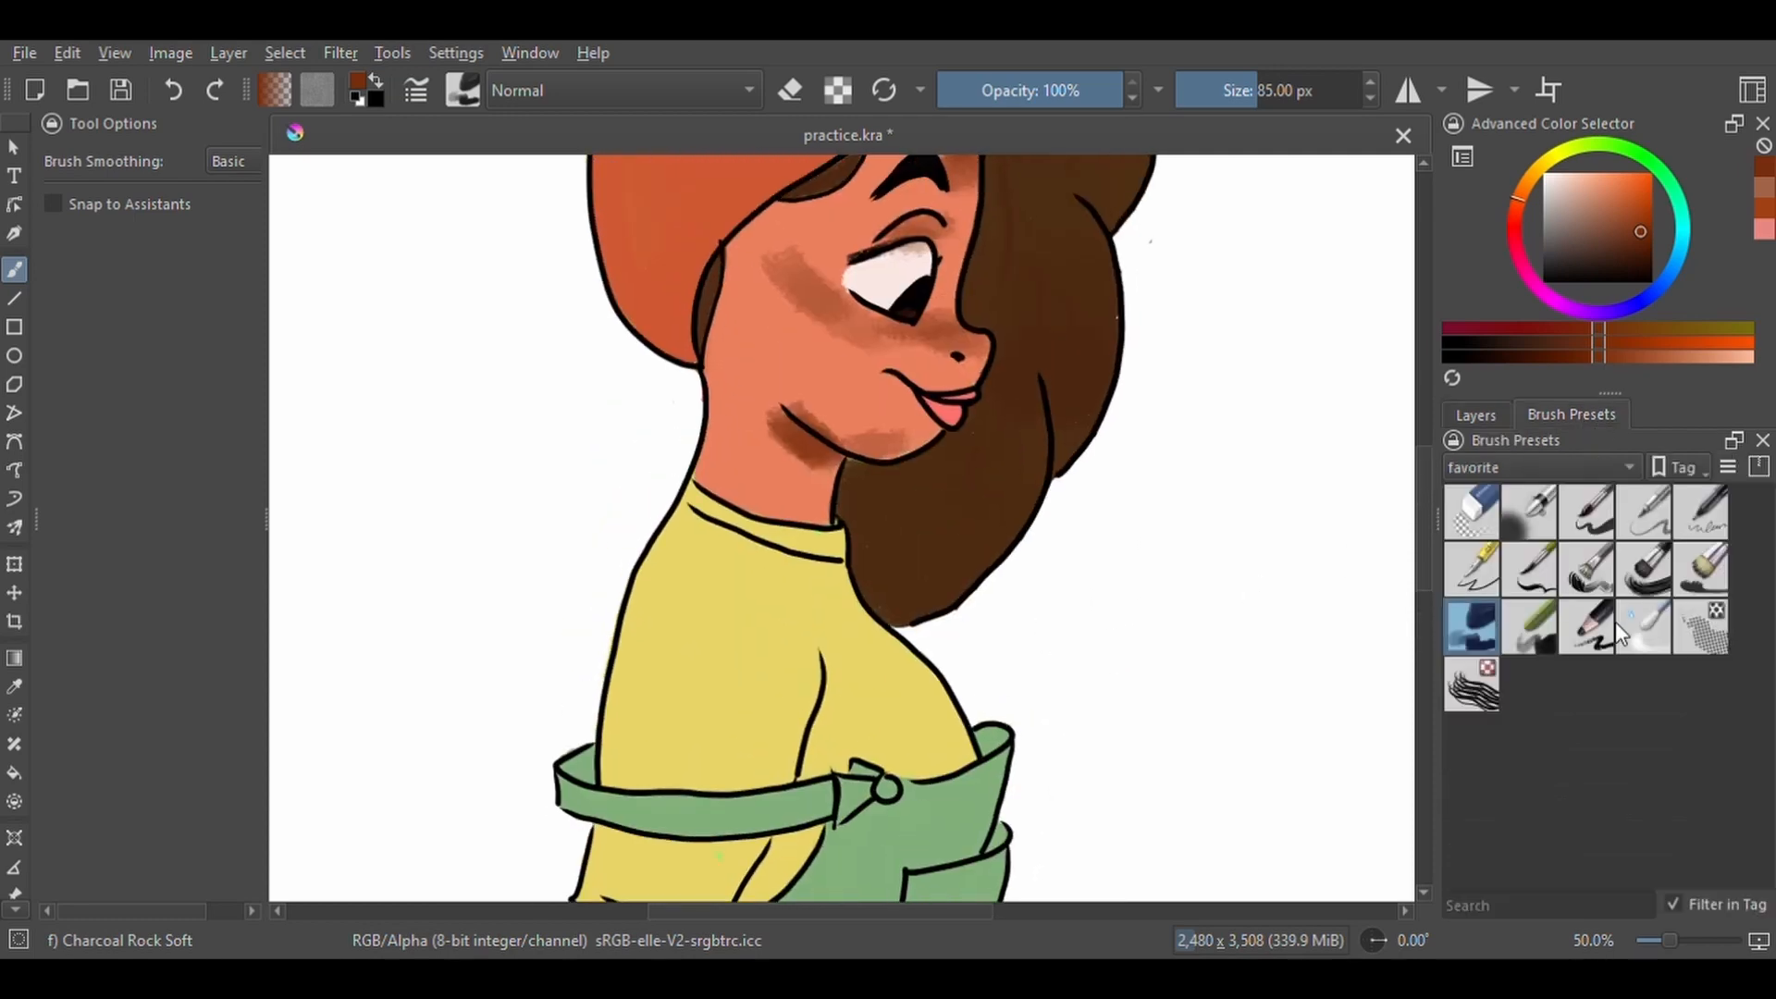
left_click(1644, 627)
left_click_drag(936, 294, 941, 385)
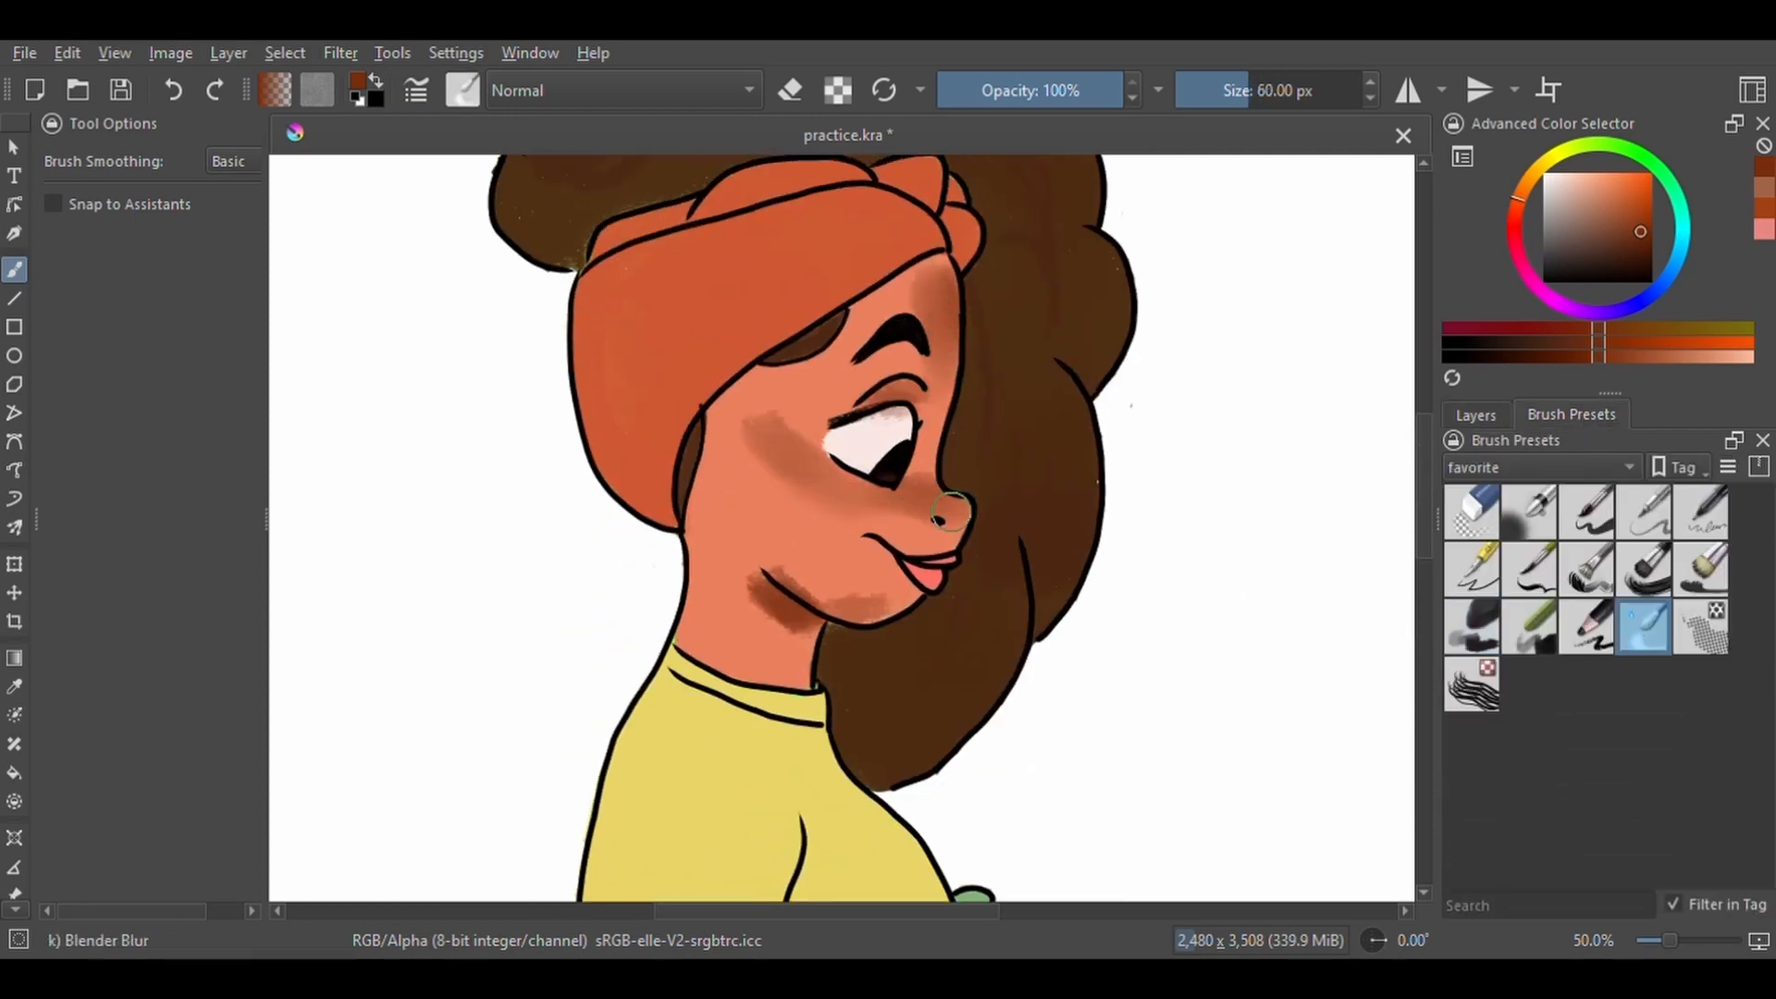
mouse_move(881, 605)
left_mouse_down()
mouse_move(832, 593)
mouse_move(800, 634)
left_mouse_up()
Blend the brown shadows below the sleeve cuff and at the elbow with the Blender Blur brush at 60 px.
scroll(778, 310, "down", 3)
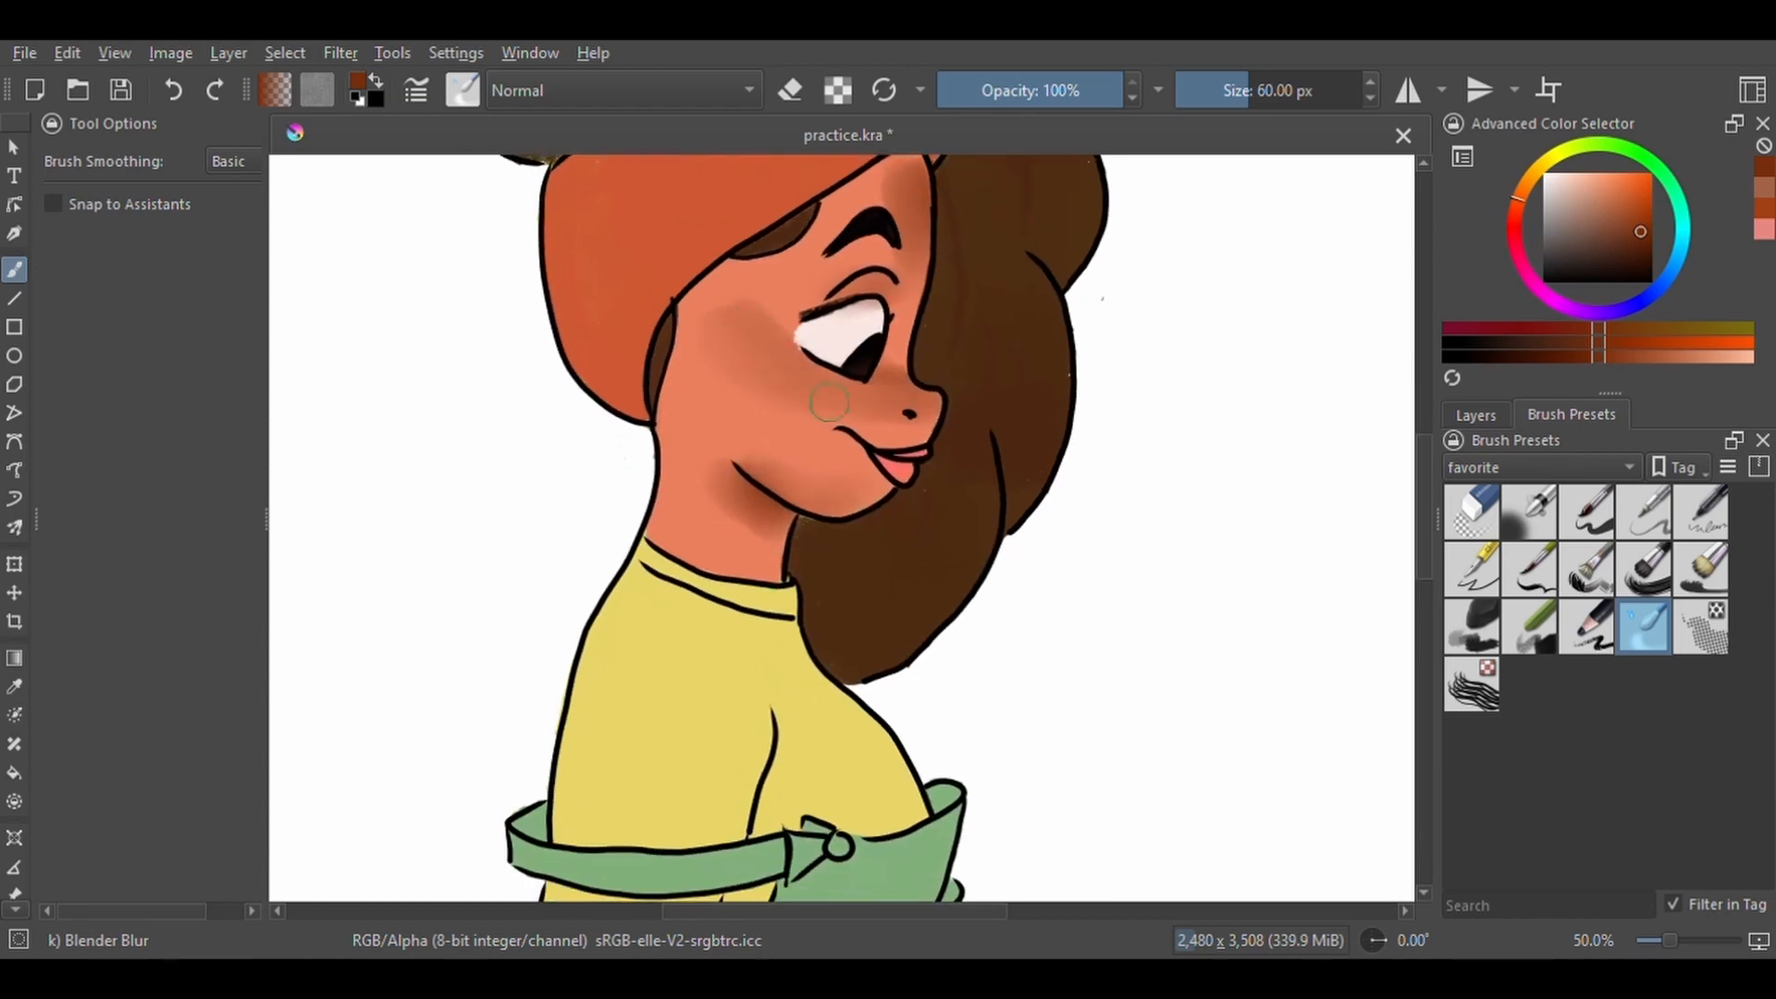
scroll(885, 349, "down", 3)
scroll(560, 733, "down", 2)
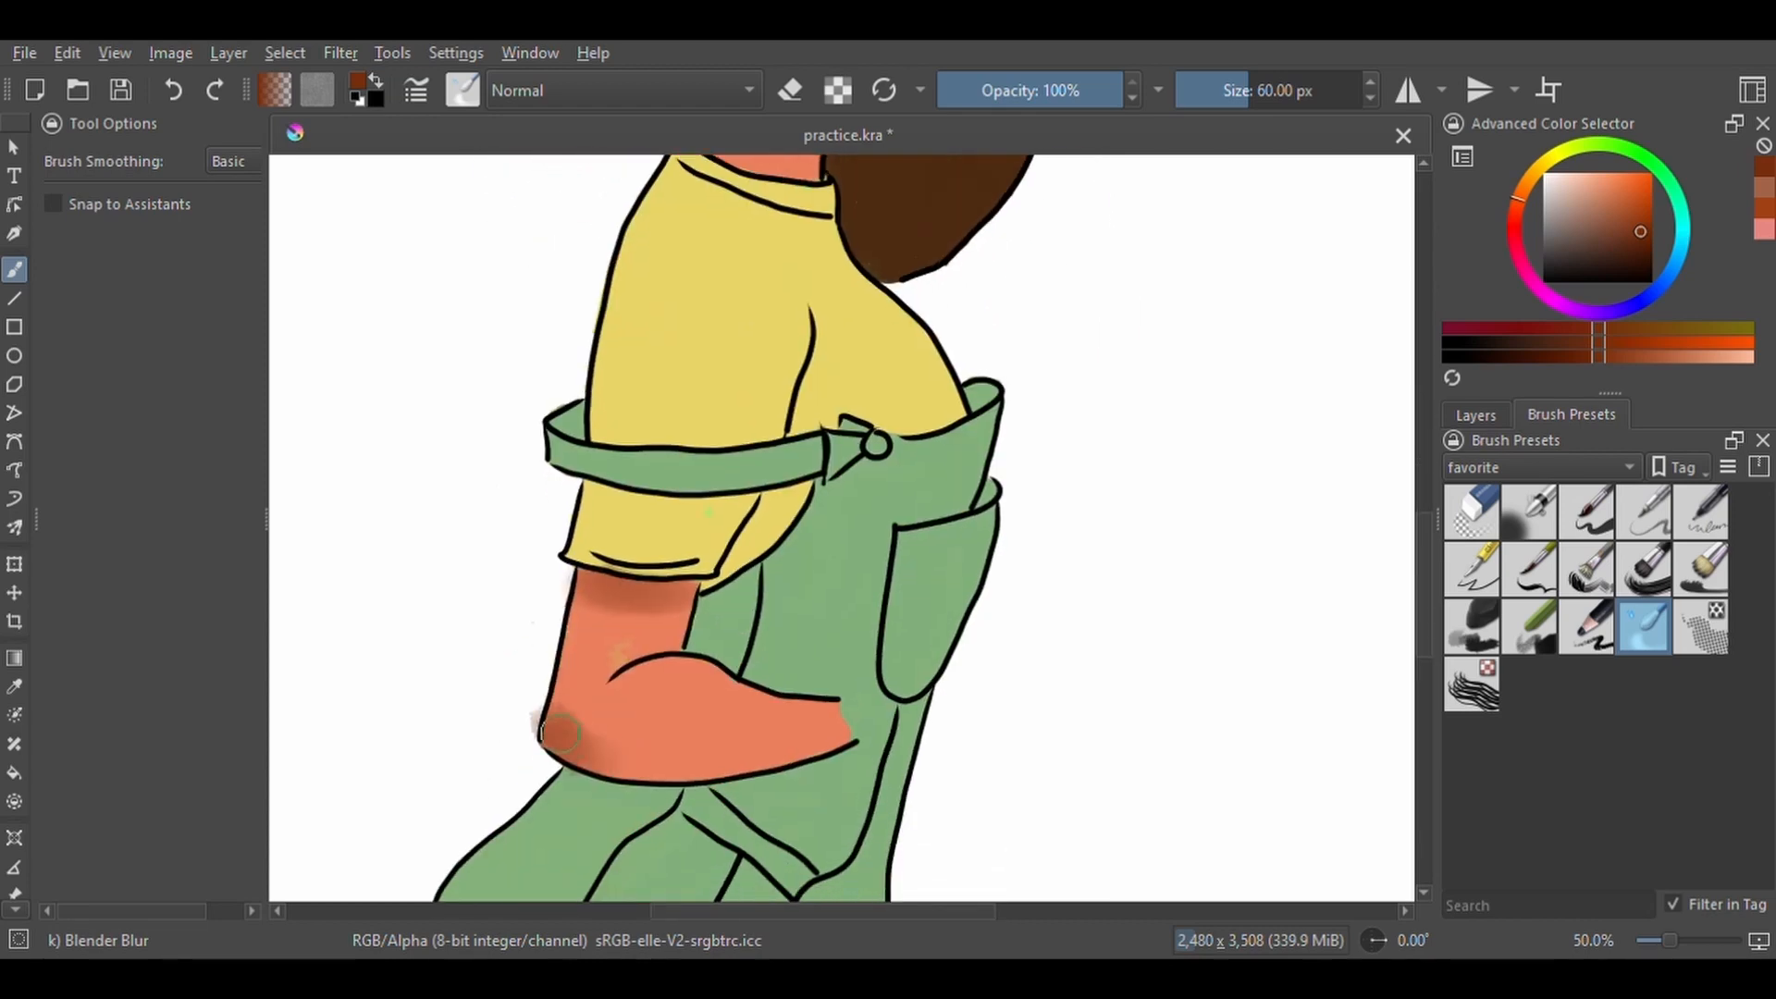
scroll(676, 764, "up", 5)
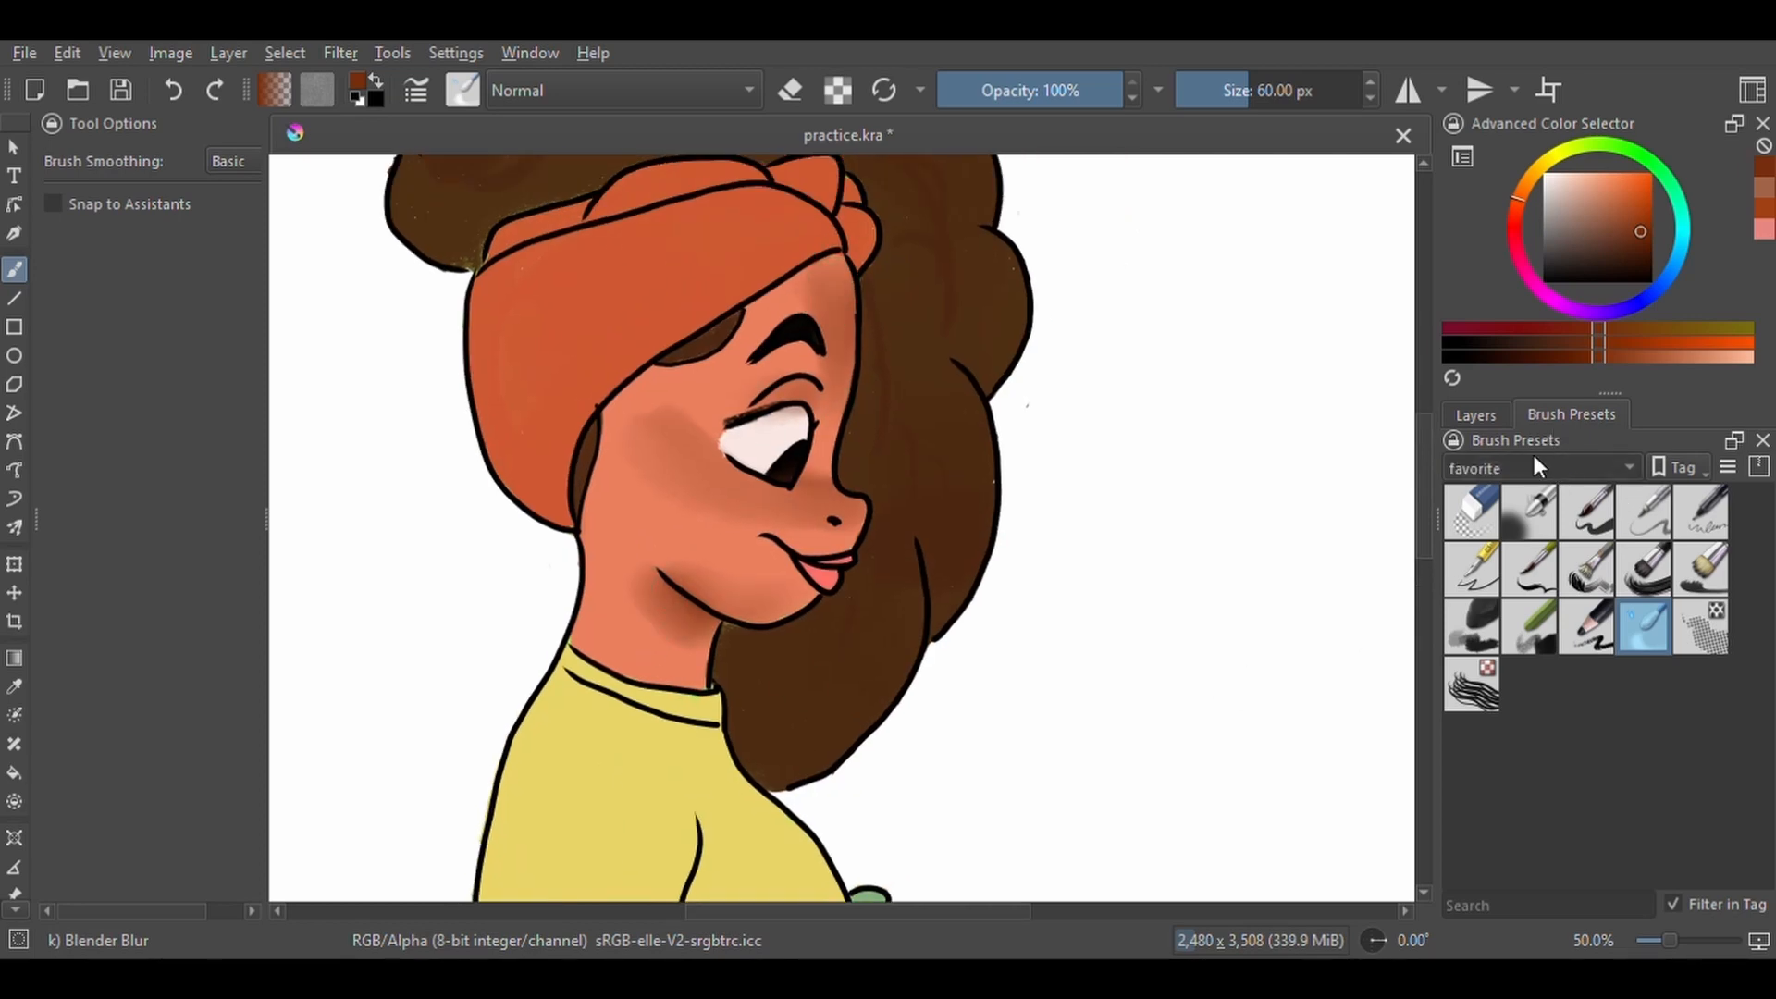
Show all brush presets and choose the Chalk Grainy brush at 90 px.
left_click(1514, 403)
left_click(1559, 467)
left_click(1562, 435)
left_click_drag(1766, 688, 1762, 653)
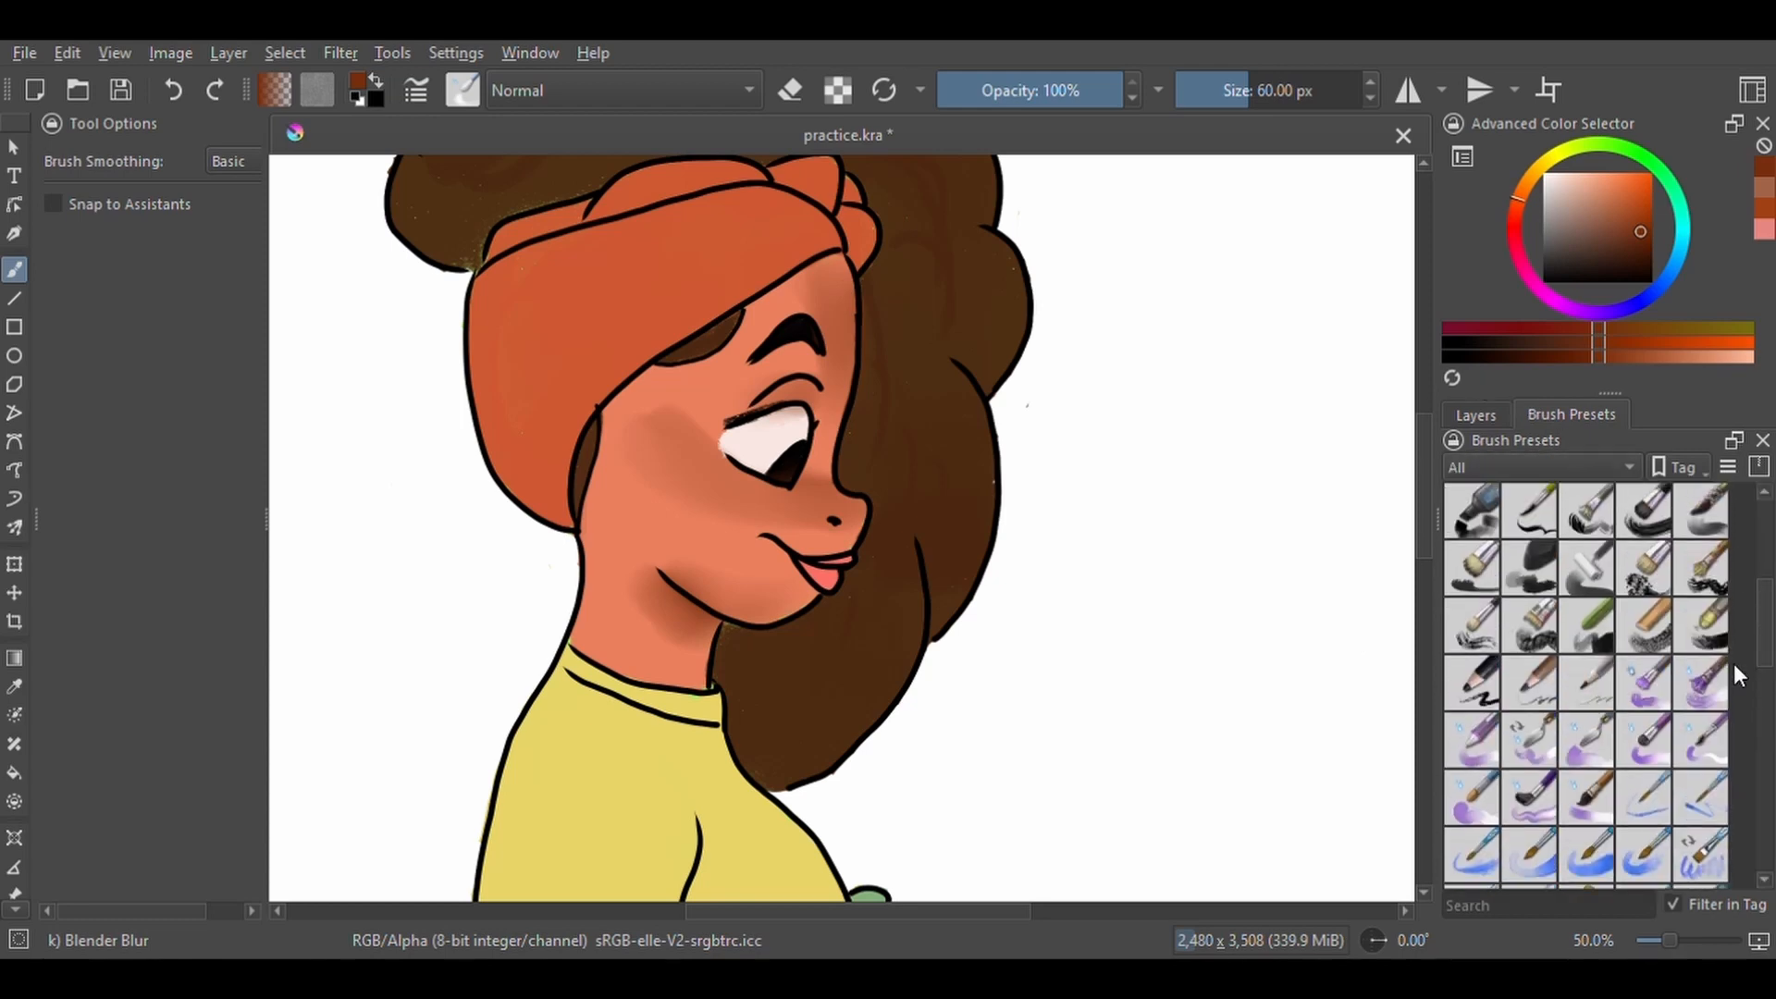
left_click(1644, 626)
key("minus")
Add a paint layer on top of the clipping group, rename the skin-shading layer "tones", and name the new one "noise".
left_click(1475, 415)
left_click(1462, 900)
left_click(1591, 671)
double_click(1590, 666)
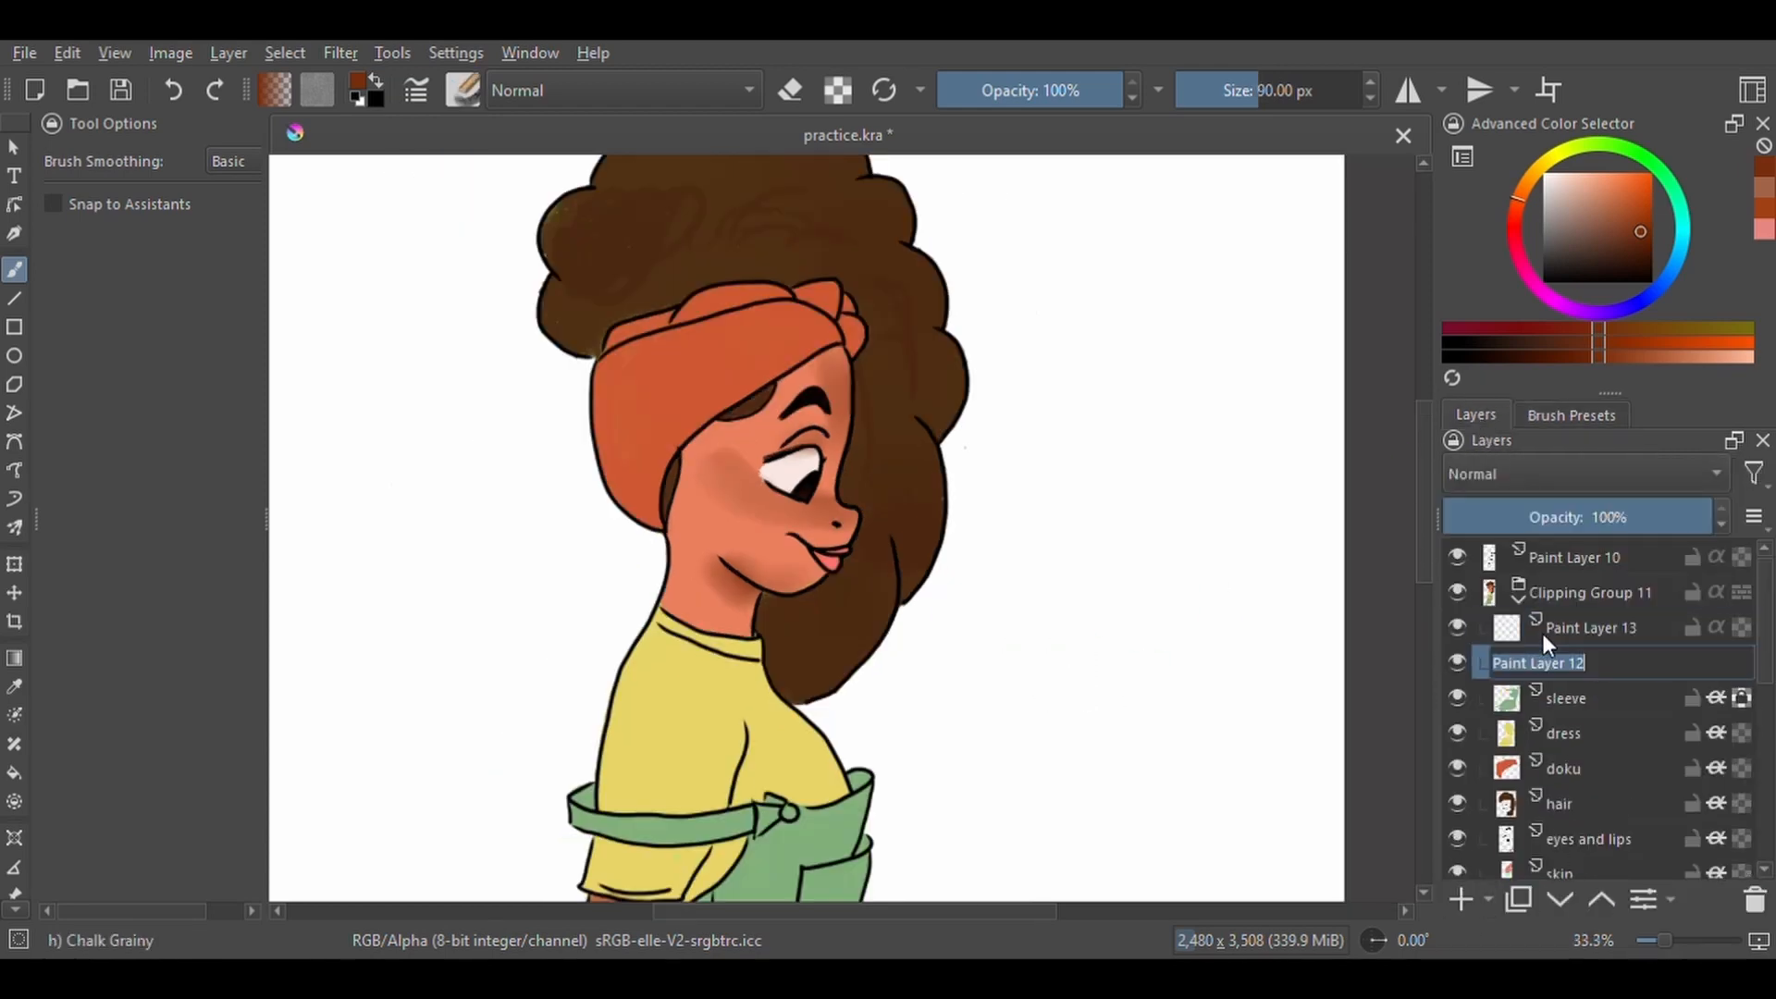
type("tones")
key("Return")
double_click(1543, 629)
type("noise")
key("Return")
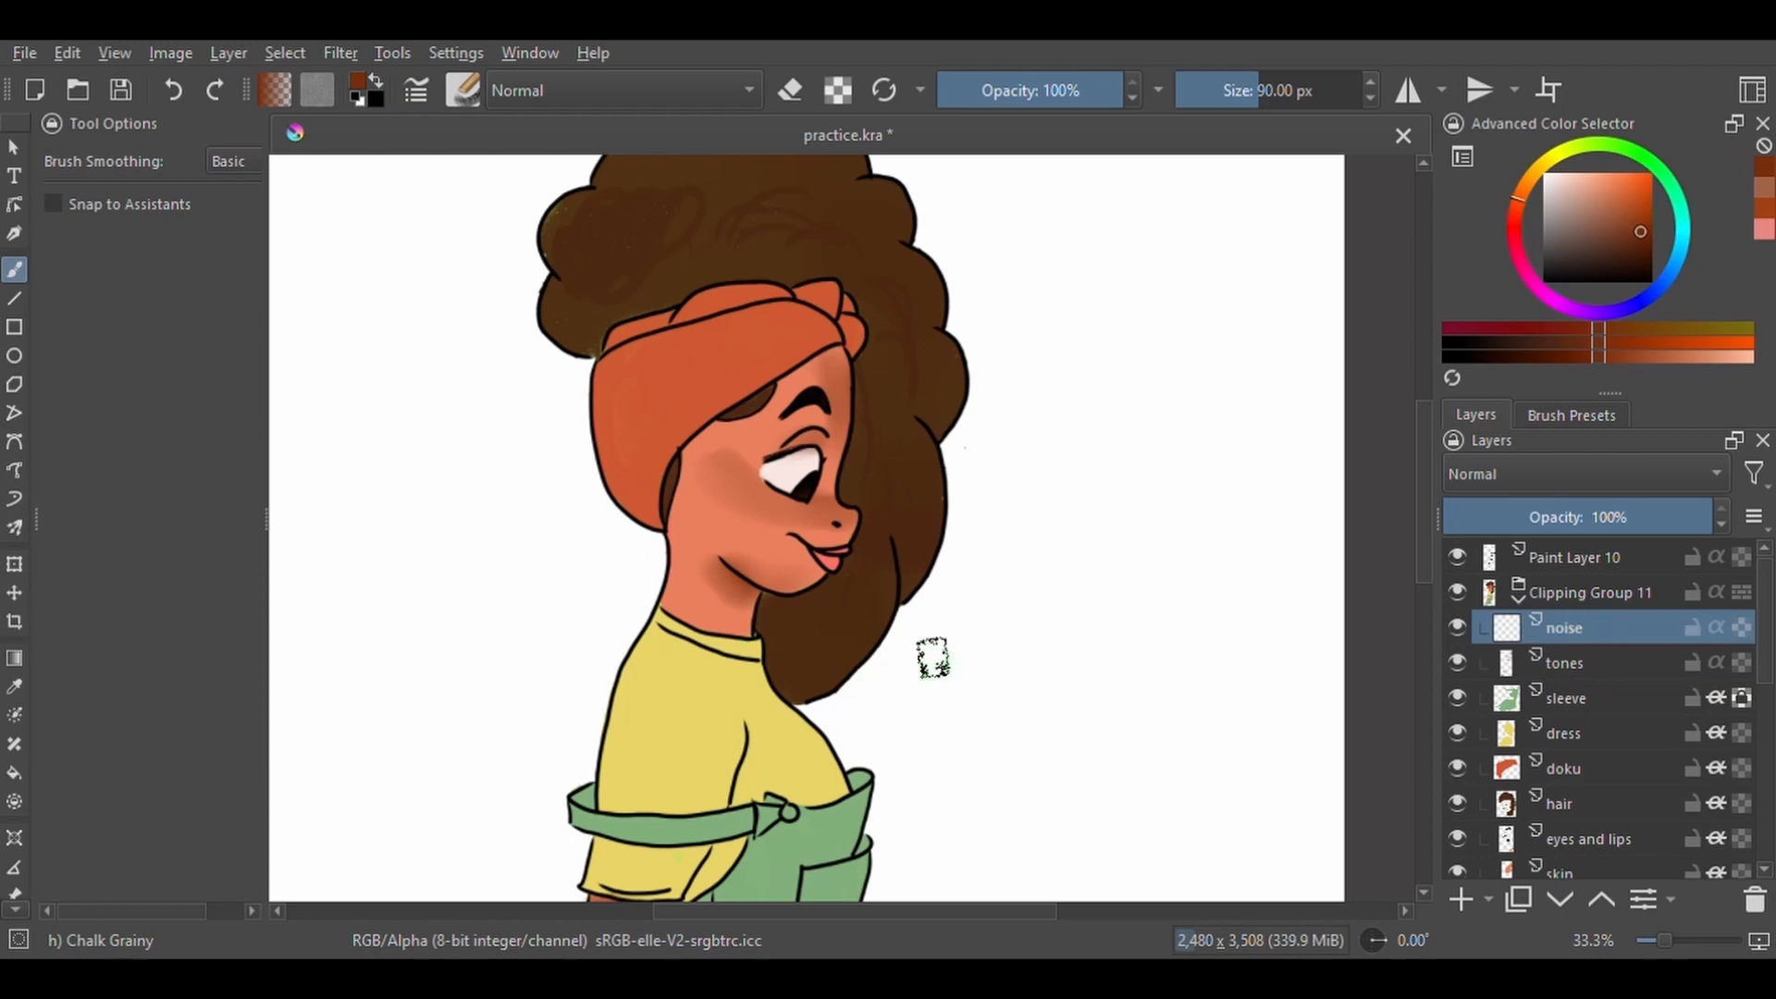
Turn on alpha inheritance for the "tones" and "noise" layers.
scroll(895, 667, "down", 5)
left_click(1716, 663)
left_click(1716, 628)
Sample the overalls' green, try Chalk Grainy strokes at 90 px around the pocket and sleeve, and undo the last stroke.
left_click(14, 686)
left_click(833, 555)
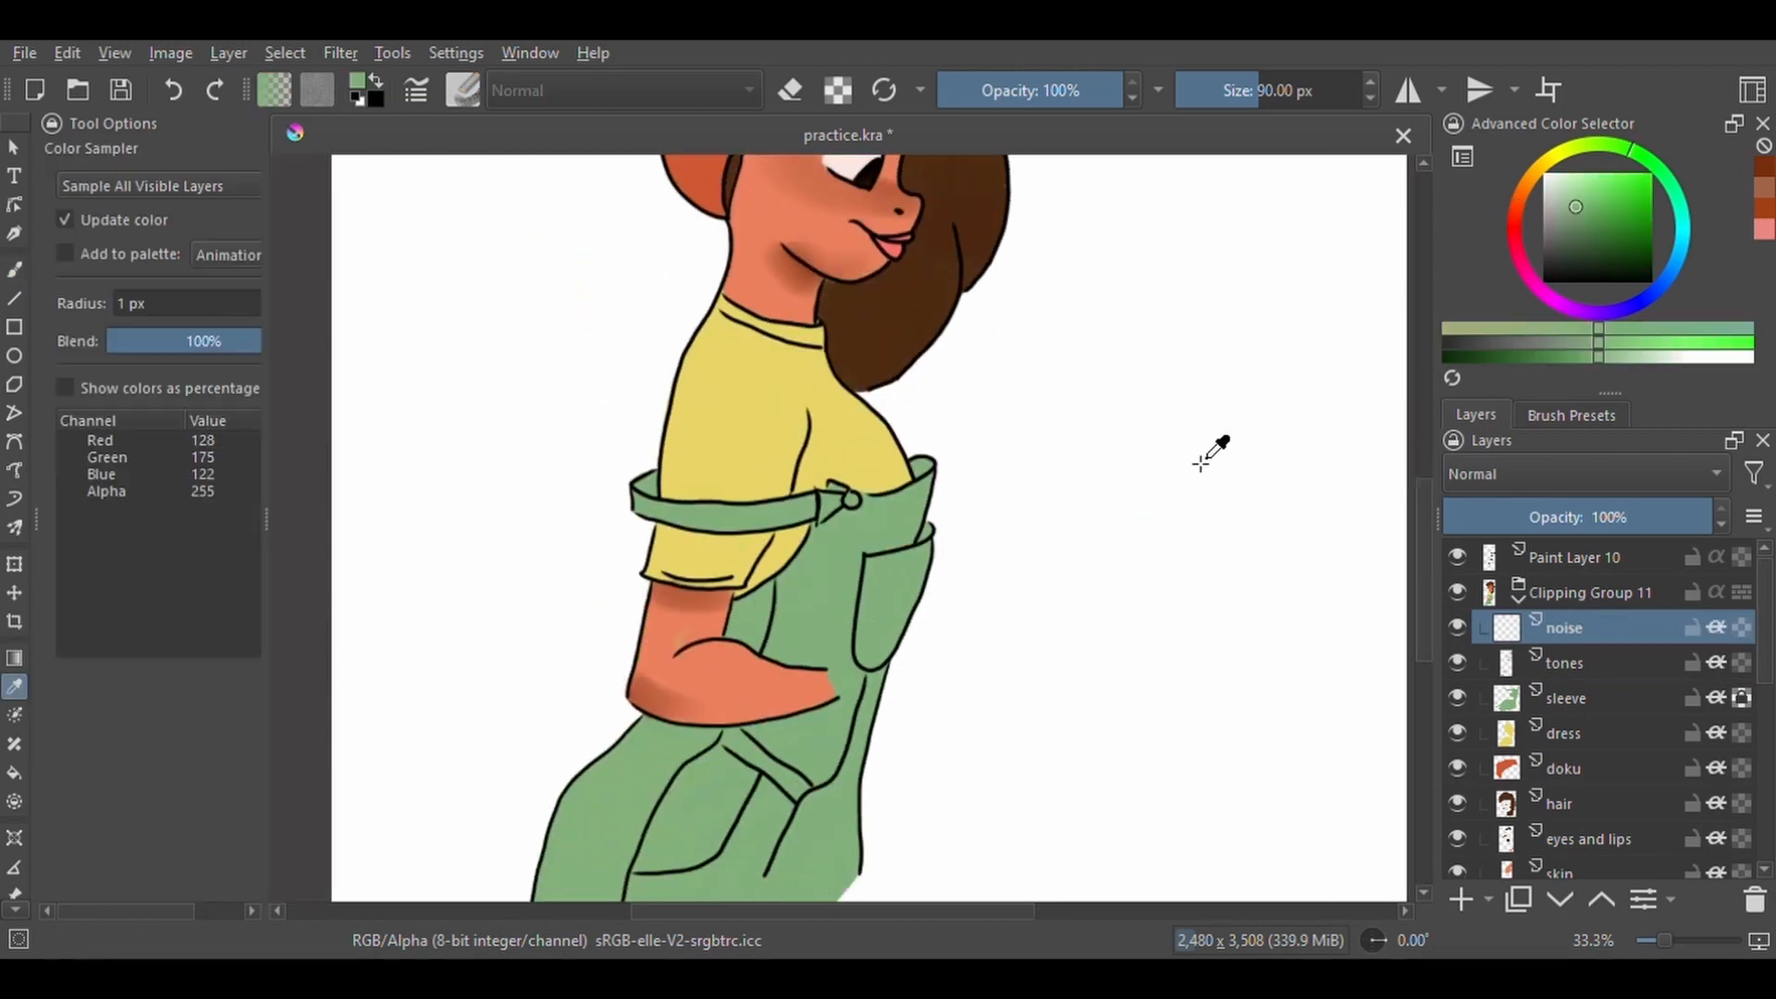
key("b")
left_click_drag(876, 602, 870, 670)
key("ctrl+plus")
key("ctrl+plus")
scroll(895, 652, "down", 3)
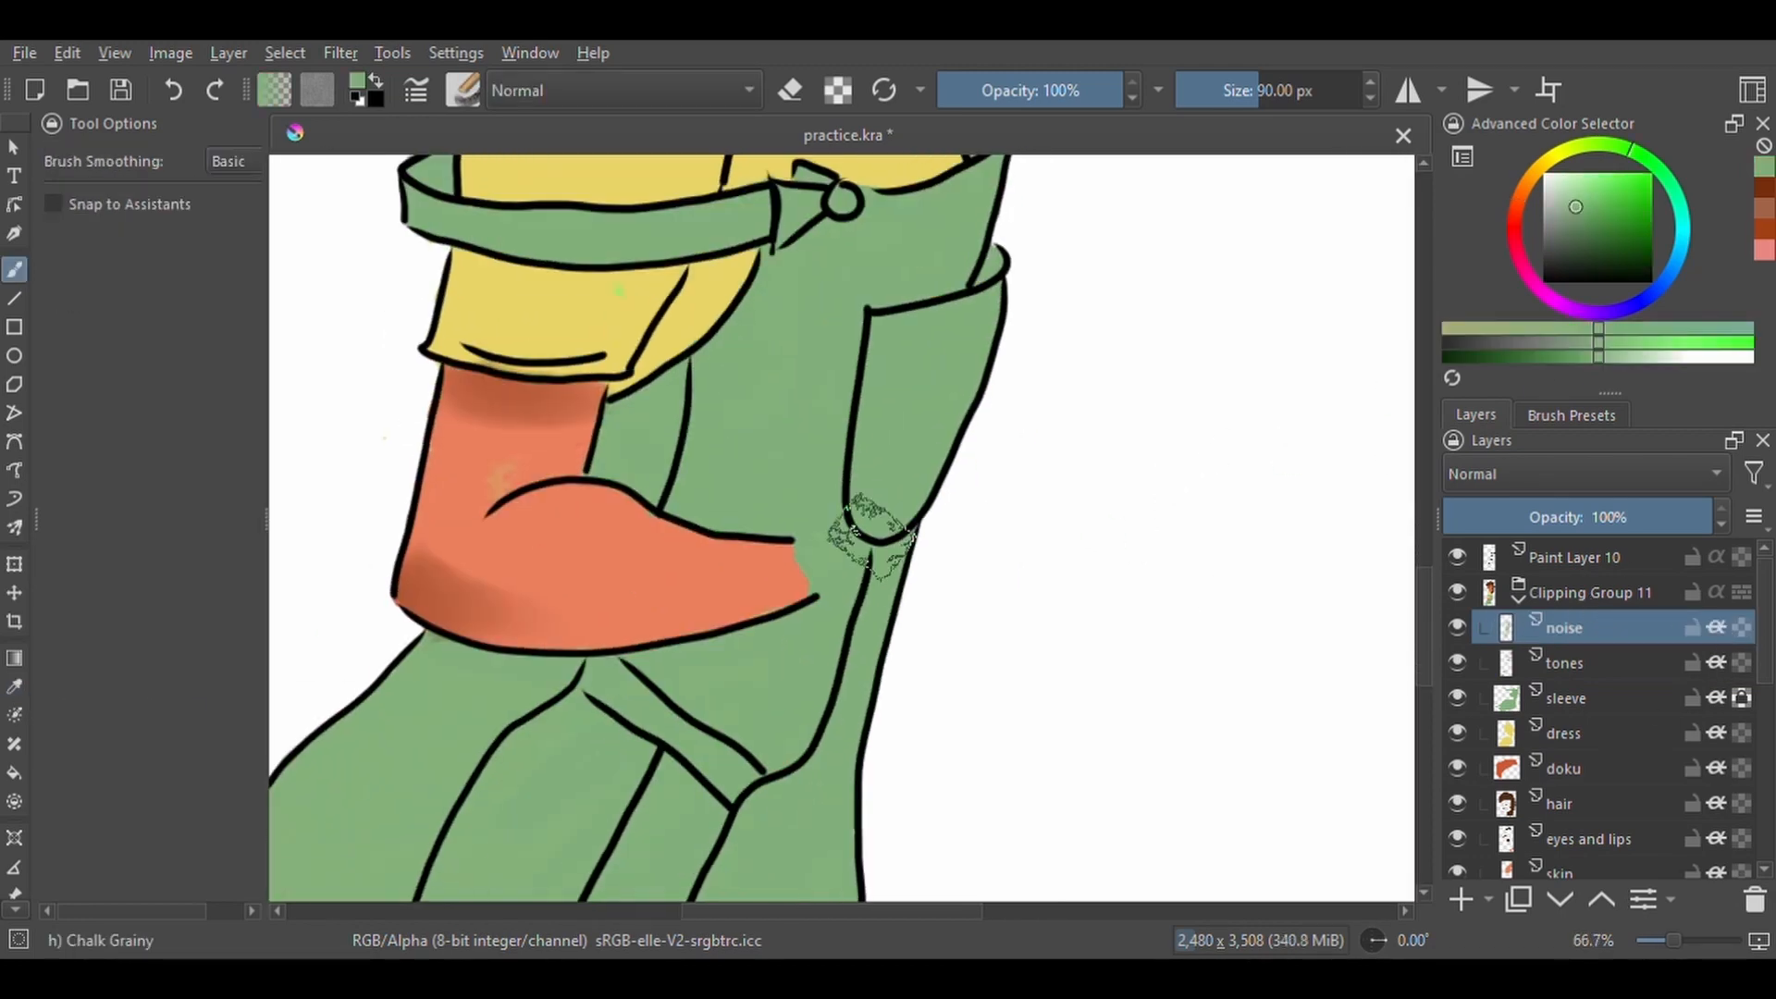
left_click_drag(749, 268, 610, 342)
key("ctrl+z")
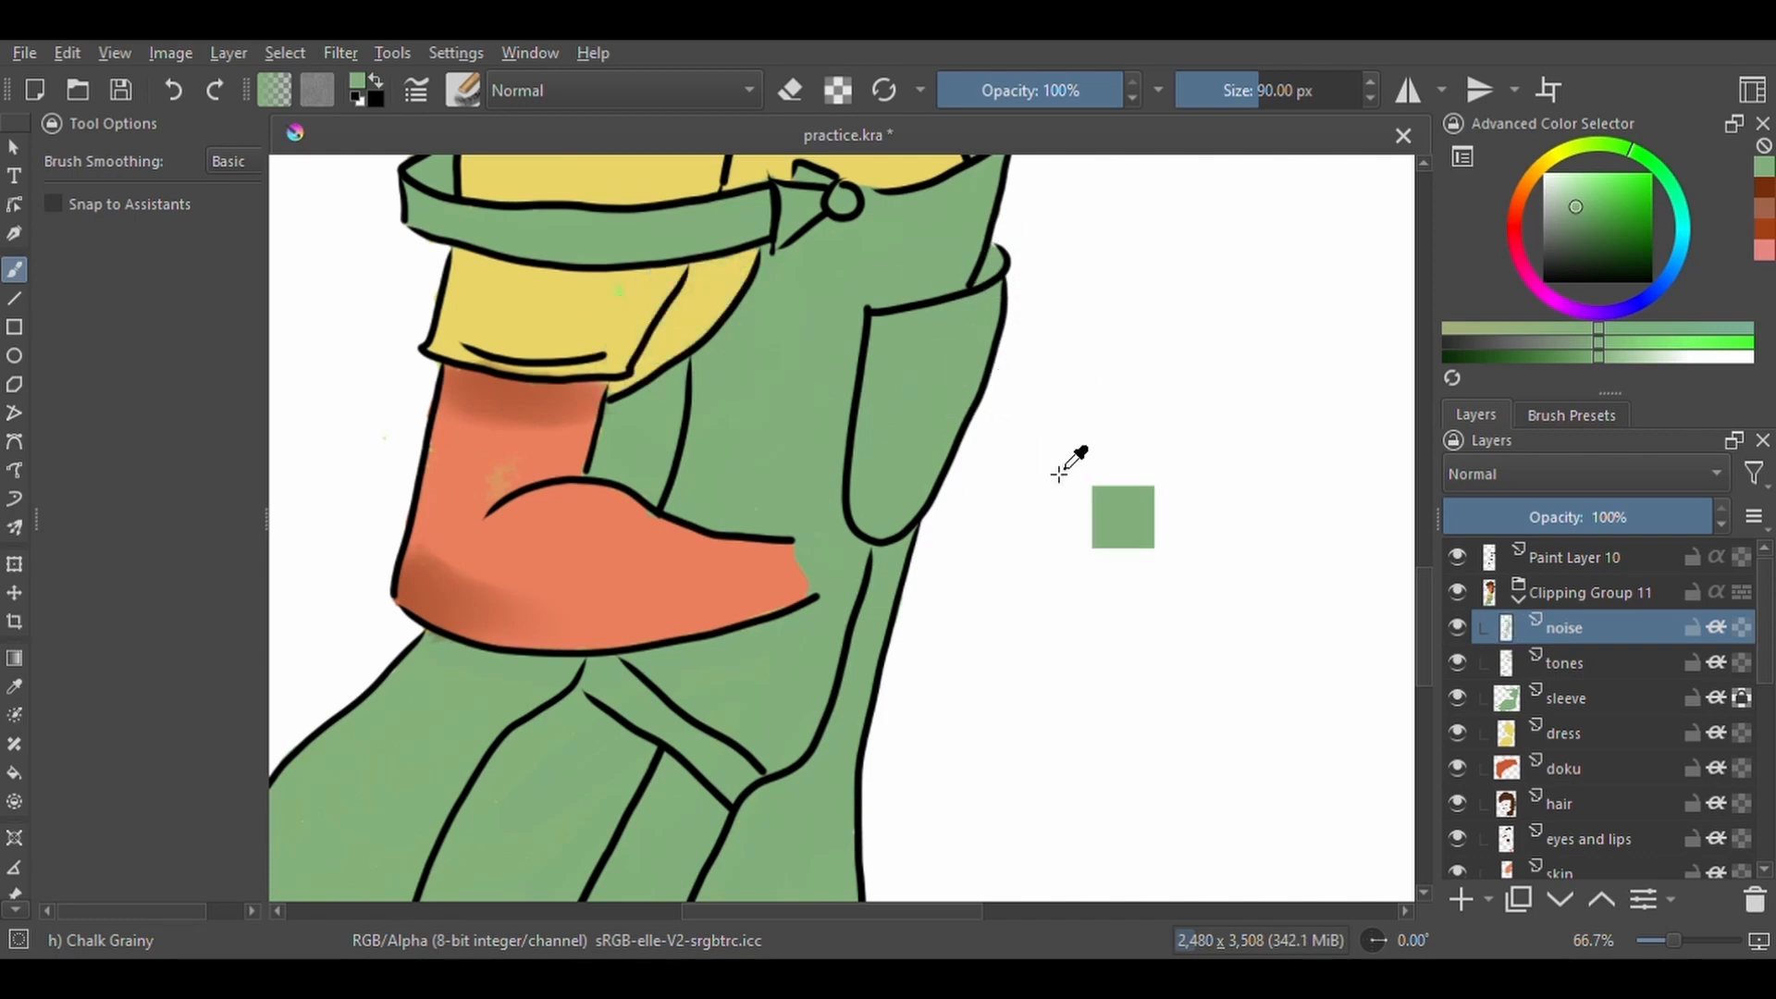
Pick a darker green and texture the pocket and the hip below it with the Chalk Grainy brush at 90 px.
left_click(1571, 415)
left_click(1700, 568)
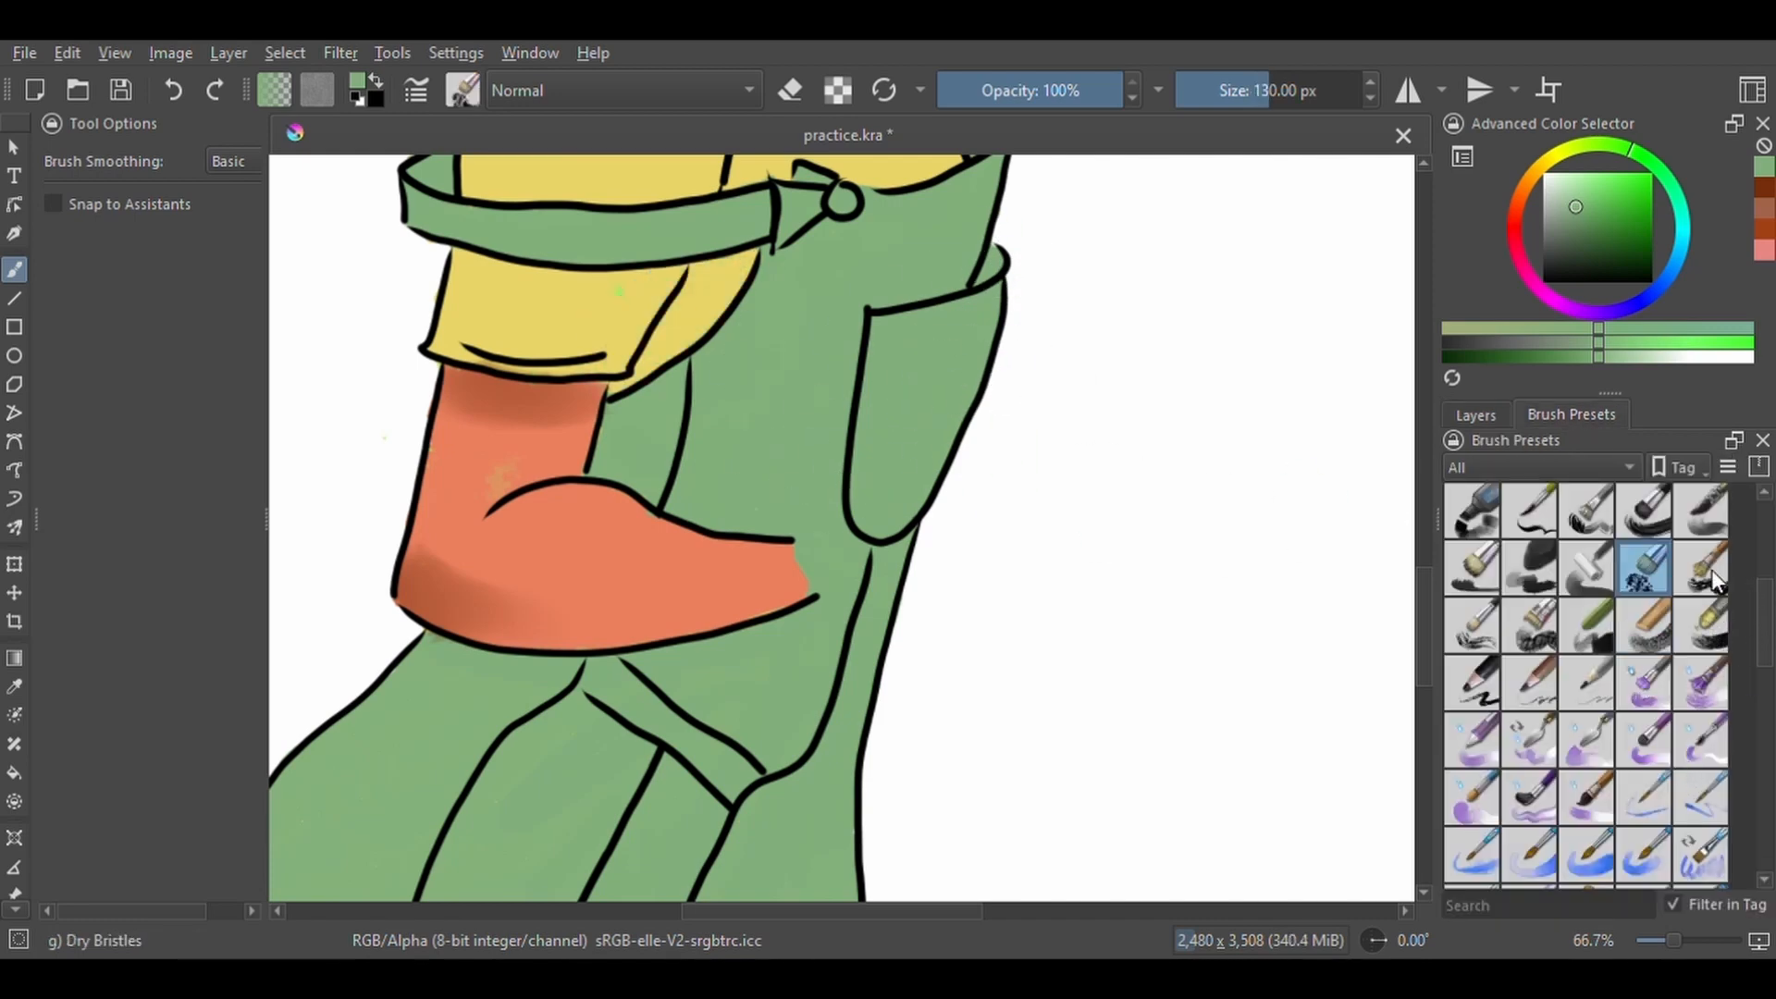
left_click(1585, 218)
left_click(1645, 625)
left_click_drag(911, 370, 856, 680)
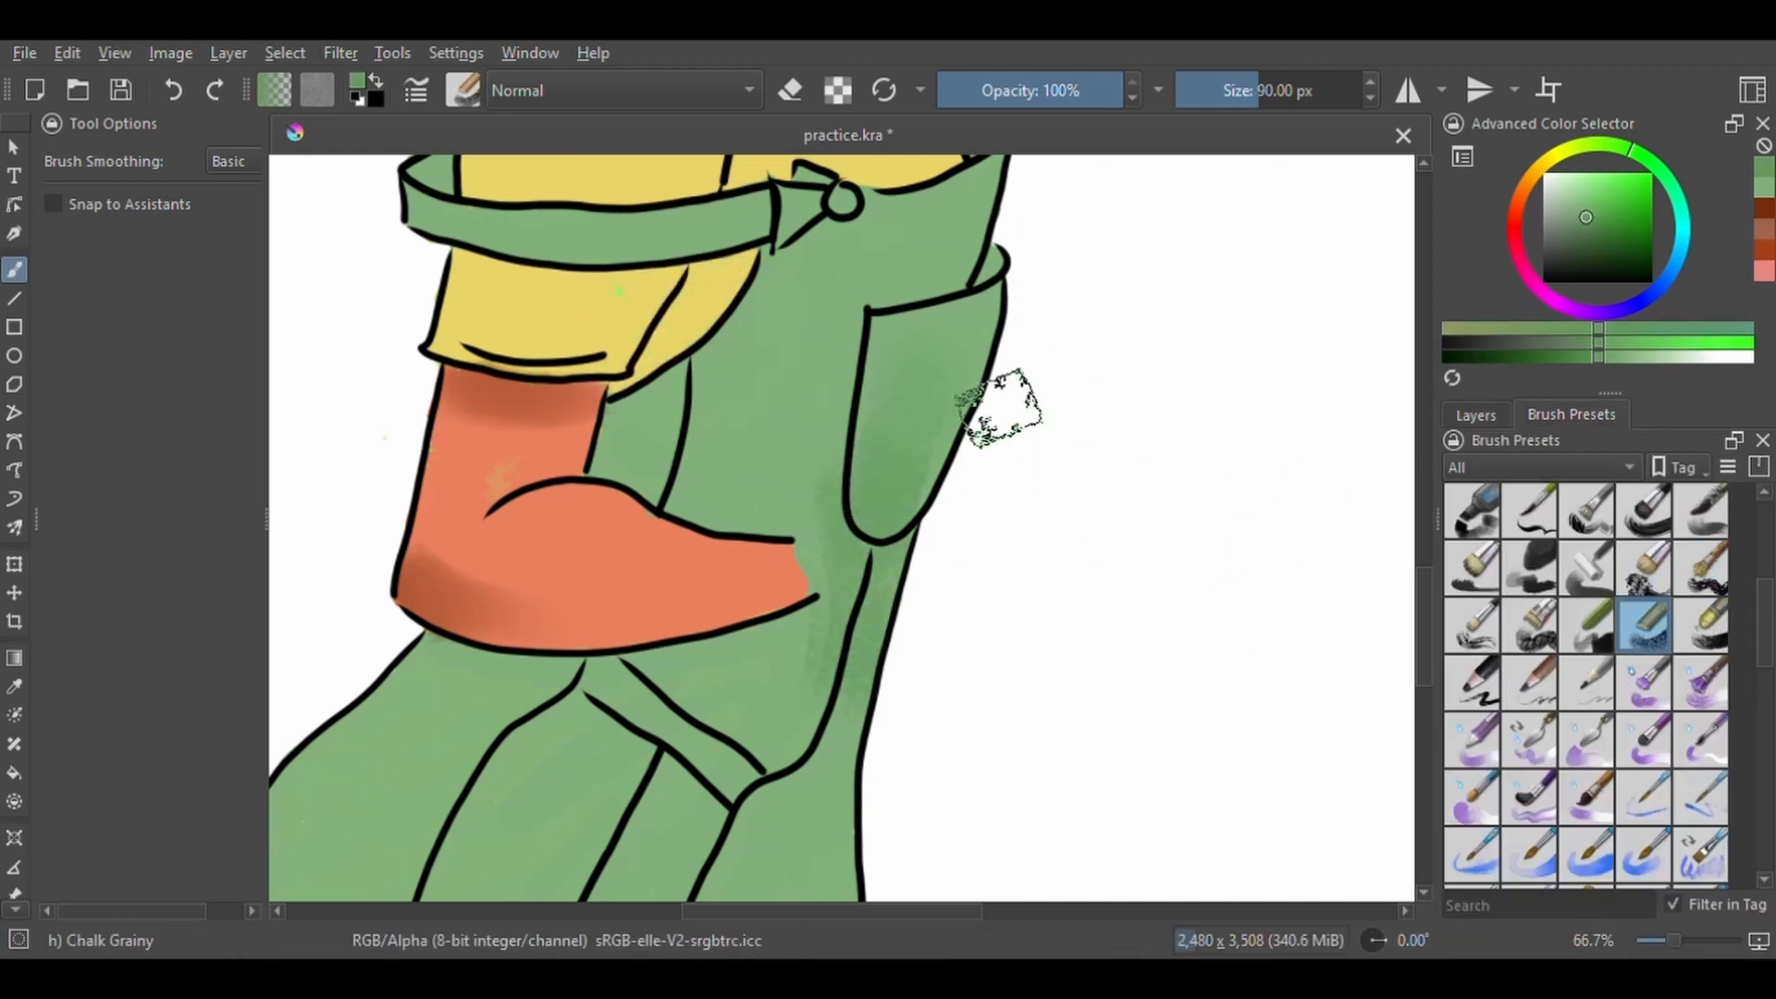
Reduce the Chalk Grainy brush to 40.24 px and texture the strap, bib and trousers in the darker green.
scroll(994, 408, "up", 2)
left_click(1239, 90)
mouse_move(1018, 320)
left_mouse_down()
mouse_move(962, 564)
mouse_move(874, 685)
mouse_move(833, 601)
mouse_move(801, 451)
mouse_move(706, 674)
mouse_move(734, 567)
mouse_move(821, 734)
mouse_move(843, 391)
mouse_move(722, 414)
mouse_move(476, 408)
left_mouse_up()
left_click_drag(666, 615, 731, 532)
mouse_move(809, 873)
left_mouse_down()
mouse_move(829, 678)
mouse_move(938, 467)
left_mouse_up()
mouse_move(934, 518)
left_mouse_down()
mouse_move(780, 696)
mouse_move(867, 771)
mouse_move(625, 697)
mouse_move(459, 707)
mouse_move(711, 683)
mouse_move(957, 722)
mouse_move(855, 425)
mouse_move(754, 512)
mouse_move(715, 463)
mouse_move(603, 484)
mouse_move(363, 754)
mouse_move(571, 866)
mouse_move(567, 534)
mouse_move(690, 567)
mouse_move(655, 885)
mouse_move(832, 717)
mouse_move(966, 547)
mouse_move(768, 467)
left_mouse_up()
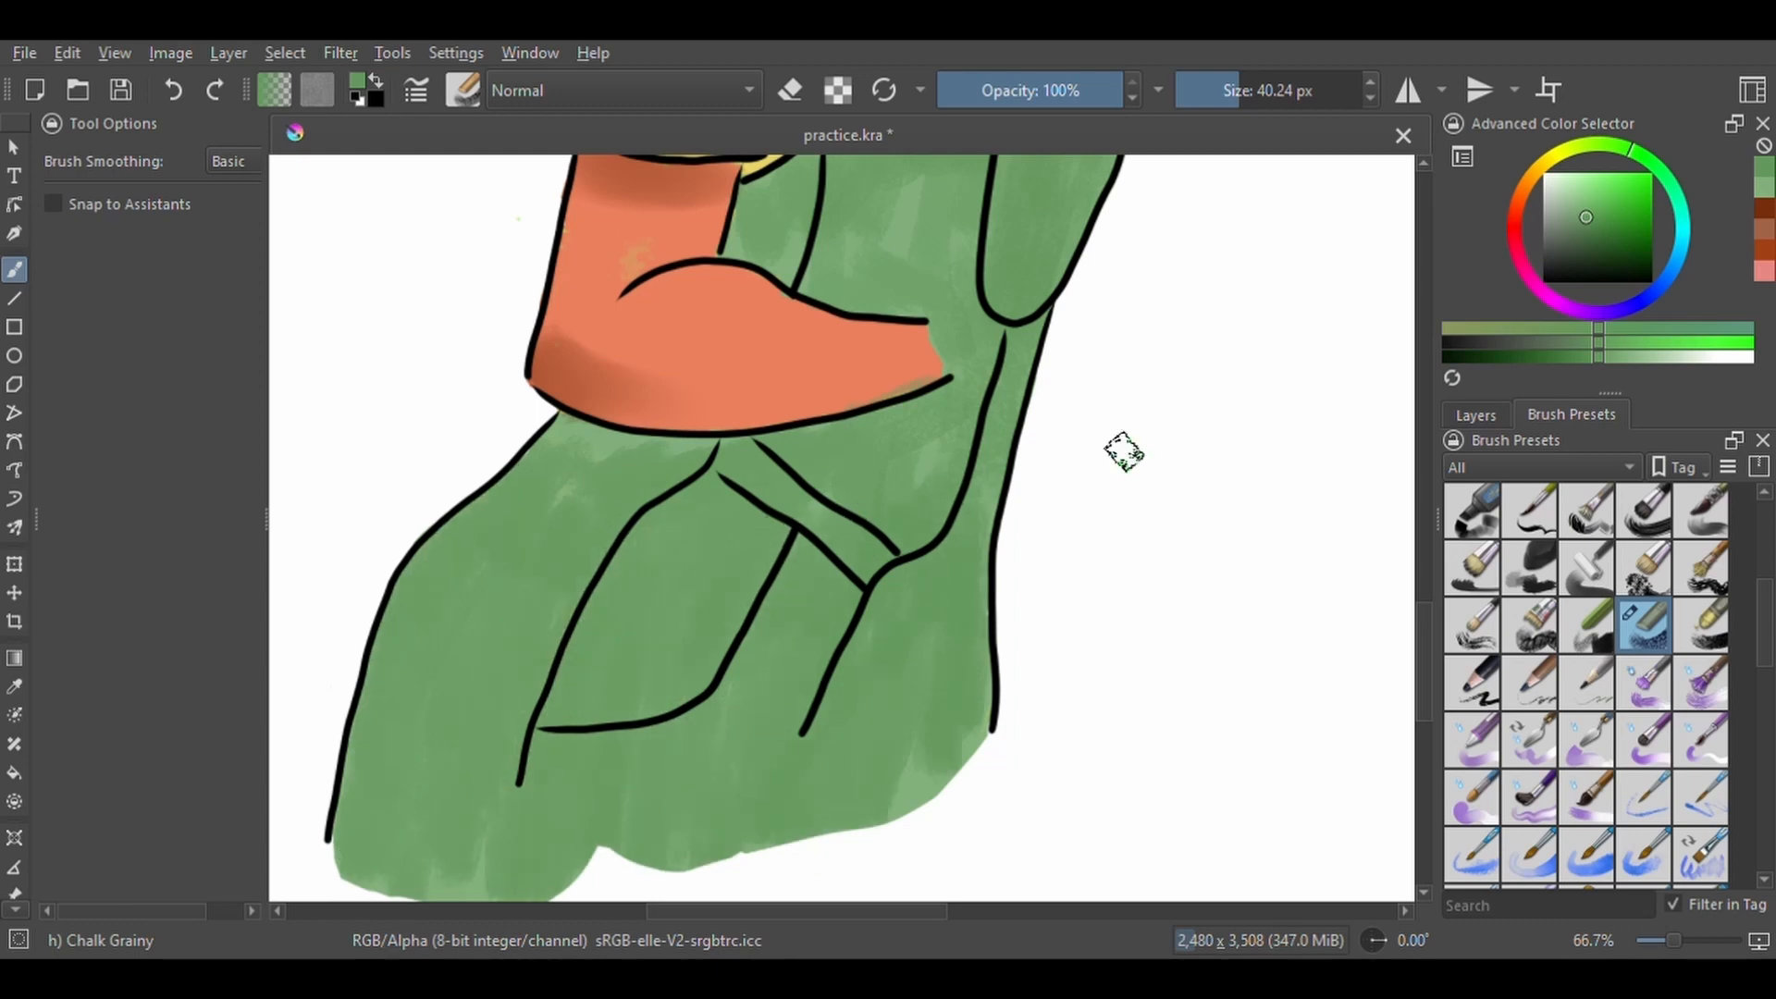
Erase into the darker green texture on the overalls with the Chalk Grainy brush in eraser mode at 40.24 px.
scroll(929, 723, "up", 2)
scroll(930, 724, "up", 3)
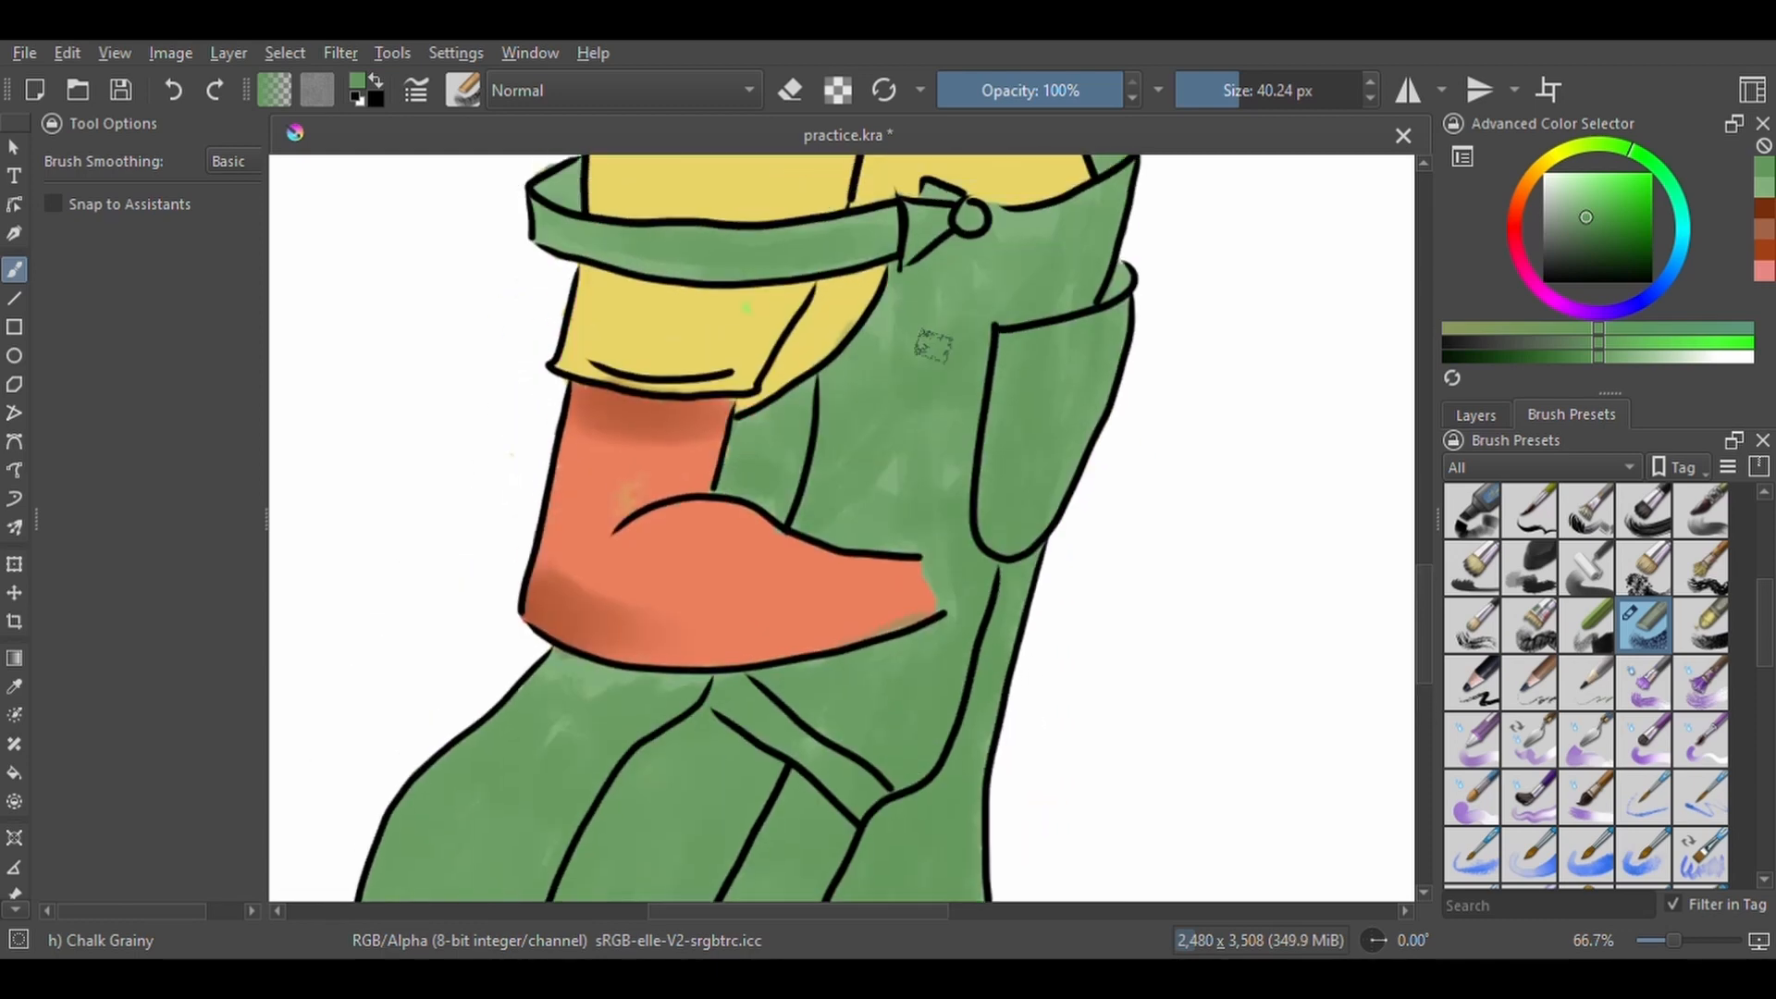
key("e")
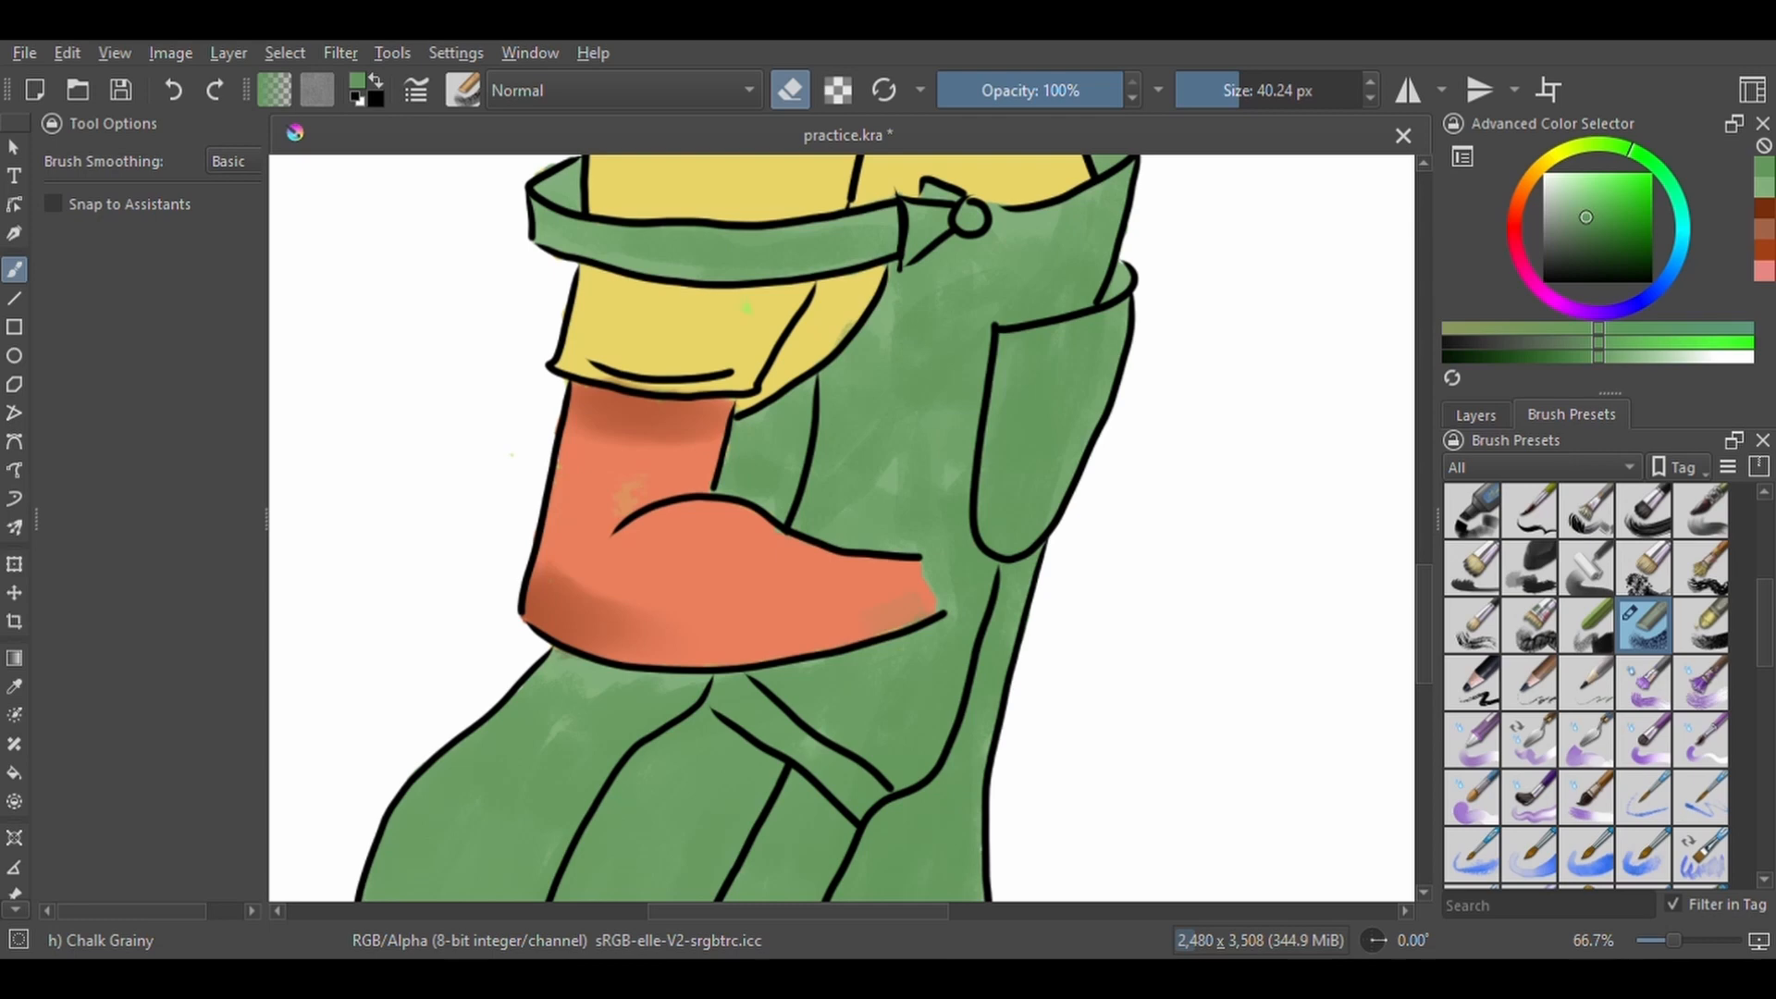
scroll(1310, 430, "down", 4)
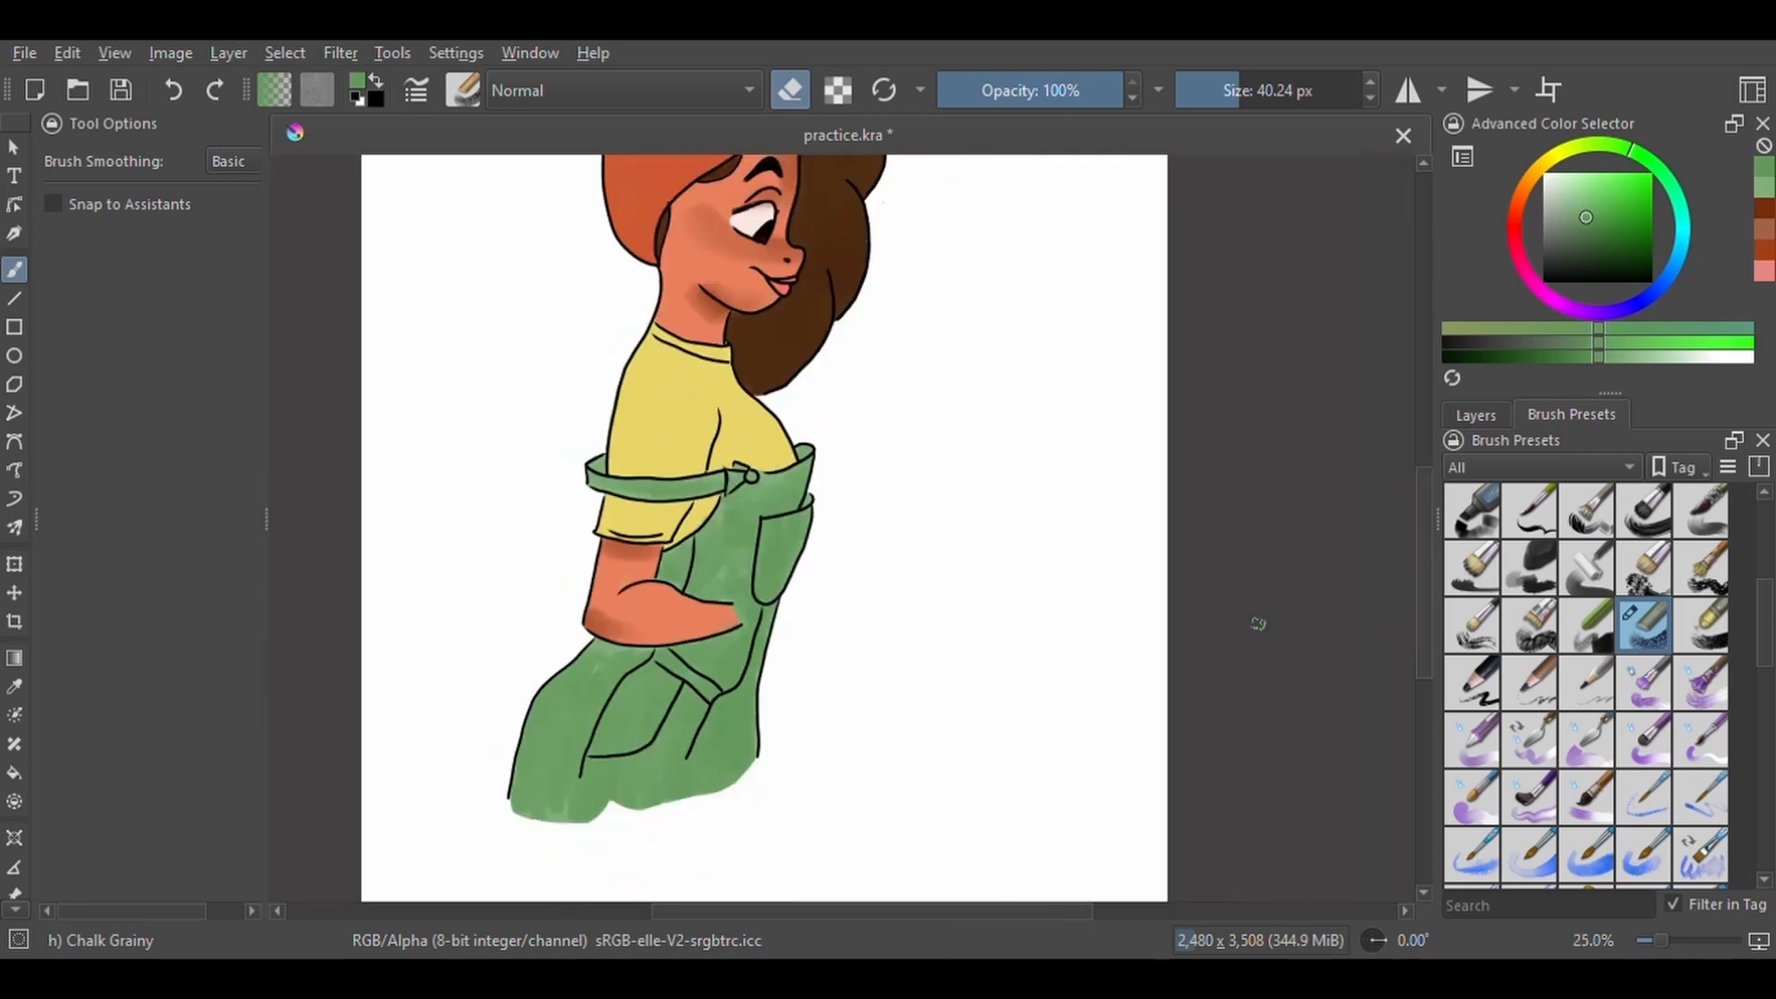
Pick a dark green and shade inside the bib top, pocket opening and strap with the Charcoal pencil large brush at 32 px.
left_click(1628, 253)
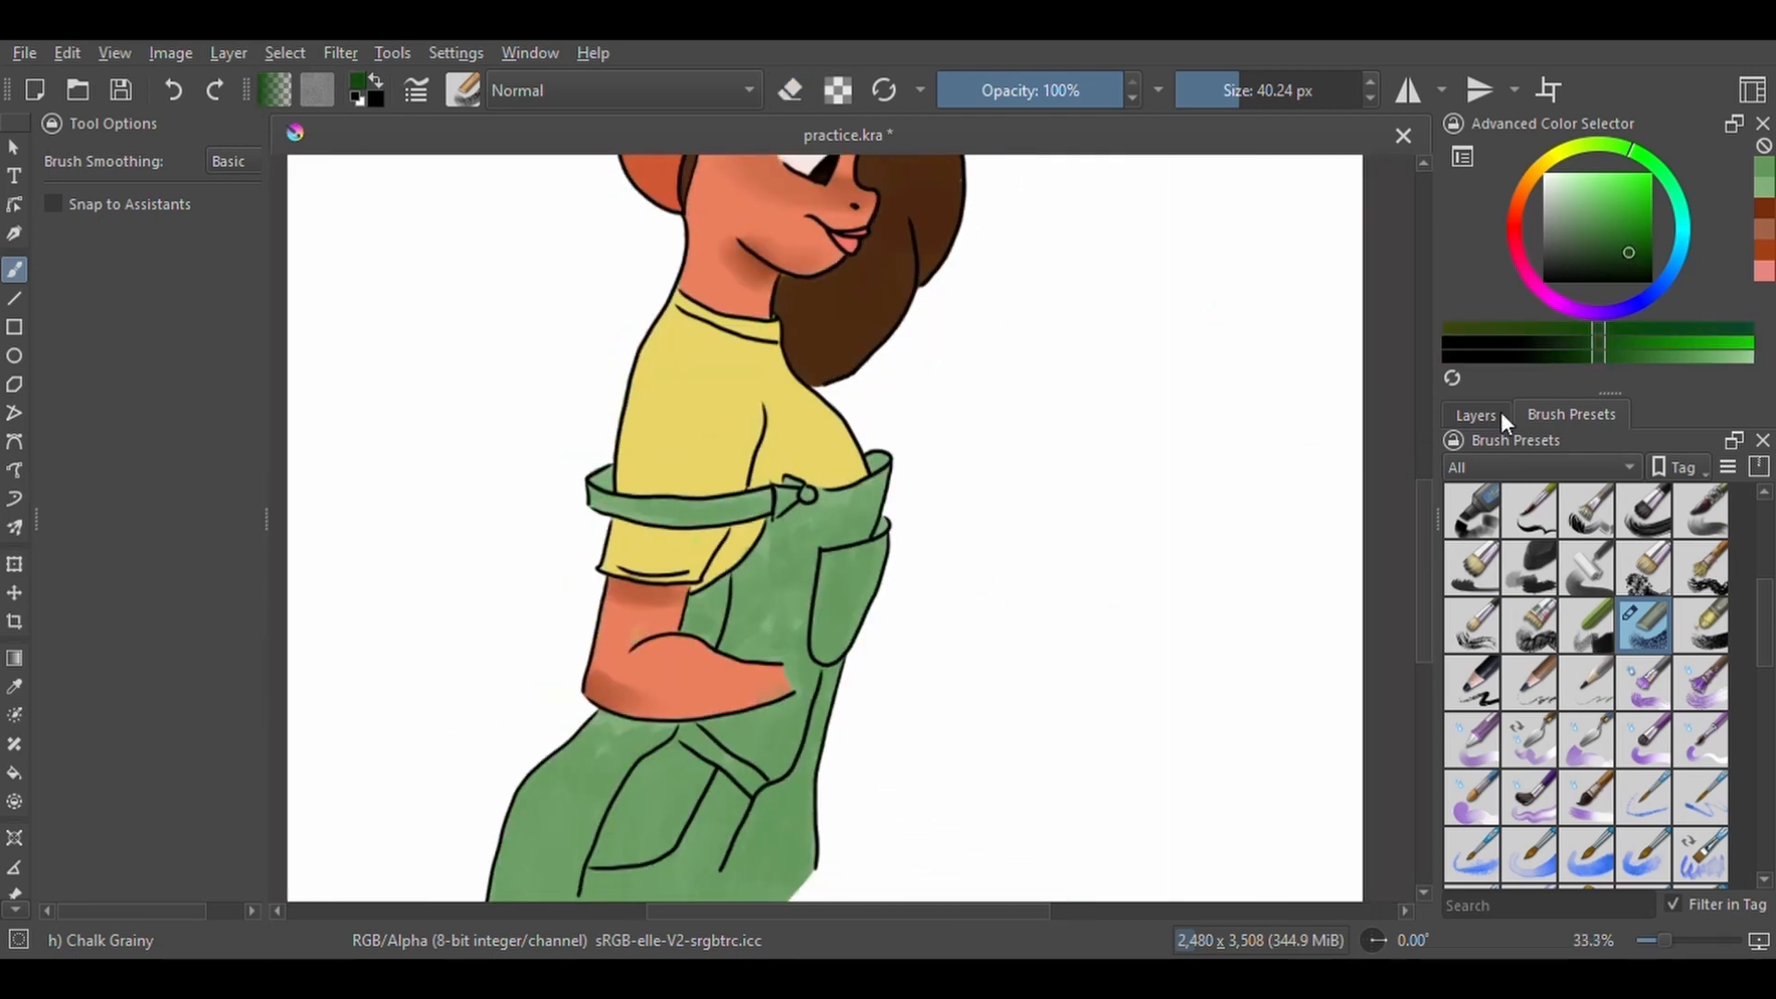
left_click(1502, 467)
left_click(1502, 548)
left_click(1584, 629)
scroll(846, 536, "up", 2)
mouse_move(860, 502)
left_mouse_down()
mouse_move(863, 627)
mouse_move(920, 639)
left_mouse_up()
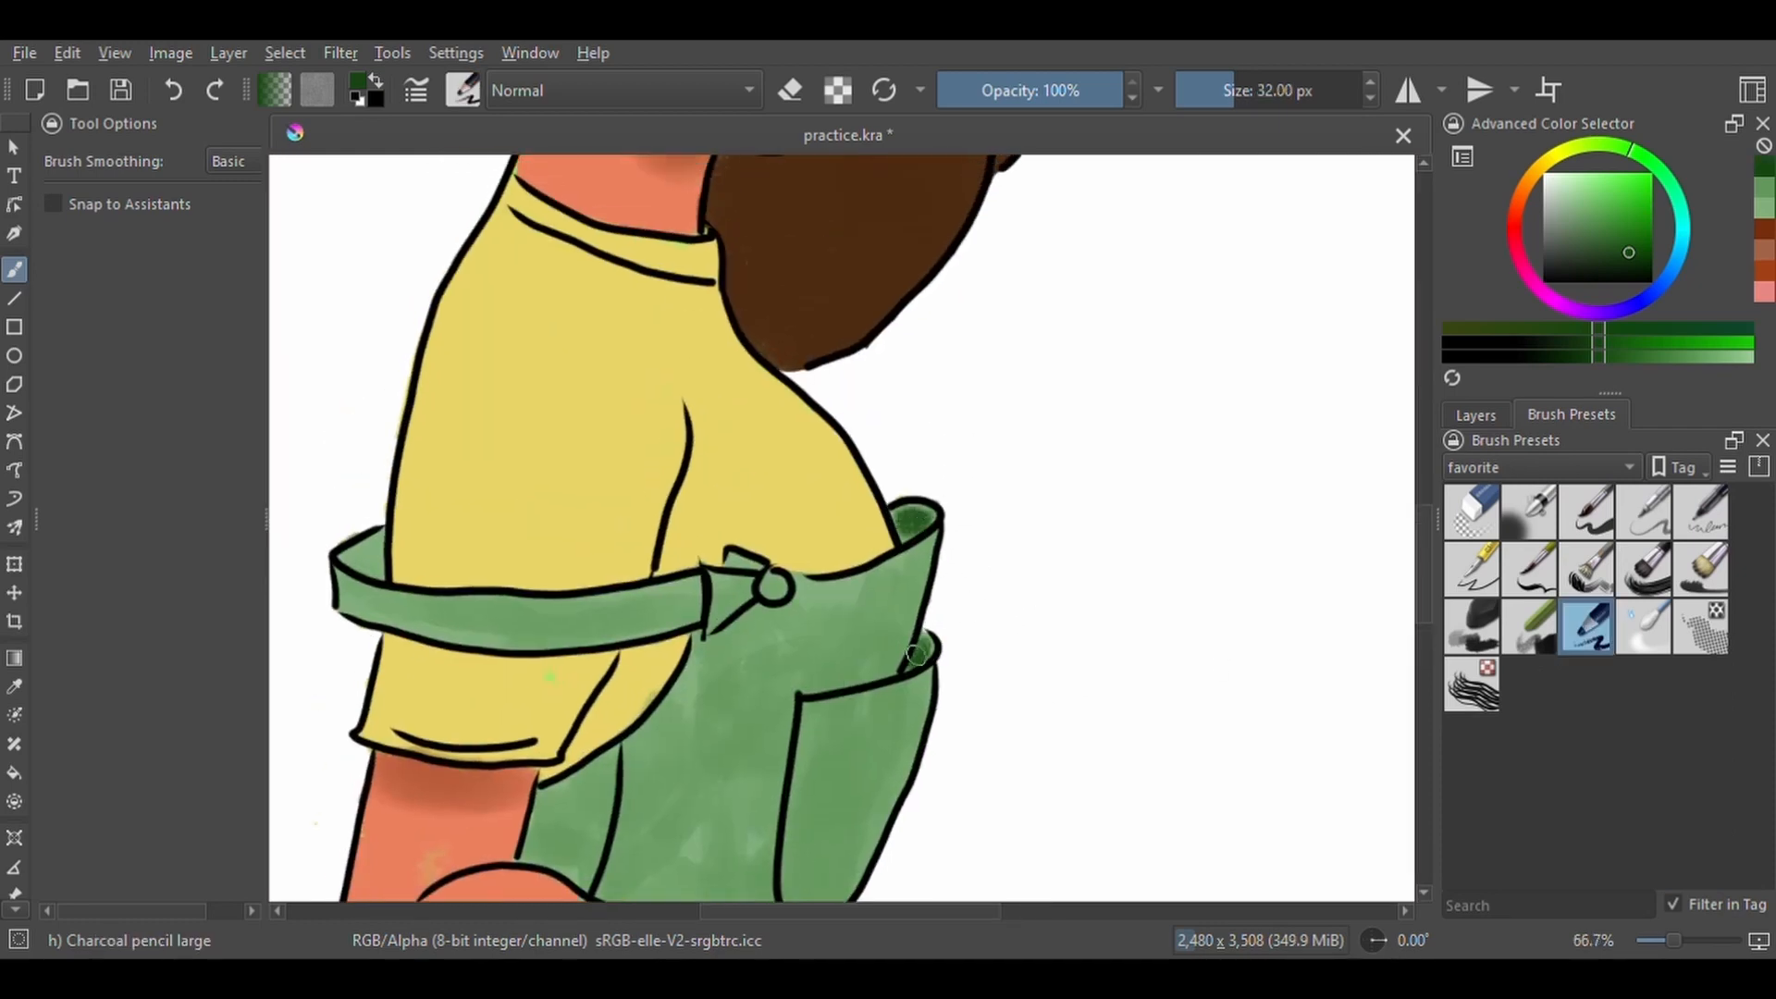
left_click_drag(372, 555, 353, 561)
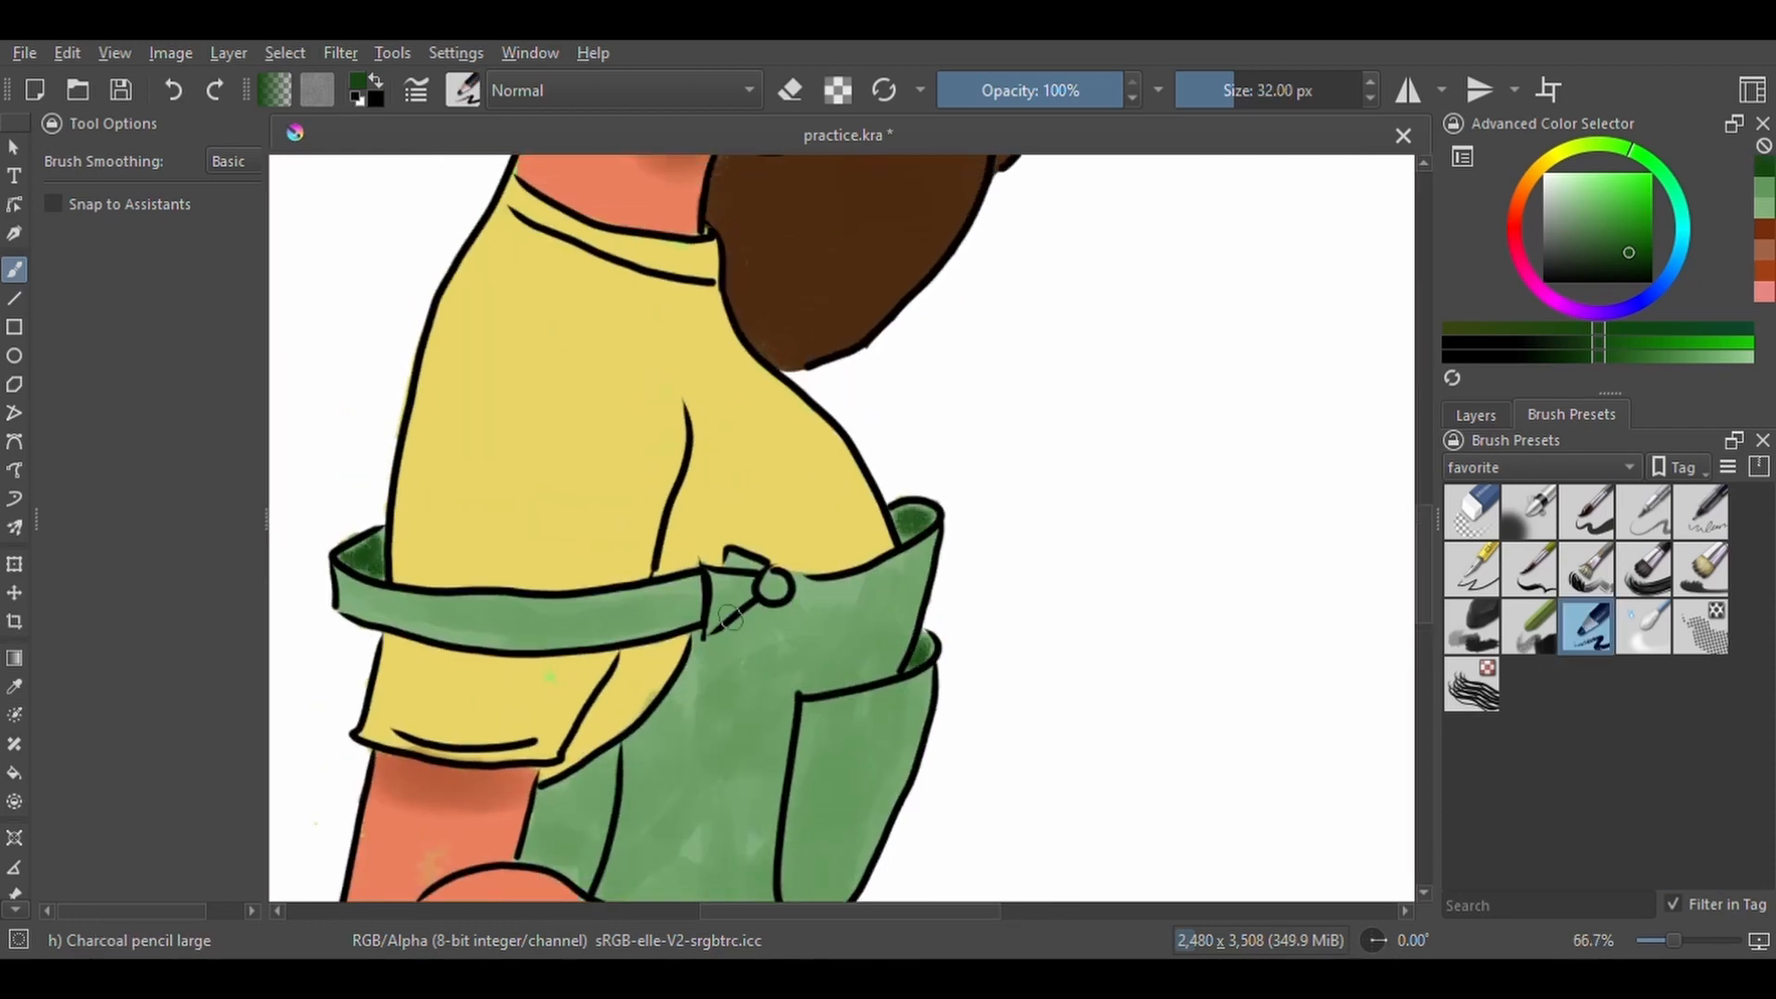
Shade the bib edge beside the sleeve, the strap's lower edge, the bib's front edge and the pocket outline in dark green.
mouse_move(698, 649)
left_mouse_down()
mouse_move(661, 713)
mouse_move(539, 802)
left_mouse_up()
mouse_move(331, 610)
left_mouse_down()
mouse_move(553, 647)
mouse_move(736, 613)
left_mouse_up()
left_click_drag(934, 541, 911, 658)
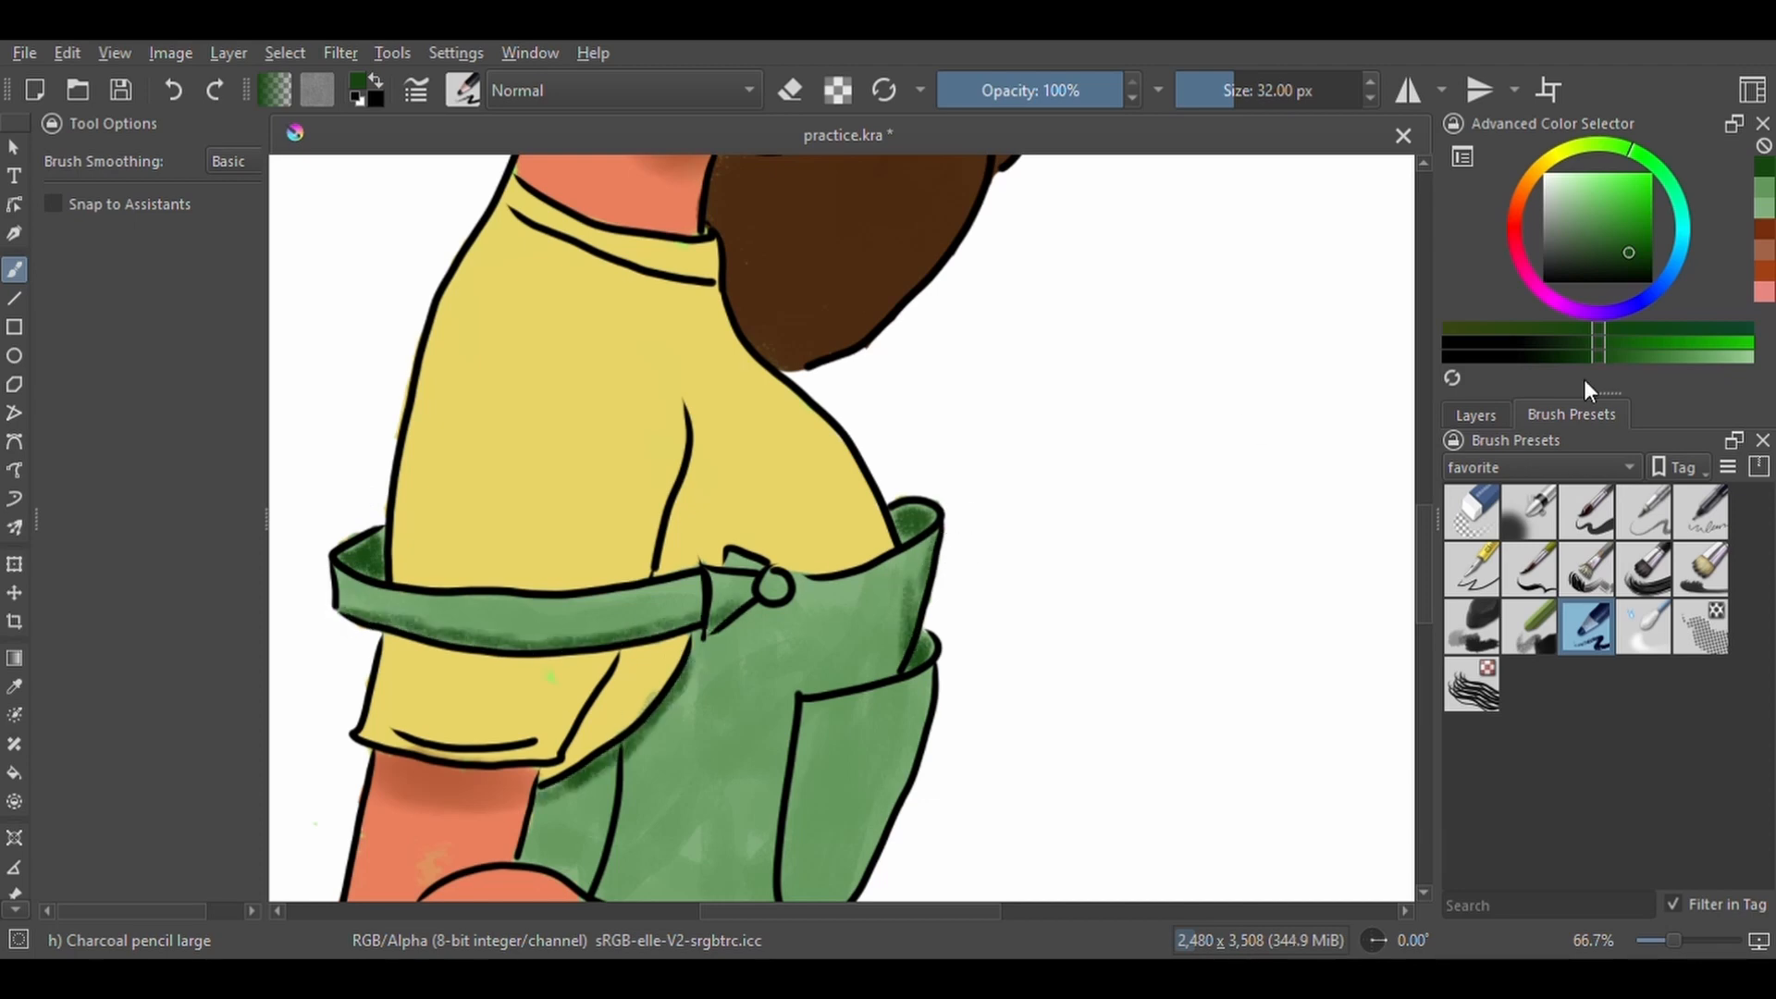
left_click(1475, 416)
mouse_move(802, 696)
left_mouse_down()
mouse_move(828, 453)
mouse_move(805, 620)
mouse_move(846, 681)
left_mouse_up()
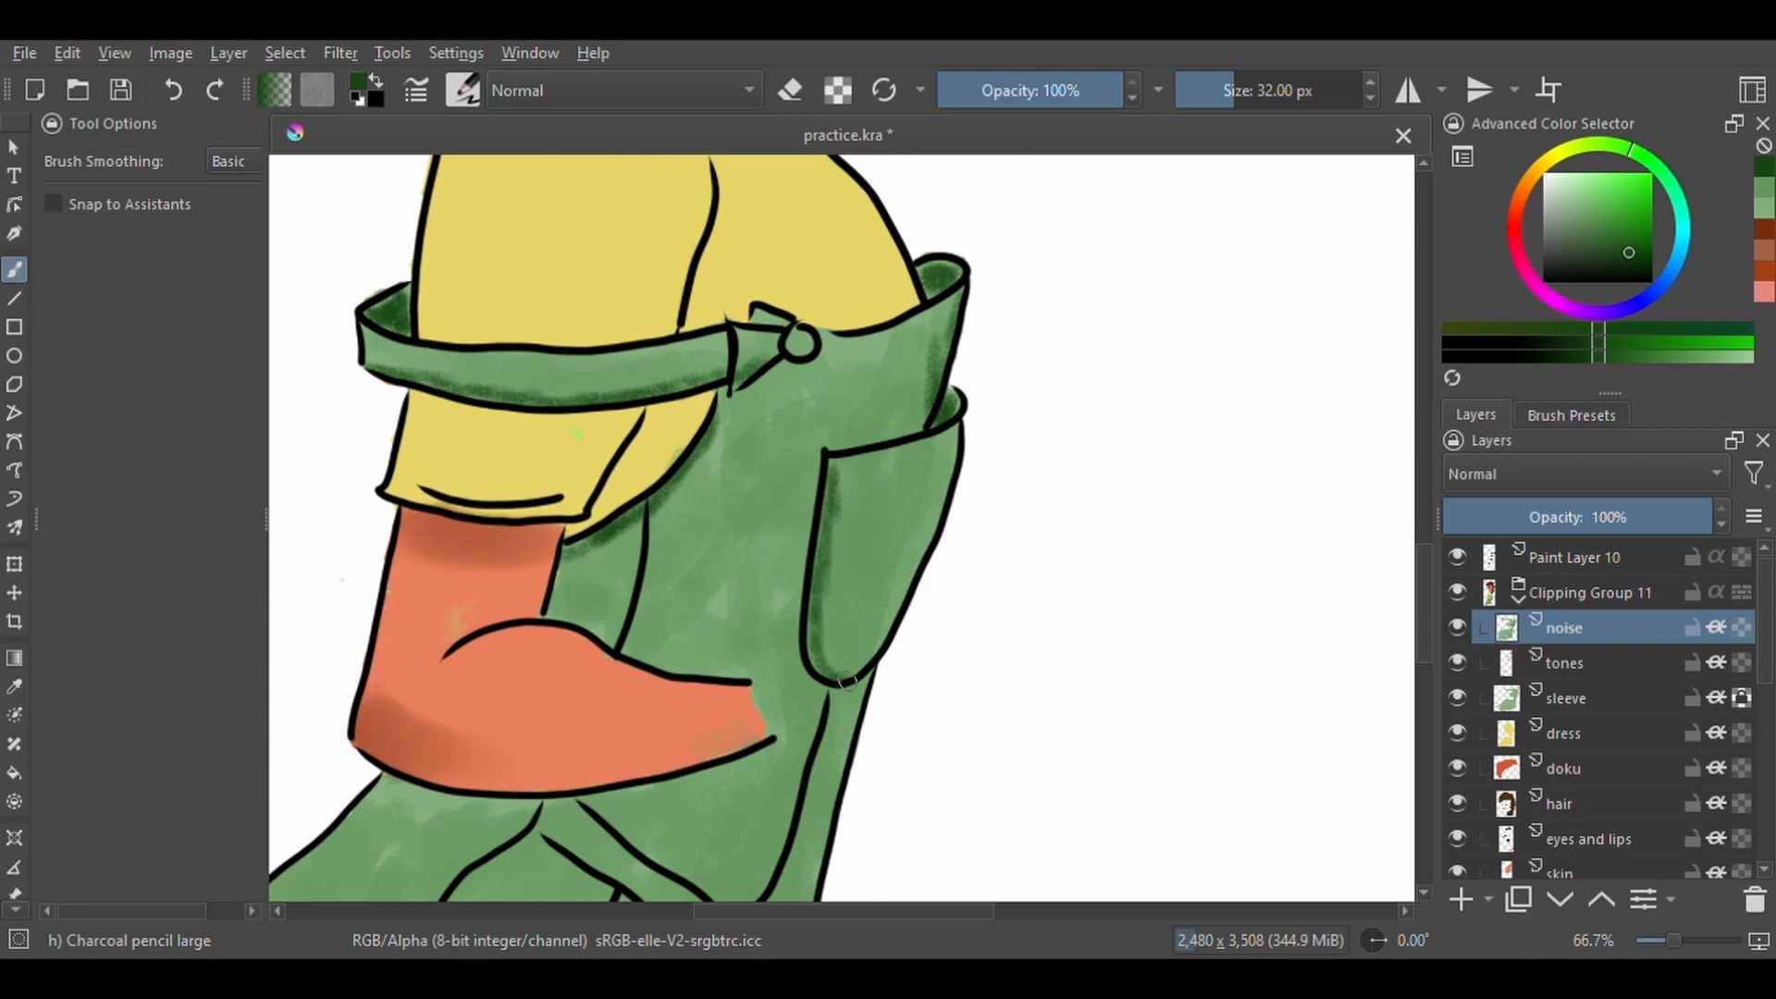
Set brush smoothing to Stabilizer and shade the overalls' front edge and the crease below the waist in dark green.
left_click(250, 188)
scroll(692, 599, "down", 5)
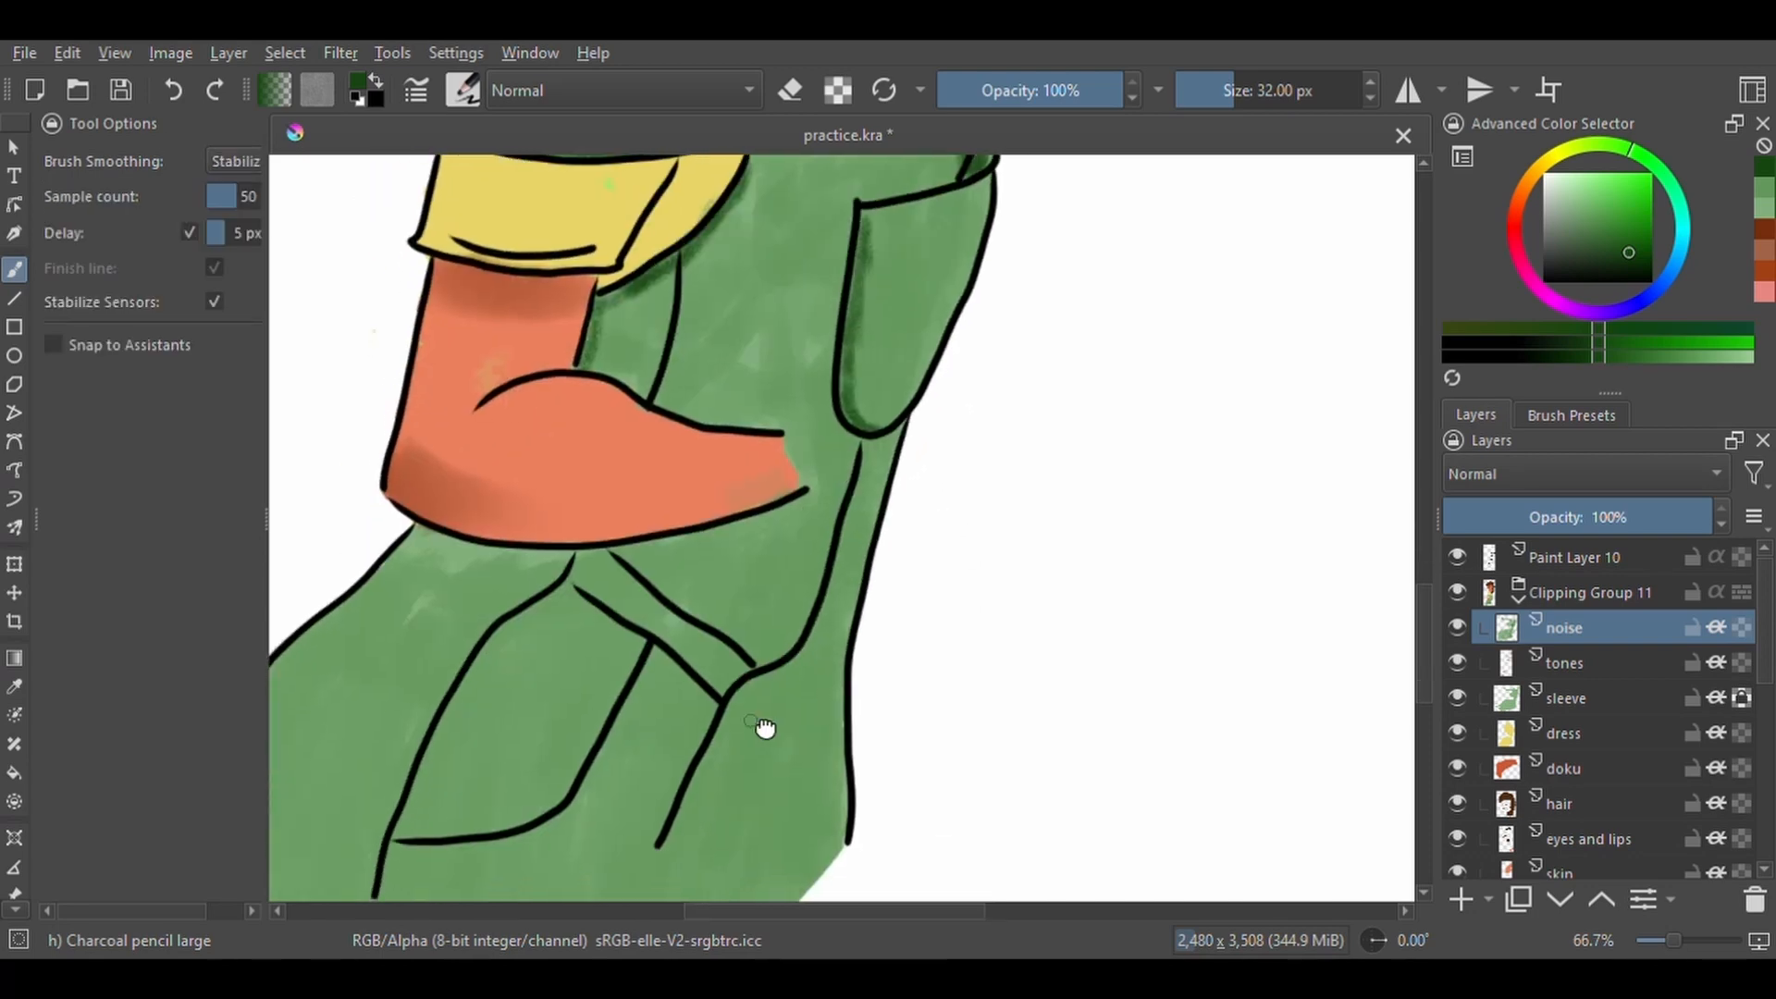
mouse_move(912, 404)
left_mouse_down()
mouse_move(883, 520)
mouse_move(869, 766)
left_mouse_up()
mouse_move(877, 365)
left_mouse_down()
mouse_move(819, 527)
mouse_move(682, 766)
left_mouse_up()
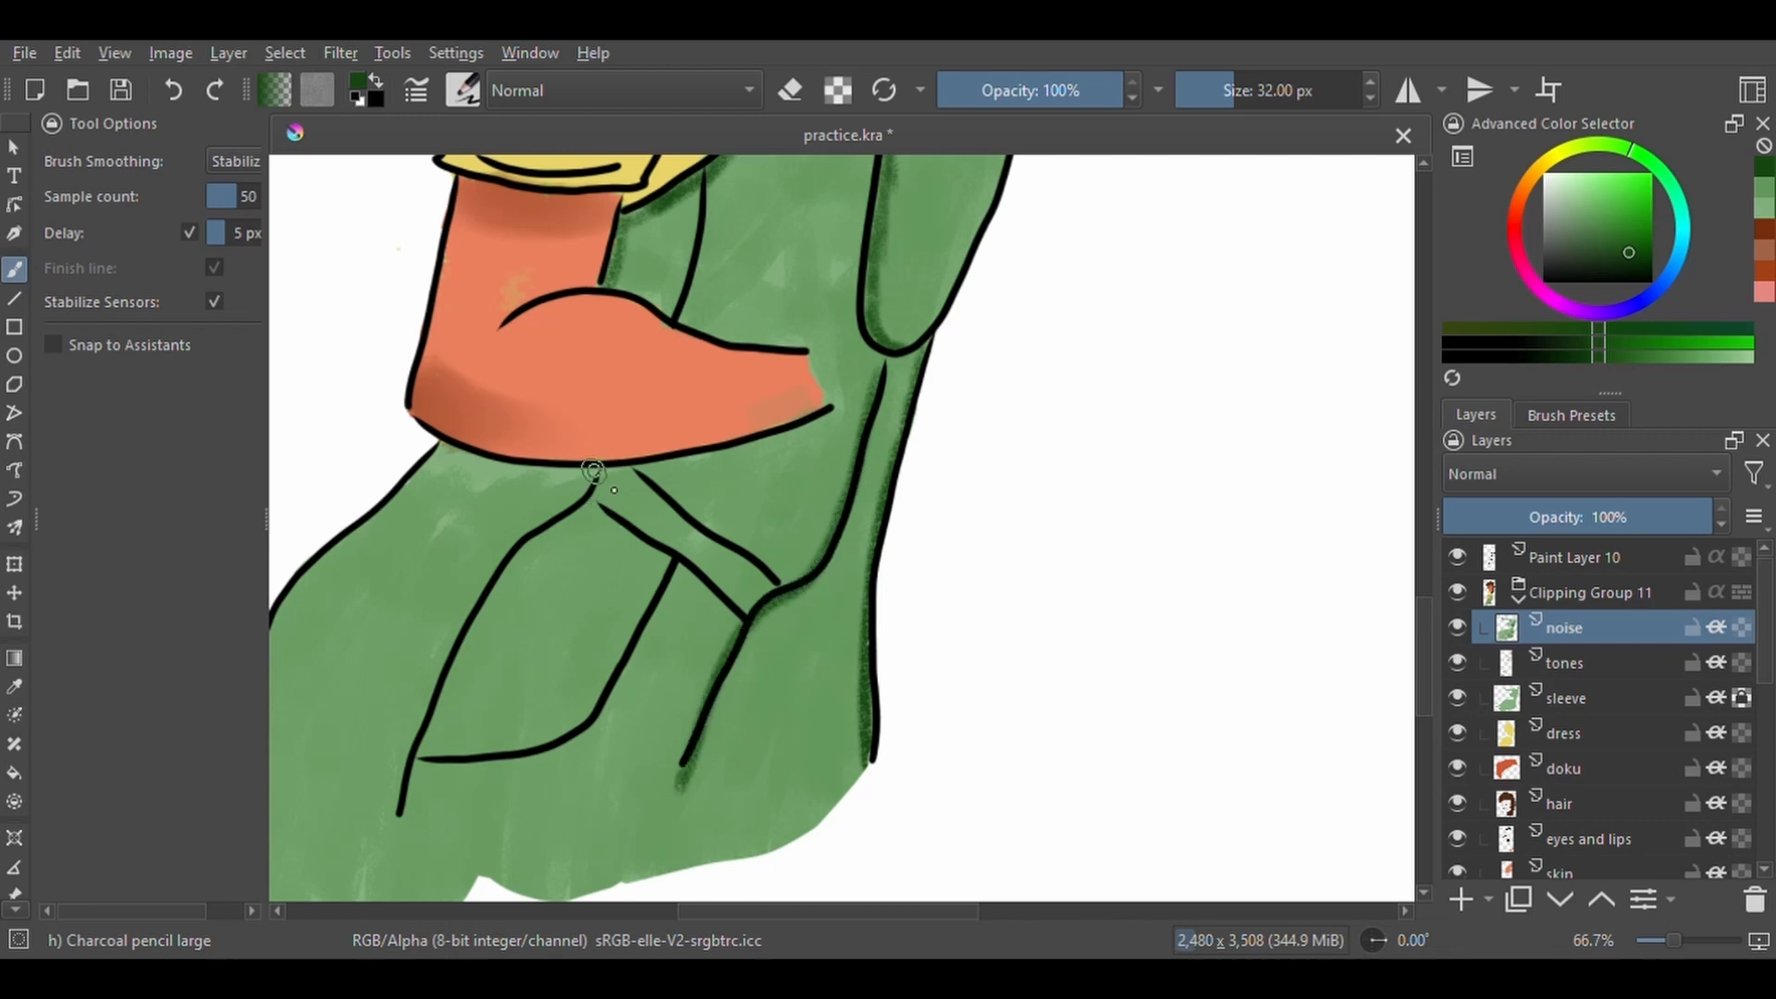
Shade along the hip pocket and the crossing band lines on the trousers in dark green, undoing unwanted strokes.
mouse_move(597, 474)
left_mouse_down()
mouse_move(453, 652)
mouse_move(400, 814)
left_mouse_up()
left_click_drag(583, 507, 746, 616)
left_click_drag(637, 474, 770, 585)
mouse_move(673, 566)
left_mouse_down()
mouse_move(599, 710)
mouse_move(416, 773)
mouse_move(668, 564)
mouse_move(586, 731)
mouse_move(423, 777)
mouse_move(581, 727)
mouse_move(670, 565)
left_mouse_up()
key("ctrl+z")
key("ctrl+z")
key("ctrl+z")
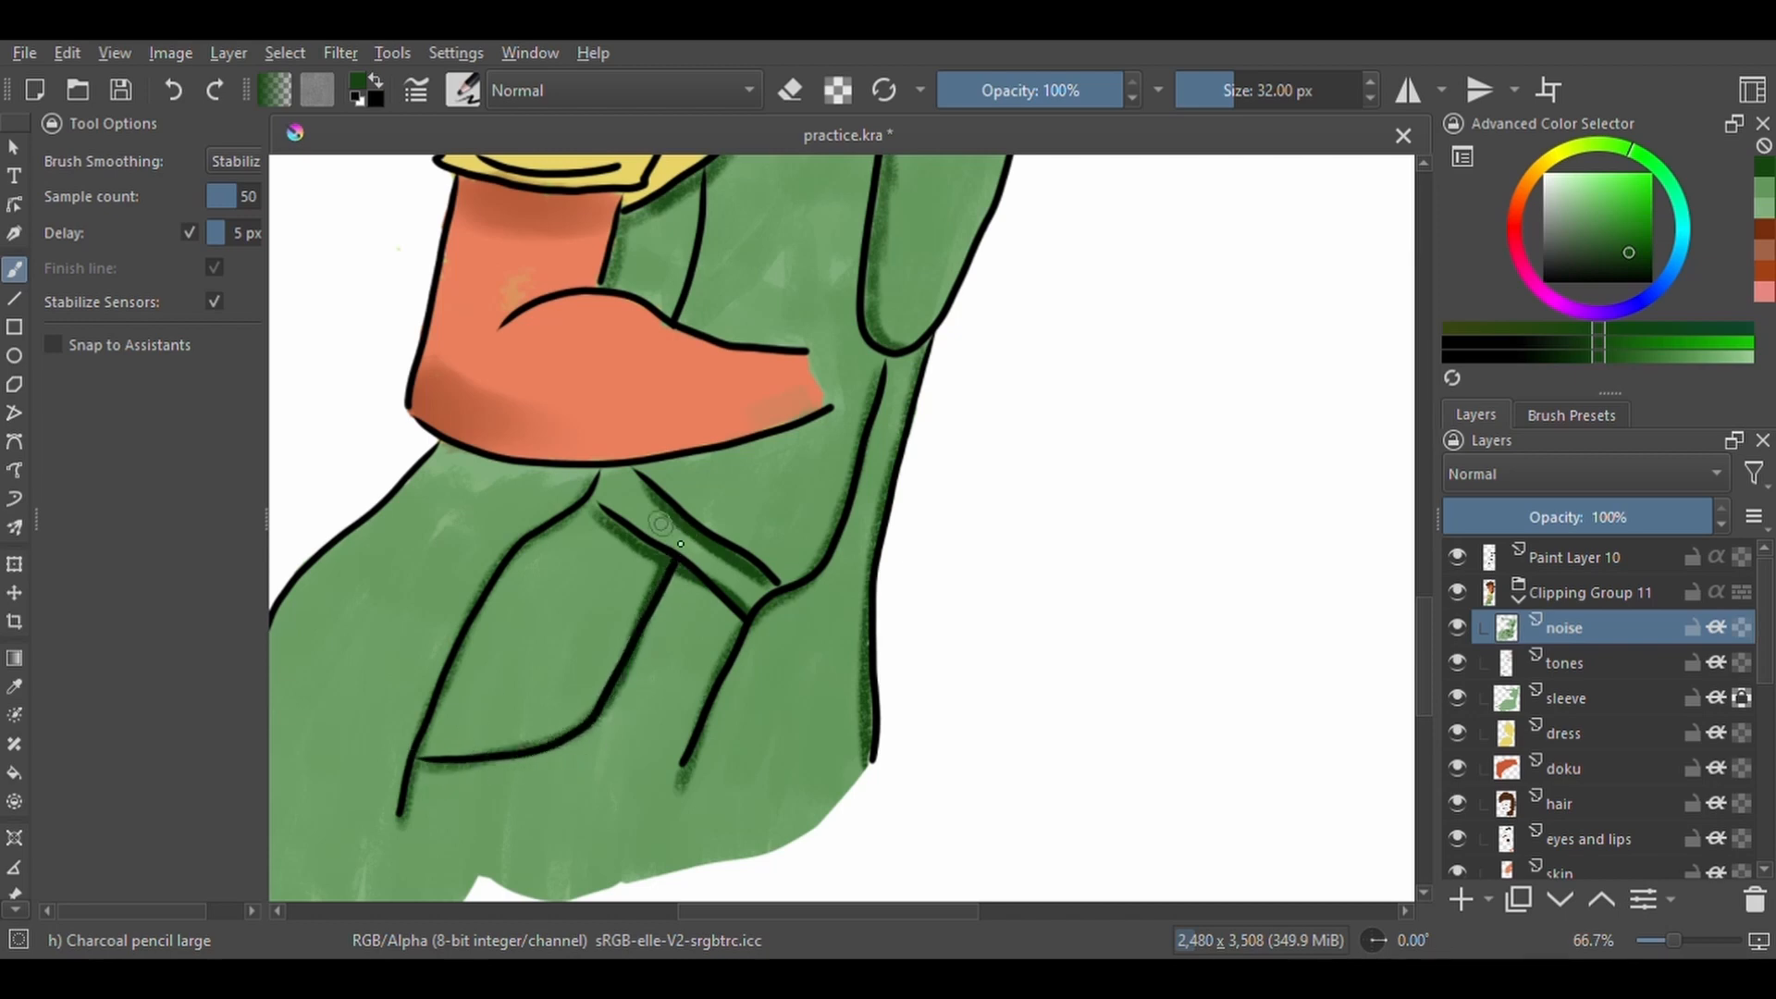
Shade along the outer back edge of the trouser leg from the elbow down to the hem in dark green.
key("ctrl+minus")
key("ctrl+minus")
key("ctrl+minus")
left_click_drag(956, 555, 942, 726)
key("ctrl+plus")
mouse_move(697, 732)
left_mouse_down()
mouse_move(755, 586)
mouse_move(833, 558)
left_mouse_up()
key("ctrl+plus")
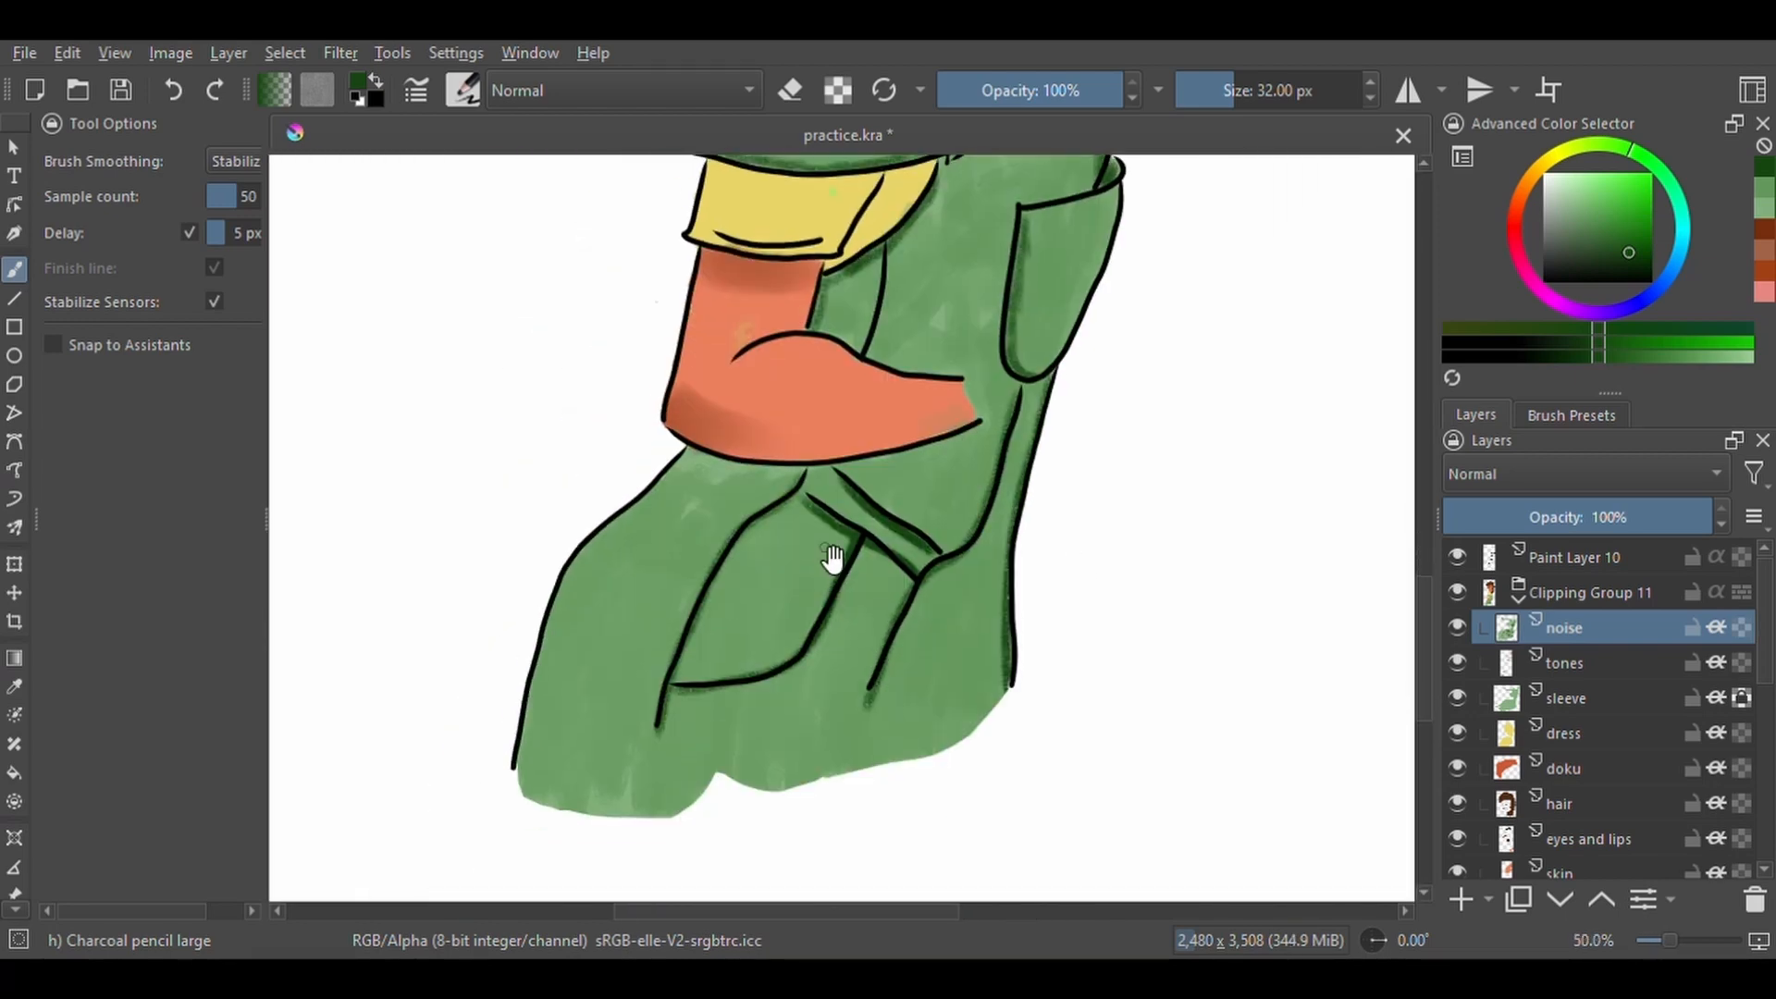
mouse_move(666, 470)
left_mouse_down()
mouse_move(545, 606)
mouse_move(518, 791)
left_mouse_up()
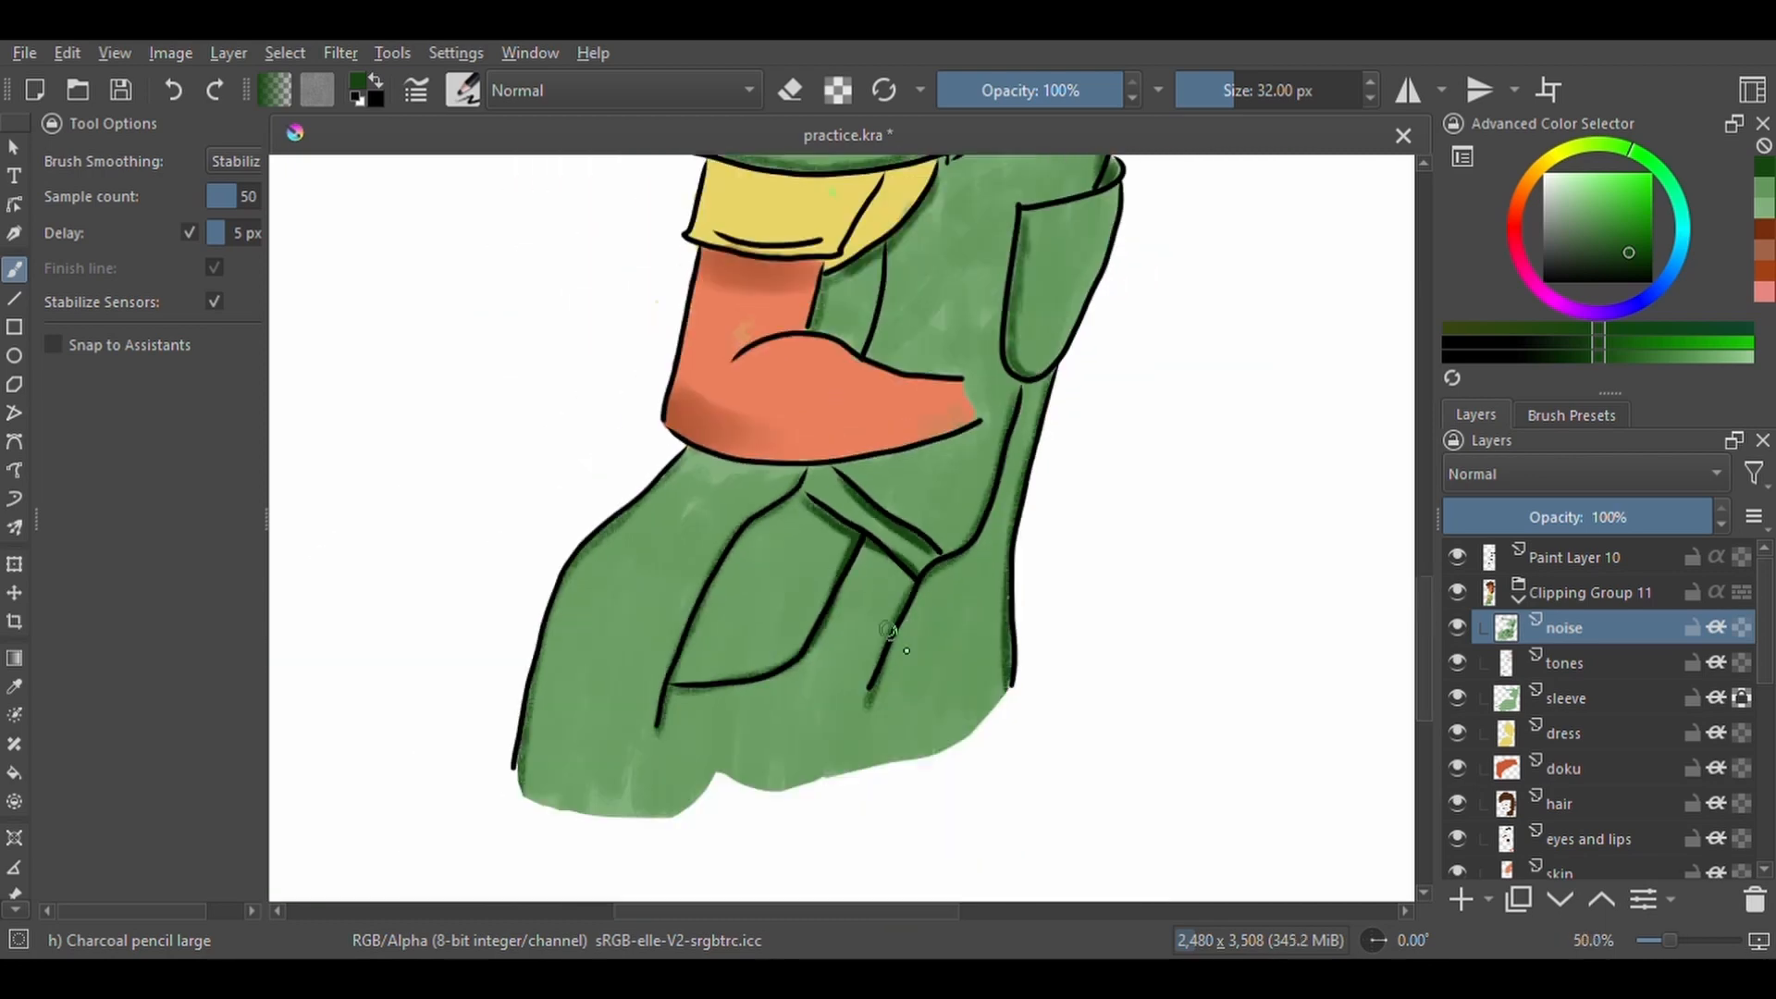
key("ctrl+minus")
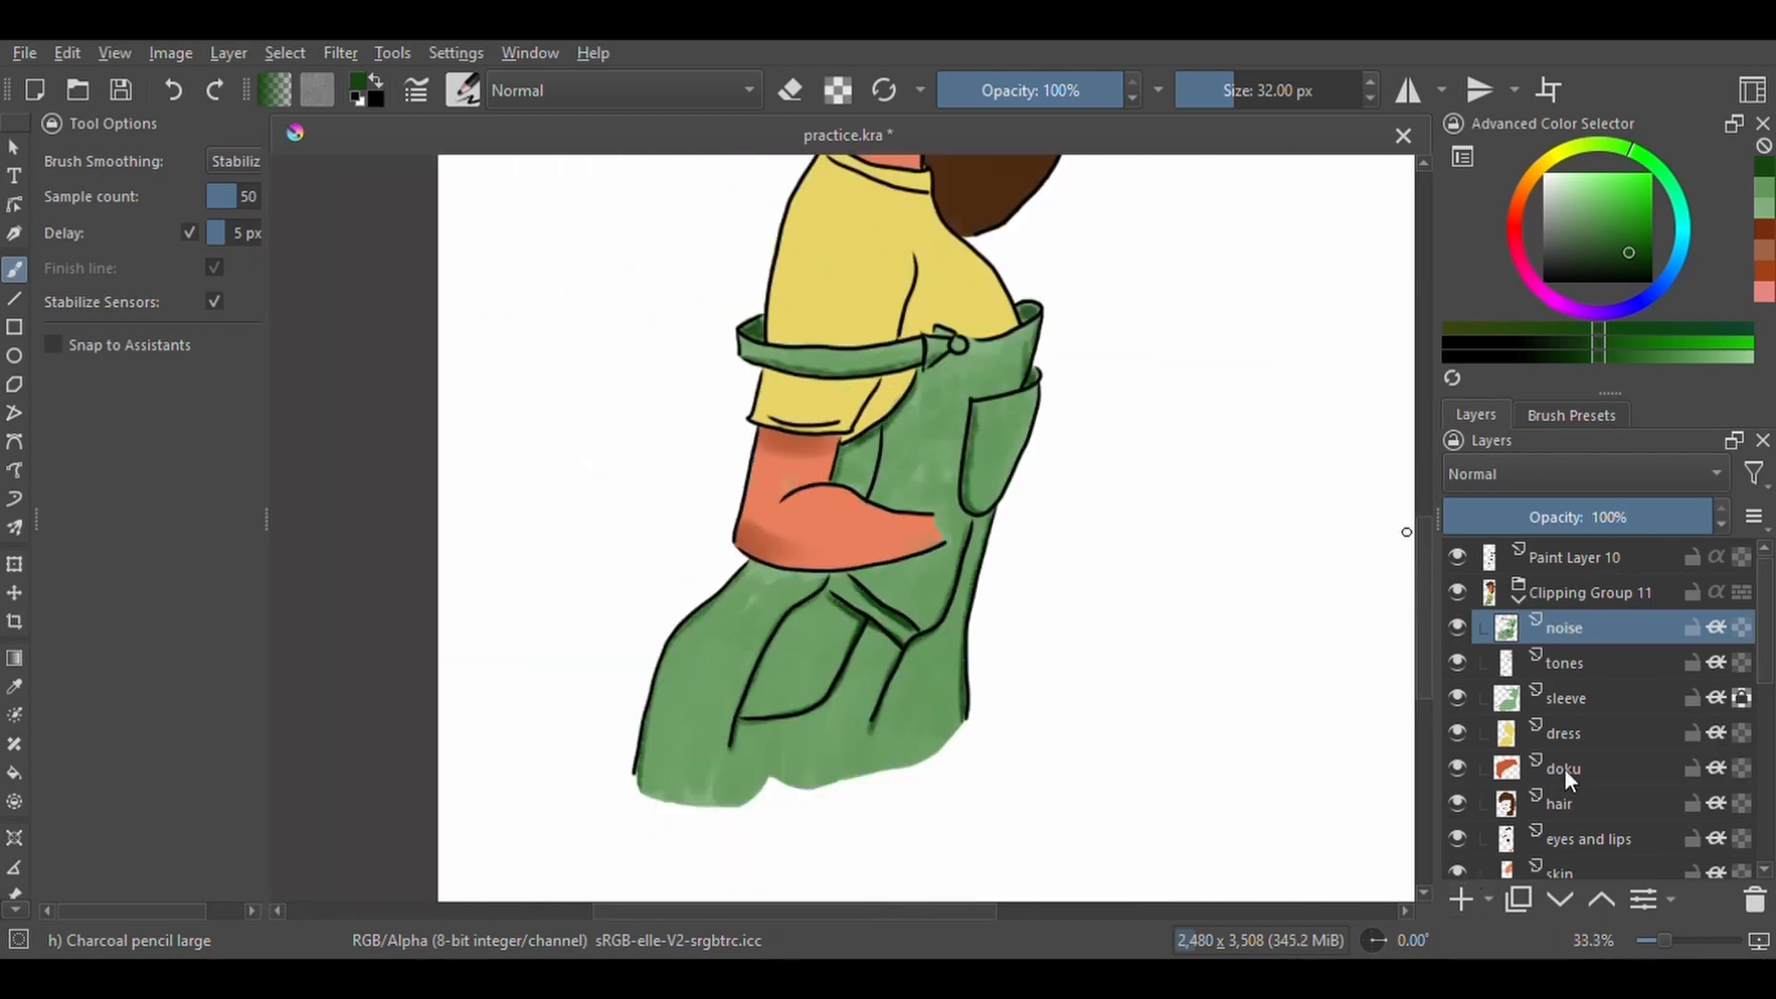
Add a new paint layer above the noise layer and name it "shirts noise".
left_click(1461, 897)
key("F2")
type("shirts noise")
key("Return")
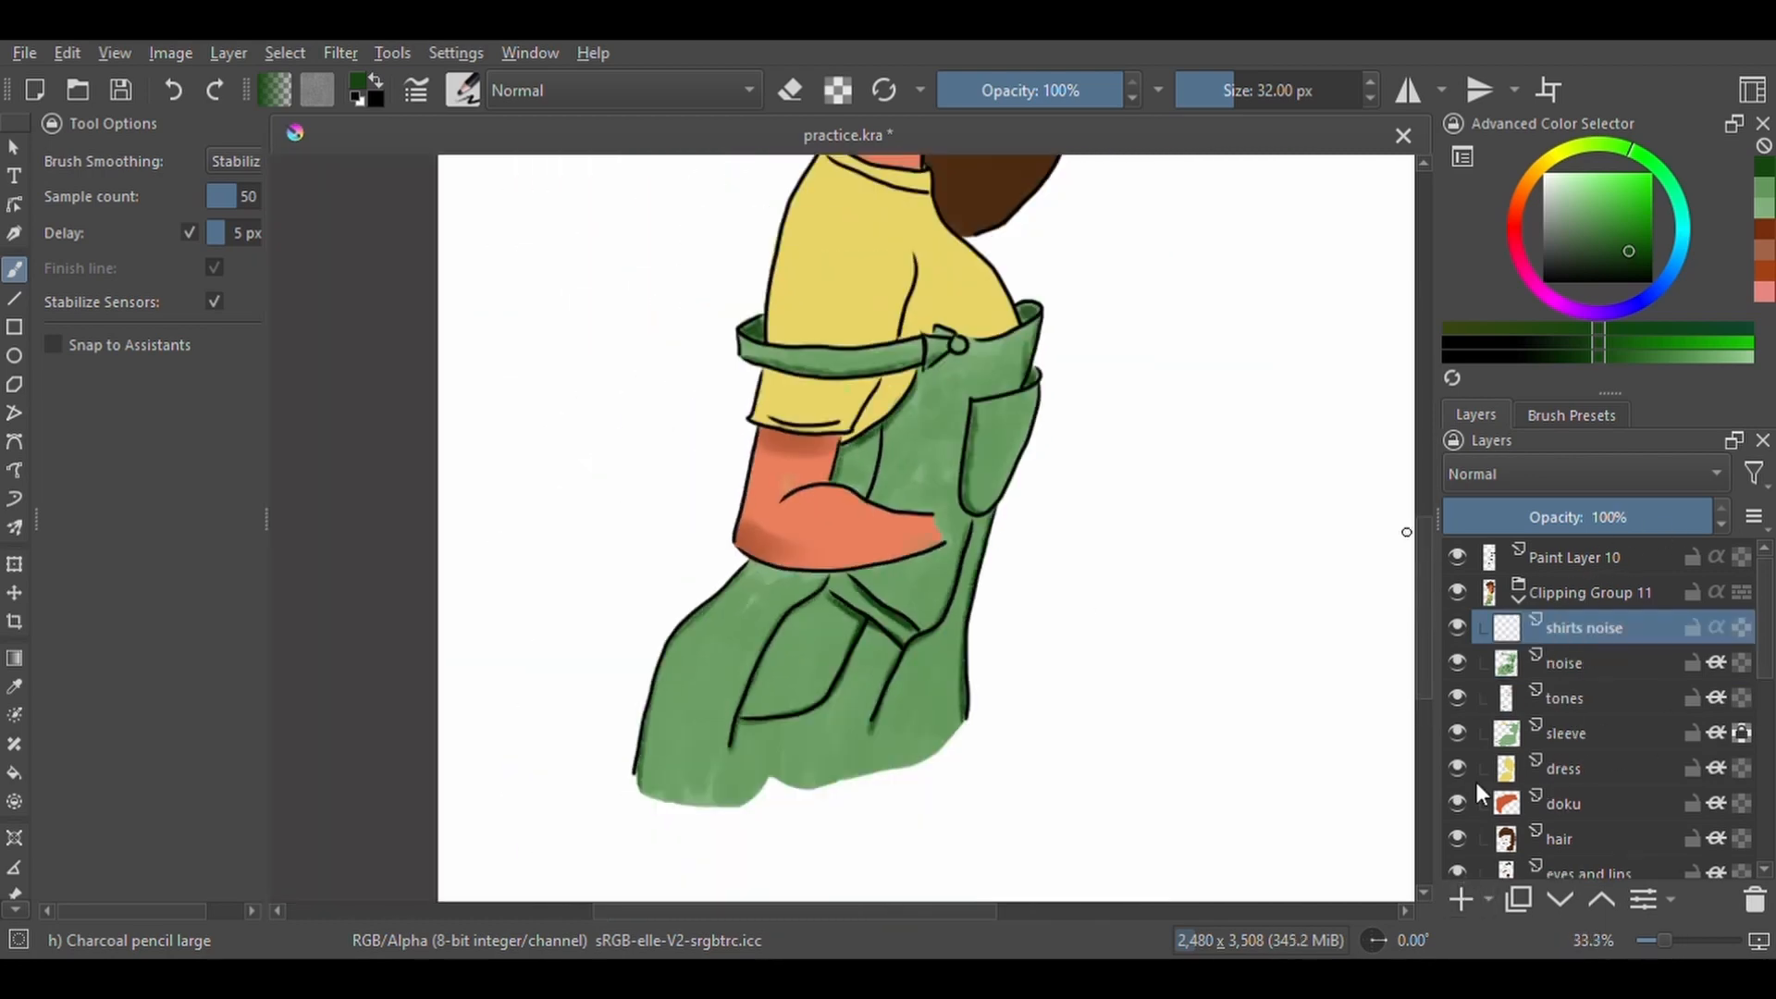
Sample the shirt's yellow, darken it and reduce the Charcoal pencil large brush to 17.33 px.
left_click(15, 686)
left_click(864, 265)
left_click(1617, 211)
left_click(15, 269)
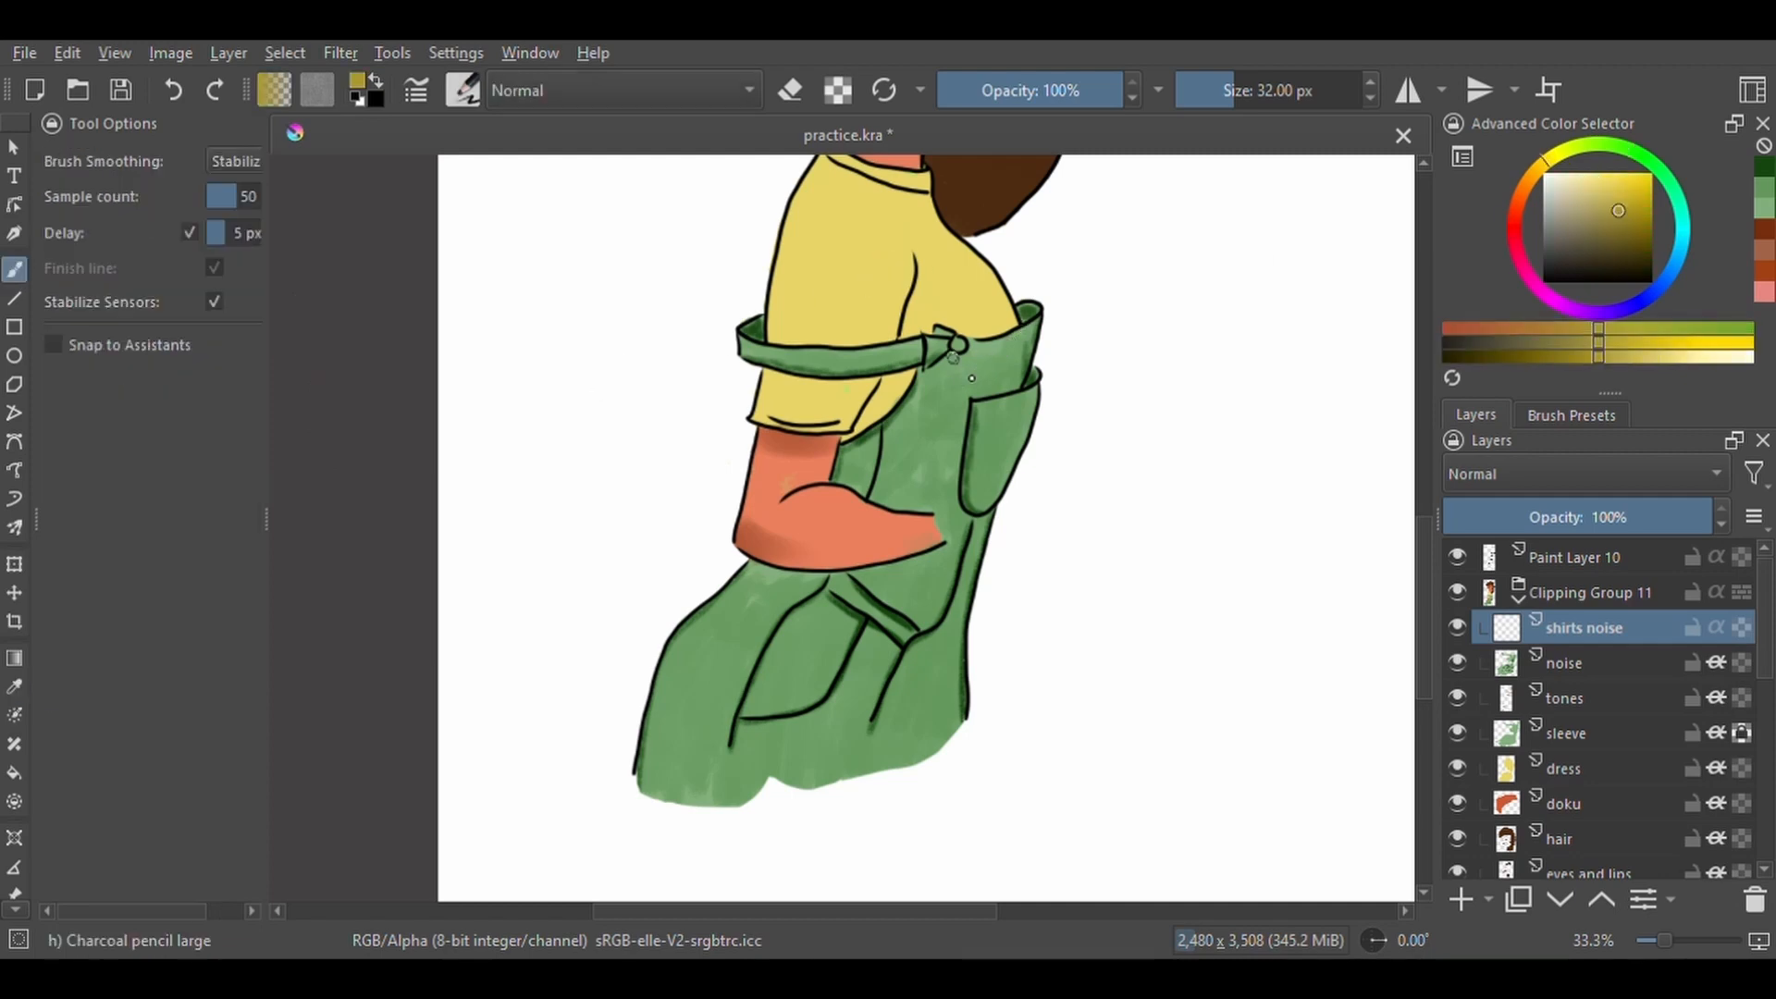
left_click_drag(860, 416, 833, 577)
left_click(1223, 98)
key("ctrl+plus")
key("ctrl+plus")
left_click_drag(807, 437, 779, 616)
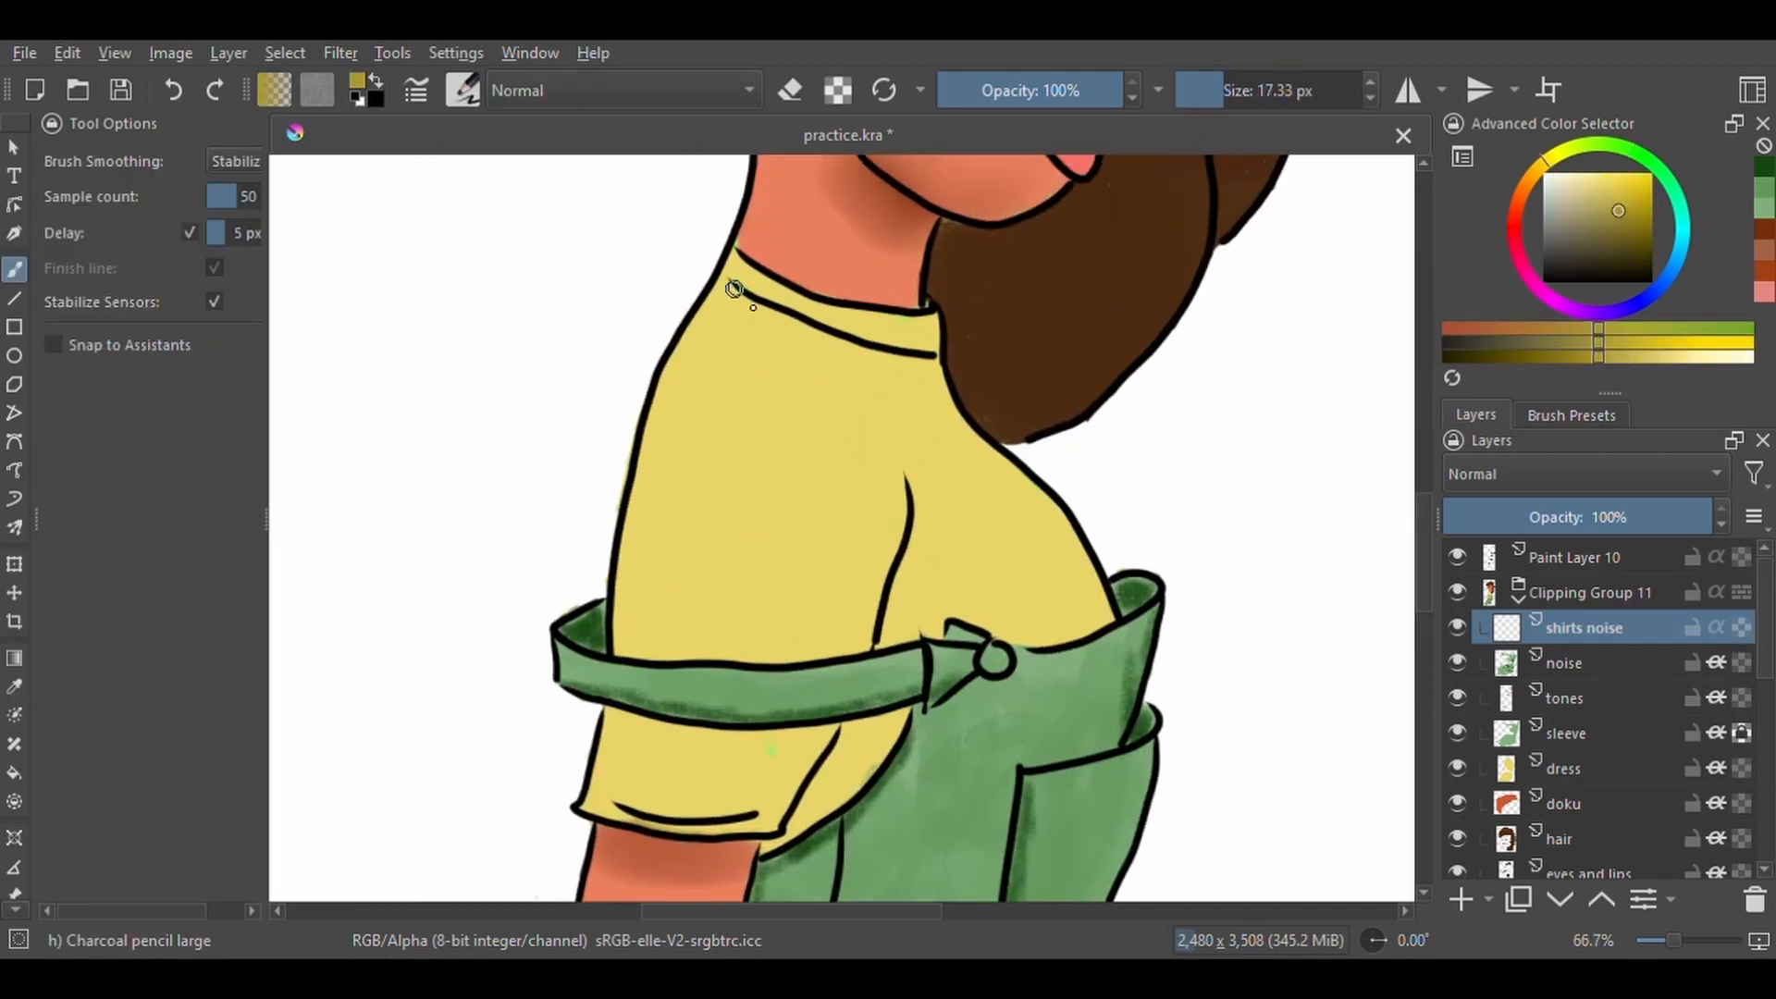
Shade below the collar line, along the armpit crease and above the sleeve's cuff line in the darker yellow.
left_click_drag(736, 289, 938, 366)
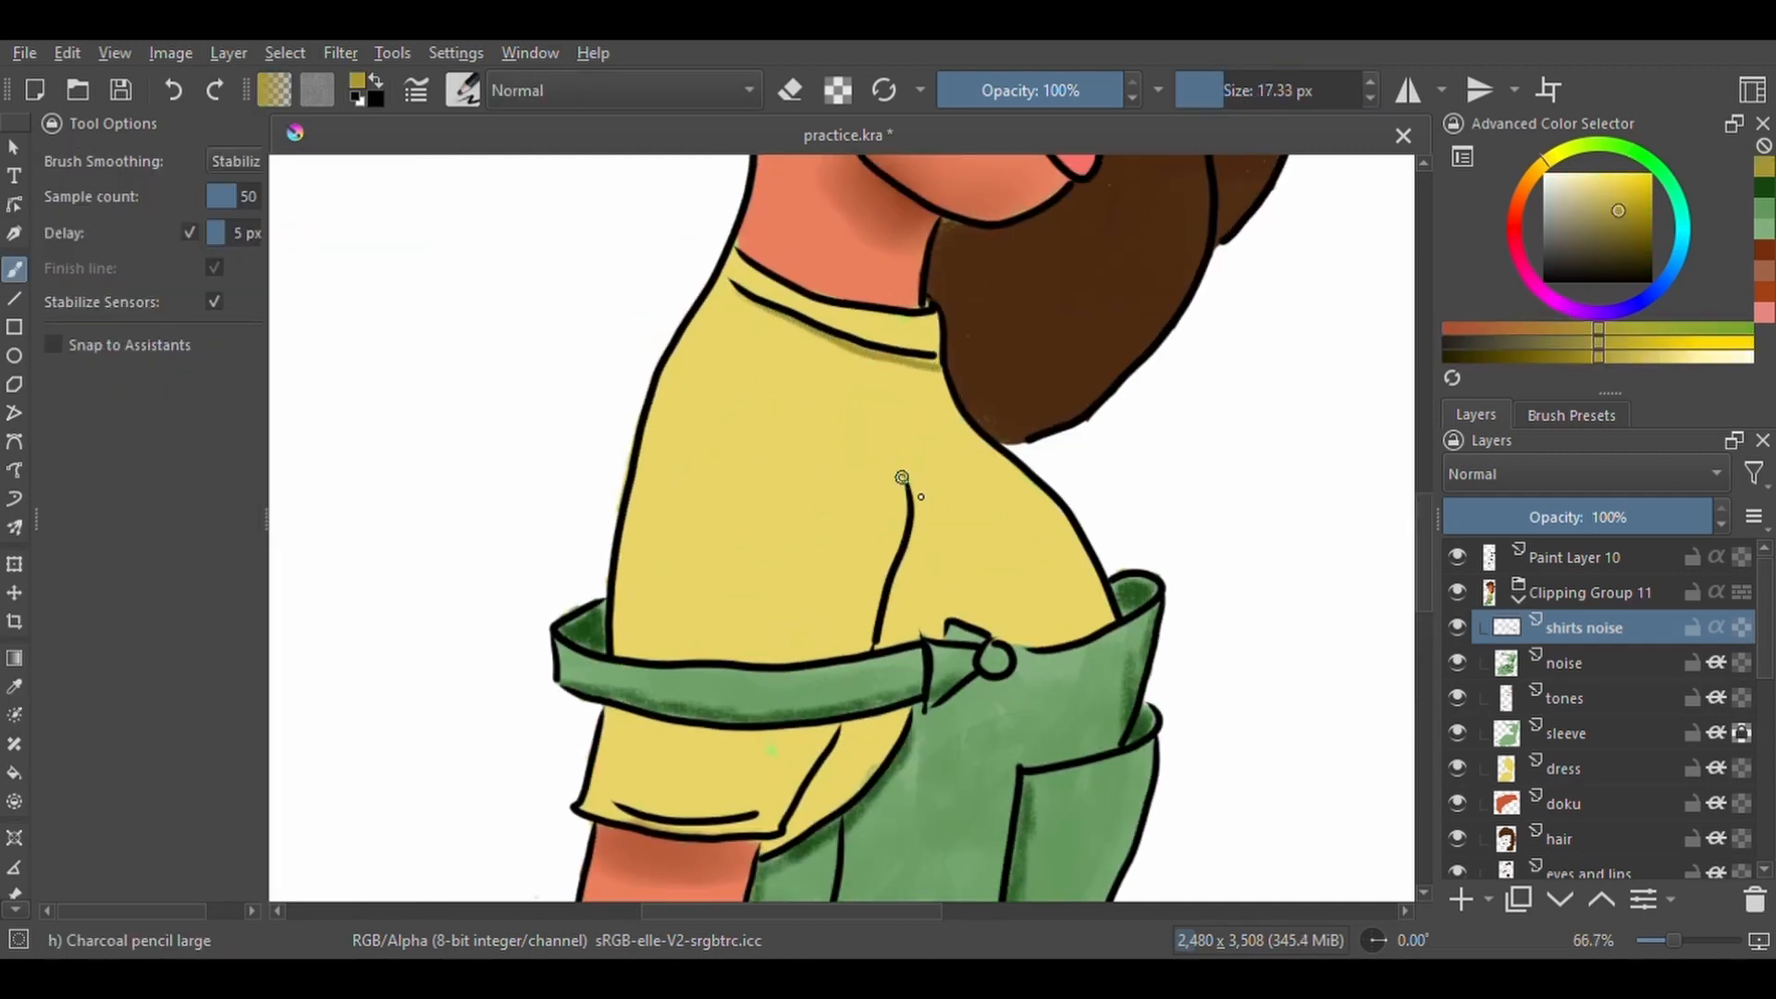
left_click_drag(902, 474, 878, 600)
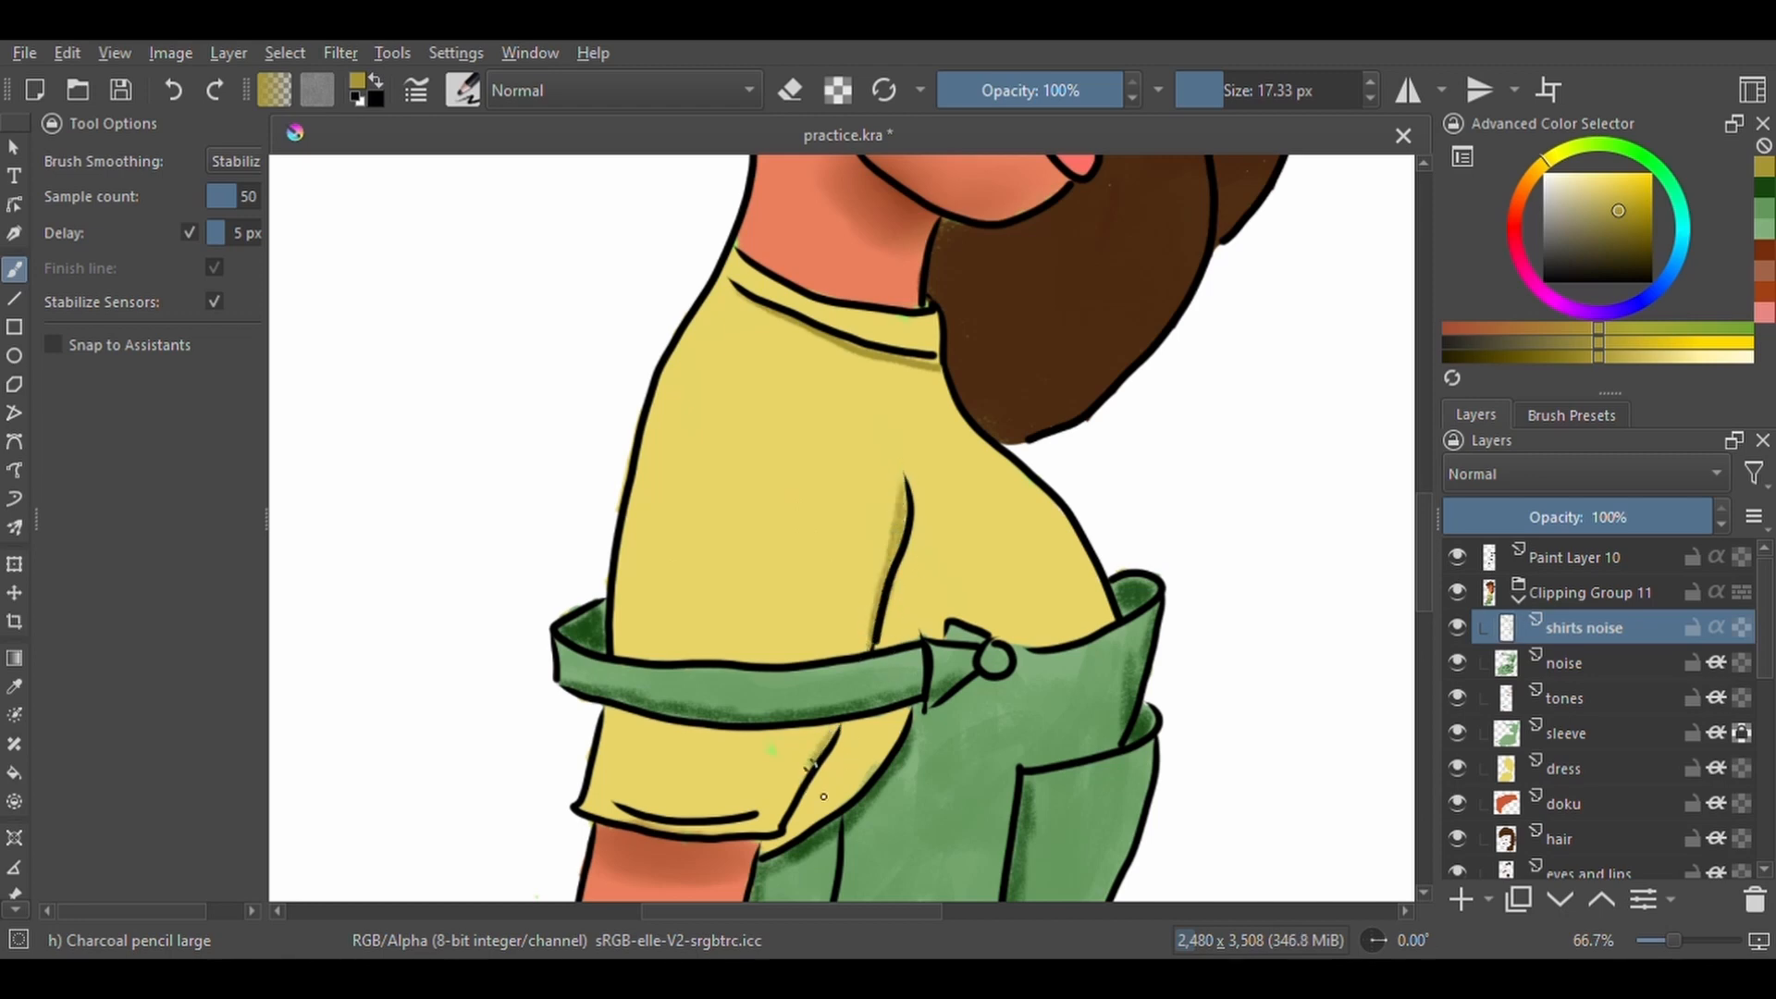
left_click_drag(619, 804, 759, 813)
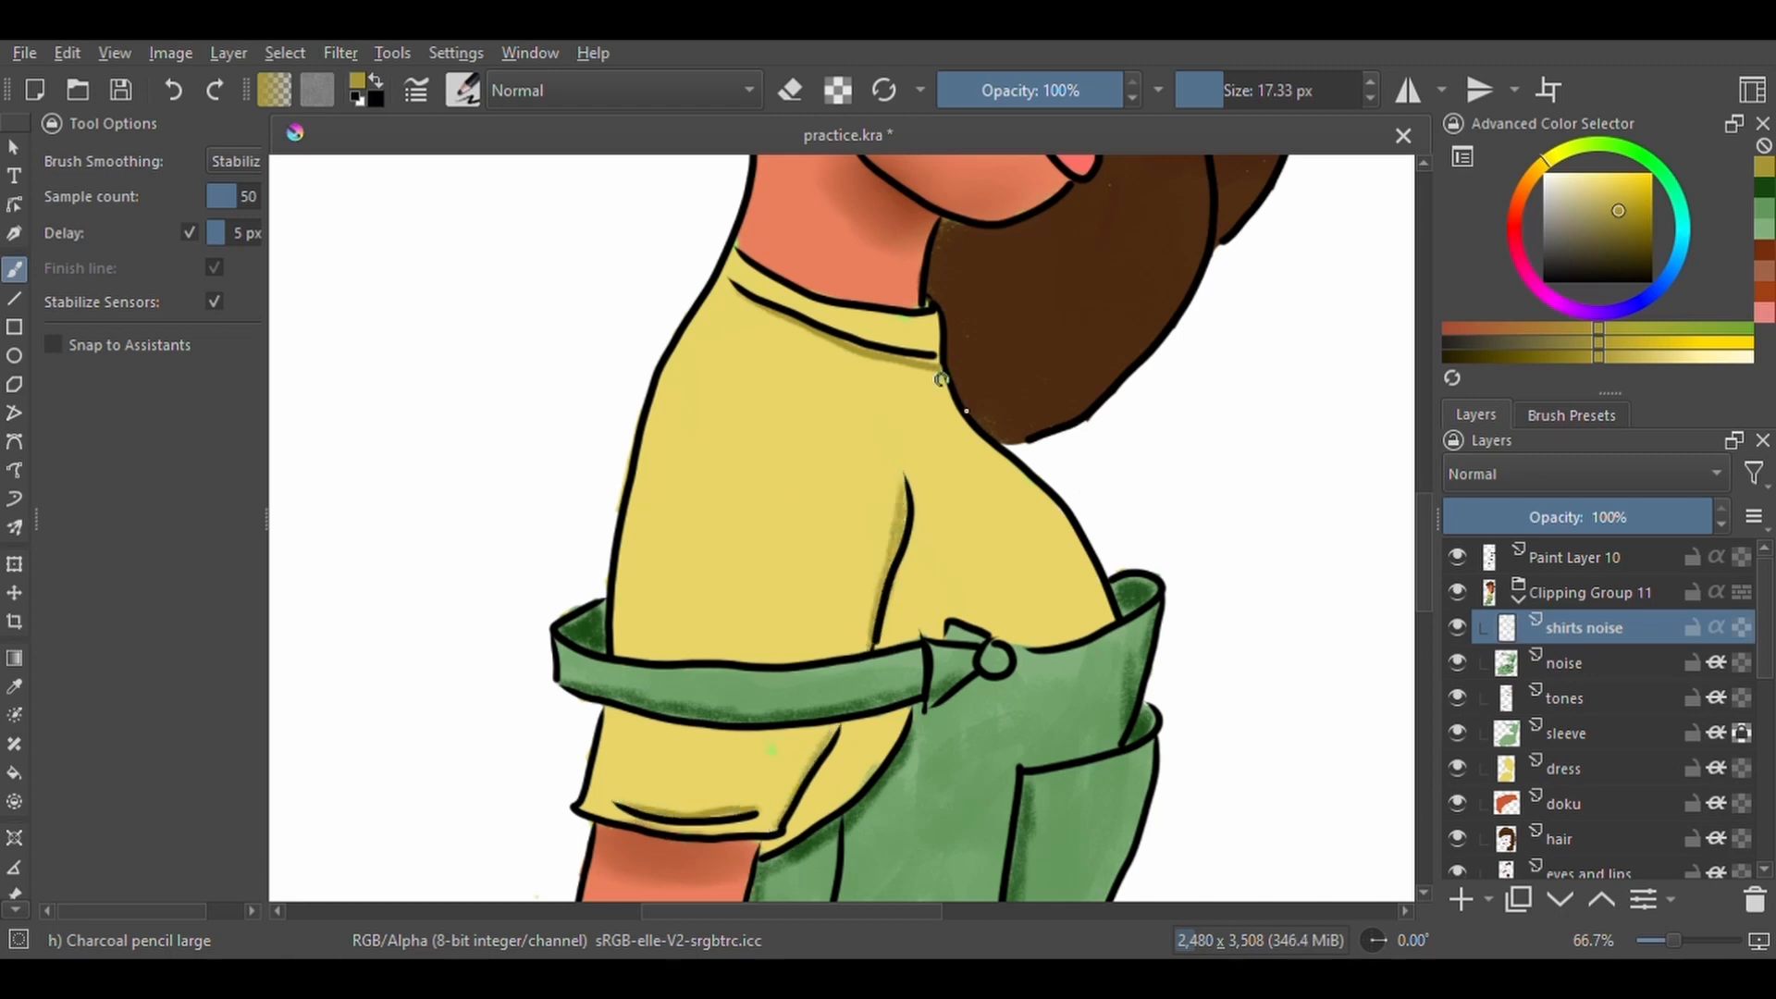
Shade the shirt's front edge from the neck to the bib in the darker yellow, undoing and redrawing the stroke.
left_click_drag(942, 379, 1066, 507)
key("ctrl+z")
mouse_move(943, 370)
left_mouse_down()
mouse_move(1071, 527)
mouse_move(1109, 615)
left_mouse_up()
key("ctrl+z")
left_click_drag(1067, 528, 1110, 613)
key("ctrl+minus")
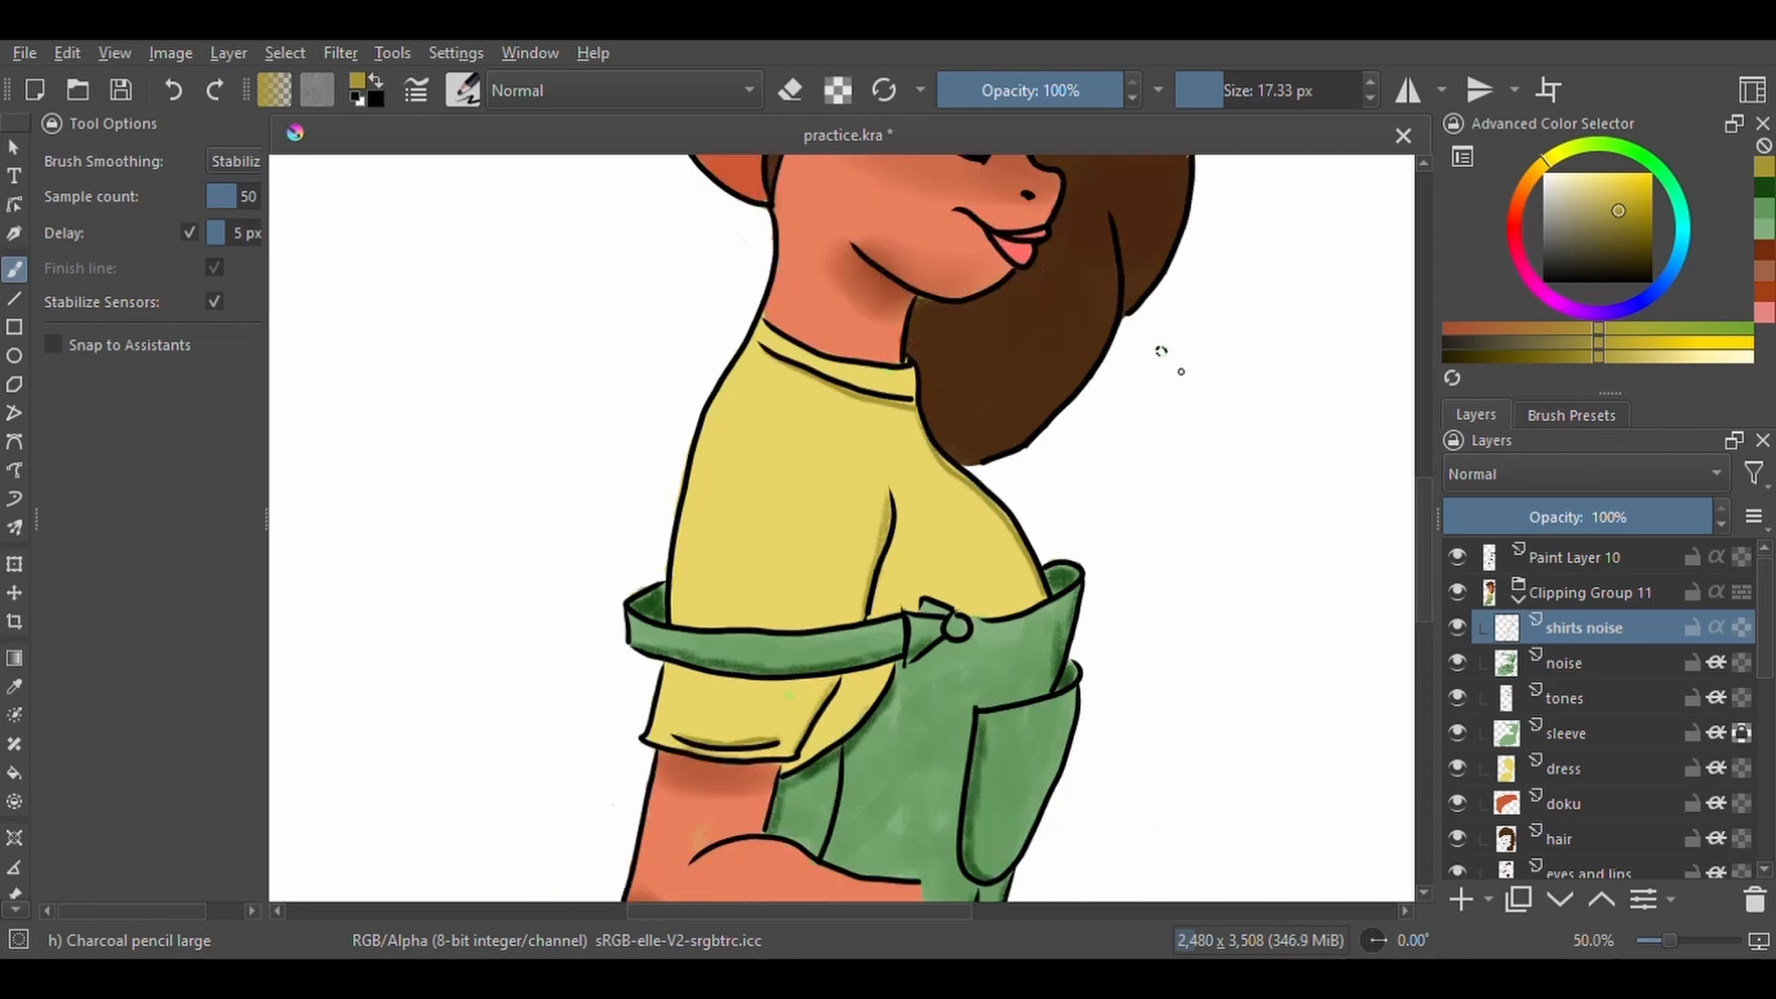
Shade the shirt's back edge from the shoulder down to the strap in the darker yellow.
key("ctrl+minus")
key("ctrl+plus")
key("ctrl+plus")
left_click_drag(686, 395, 630, 640)
key("ctrl+minus")
key("ctrl+minus")
left_click_drag(933, 815, 965, 675)
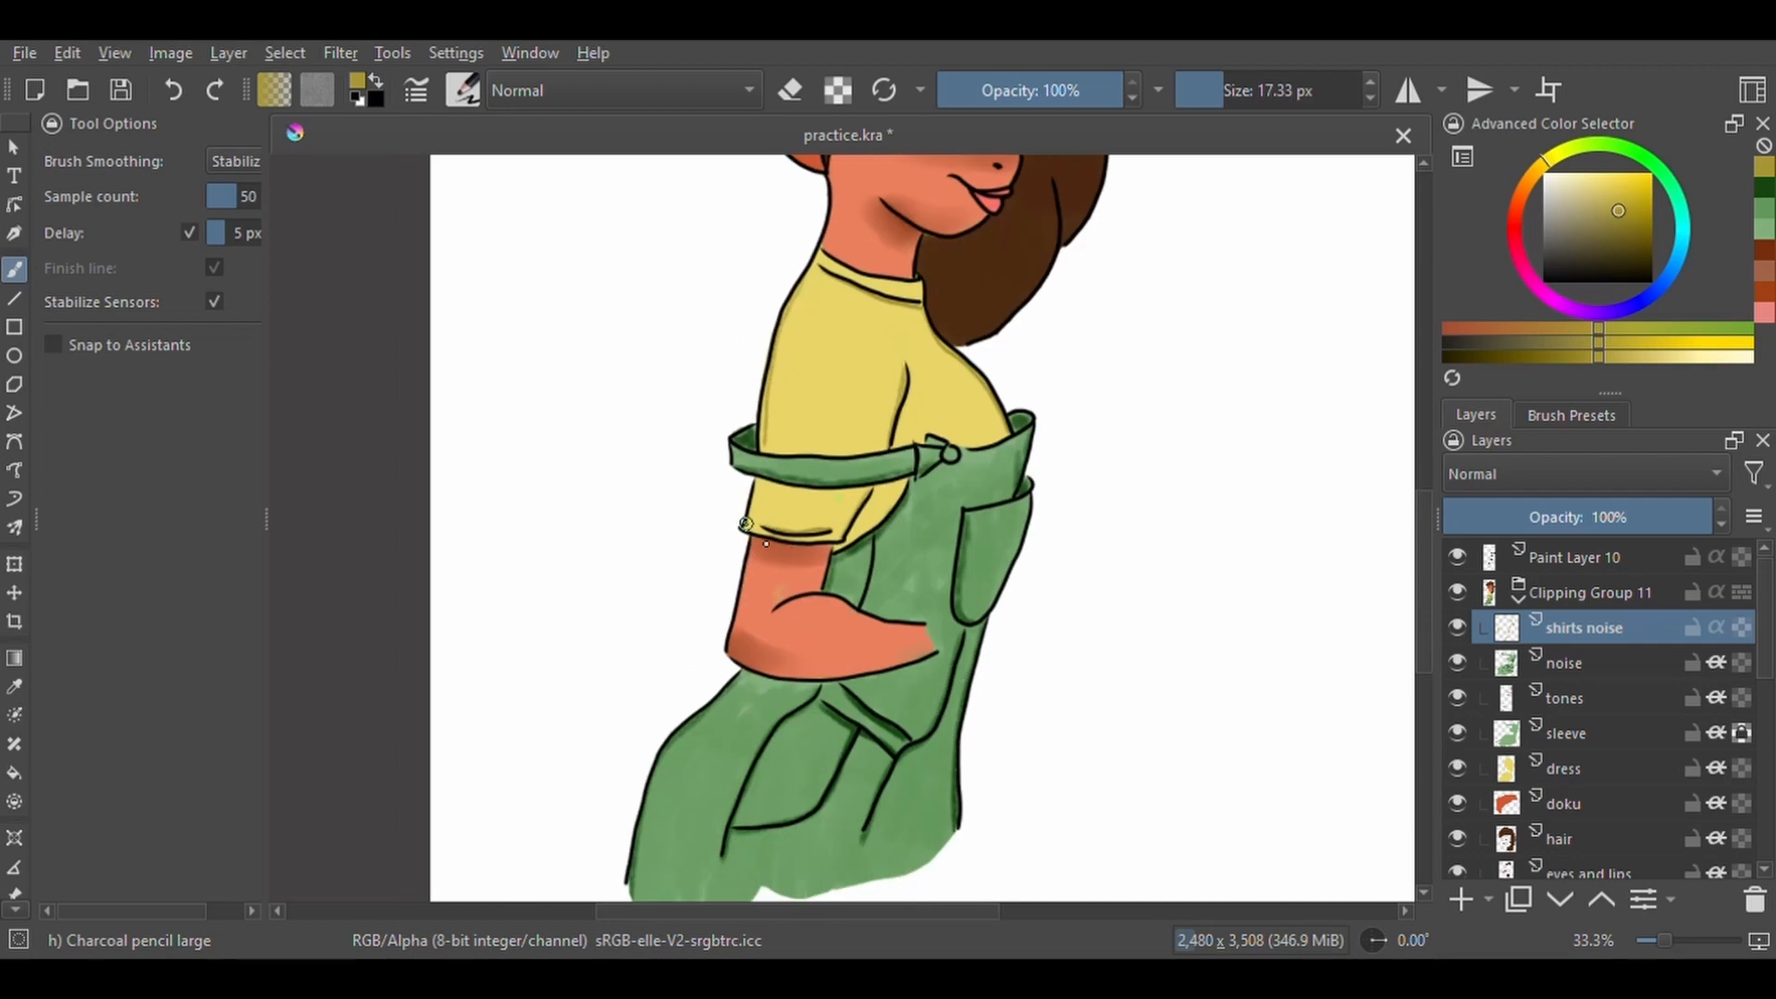
Add a new paint layer above shirts noise and name it "skin npise".
left_click(1461, 897)
key("F2")
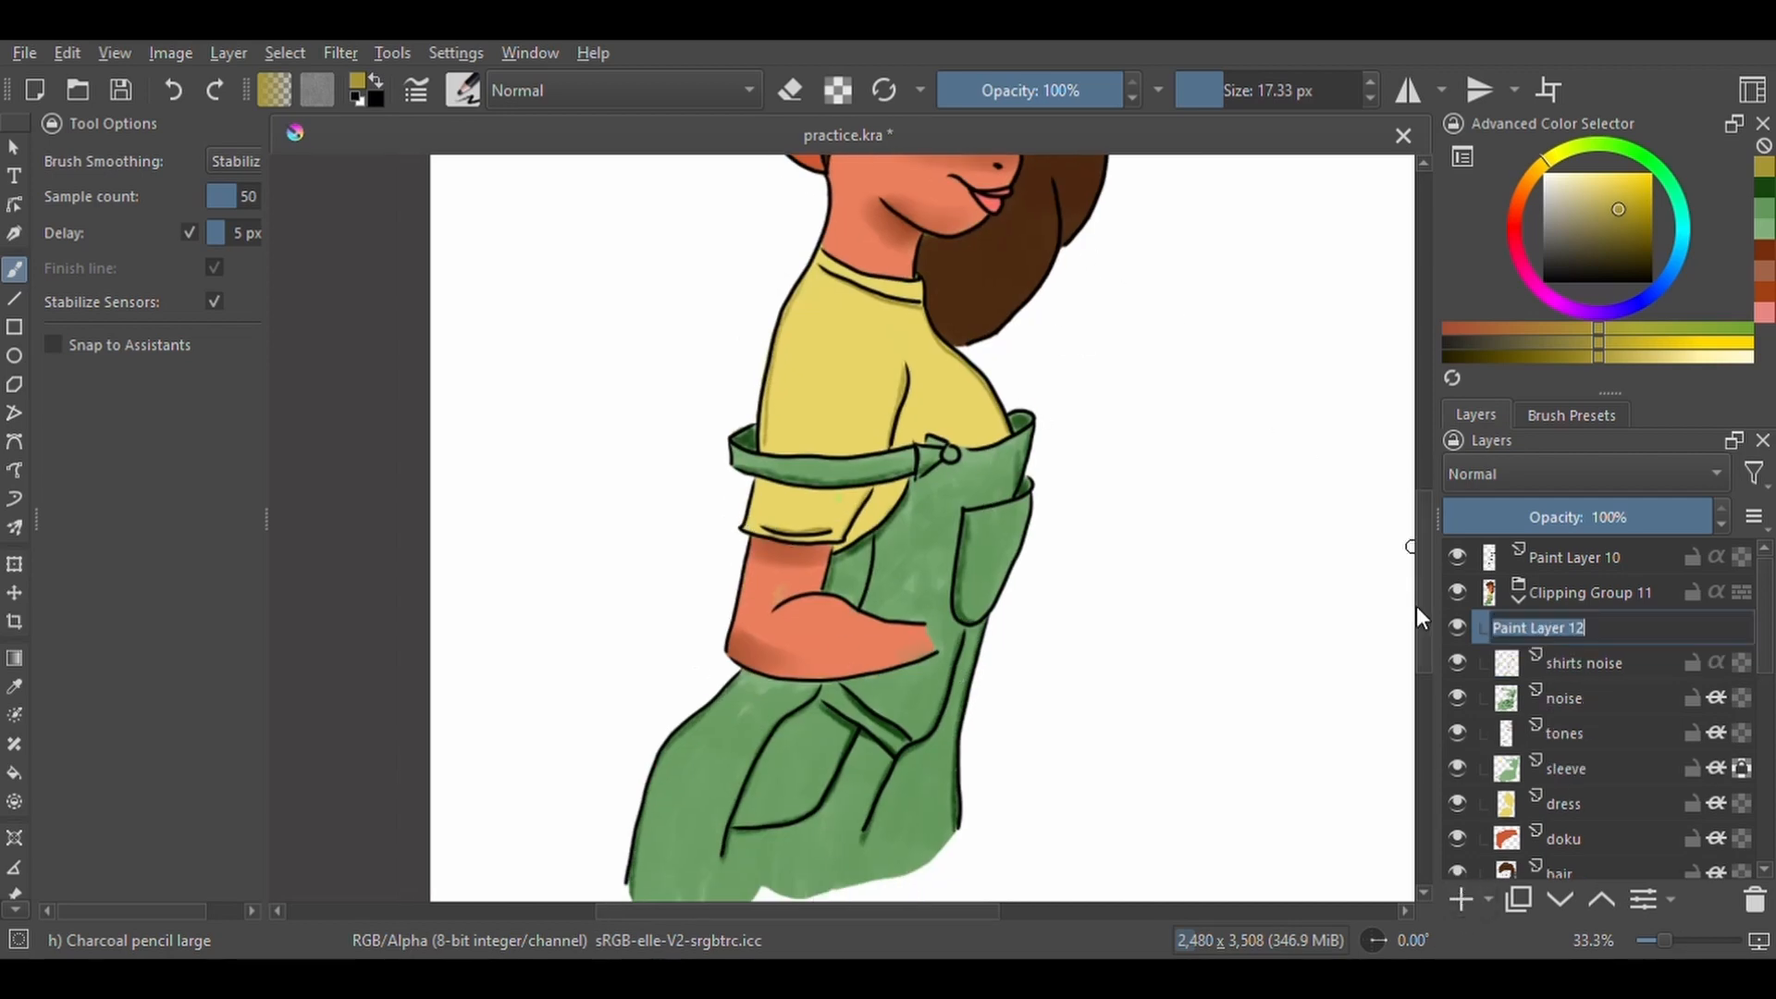
type("skin nipise")
key("Return")
Shade along the upper contour of the forearm in dark reddish brown with the Charcoal pencil large brush at 17.33 px.
key("ctrl+plus")
key("ctrl+plus")
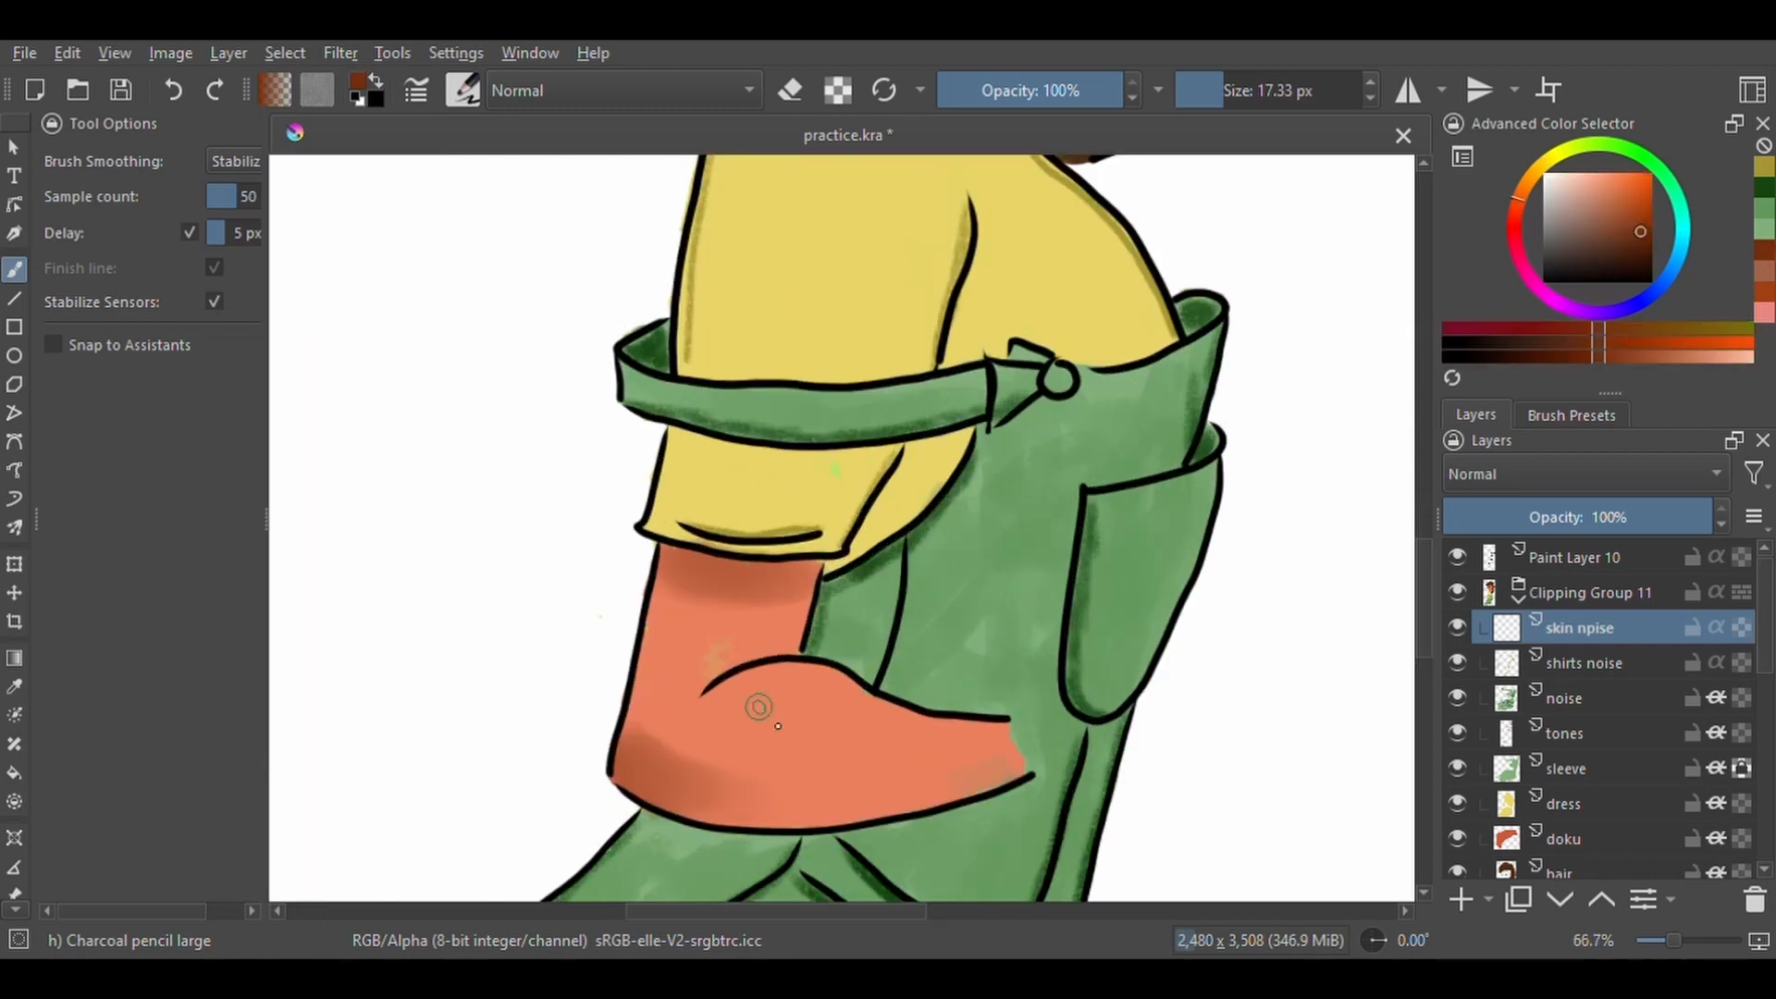
mouse_move(759, 689)
left_mouse_down()
mouse_move(808, 676)
mouse_move(870, 703)
left_mouse_up()
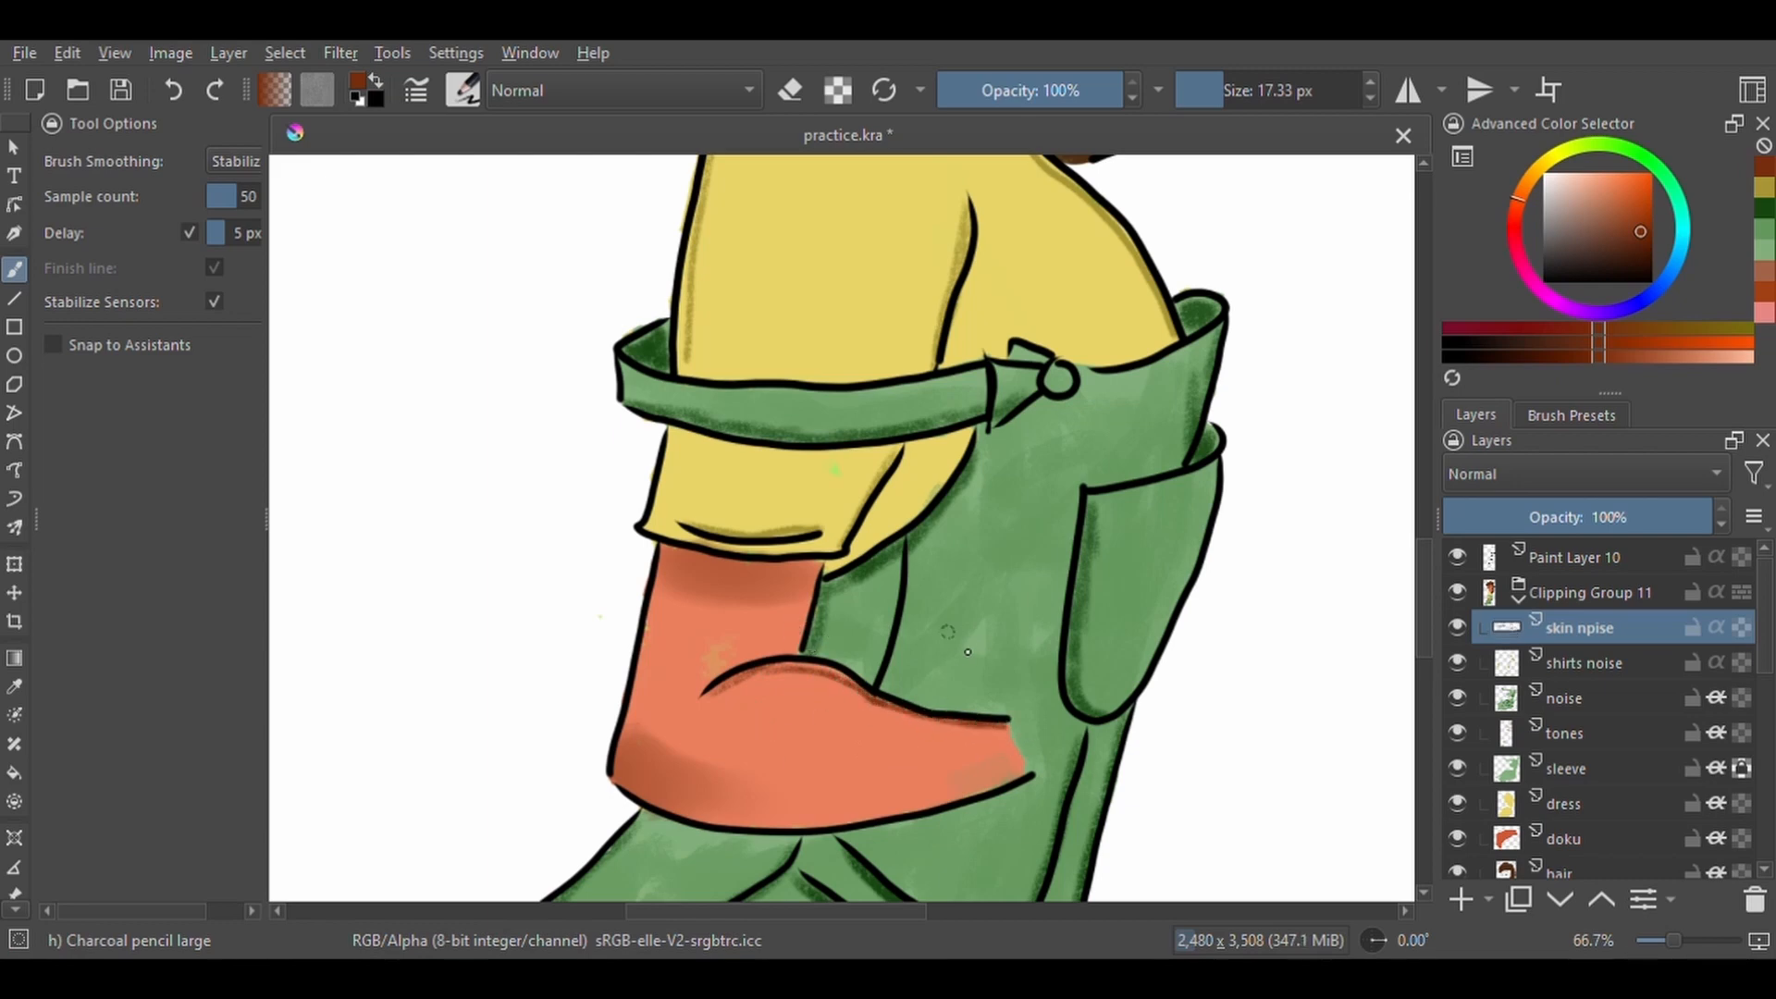
Shade the back edge of the neck below the headwrap in the dark reddish brown.
left_click_drag(950, 472, 895, 728)
left_click_drag(944, 289, 880, 804)
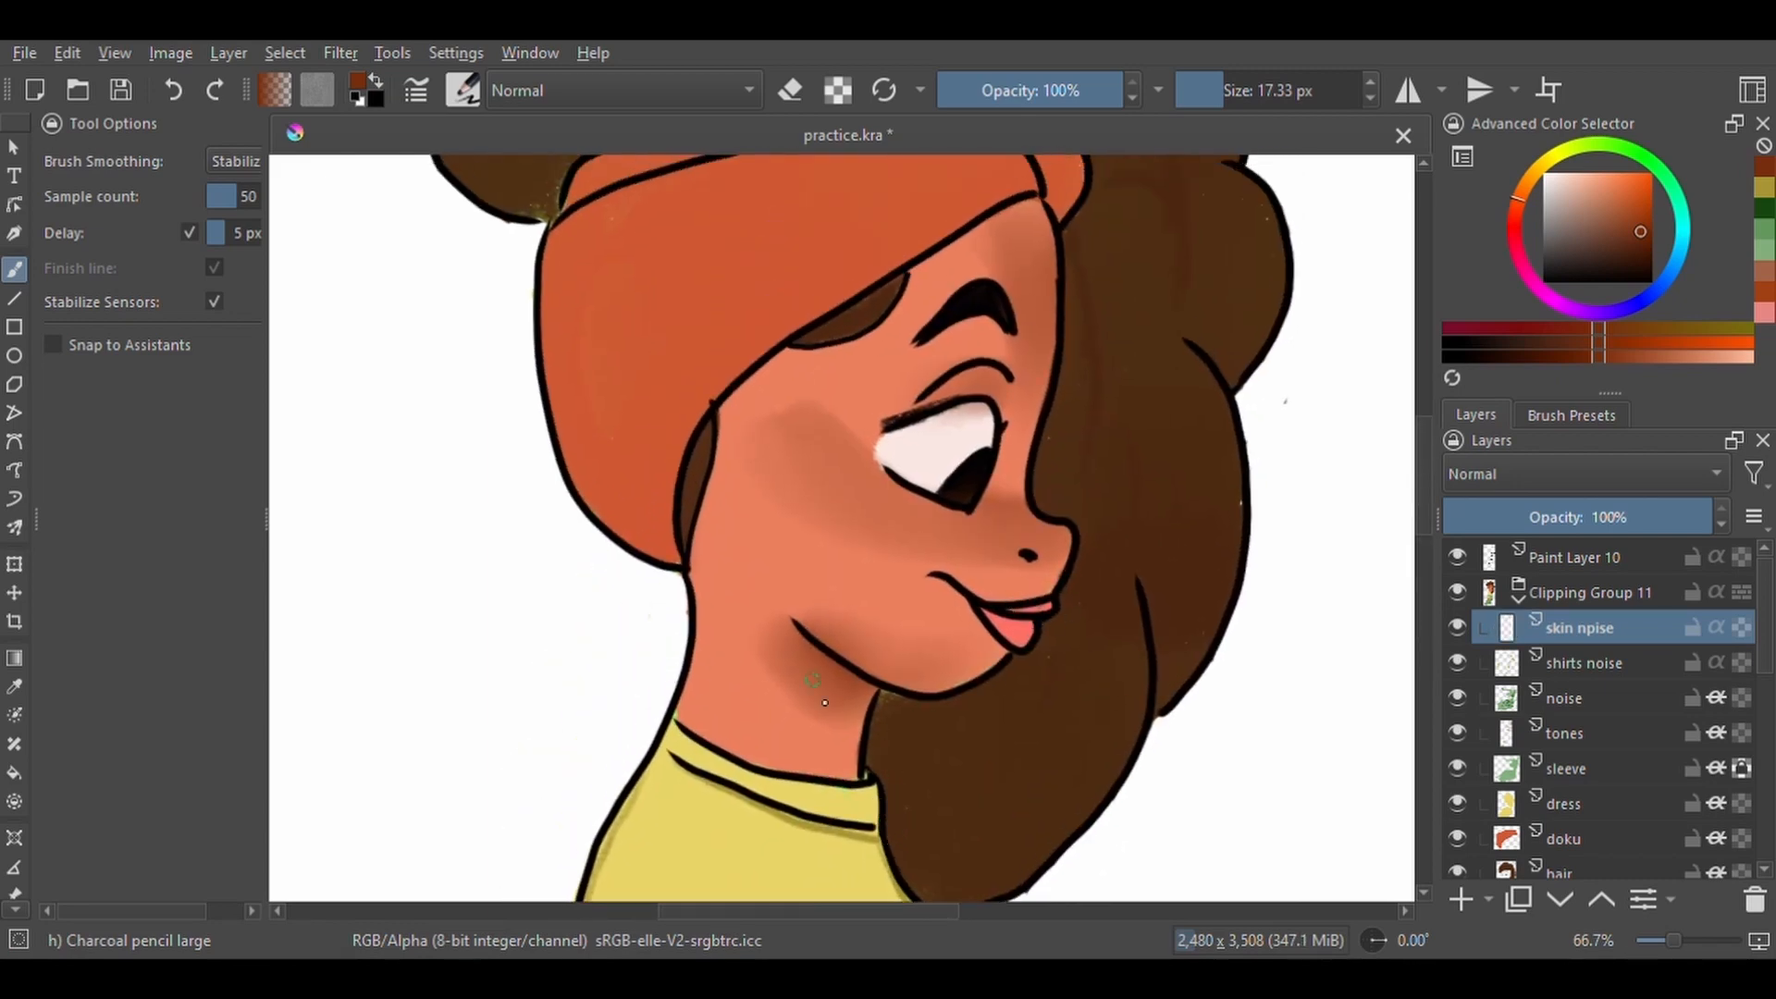
key("ctrl+minus")
key("ctrl+minus")
key("ctrl+minus")
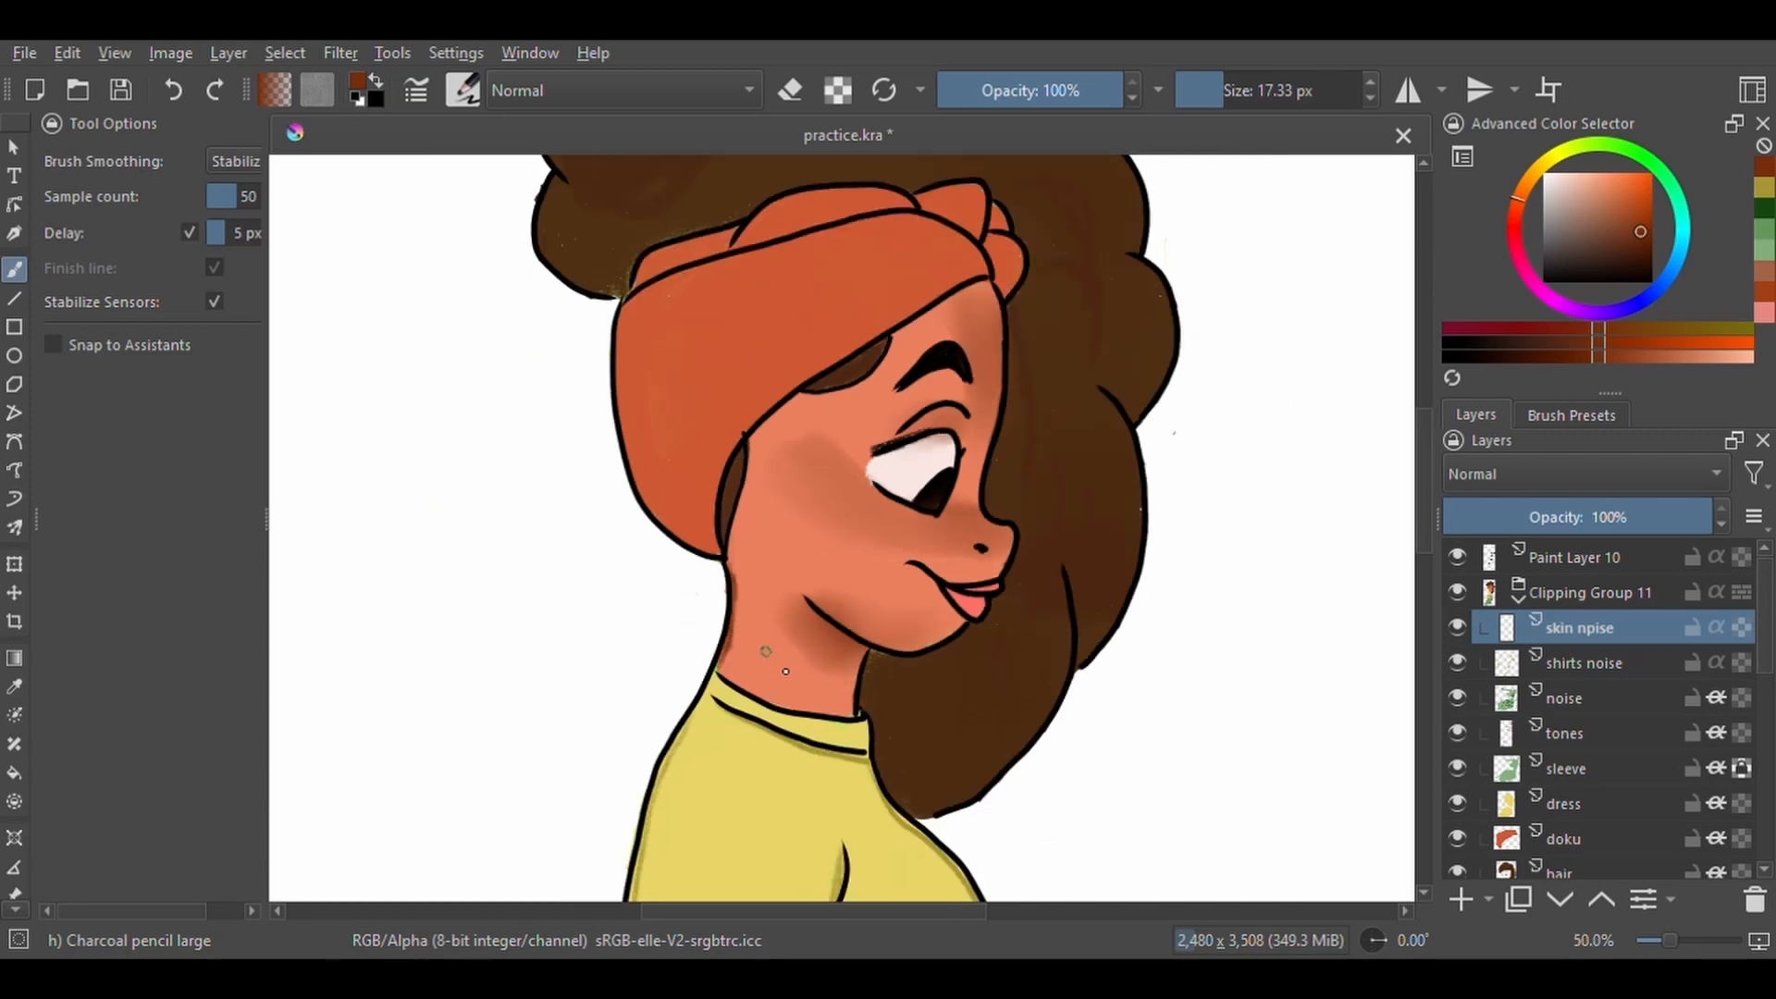
mouse_move(847, 866)
left_mouse_down()
mouse_move(860, 614)
mouse_move(856, 883)
left_mouse_up()
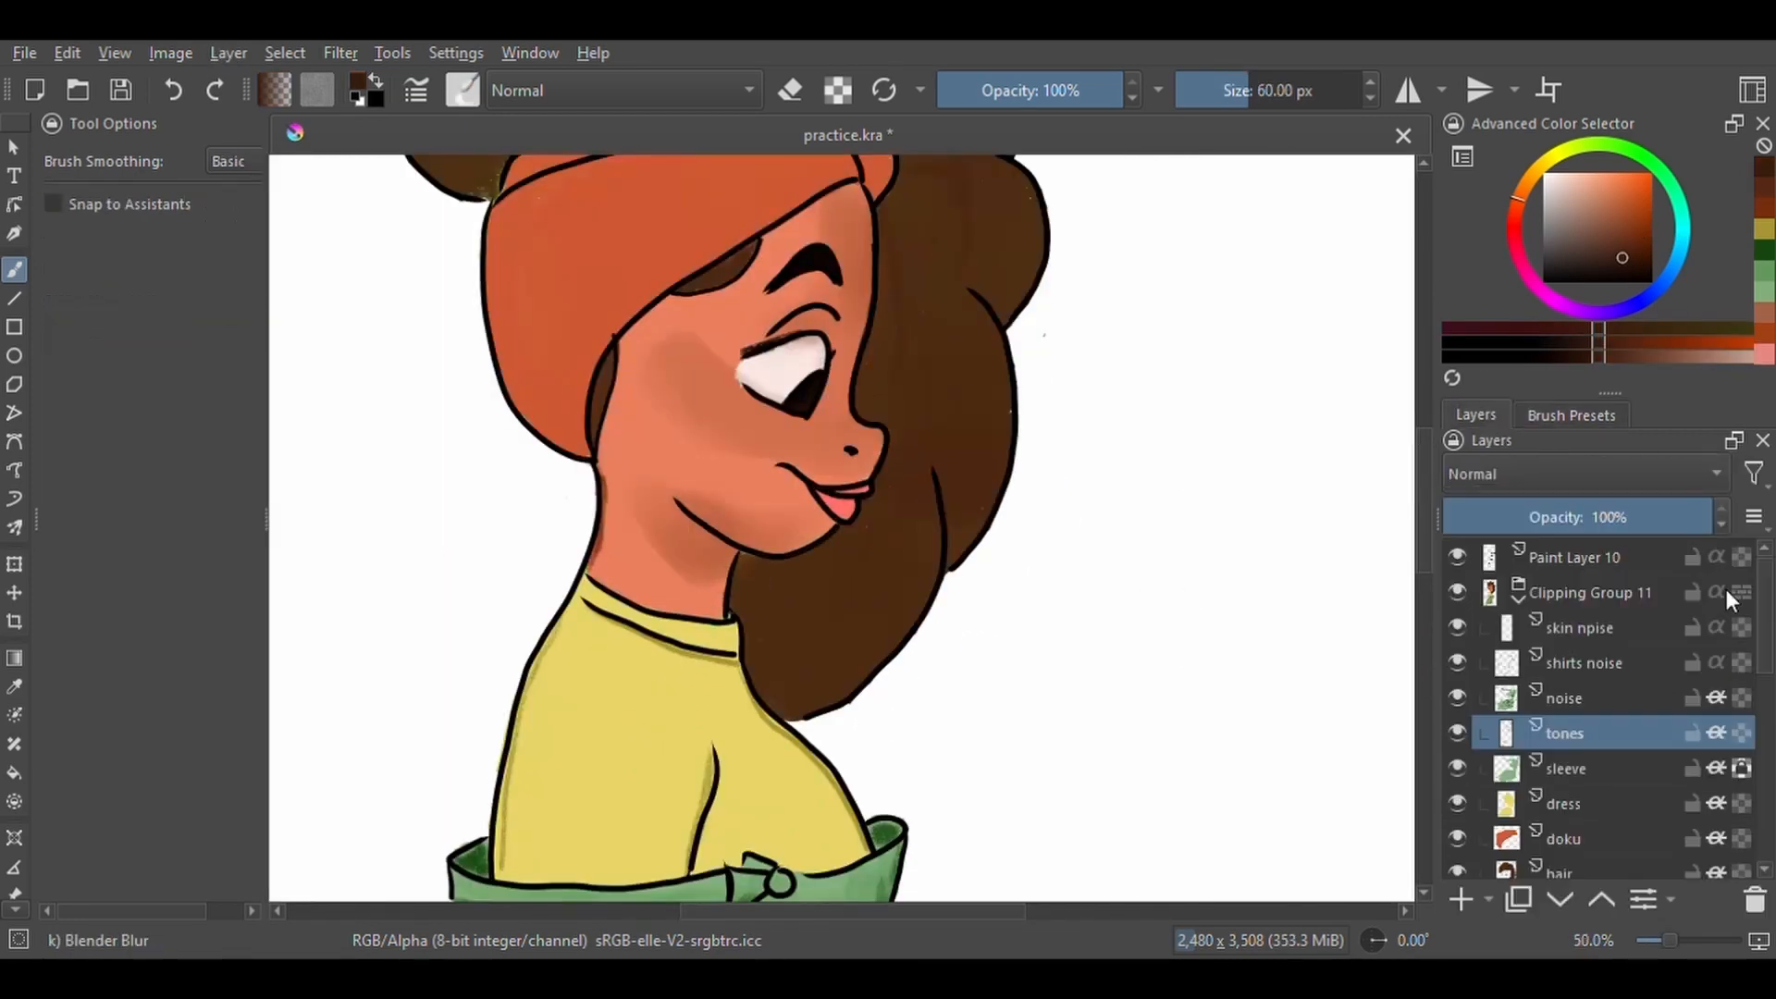
Set smoothing to Stabilizer and ink a round motif at the back of the headwrap with black Ink-3 Gpen at 11.22 px.
scroll(1591, 740, "down", 3)
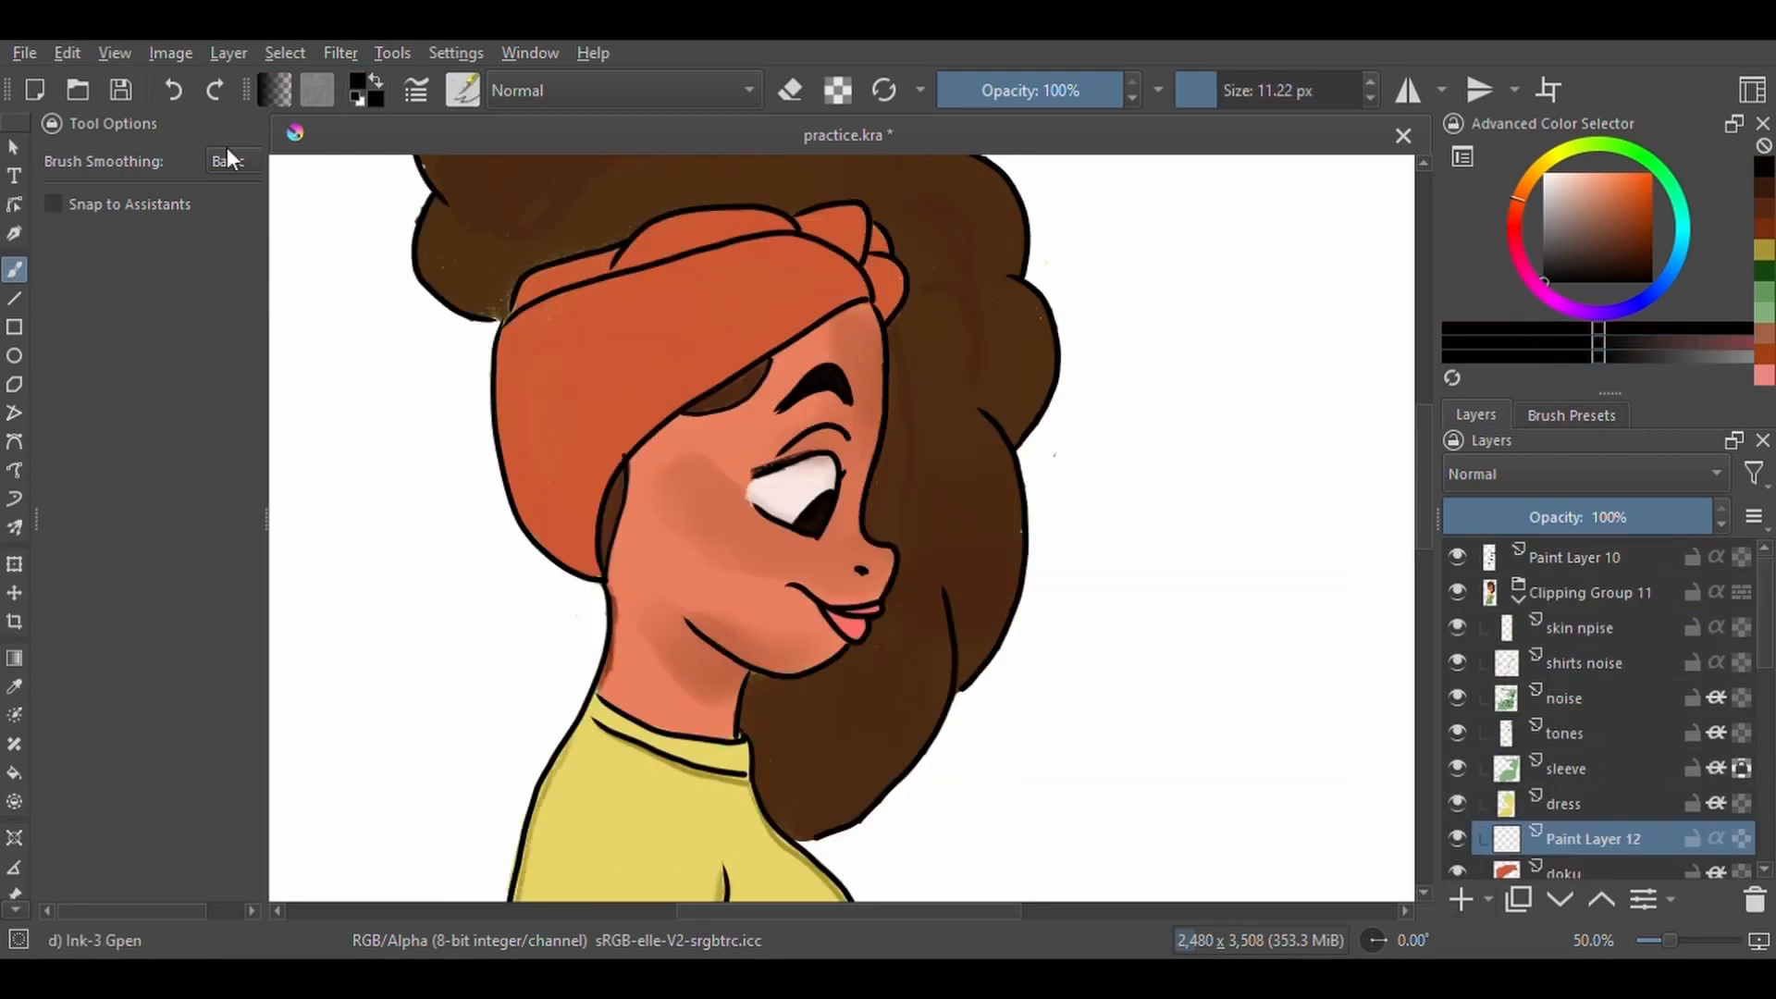
left_click(236, 161)
left_click(236, 208)
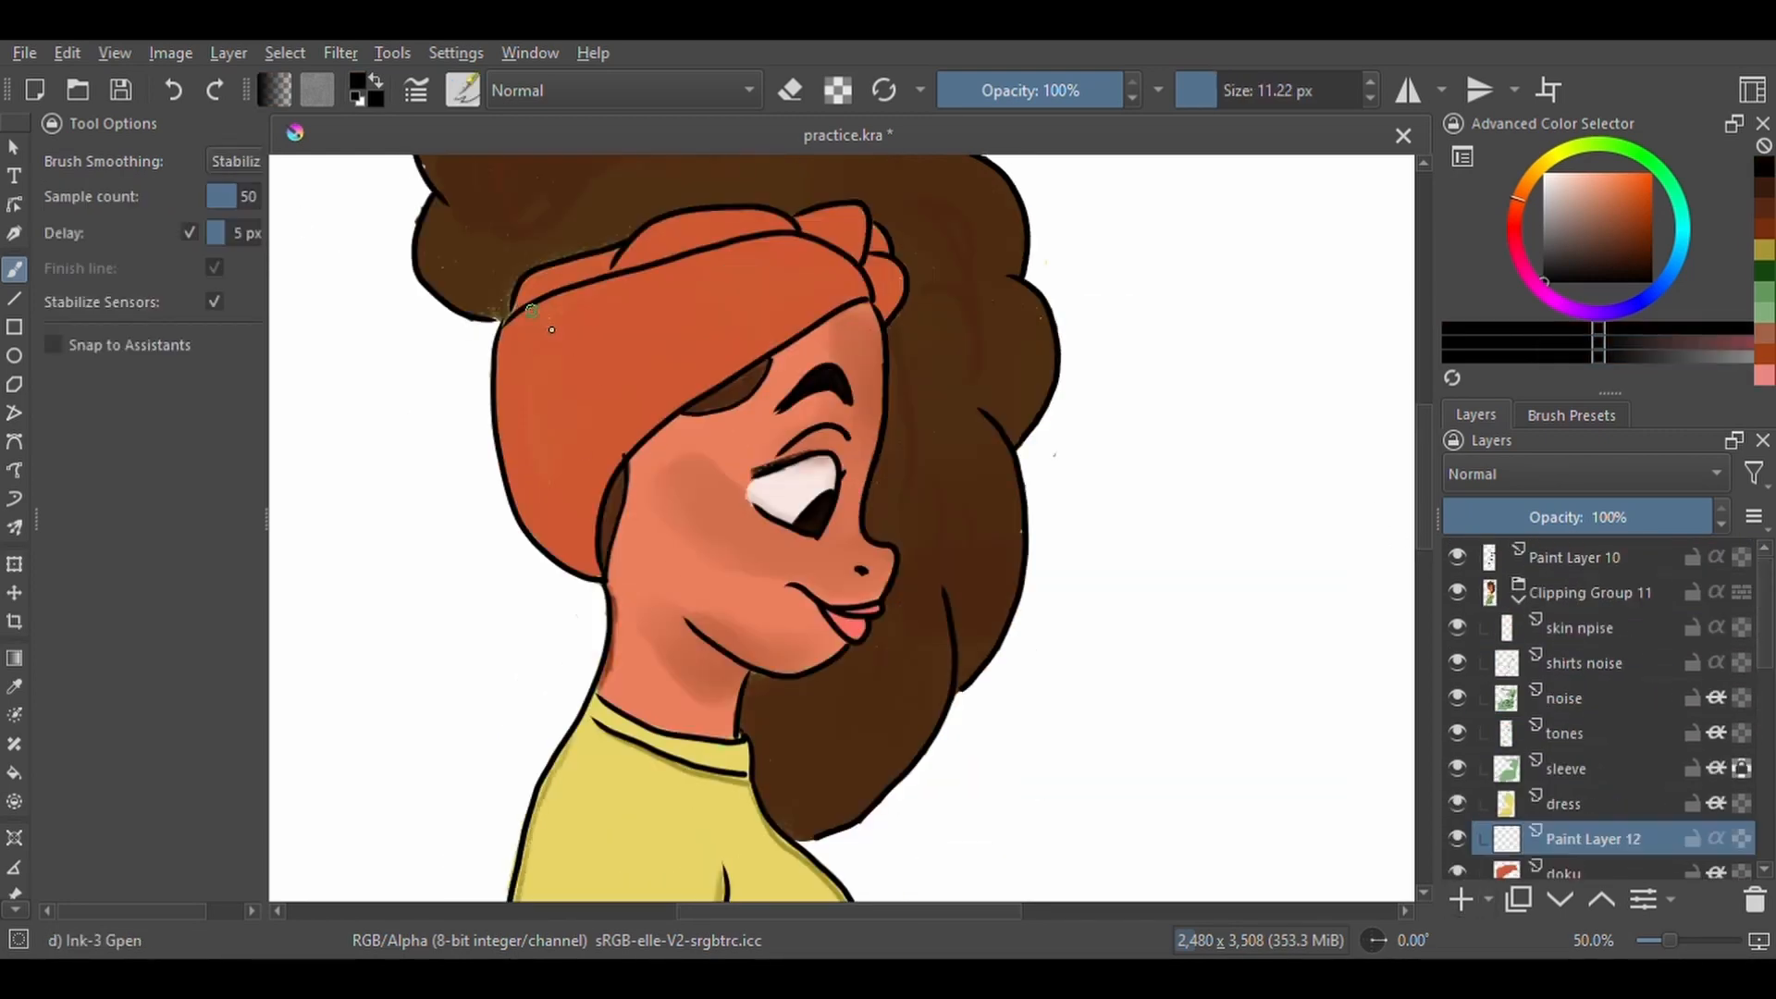
left_click_drag(525, 314, 496, 412)
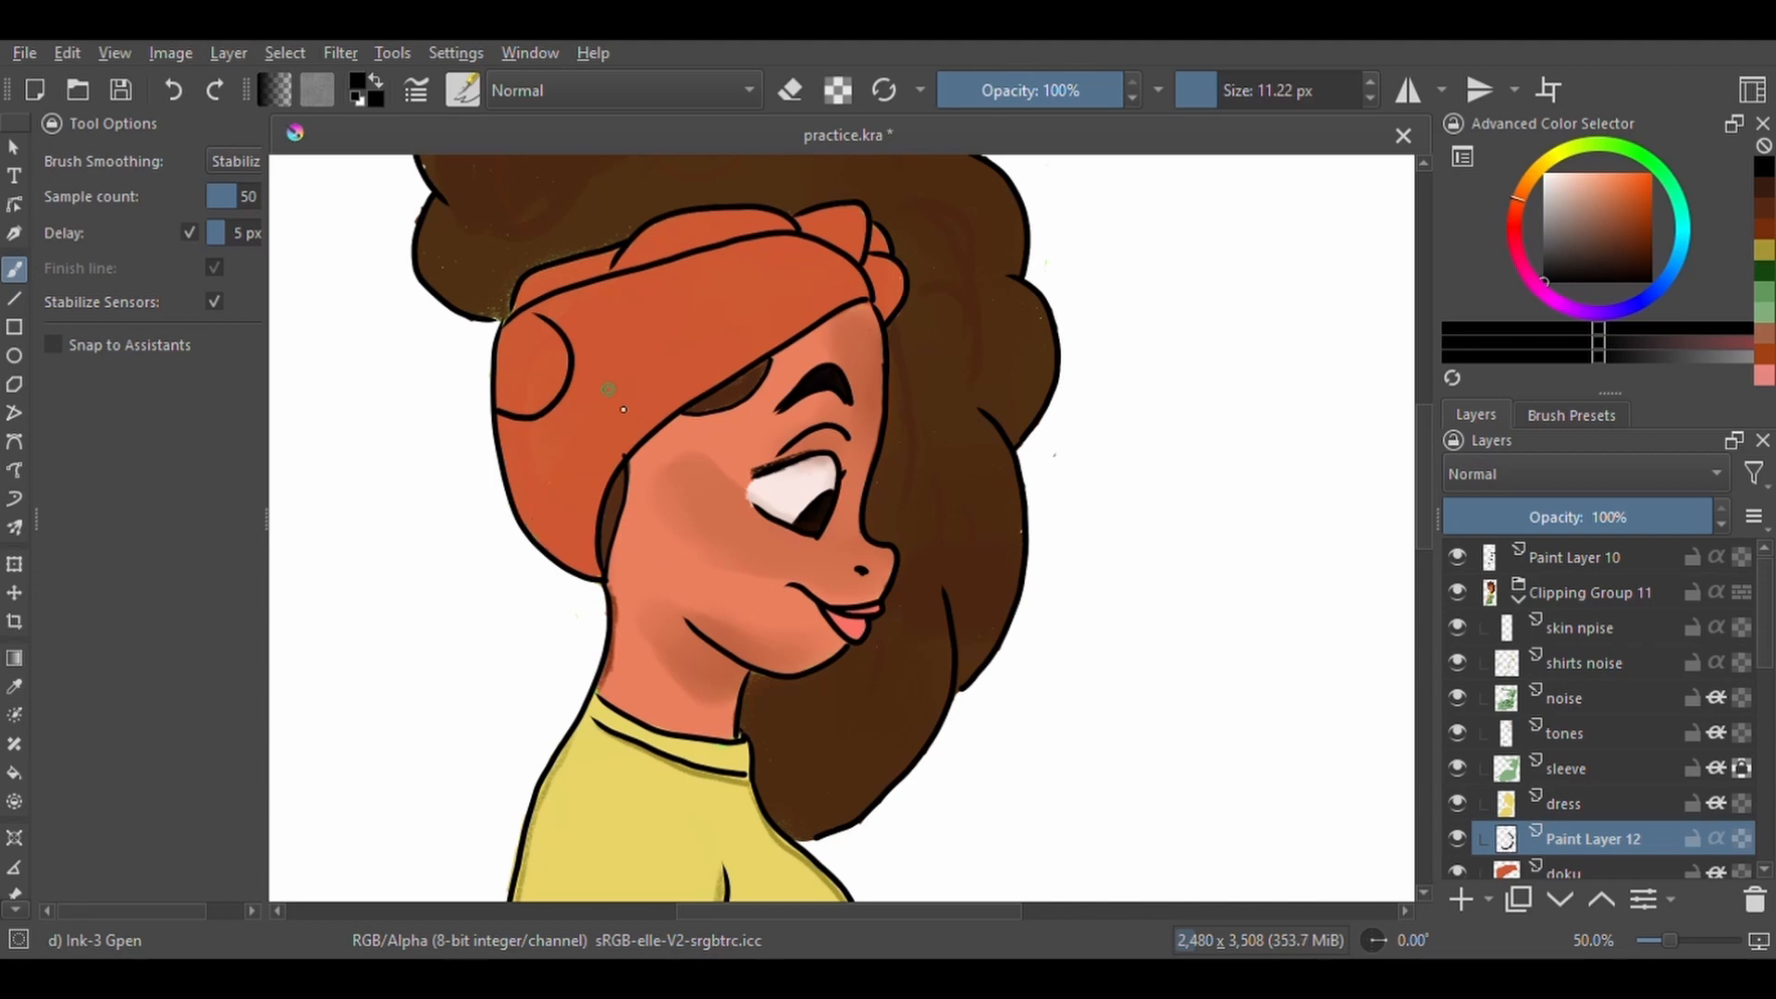
Reduce the Ink-3 Gpen brush to 10 px and draw a pattern of circles and curved lines across the headwrap.
key("bracketleft")
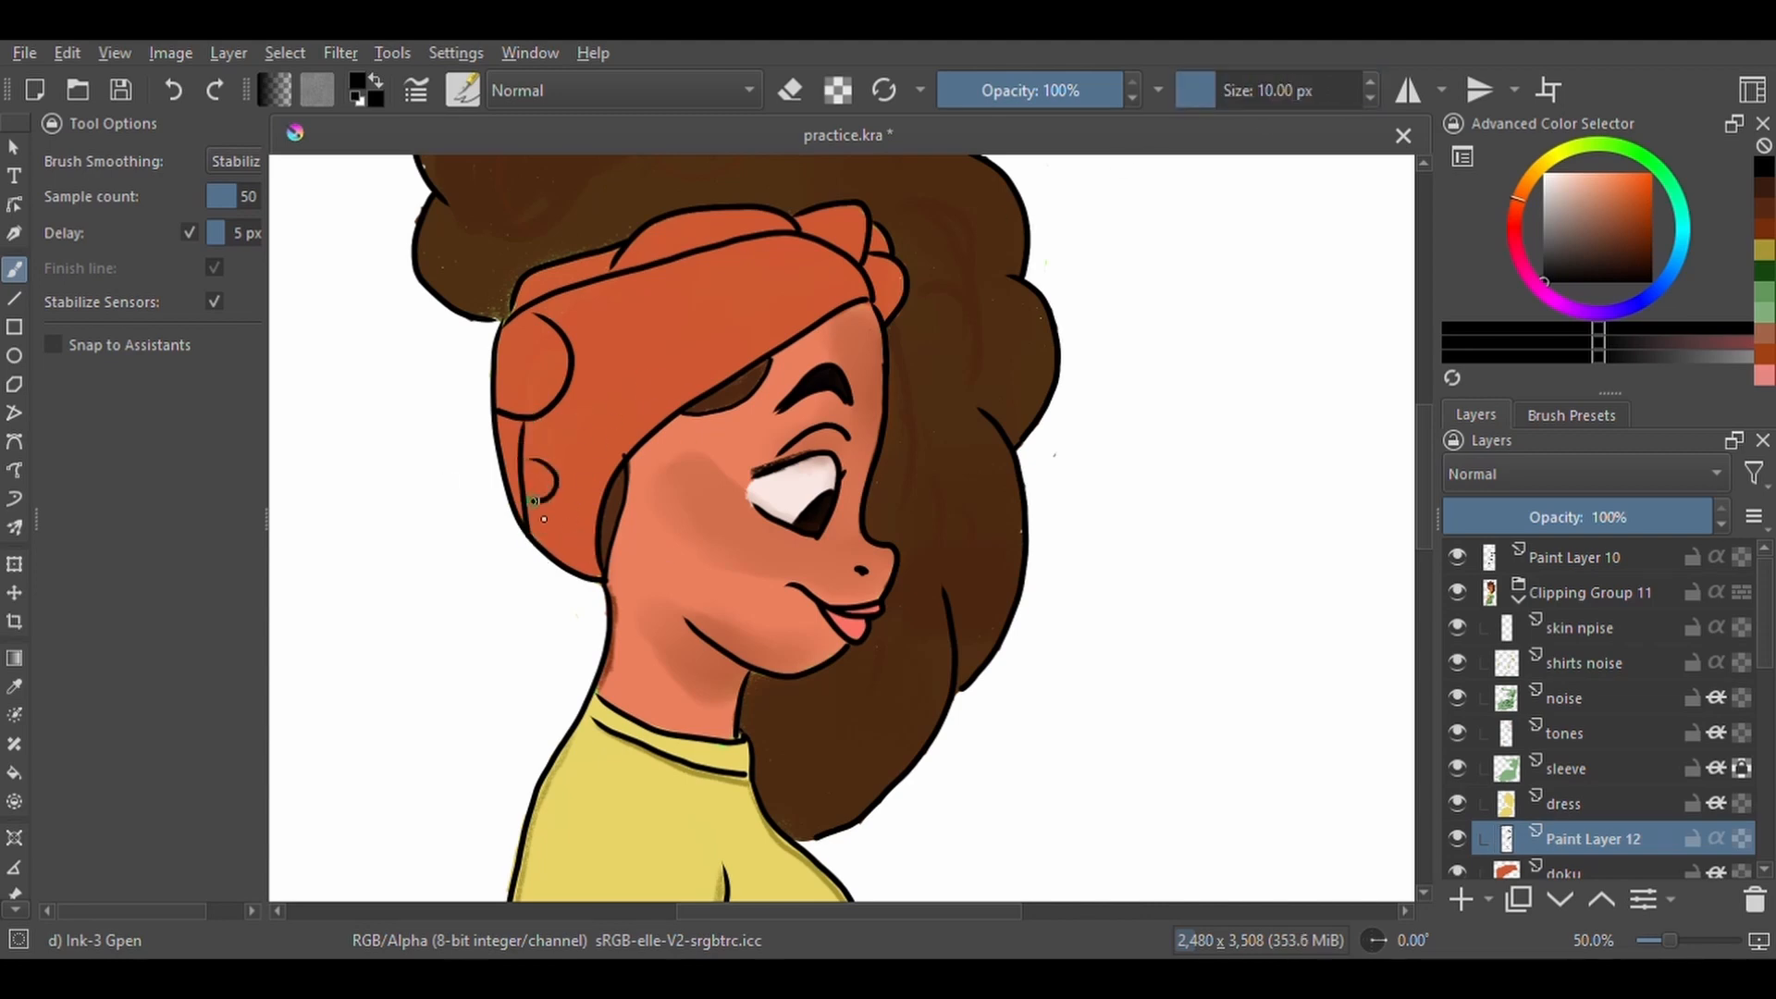
left_click_drag(557, 403, 621, 466)
left_click_drag(575, 339, 645, 385)
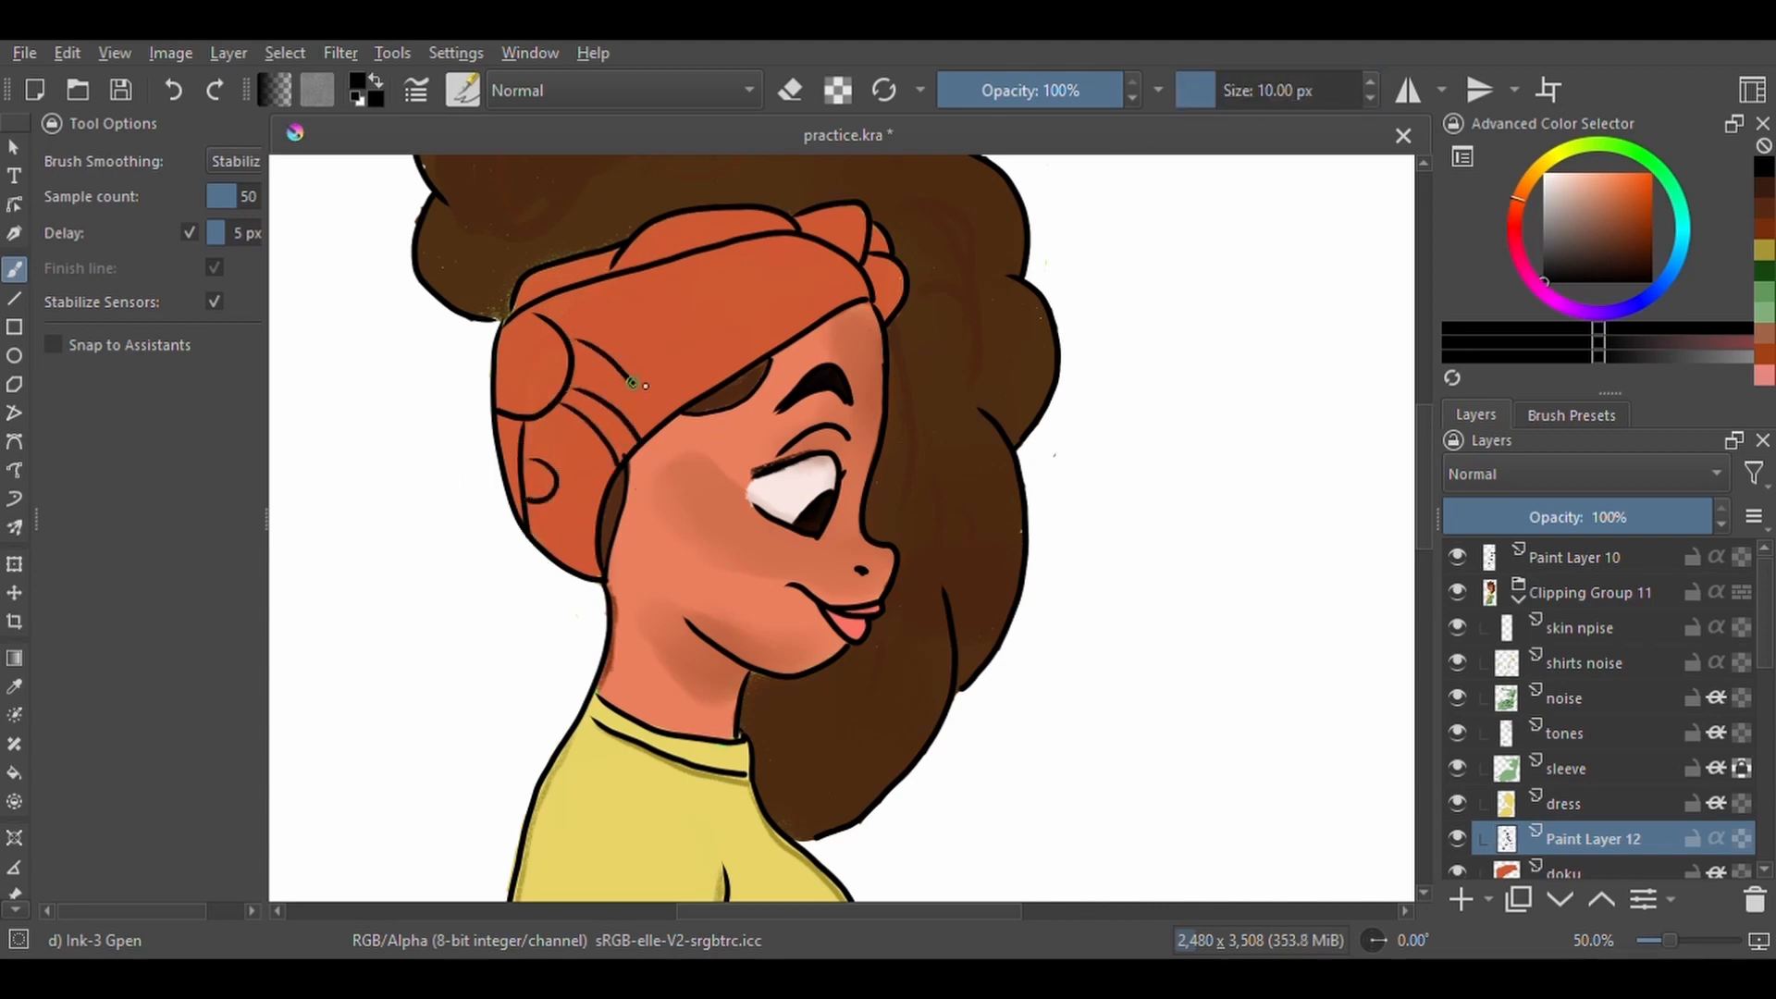
left_click_drag(771, 350, 701, 263)
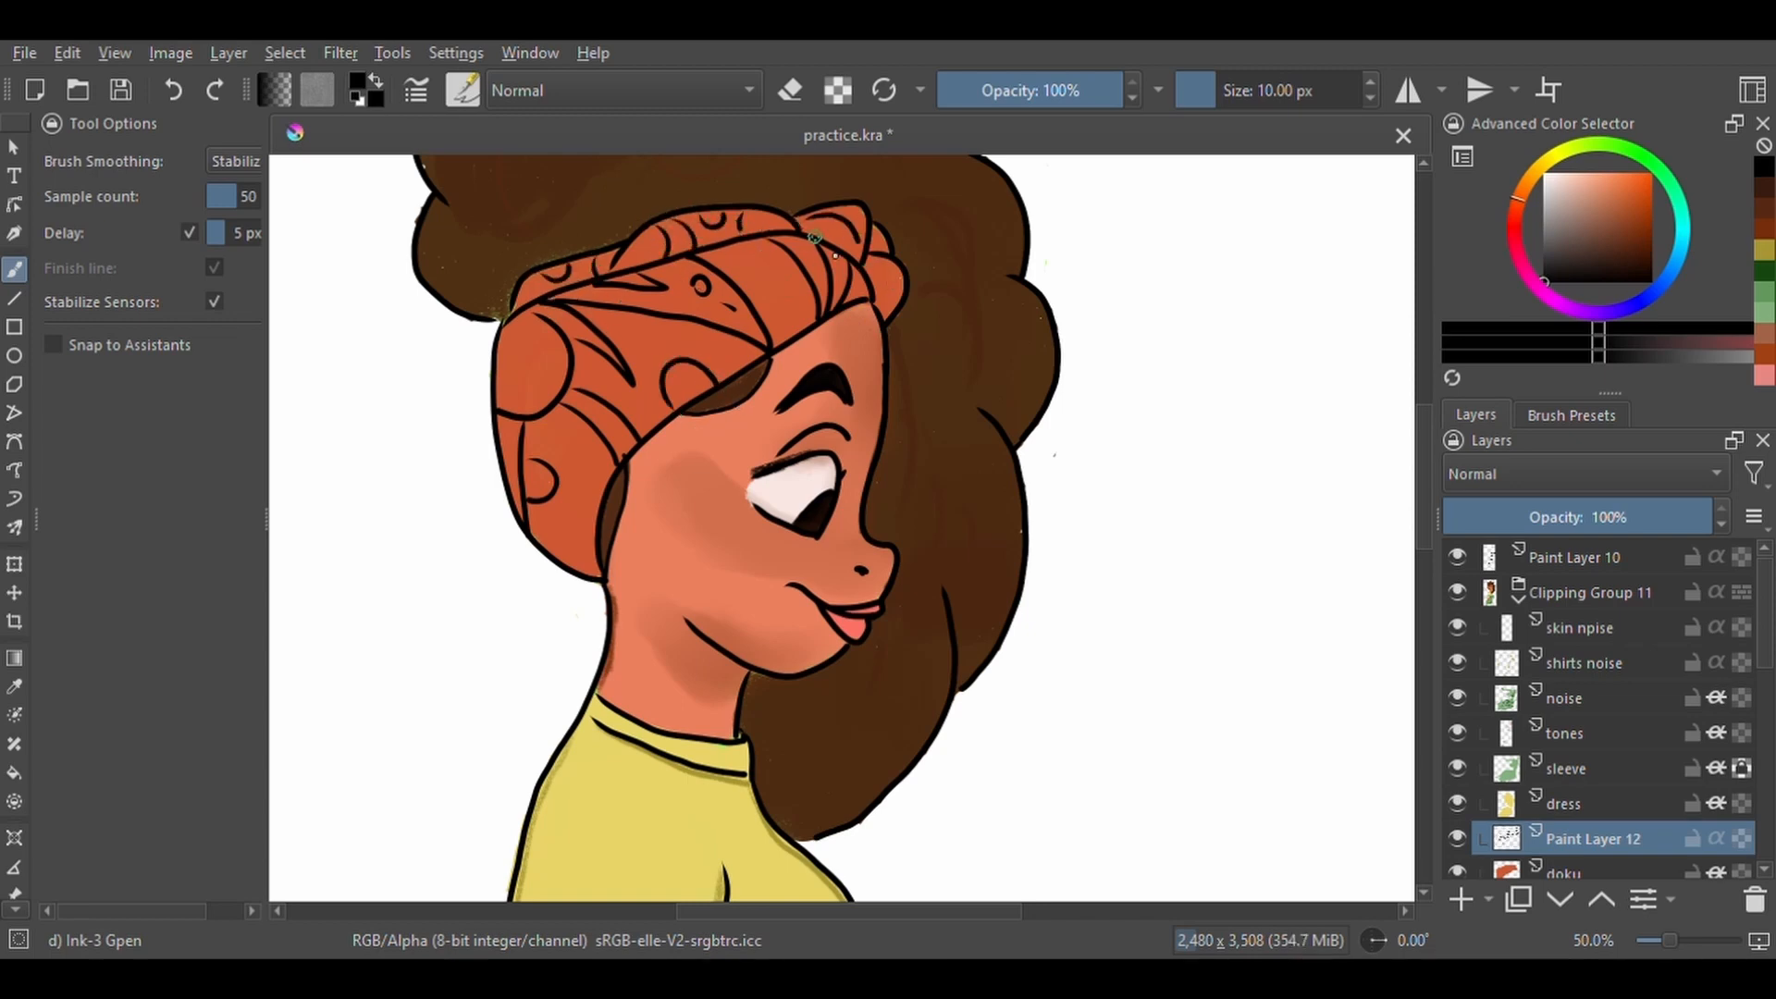
Select the doku layer and add a new paint layer directly above it.
scroll(1502, 642, "down", 3)
left_click(1565, 741)
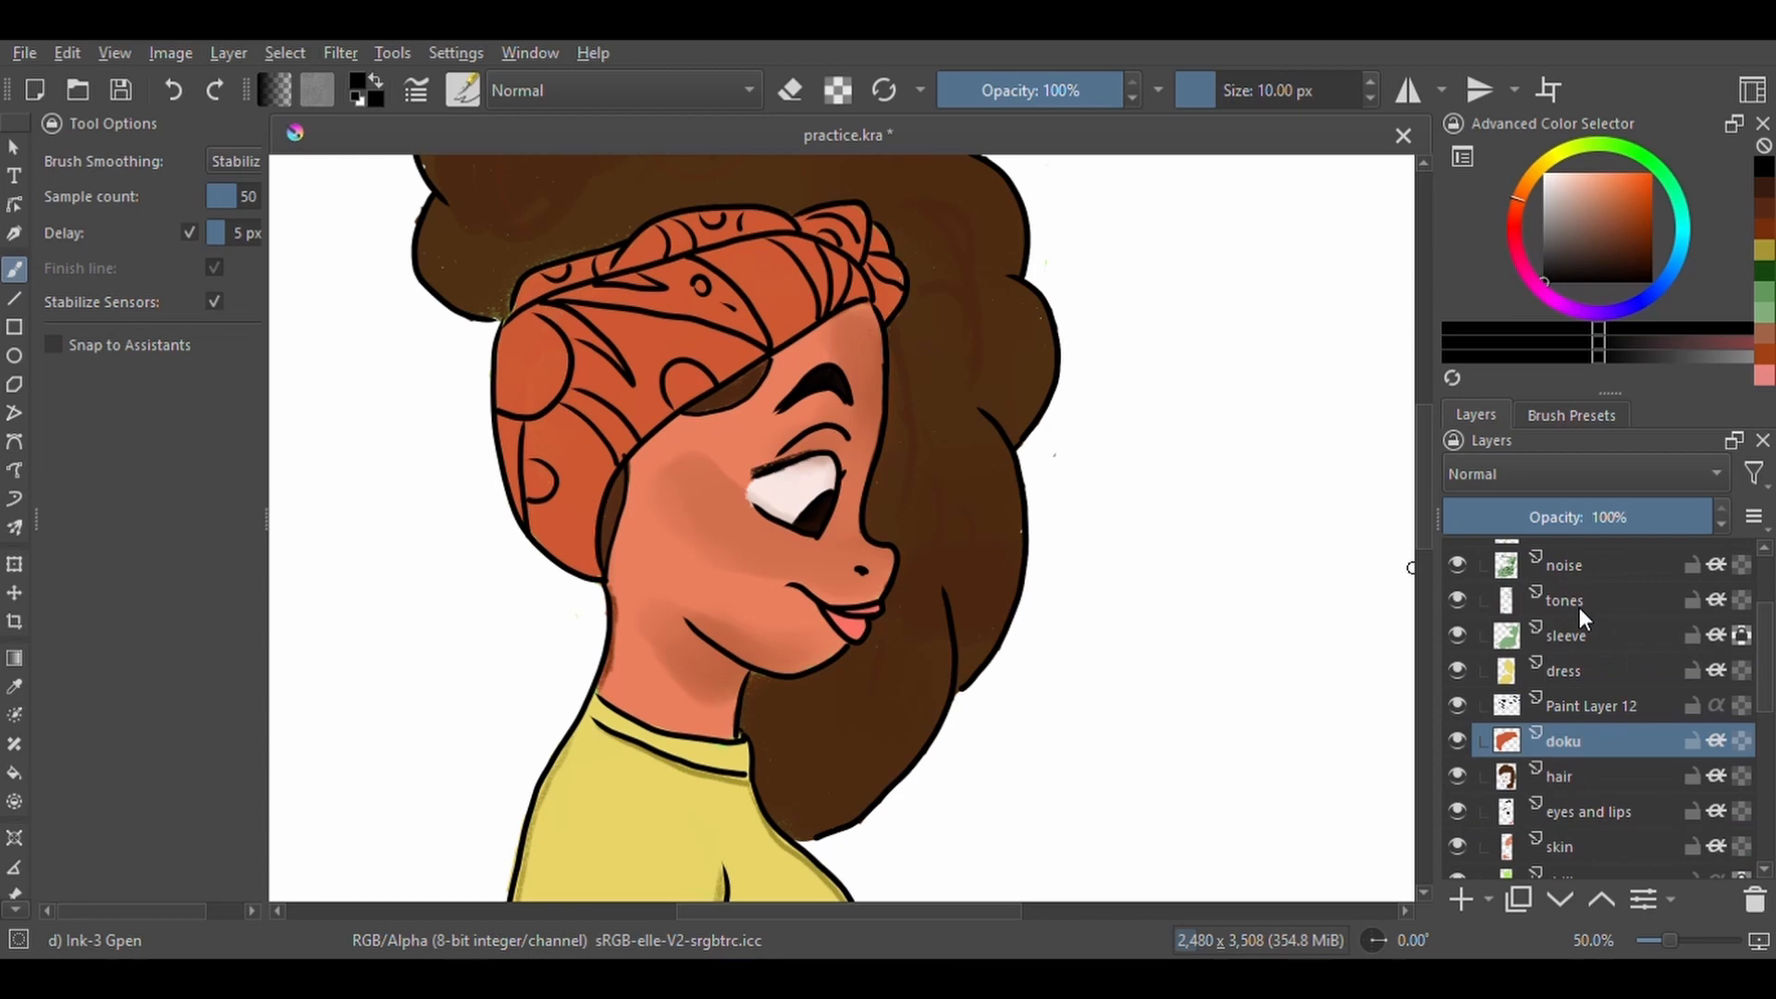
left_click(1462, 898)
Pick a dark mustard and colour the headwrap's large round motif with Charcoal pencil large at 29.14 px and Basic smoothing.
left_click(1571, 414)
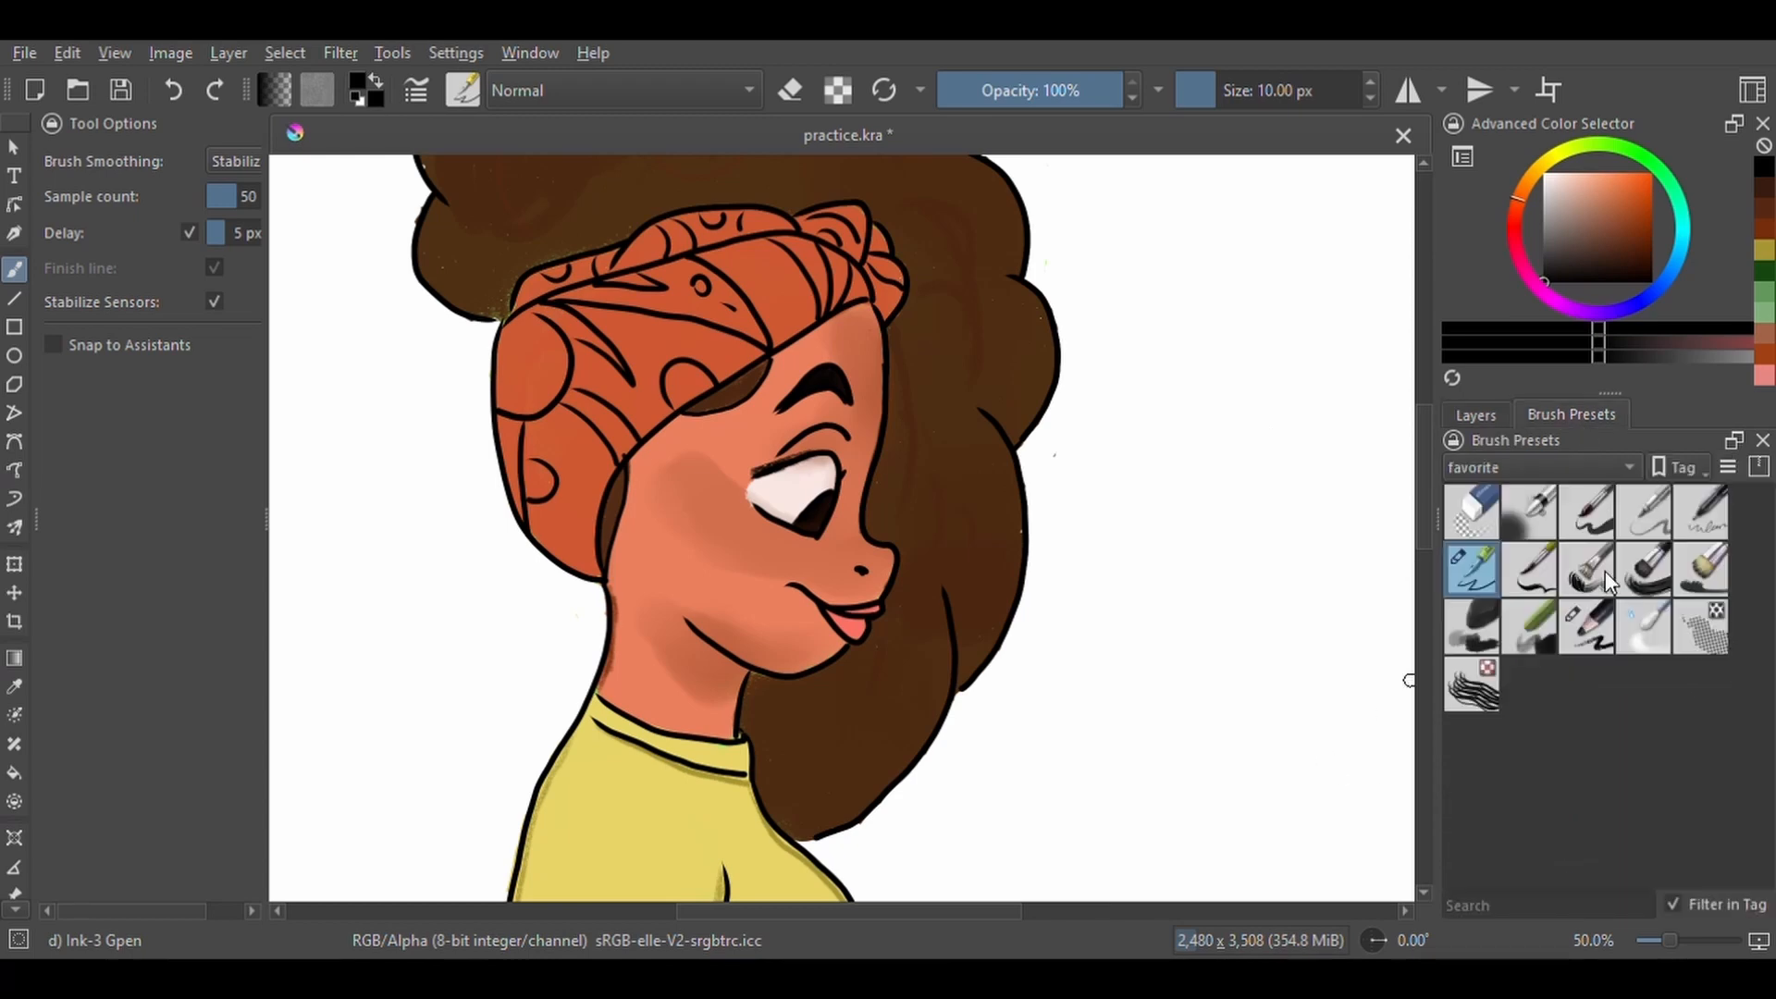
left_click(1587, 625)
left_click(1542, 167)
left_click(1600, 198)
left_click(1640, 231)
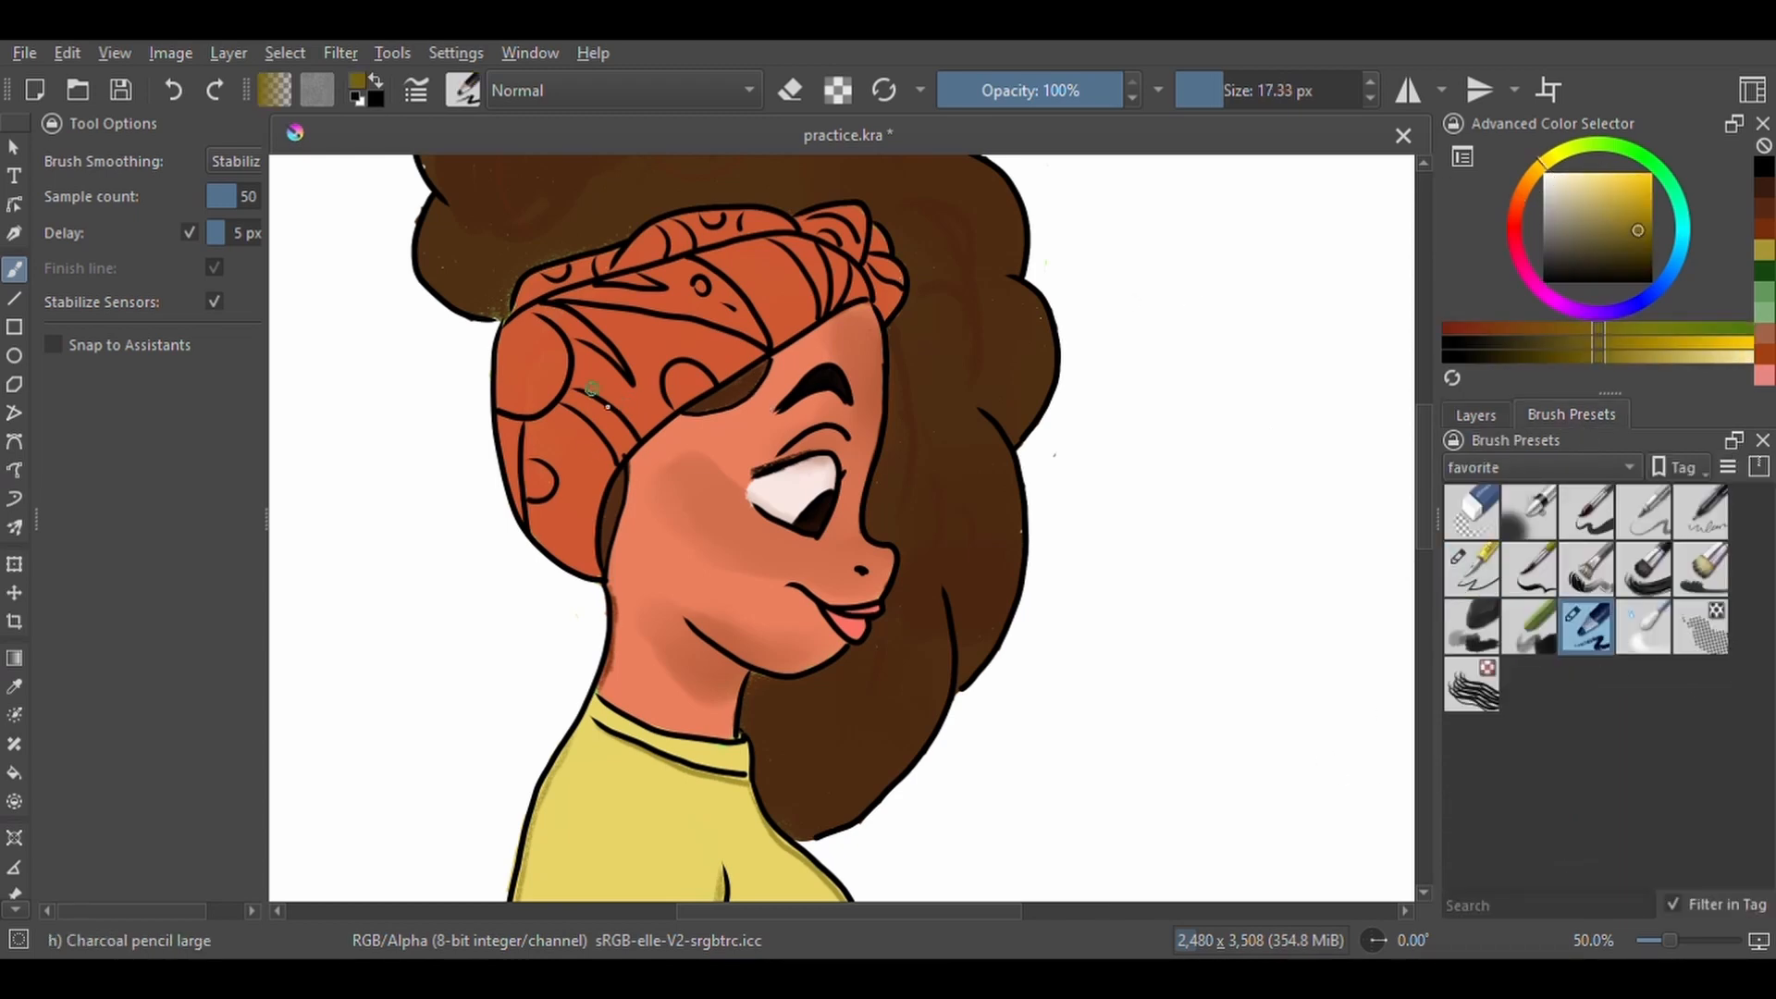
left_click(1232, 92)
left_click(233, 162)
left_click(234, 115)
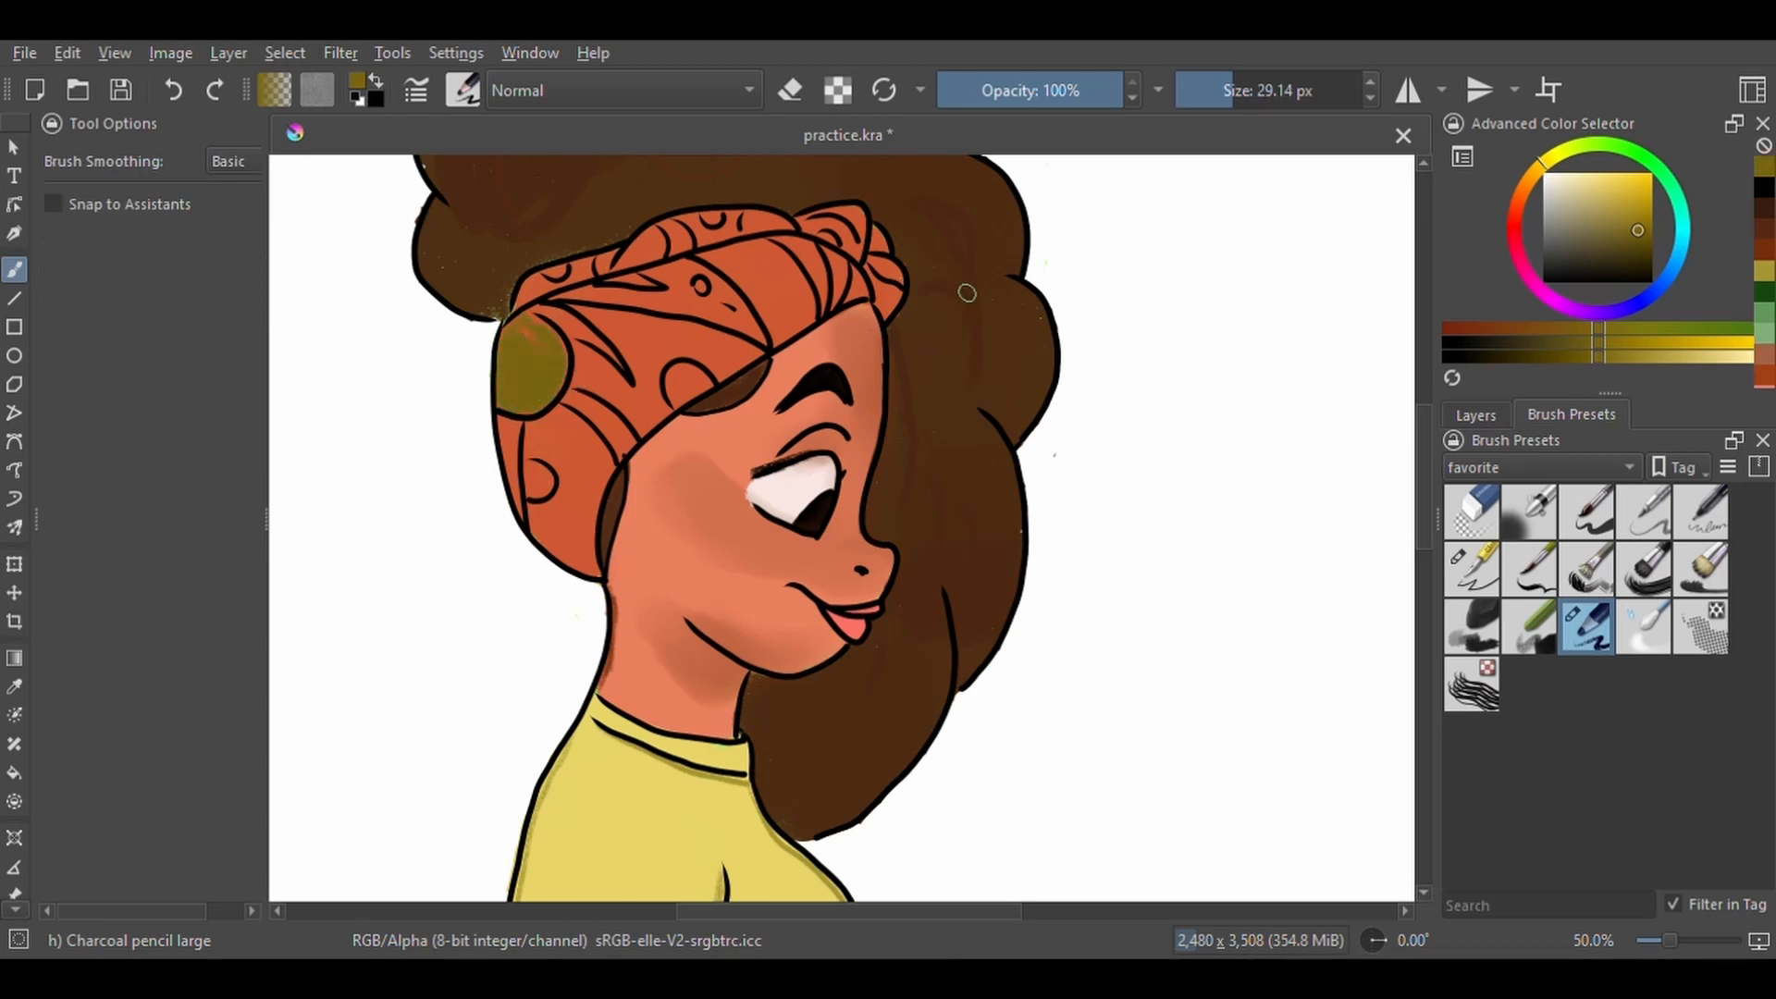
Undo the mustard colouring and paint the headwrap's circles bright yellow on the doku layer with Charcoal pencil large.
left_click(1475, 416)
key("ctrl+z")
key("ctrl+z")
left_click_drag(1635, 196, 1613, 174)
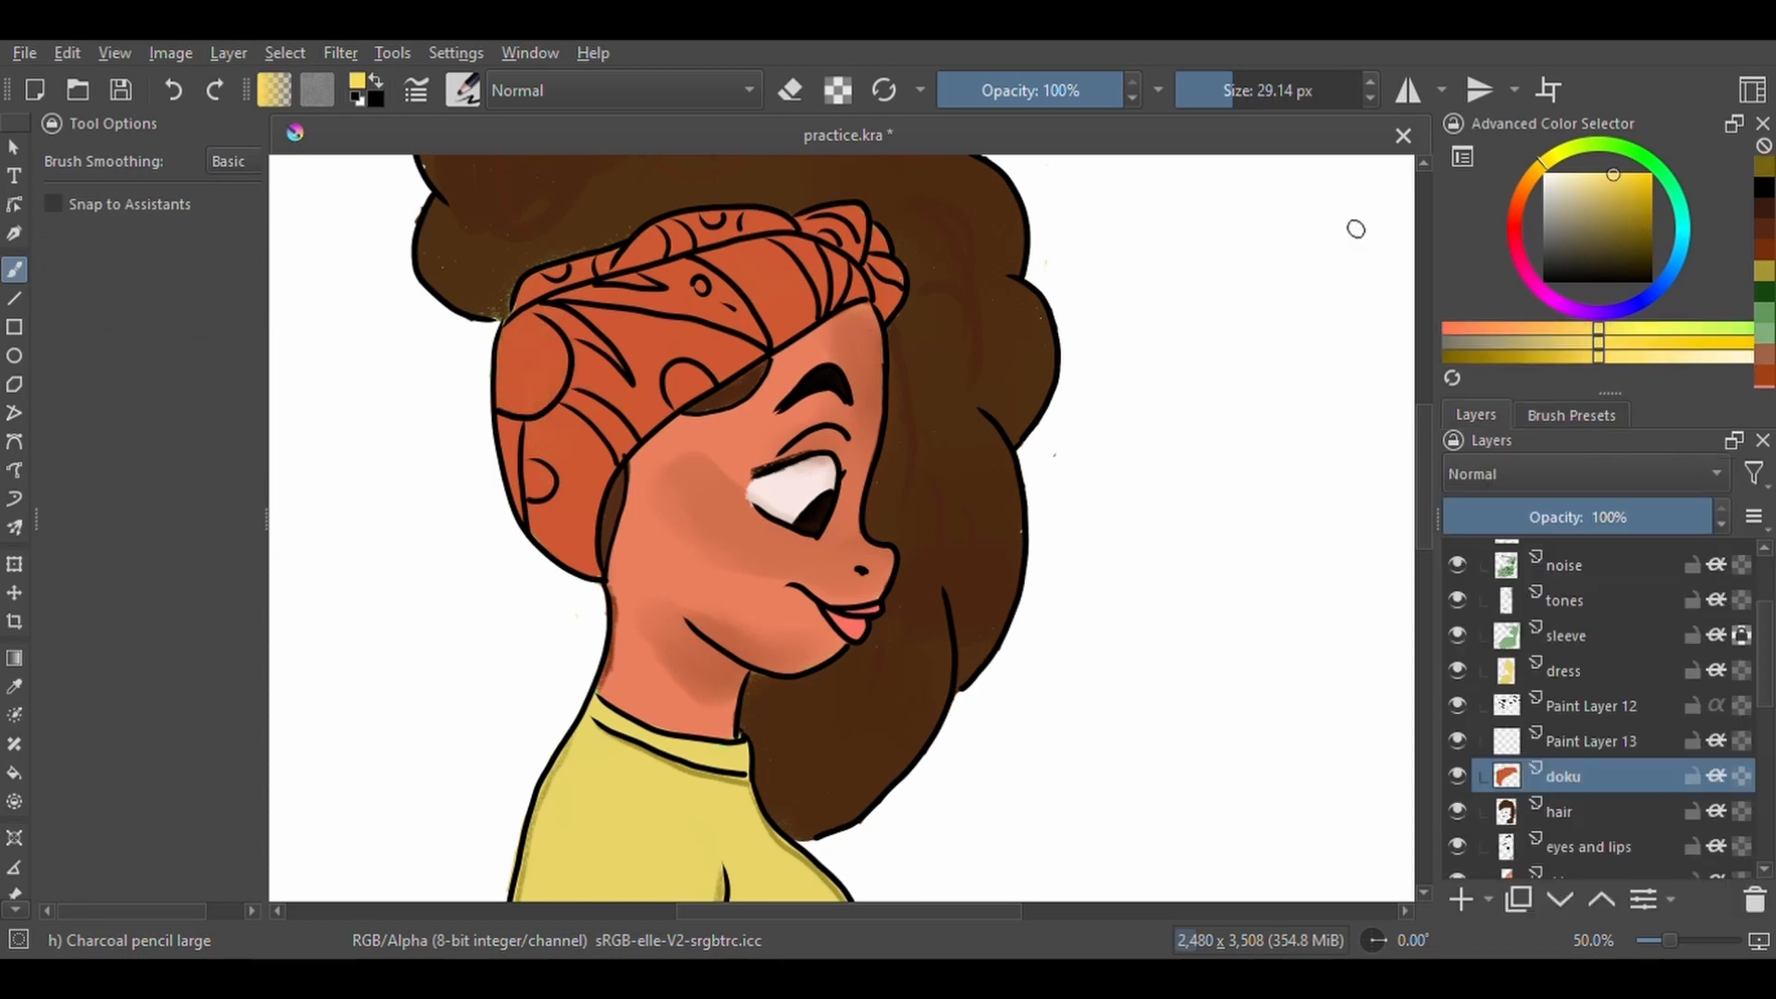
mouse_move(534, 335)
left_mouse_down()
mouse_move(544, 400)
mouse_move(556, 355)
mouse_move(522, 319)
mouse_move(539, 329)
mouse_move(501, 344)
mouse_move(521, 368)
mouse_move(504, 407)
mouse_move(546, 398)
left_mouse_up()
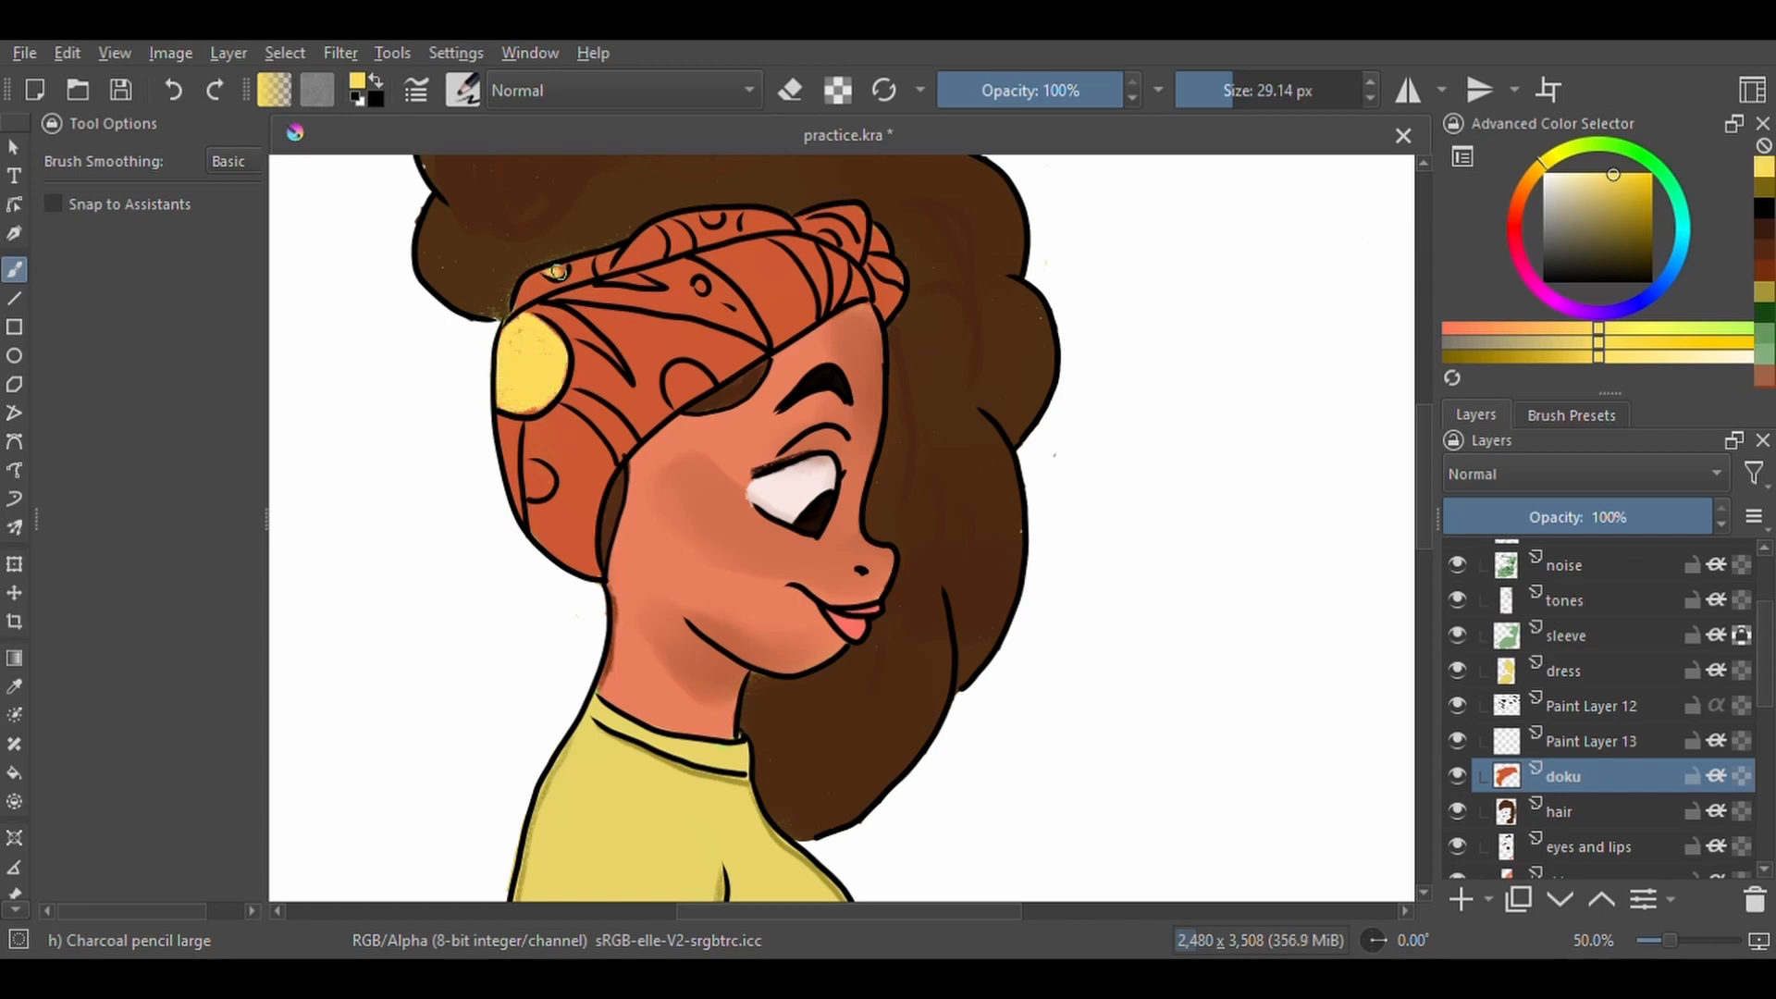
left_click_drag(709, 221, 716, 218)
left_click_drag(700, 283, 702, 287)
left_click_drag(538, 469, 547, 481)
left_click_drag(686, 370, 675, 384)
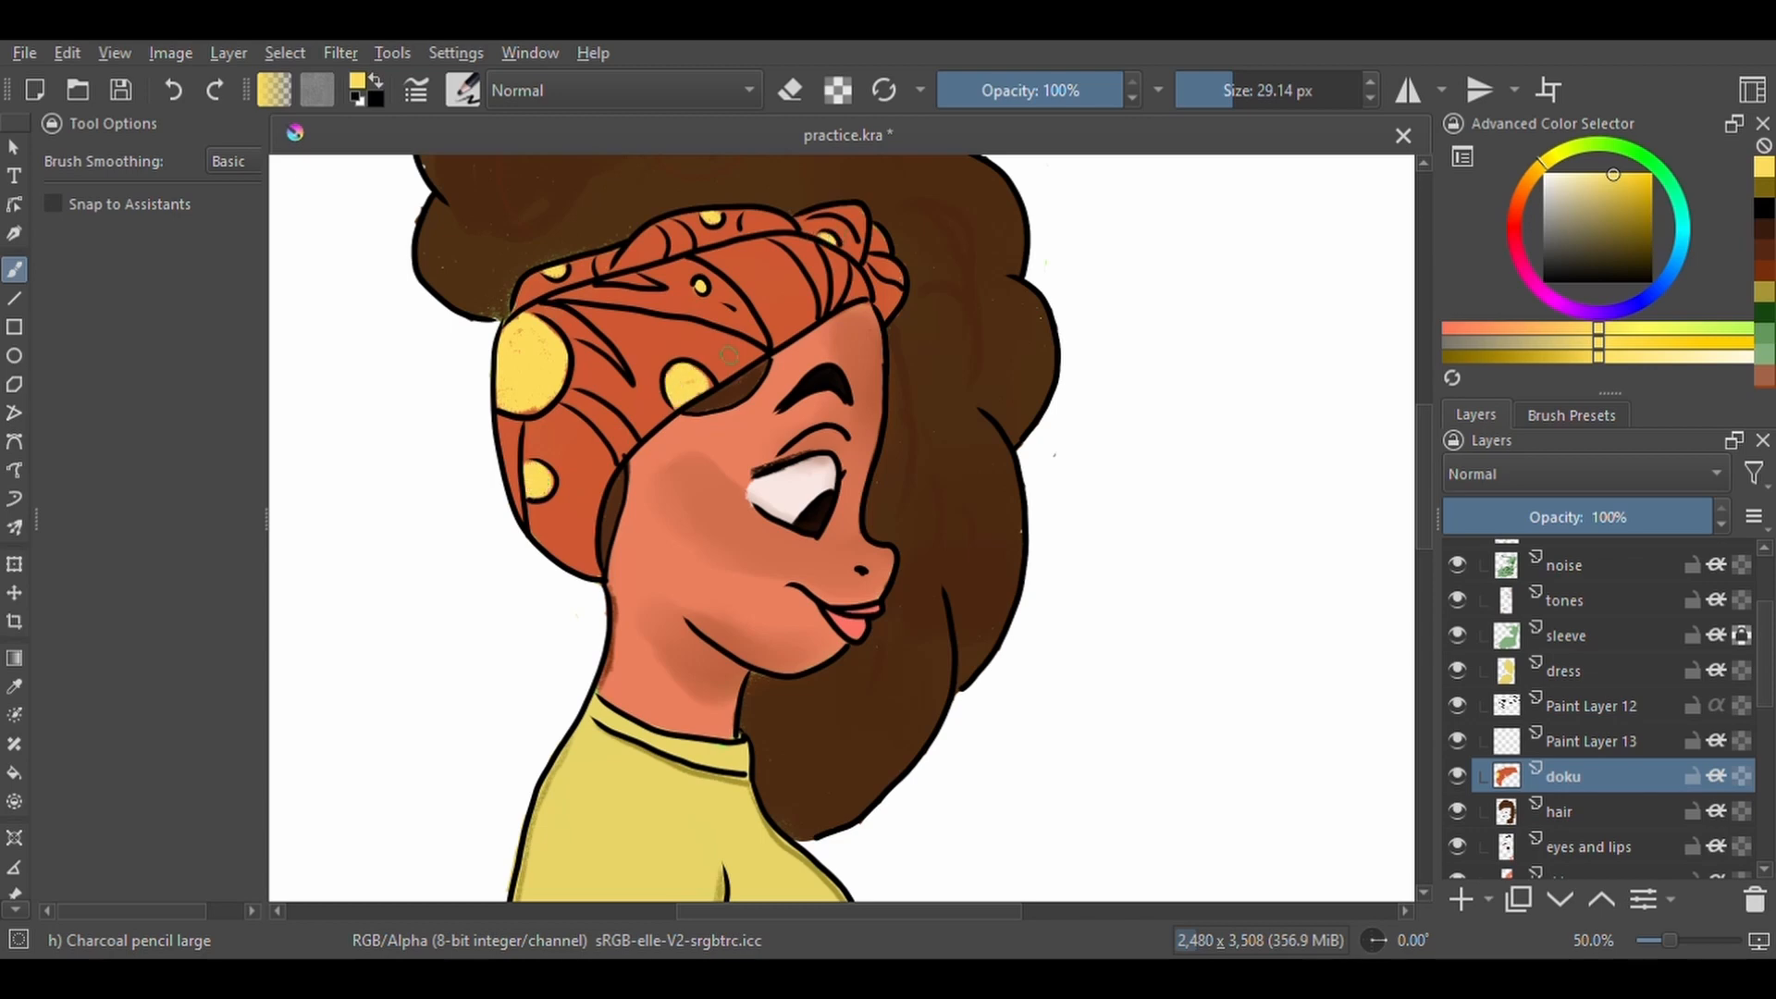
Pick a bright green and colour the curved leaf-like shapes and several bands across the headwrap.
left_click(1513, 213)
left_click(1639, 299)
left_click(1660, 169)
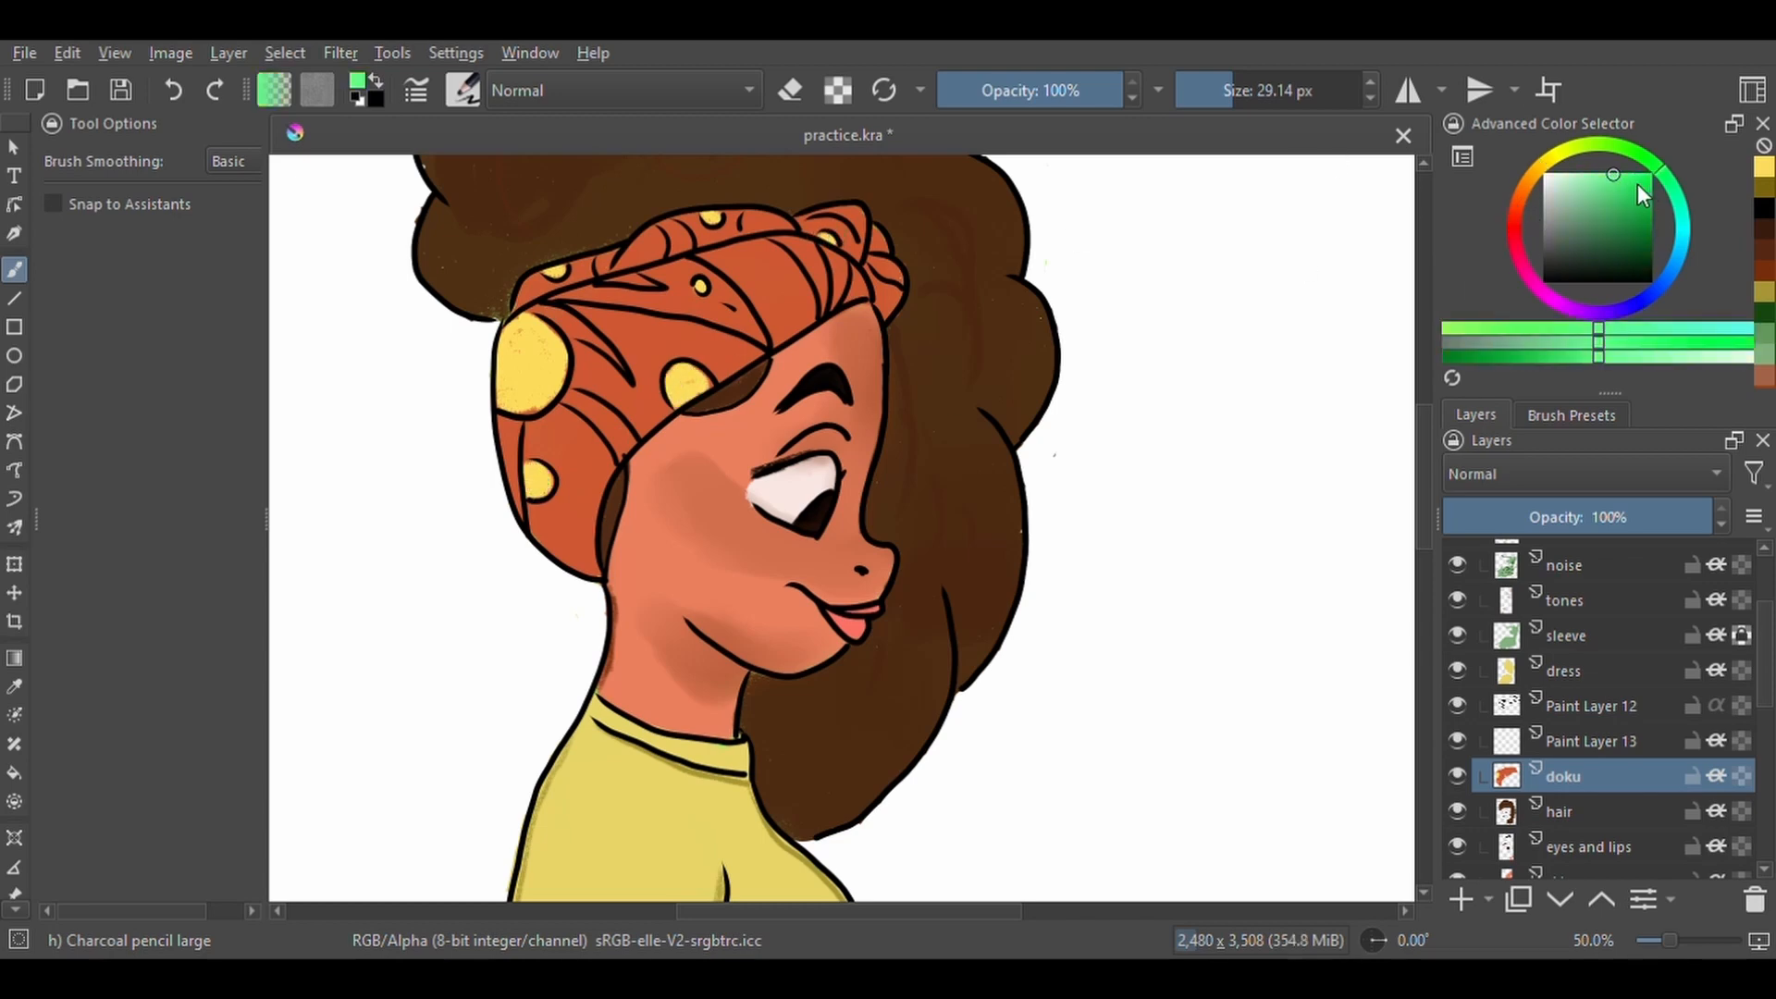
left_click_drag(504, 416, 520, 523)
left_click_drag(555, 312, 610, 365)
mouse_move(799, 238)
left_mouse_down()
mouse_move(824, 305)
mouse_move(782, 242)
mouse_move(814, 258)
mouse_move(769, 242)
left_mouse_up()
left_click_drag(853, 297, 879, 236)
left_click_drag(665, 239, 679, 233)
mouse_move(560, 296)
left_mouse_down()
mouse_move(643, 289)
mouse_move(754, 332)
mouse_move(711, 280)
mouse_move(648, 275)
mouse_move(682, 302)
mouse_move(681, 277)
mouse_move(694, 302)
mouse_move(714, 286)
mouse_move(742, 320)
mouse_move(685, 270)
mouse_move(687, 298)
mouse_move(740, 324)
left_mouse_up()
key("e")
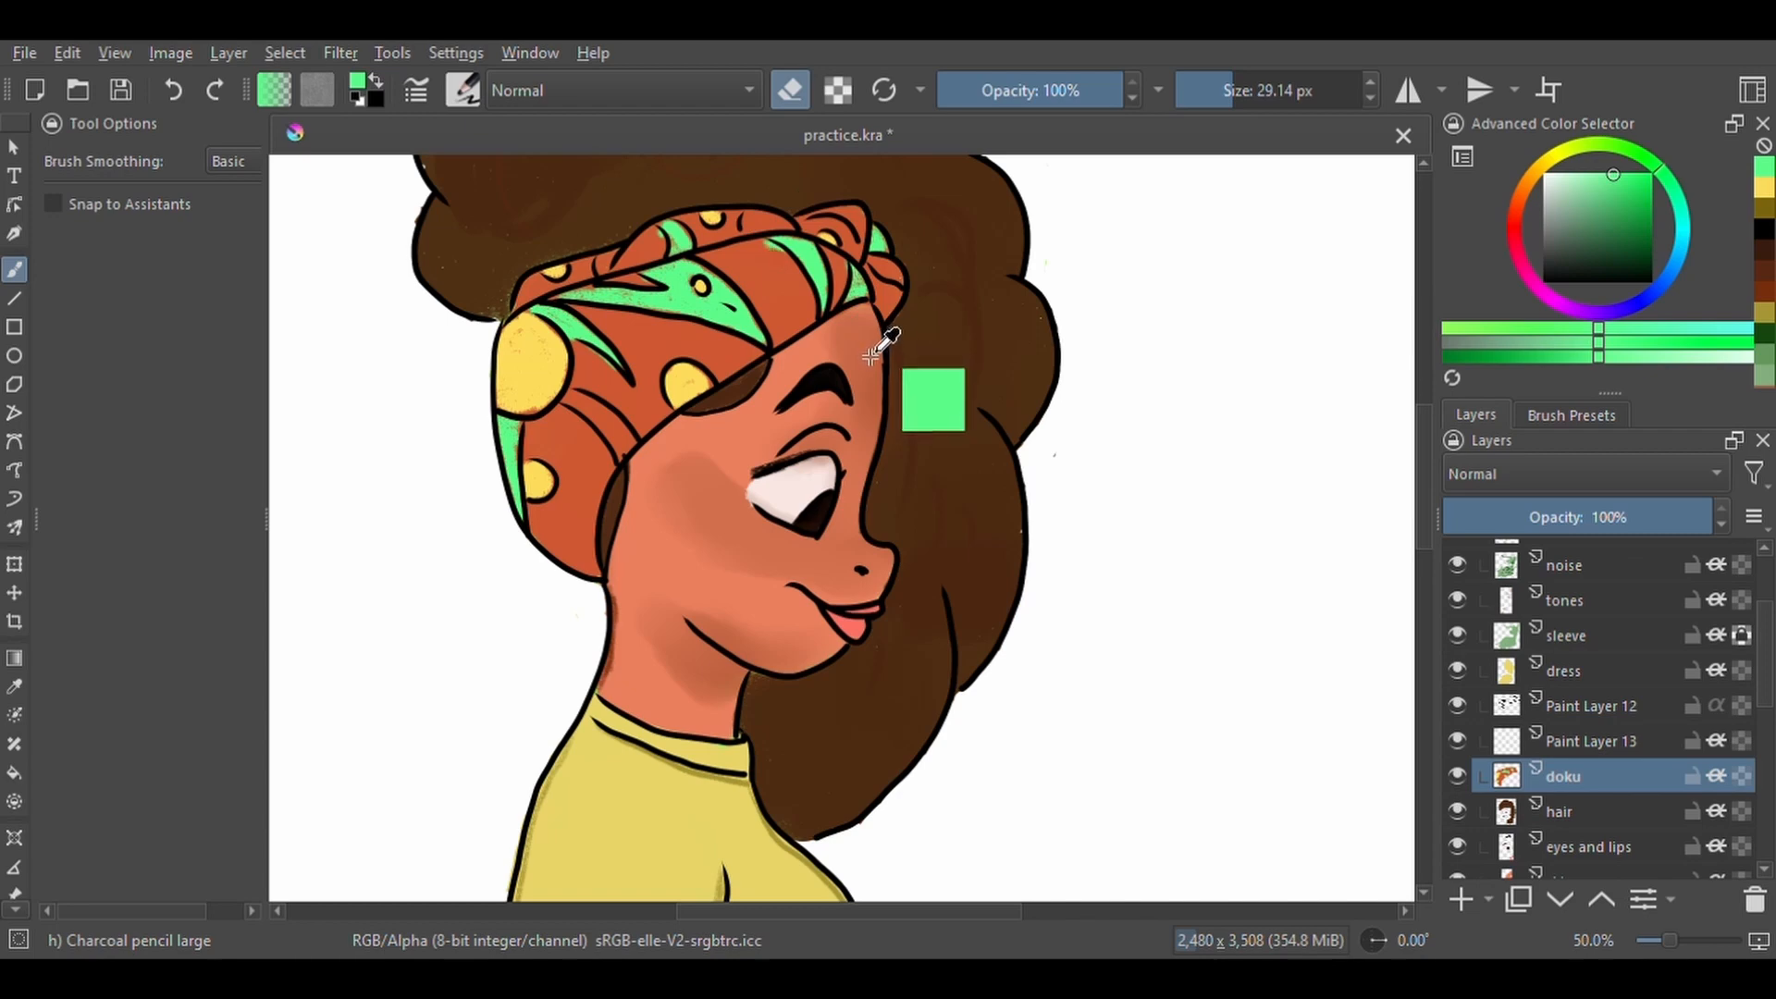
key("e")
mouse_move(624, 407)
left_mouse_down()
mouse_move(620, 453)
mouse_move(596, 416)
left_mouse_up()
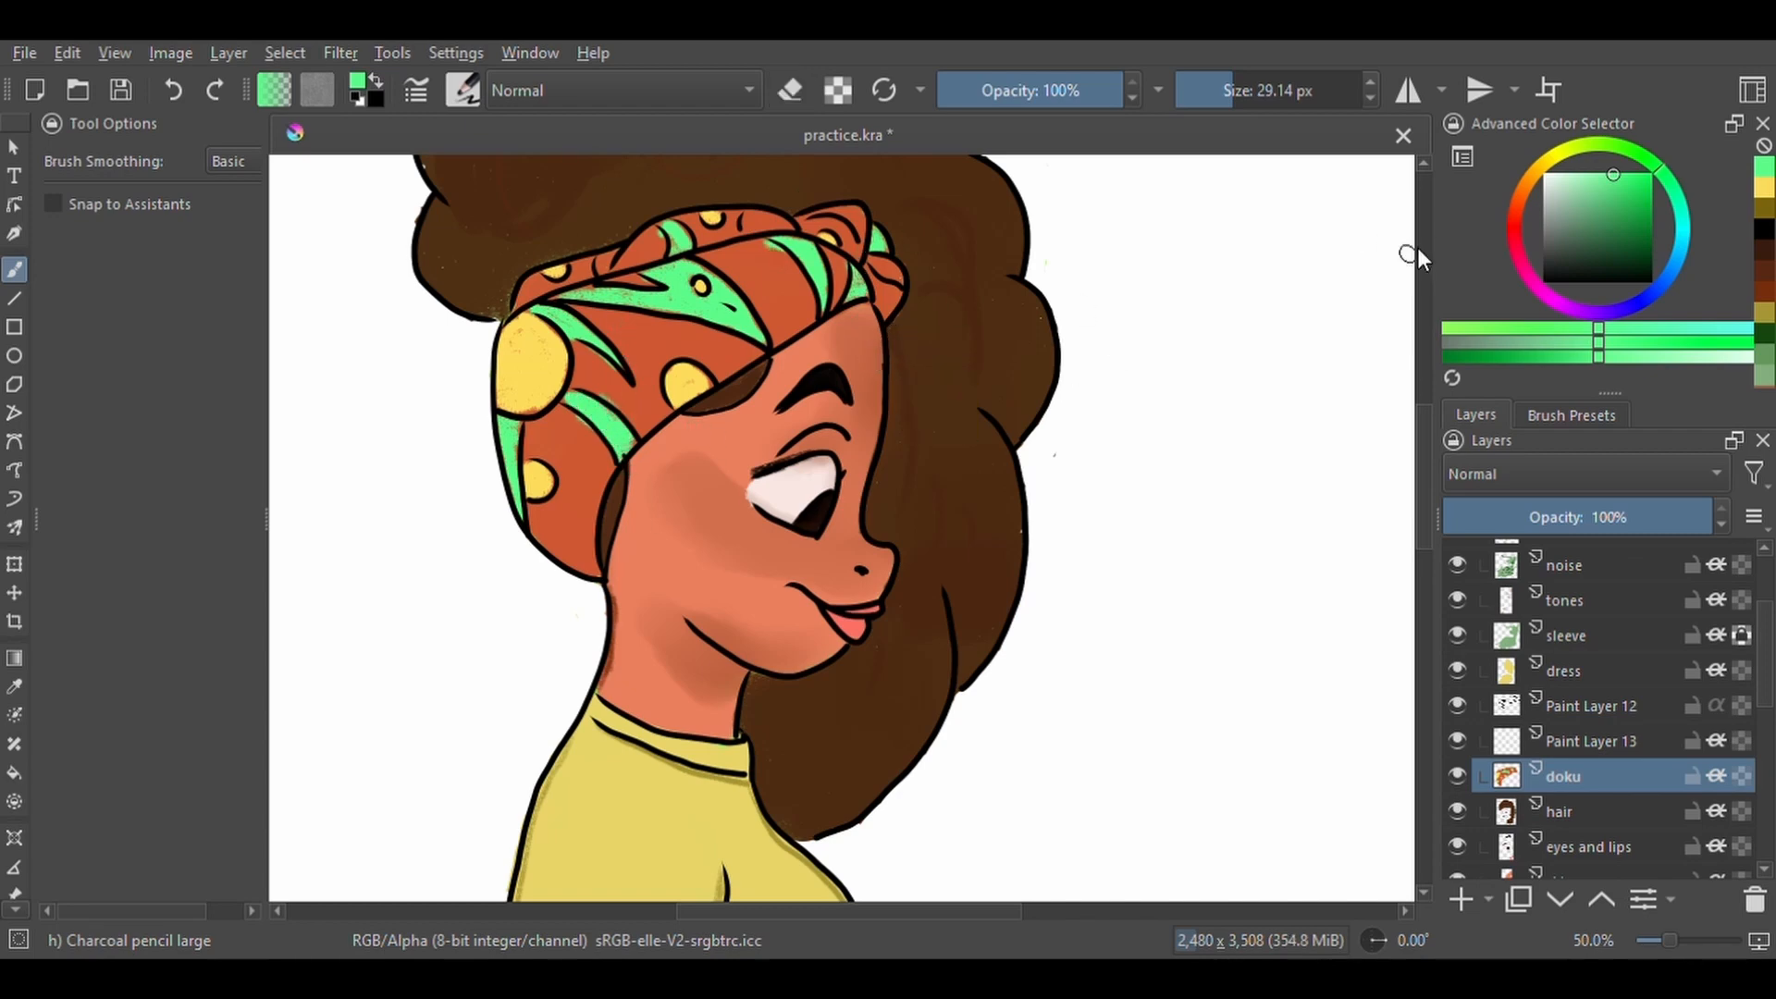
Pick a bright blue and colour the curved shapes along the headwrap's upper fold and front knot.
left_click(1515, 218)
left_click(1626, 180)
left_click(1666, 277)
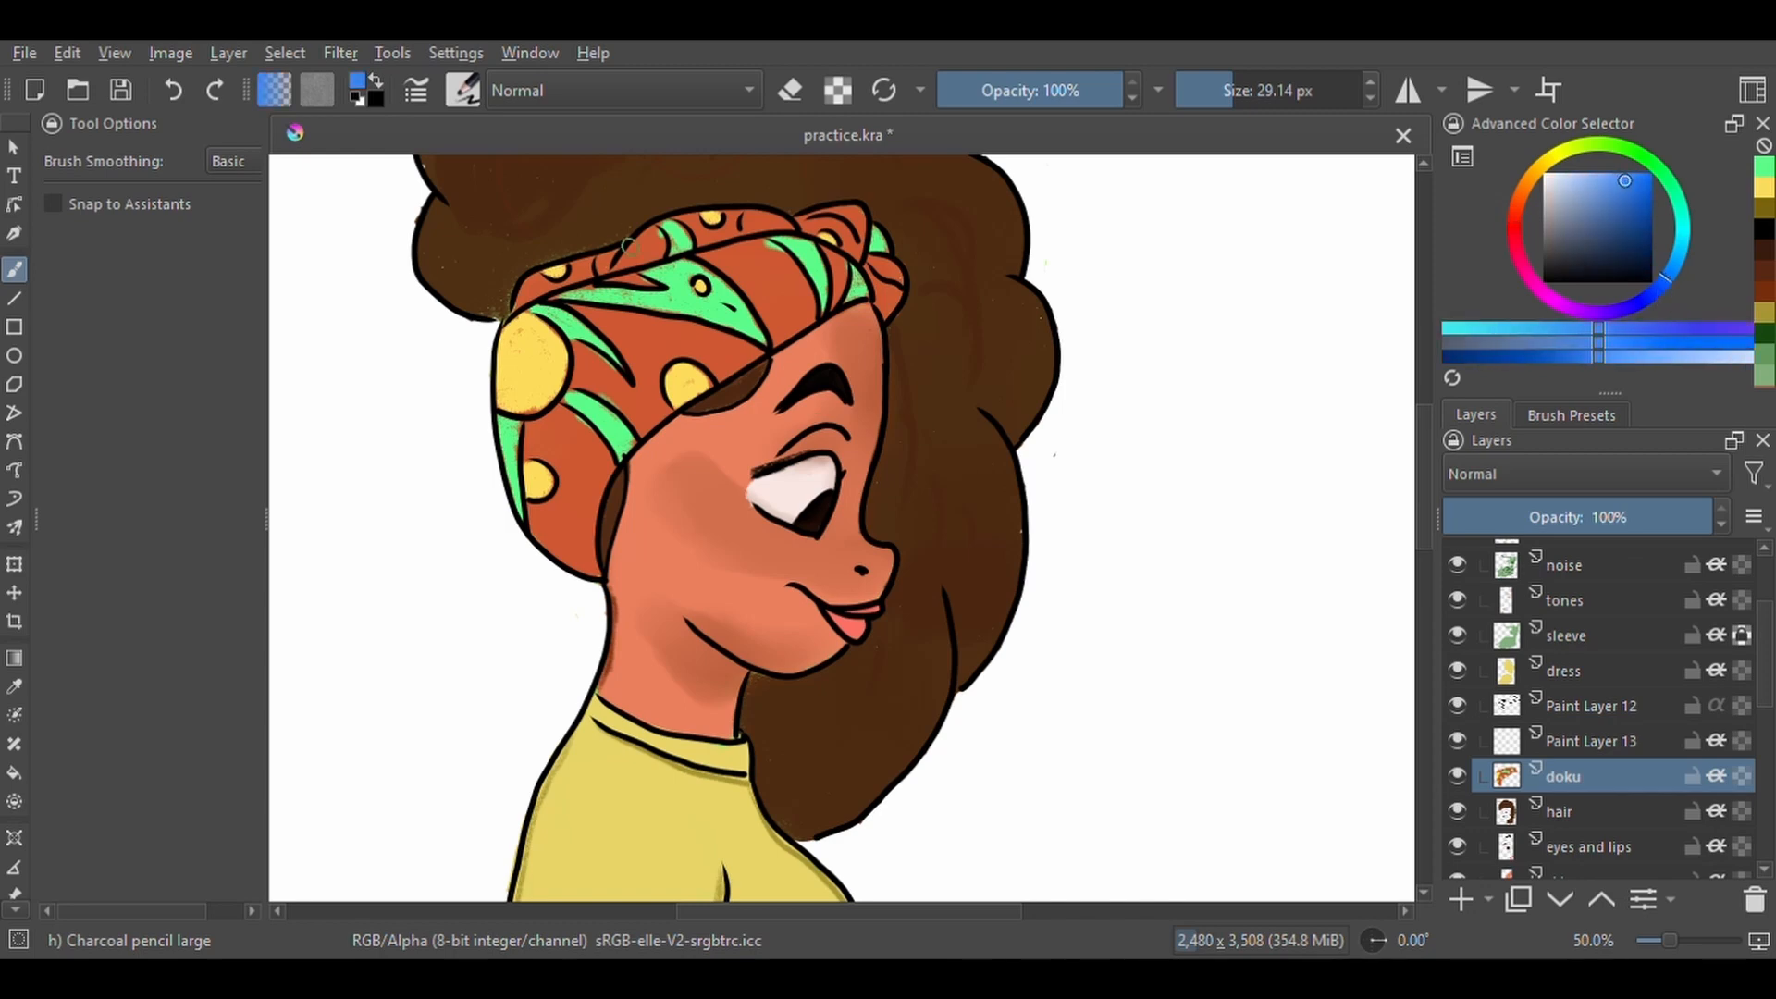
left_click_drag(647, 285, 614, 280)
left_click_drag(839, 267, 839, 301)
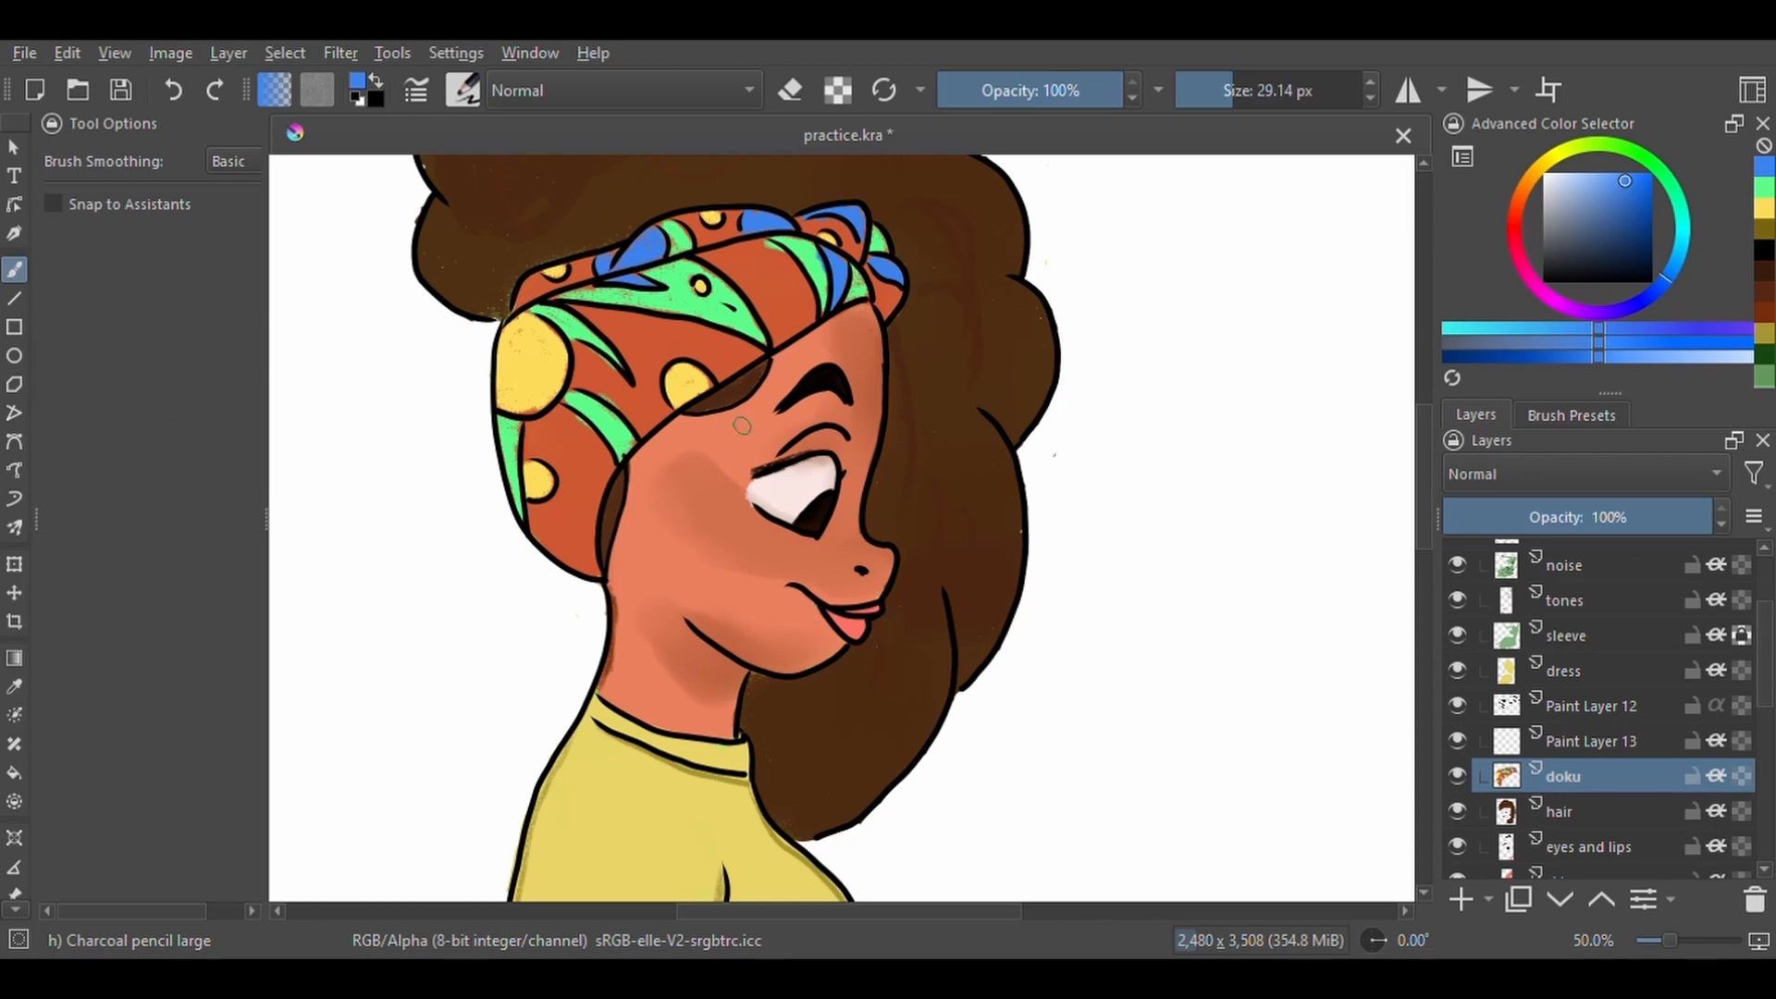
Pick a magenta pink and paint all remaining orange areas of the headwrap with it.
left_click(1517, 224)
left_click_drag(795, 259, 786, 289)
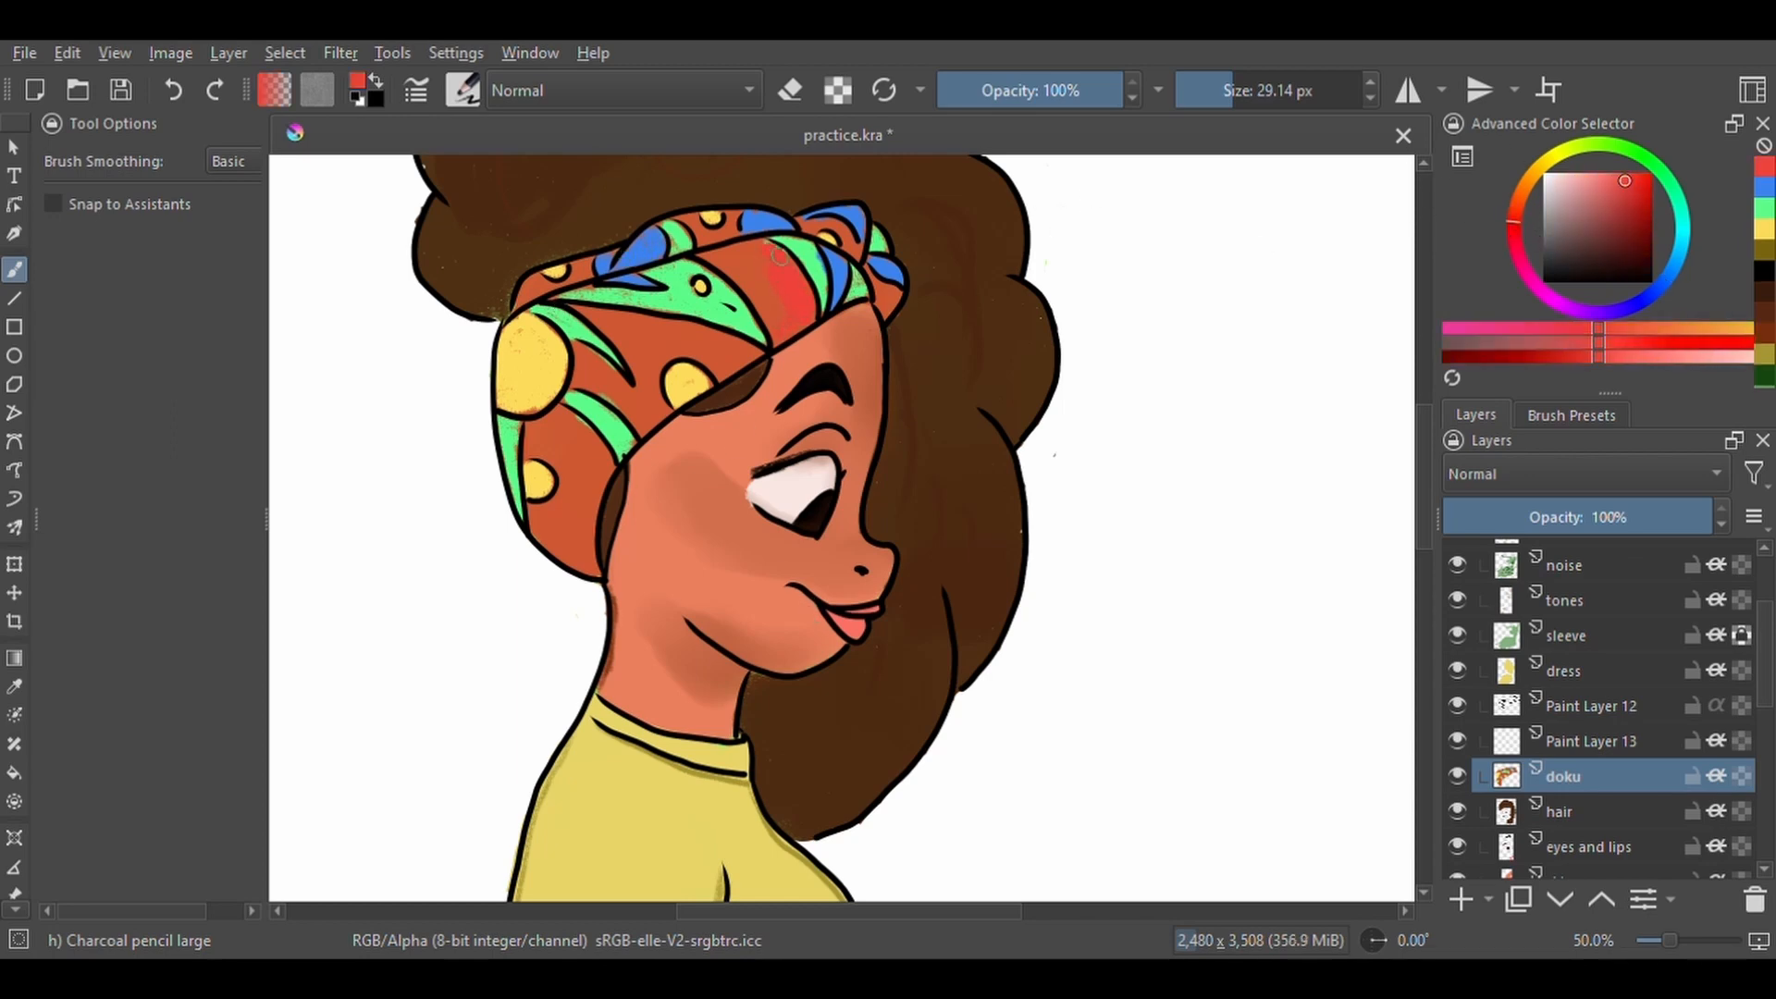
left_click(1524, 271)
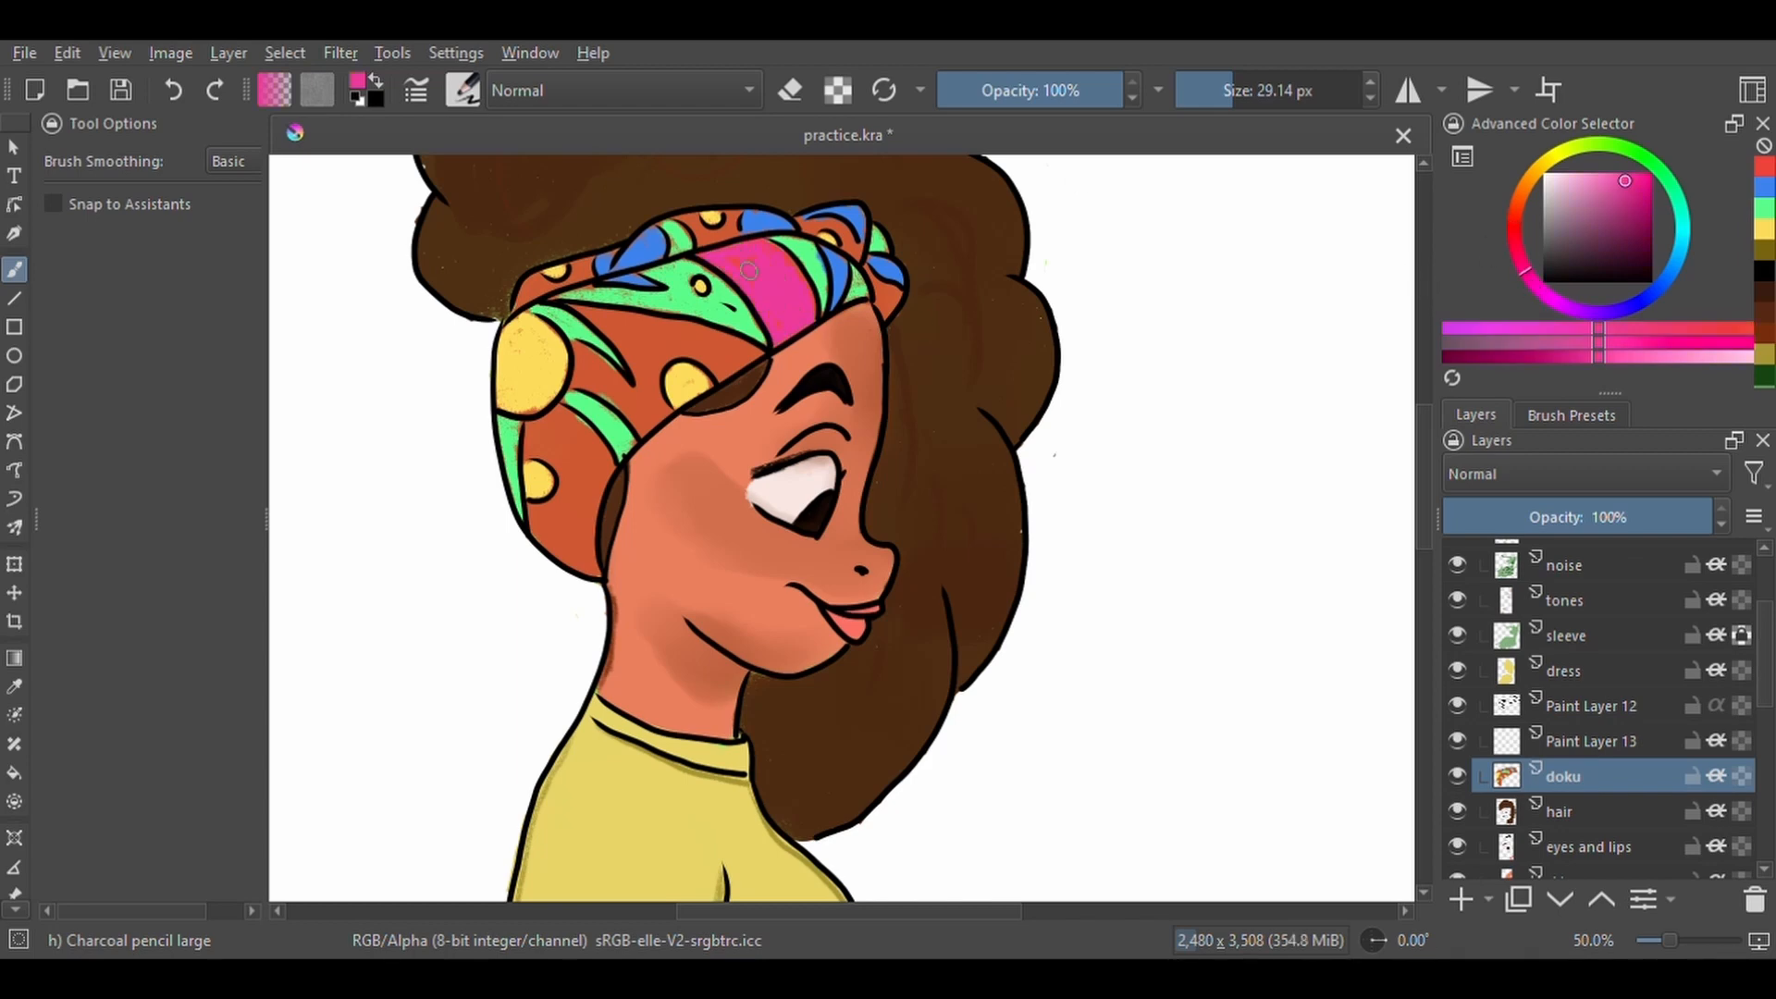
left_click_drag(797, 281, 722, 257)
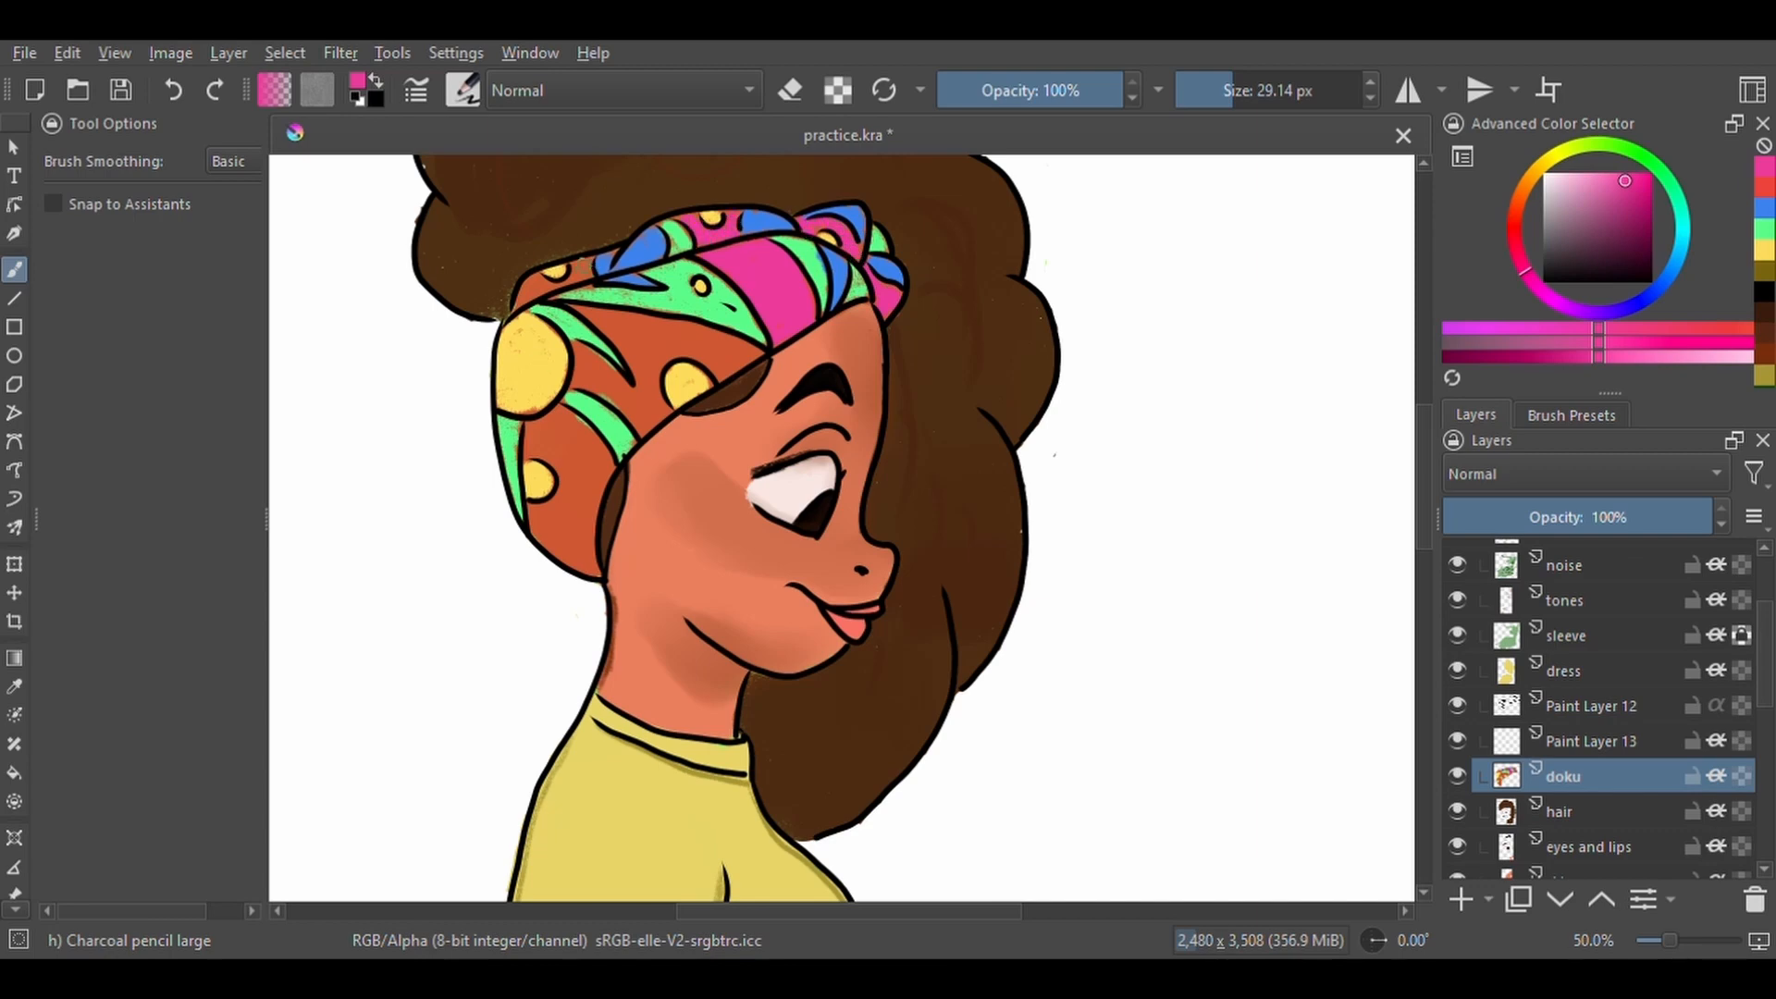
left_click_drag(520, 290, 529, 283)
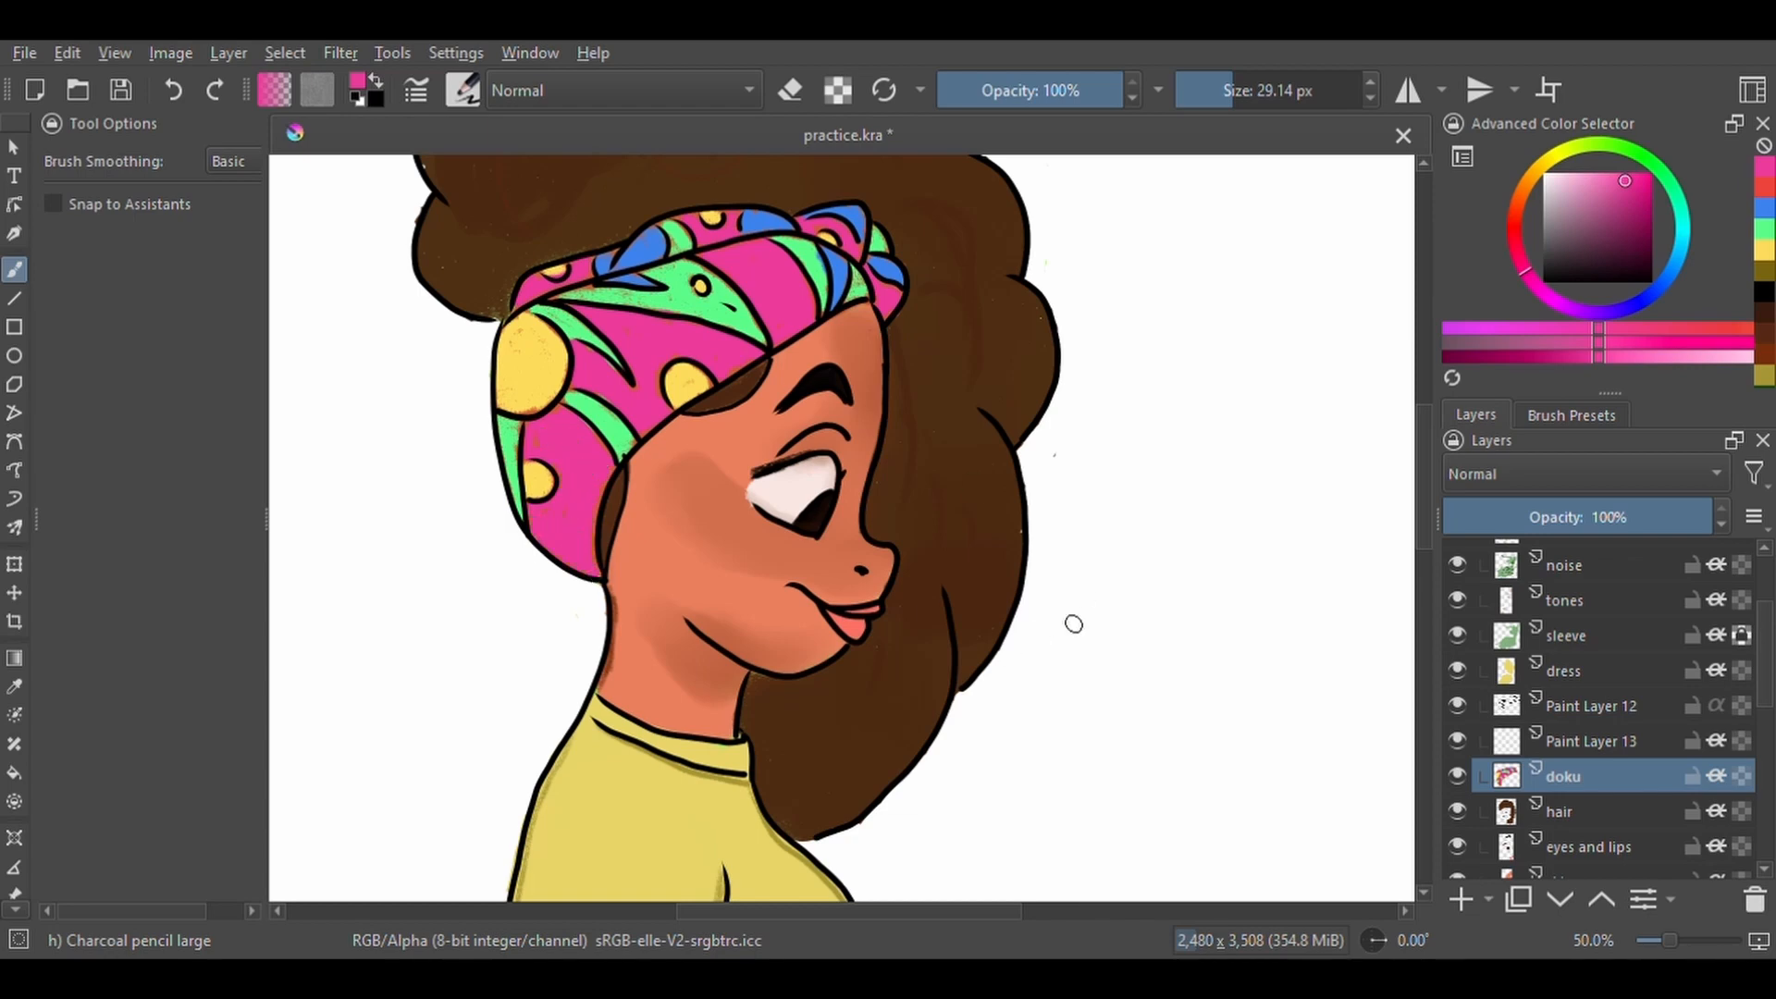
Select the eyes and lips layer and set the Bristles-1 Details brush to 8.35 px.
left_click_drag(1764, 656, 1764, 701)
left_click(1619, 707)
right_click(1022, 550)
left_click(1194, 499)
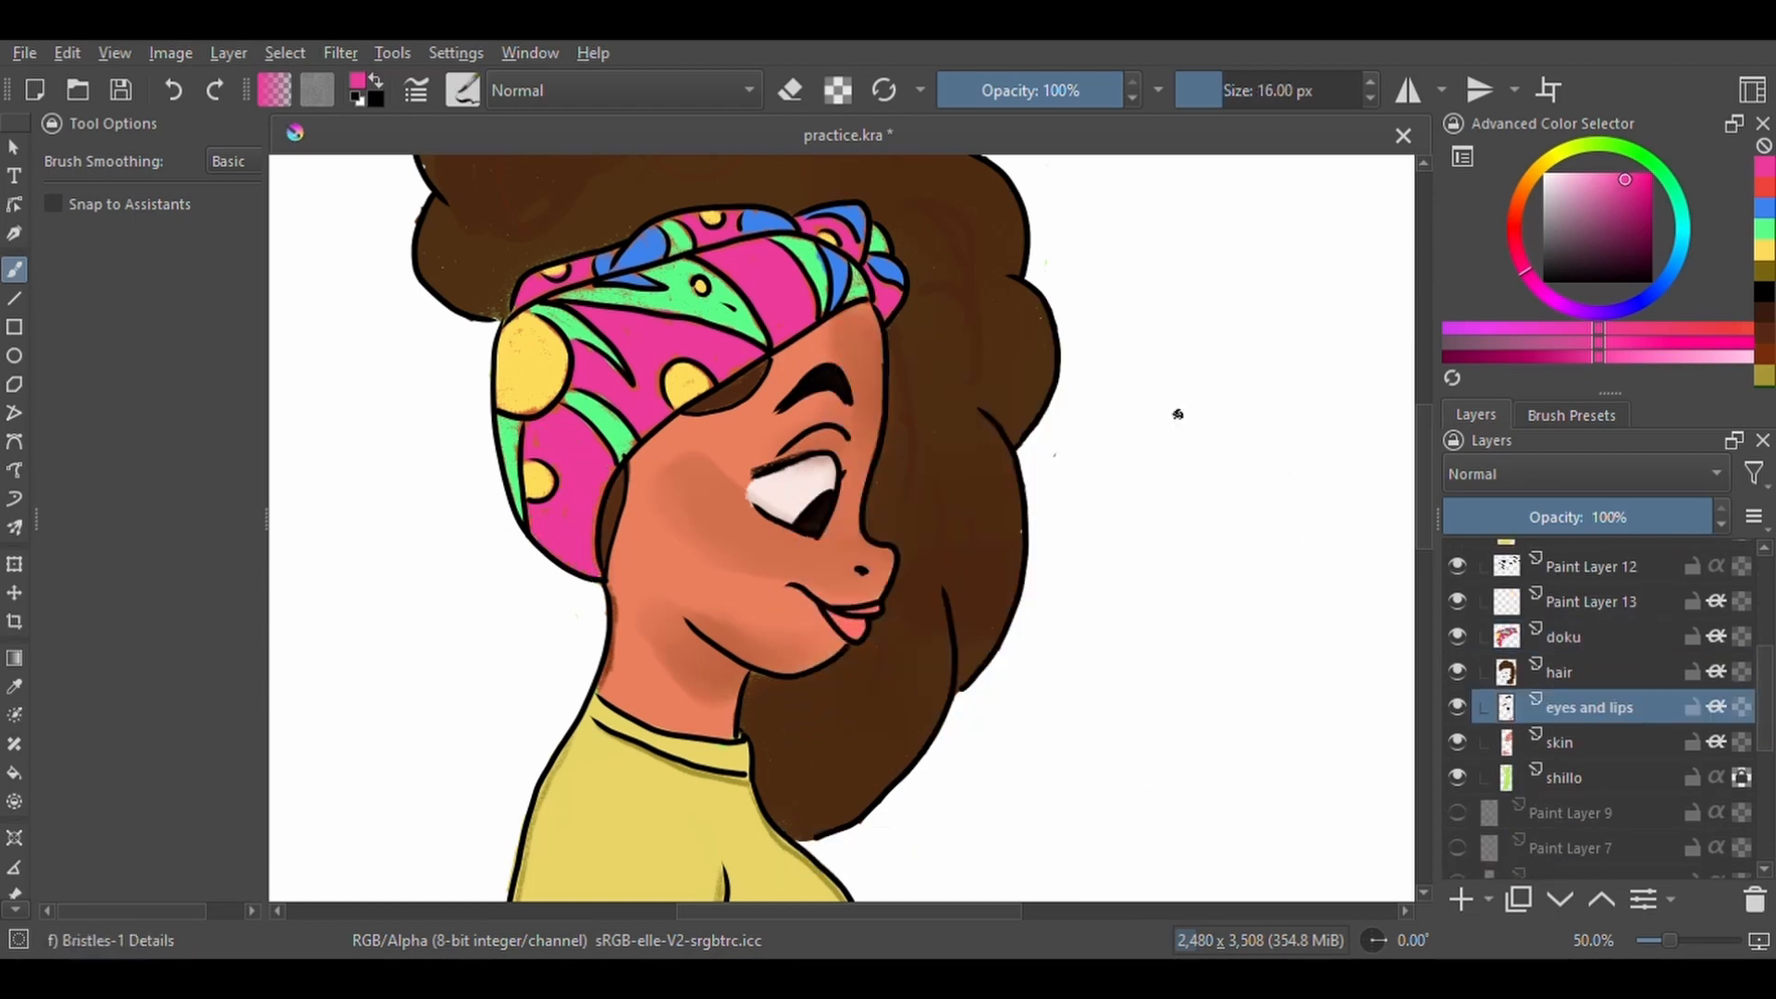
scroll(736, 435, "up", 1)
left_click_drag(1217, 90, 1213, 90)
left_click_drag(722, 435, 740, 427)
key("ctrl+z")
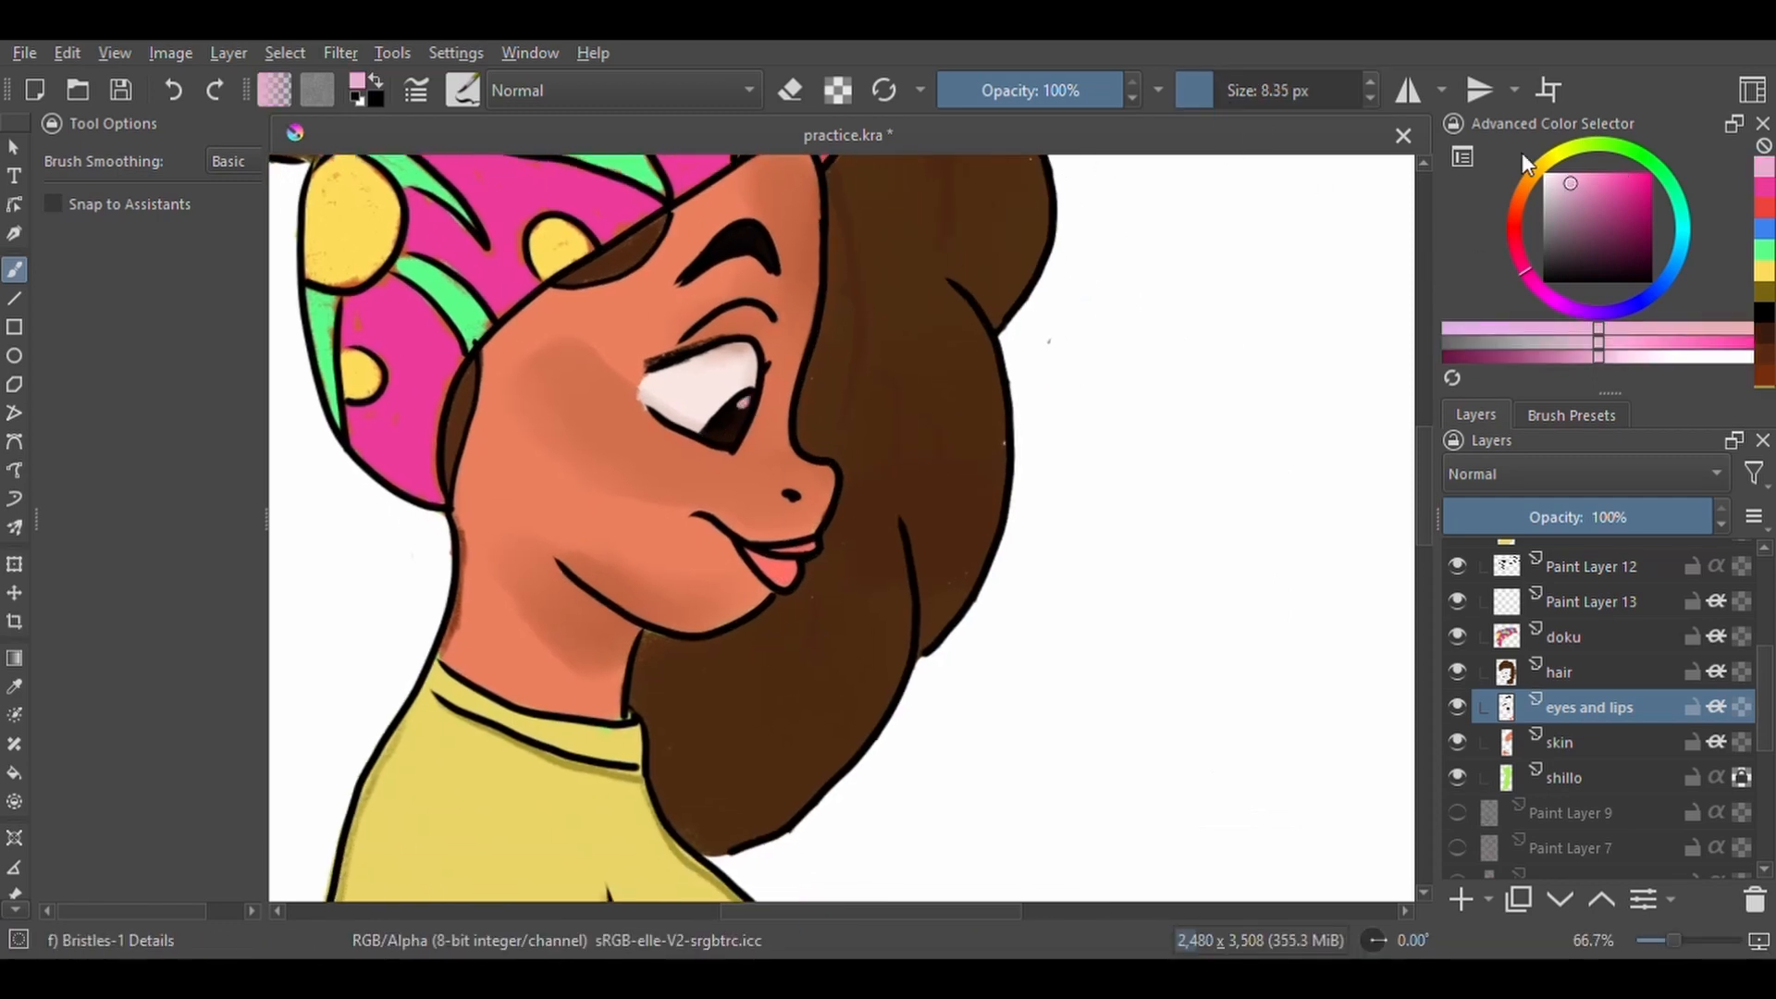
Pick white and paint small highlights on the pupil, nose, forehead, chin and neck.
left_click(1543, 175)
left_click(742, 407)
left_click(826, 475)
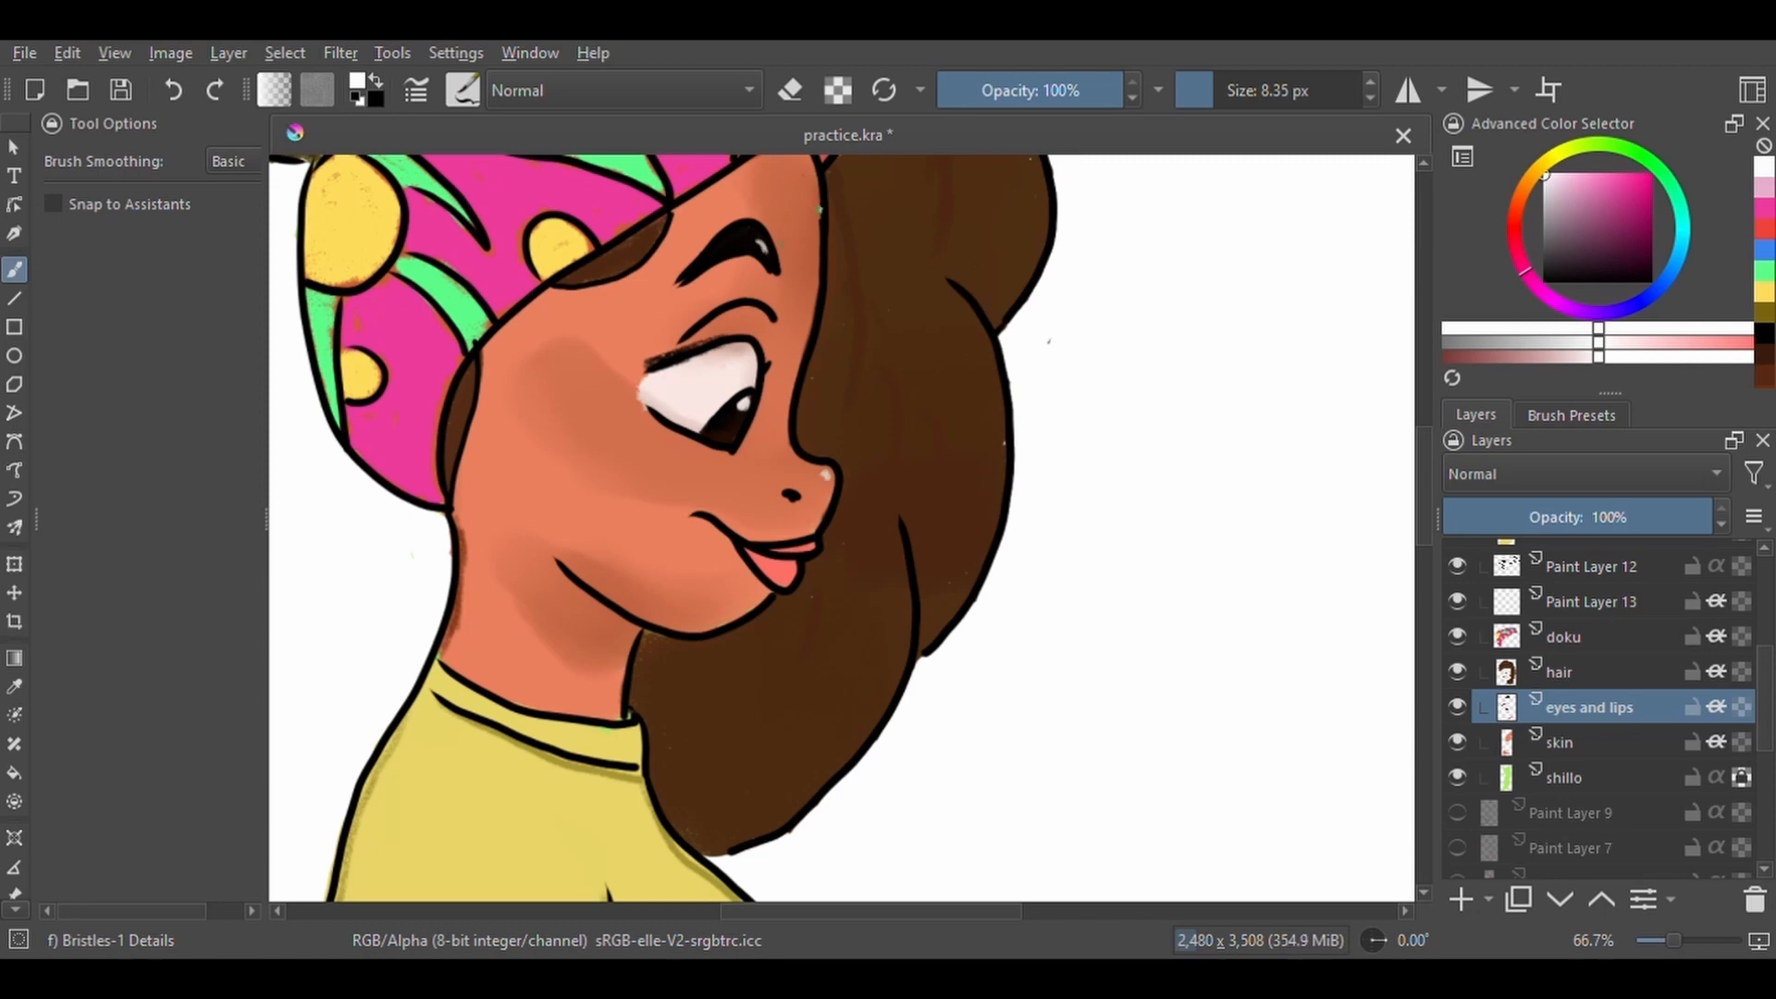
mouse_move(807, 317)
left_mouse_down()
mouse_move(788, 439)
mouse_move(791, 344)
left_mouse_up()
left_click_drag(646, 744, 690, 747)
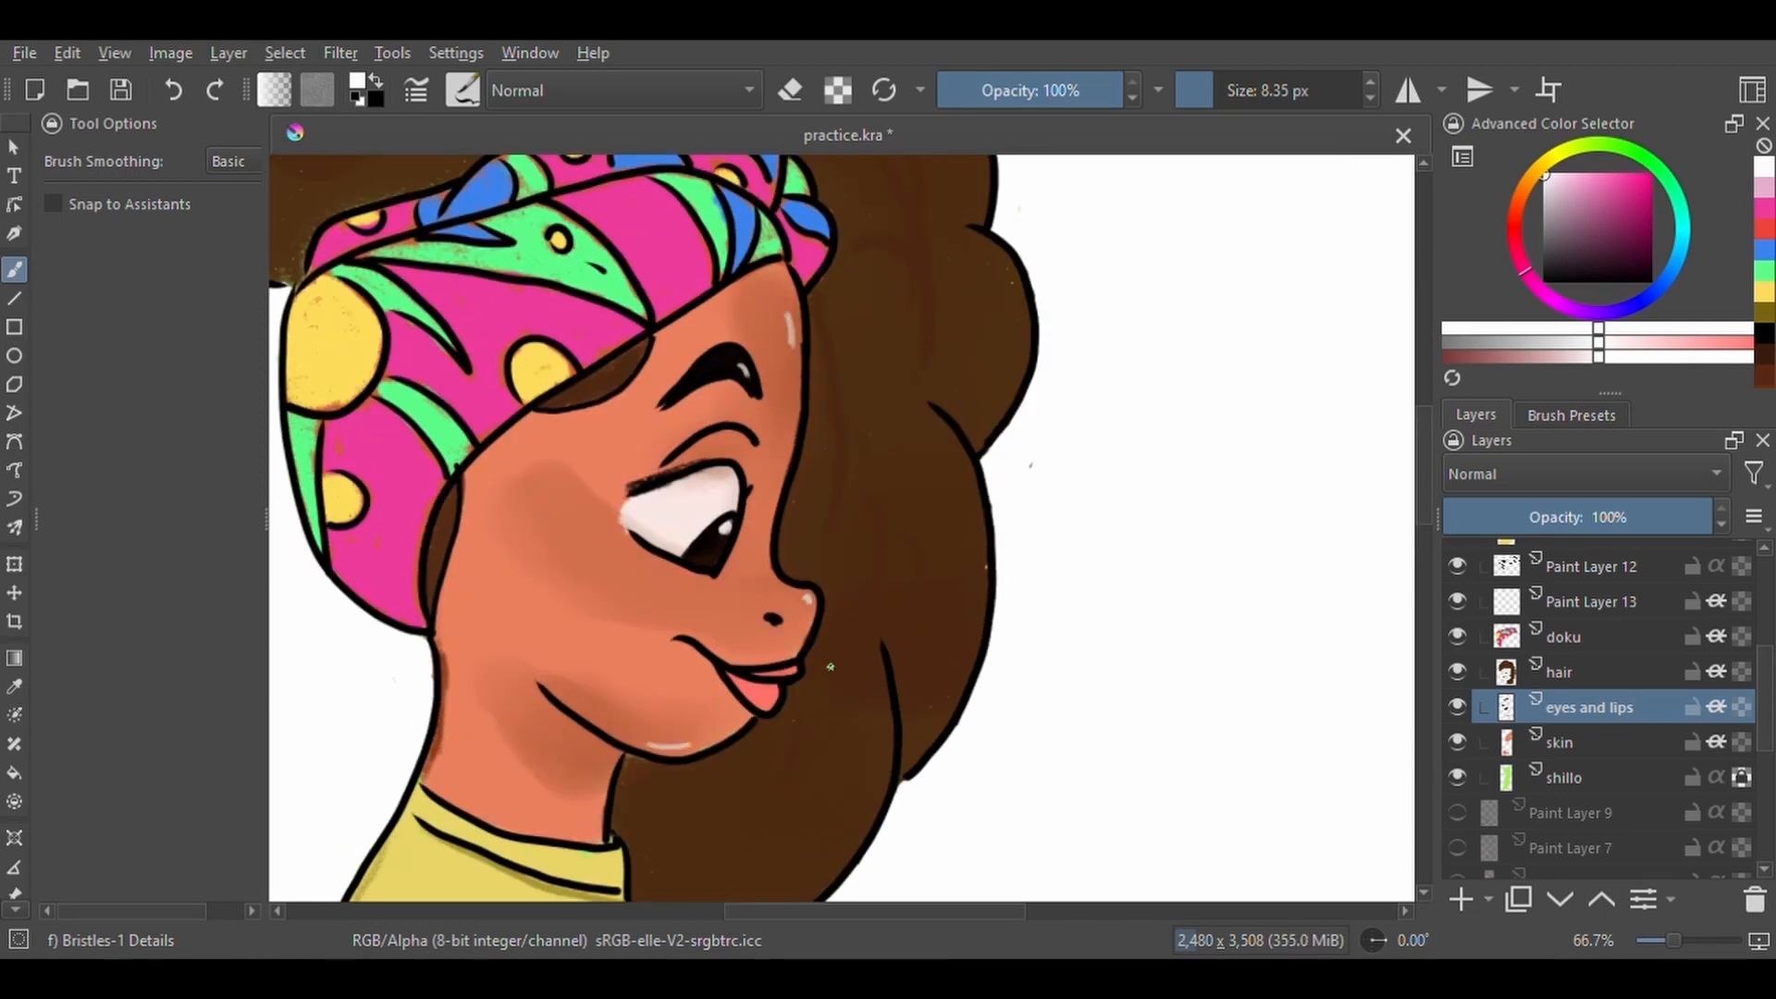
key("1")
key("minus")
left_click_drag(601, 788, 593, 835)
left_click(527, 681)
key("minus")
key("minus")
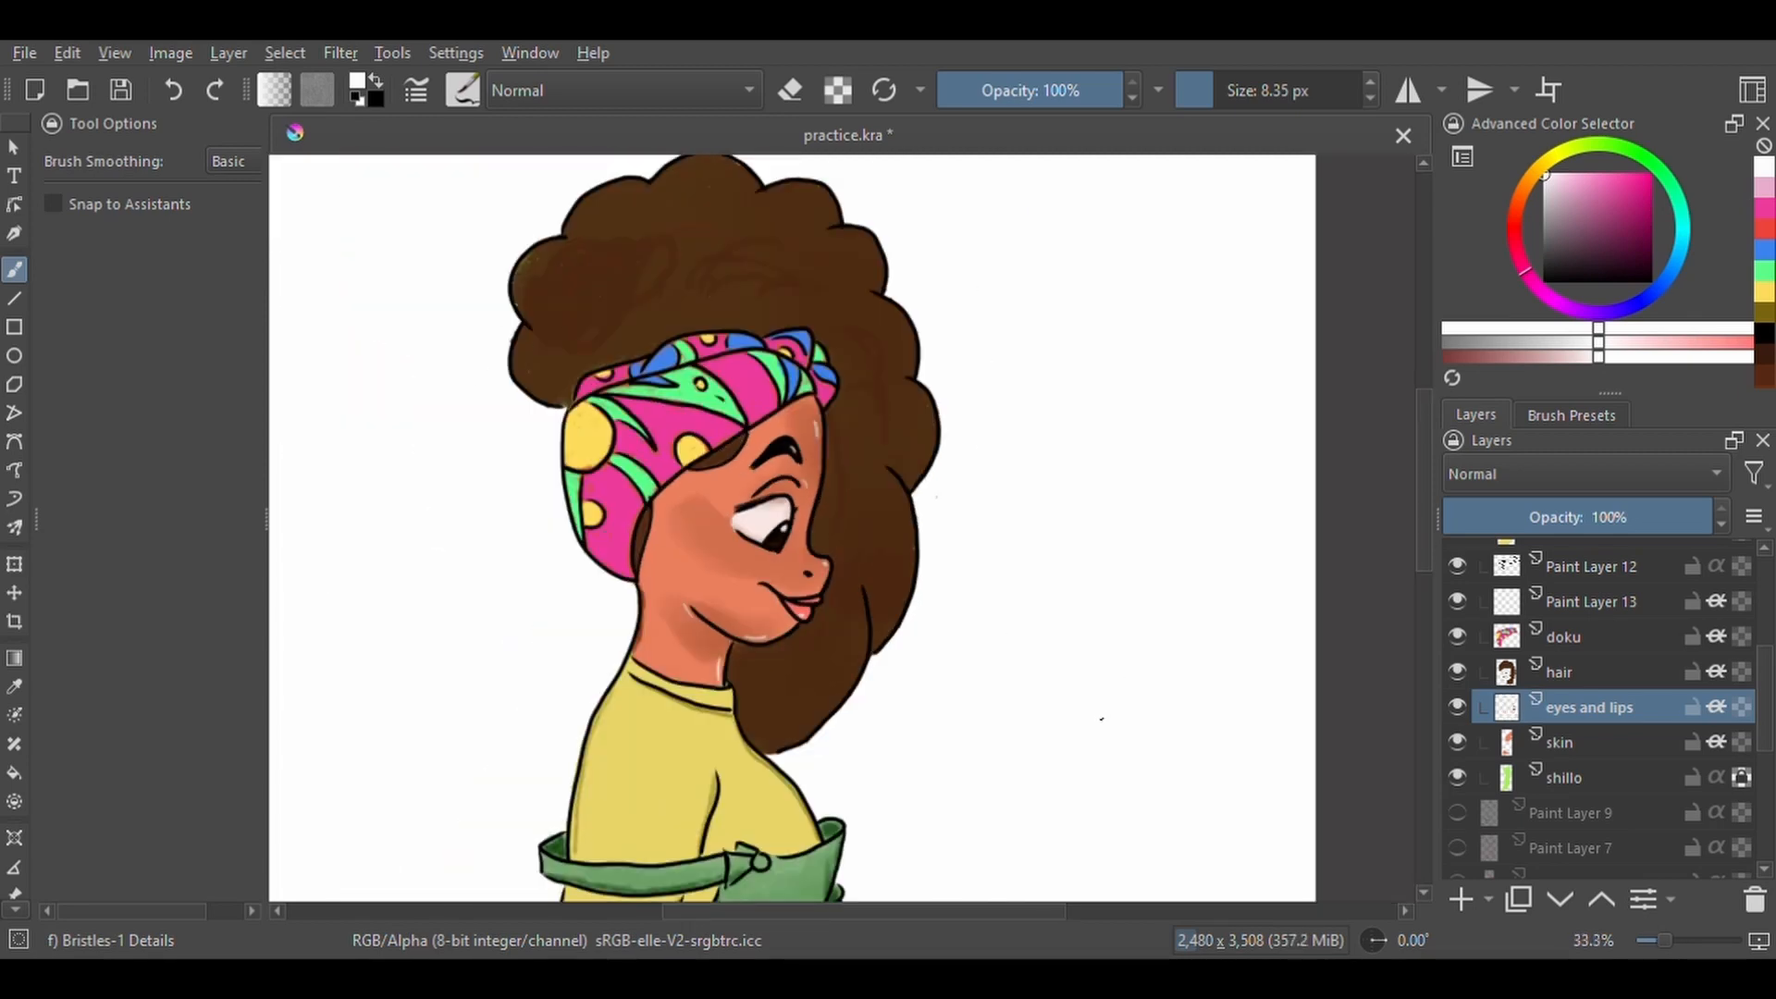
Select the hair layer and paint thin white highlights along the hair's curls and on the forearm.
left_click(1560, 672)
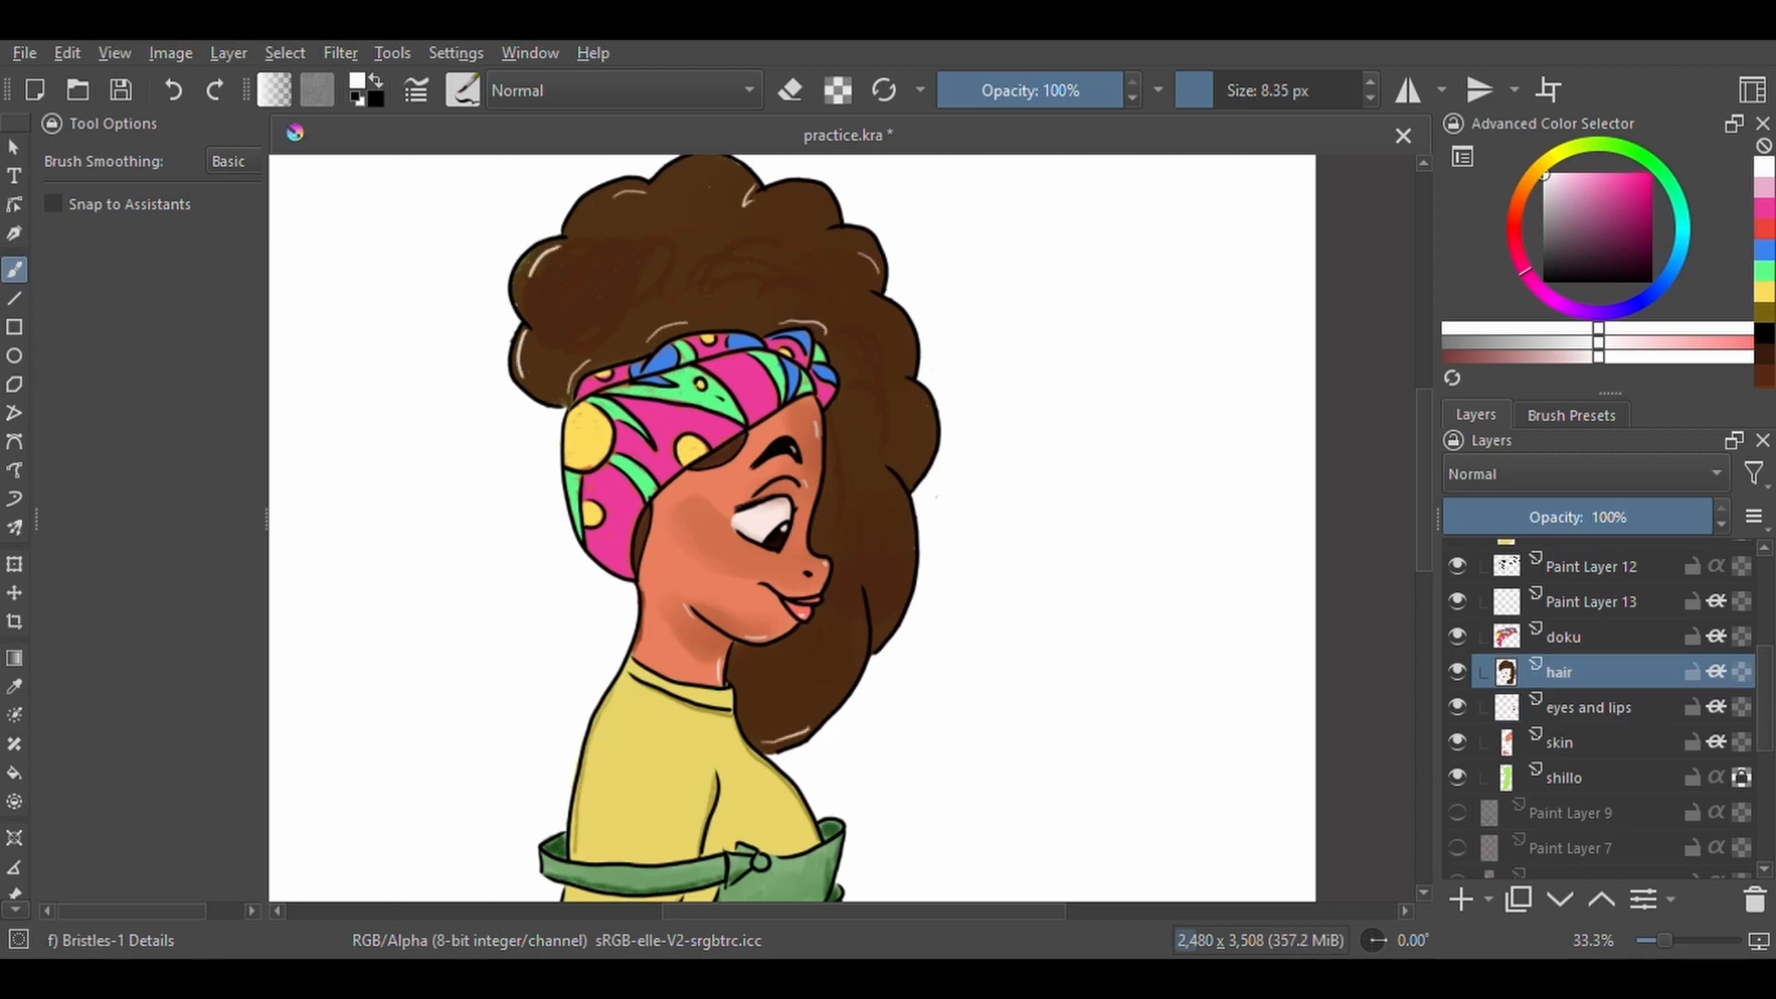
left_click_drag(903, 550, 887, 611)
left_click_drag(786, 749, 769, 412)
left_click_drag(582, 691, 612, 683)
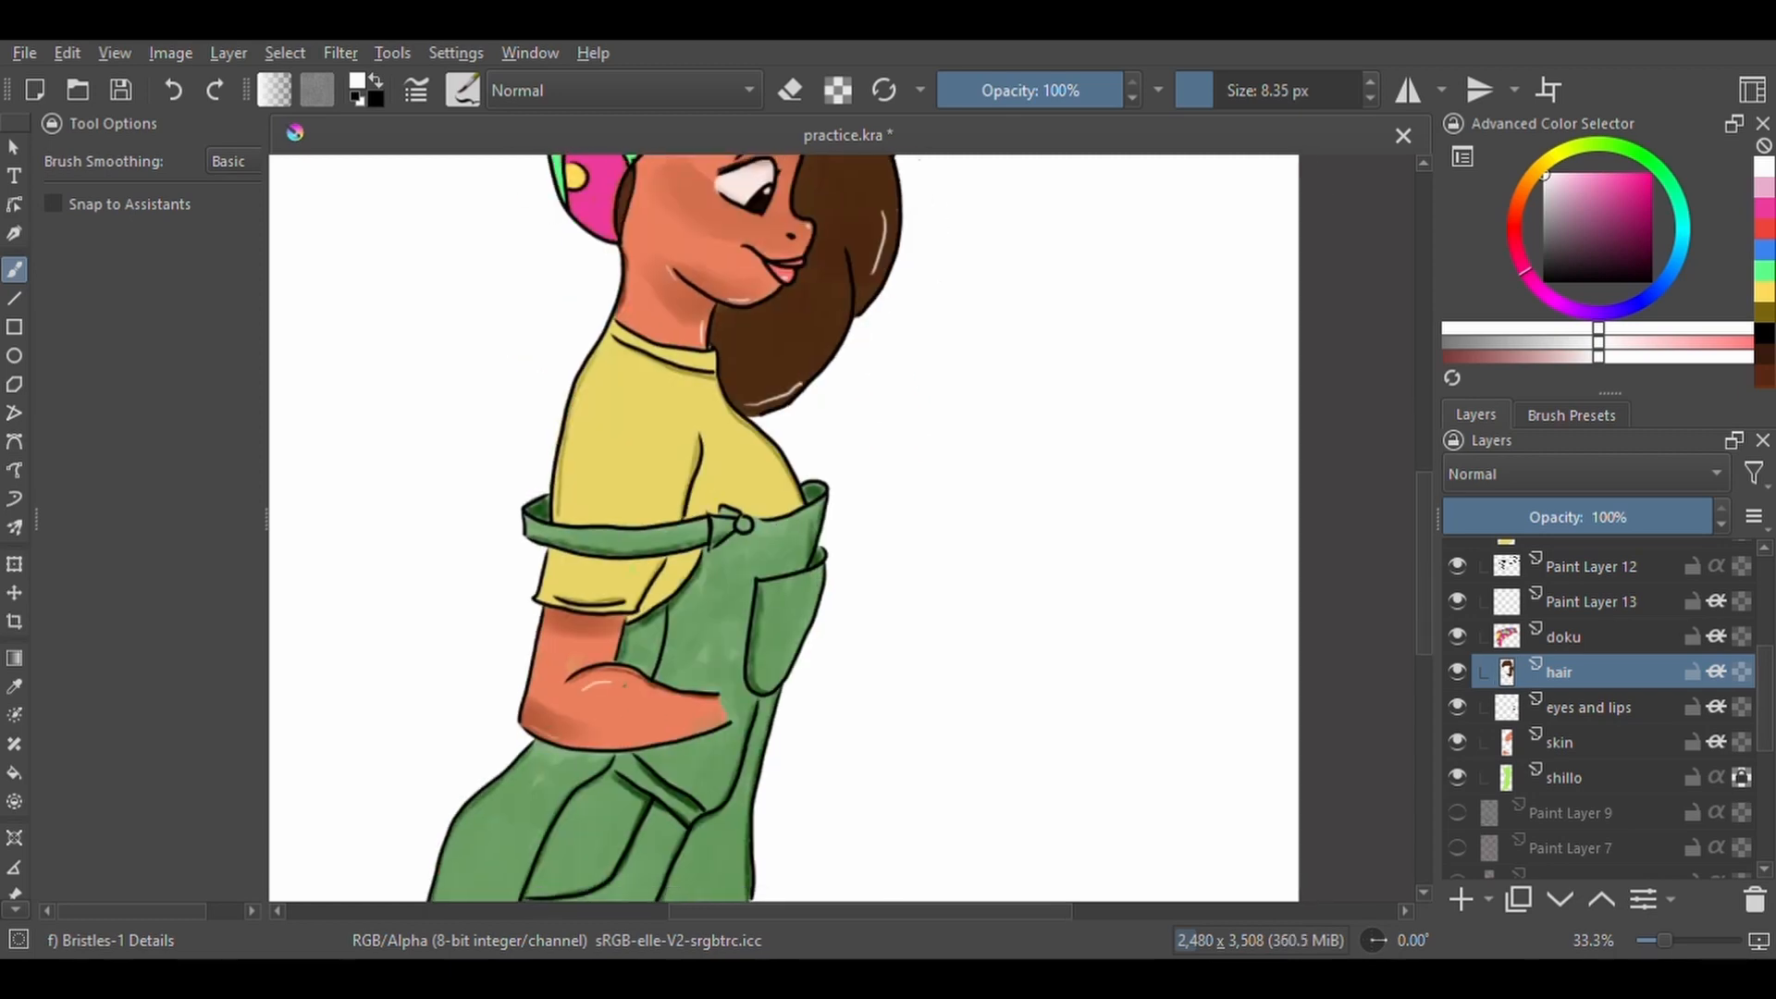
key("ctrl+minus")
left_click_drag(854, 494, 832, 659)
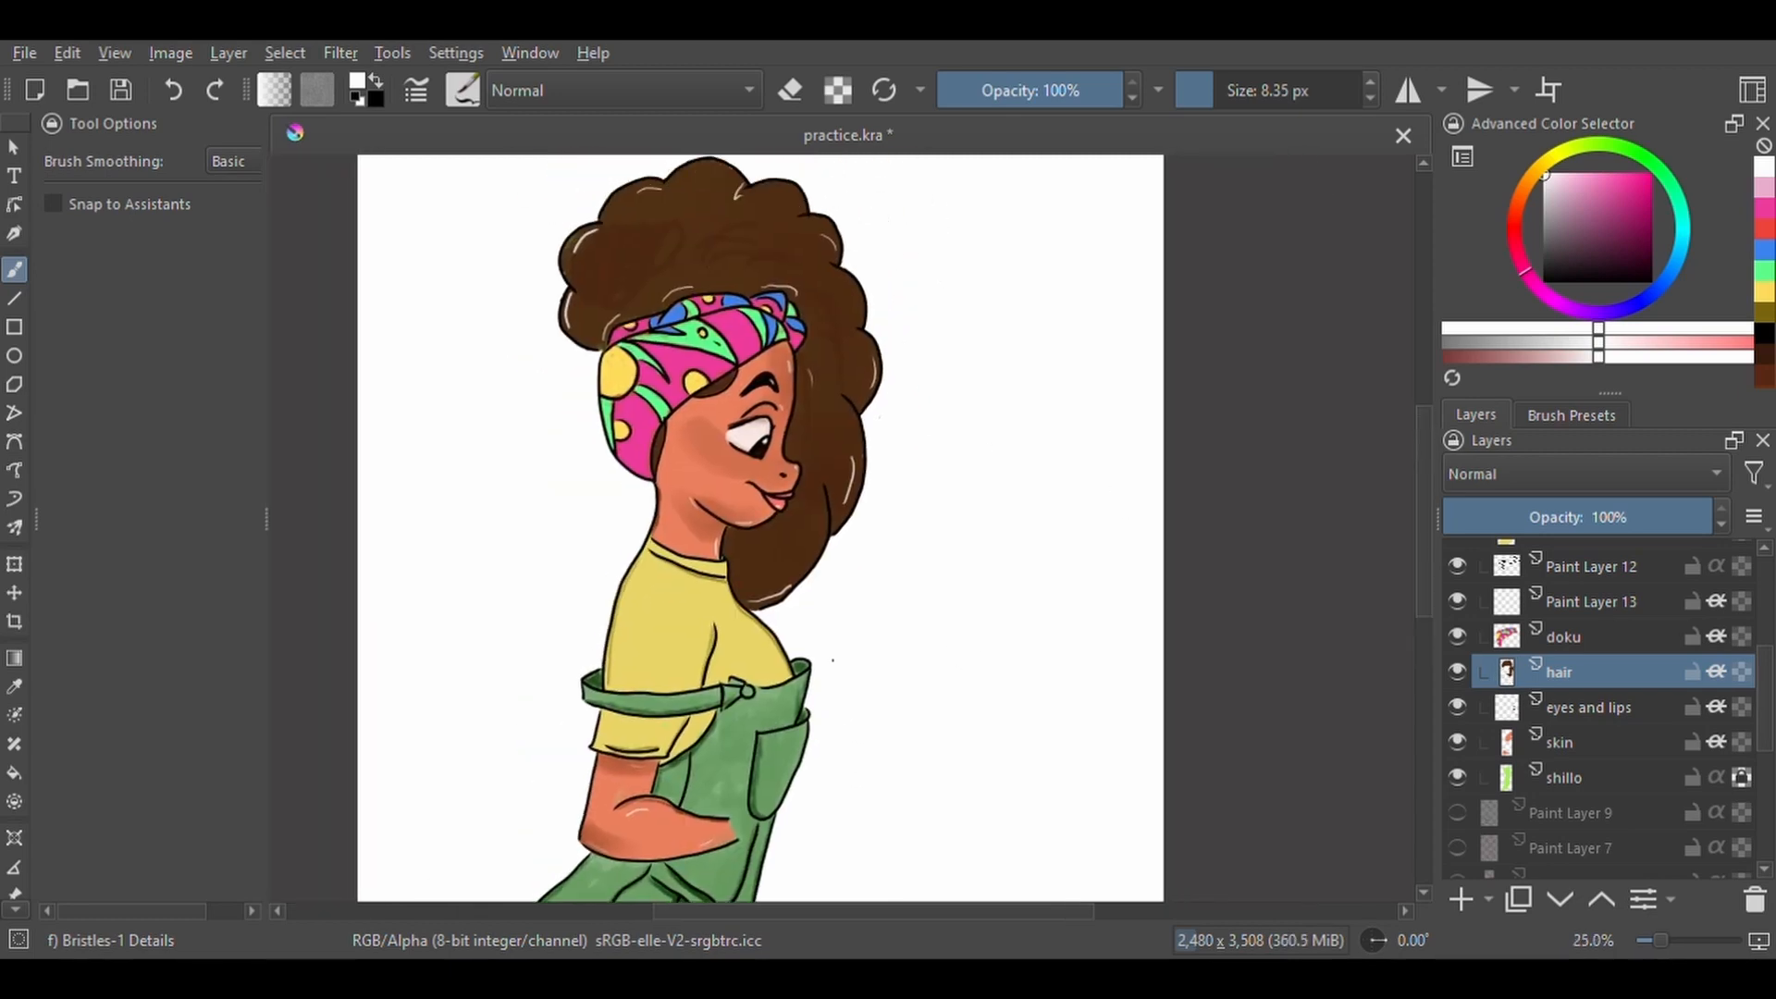
Add a new paint layer at the top of Clipping Group 11 and name it shadow.
scroll(1585, 624, "up", 3)
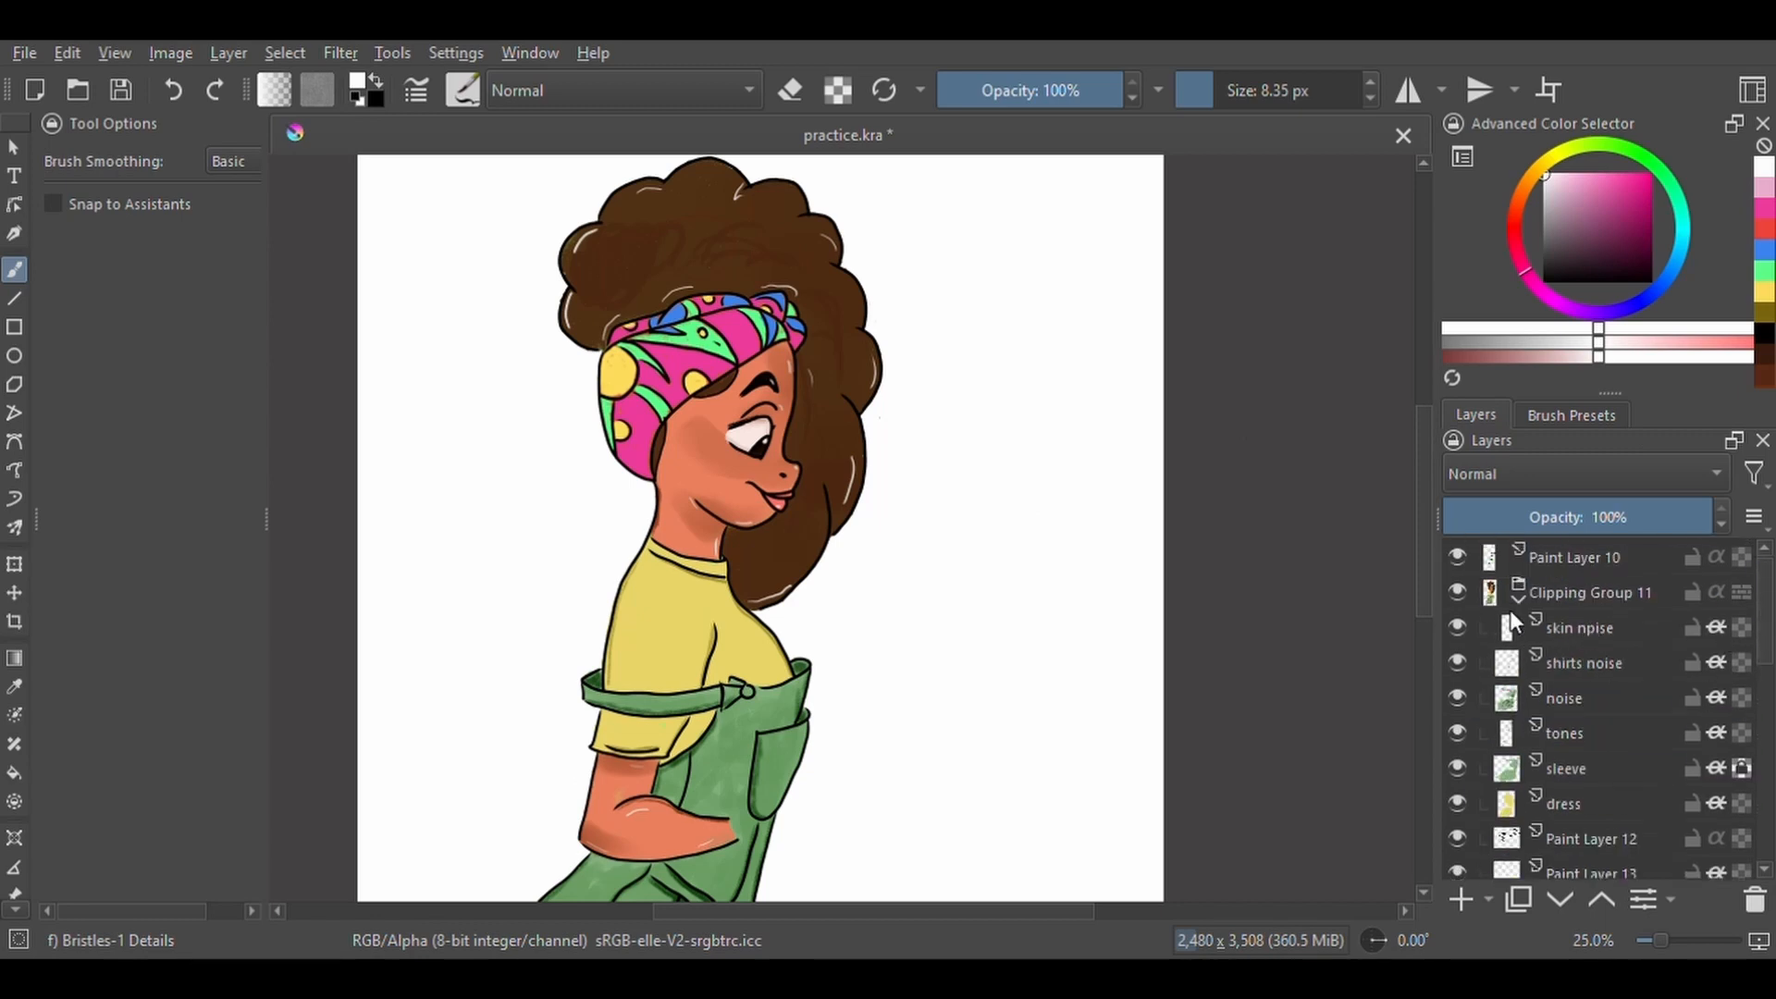
left_click(1573, 596)
key("Insert")
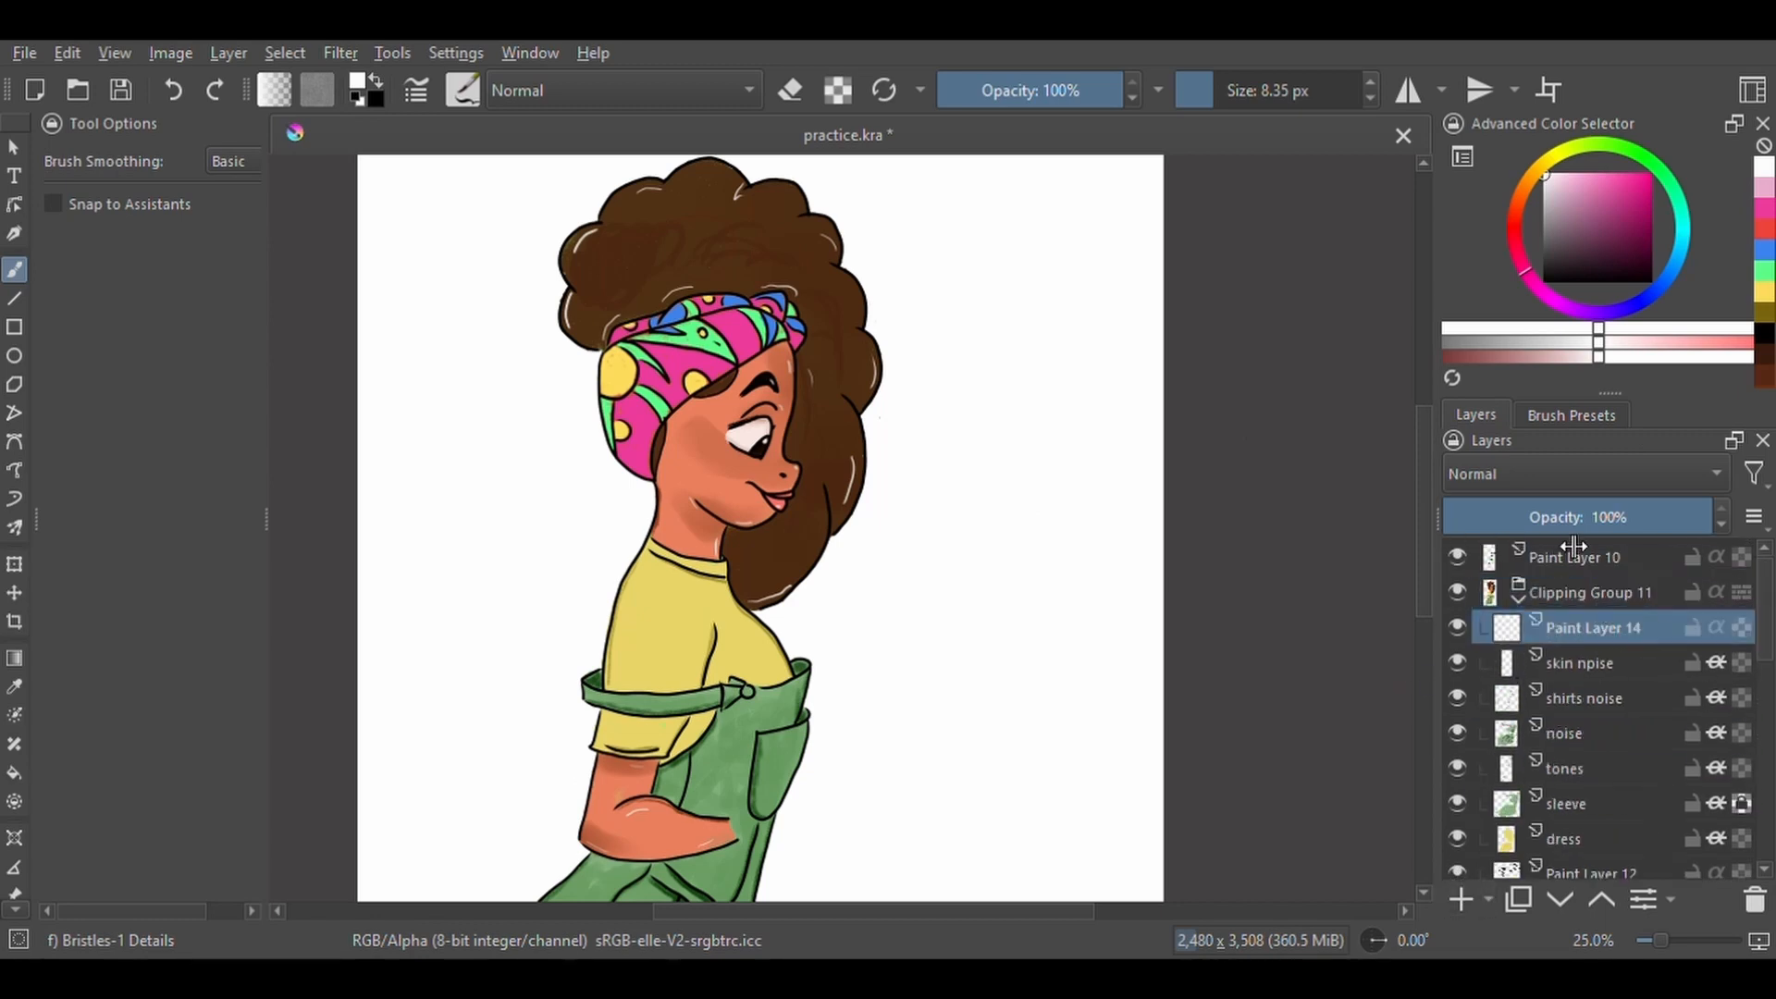
key("F2")
type("shadow")
key("Return")
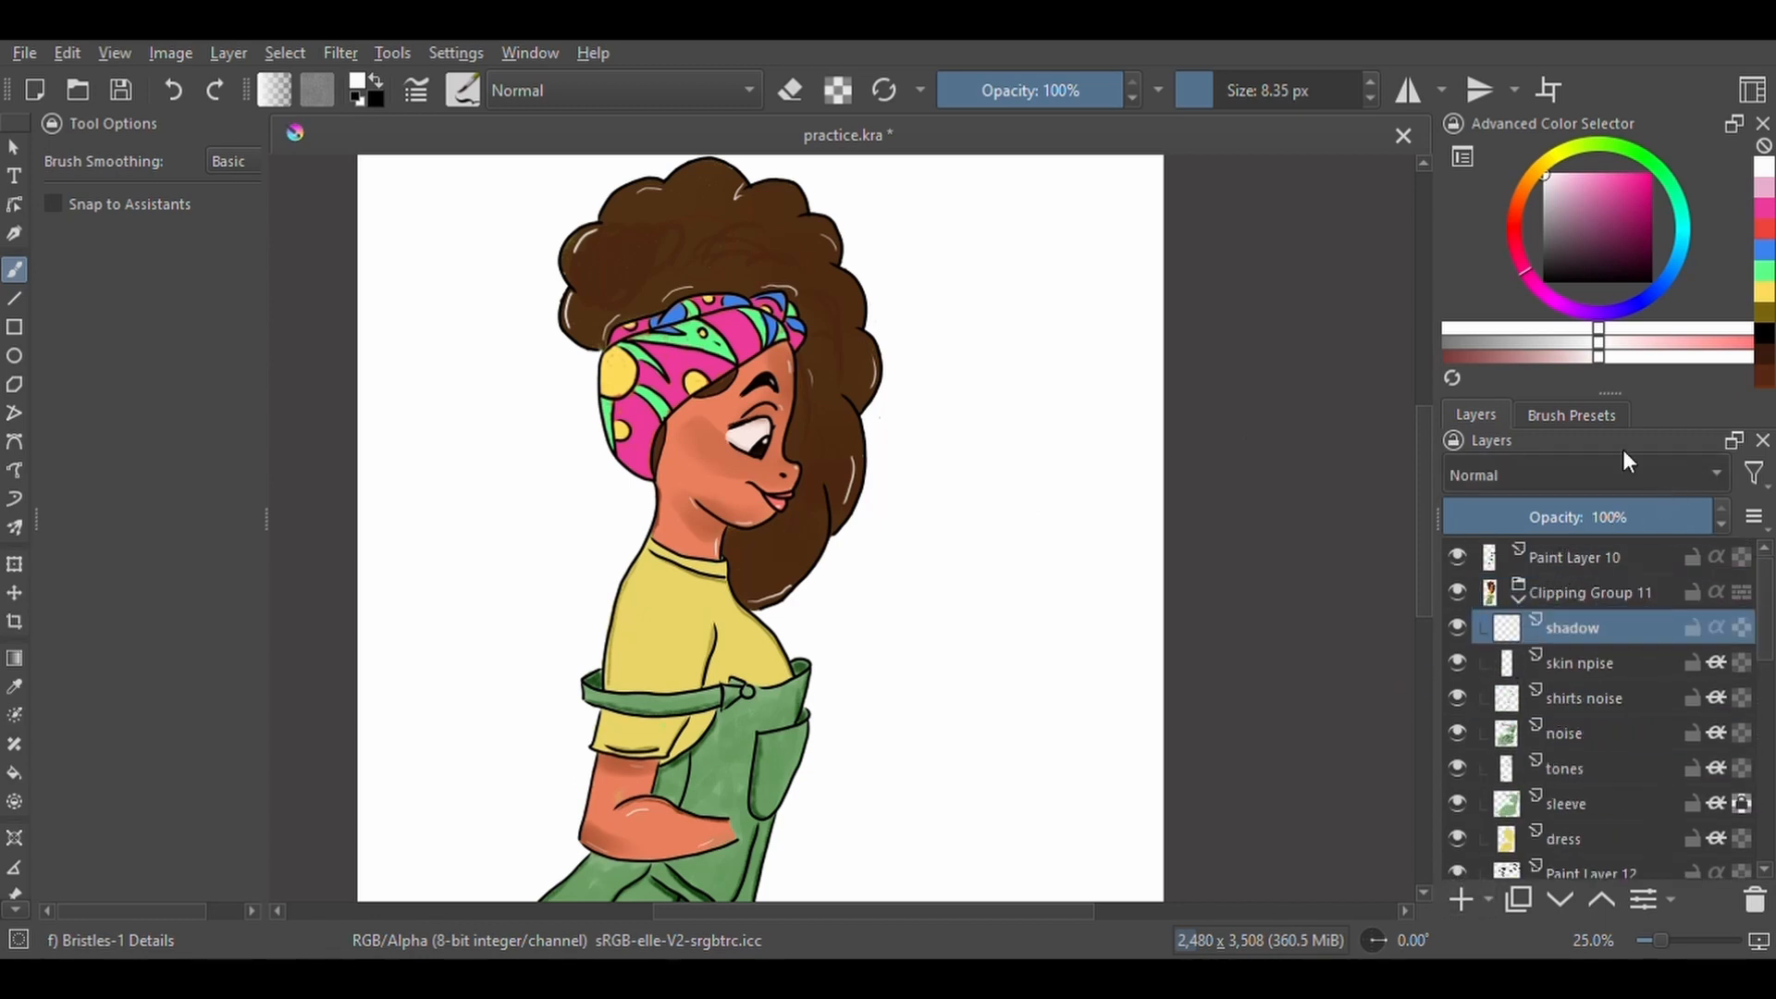
Set the shadow layer's blending mode to Multiply and choose the Airbrush Soft brush at 42.76 px.
scroll(1625, 467, "down", 1)
left_click_drag(754, 467, 840, 537)
scroll(840, 532, "up", 1)
right_click(796, 549)
left_click(990, 531)
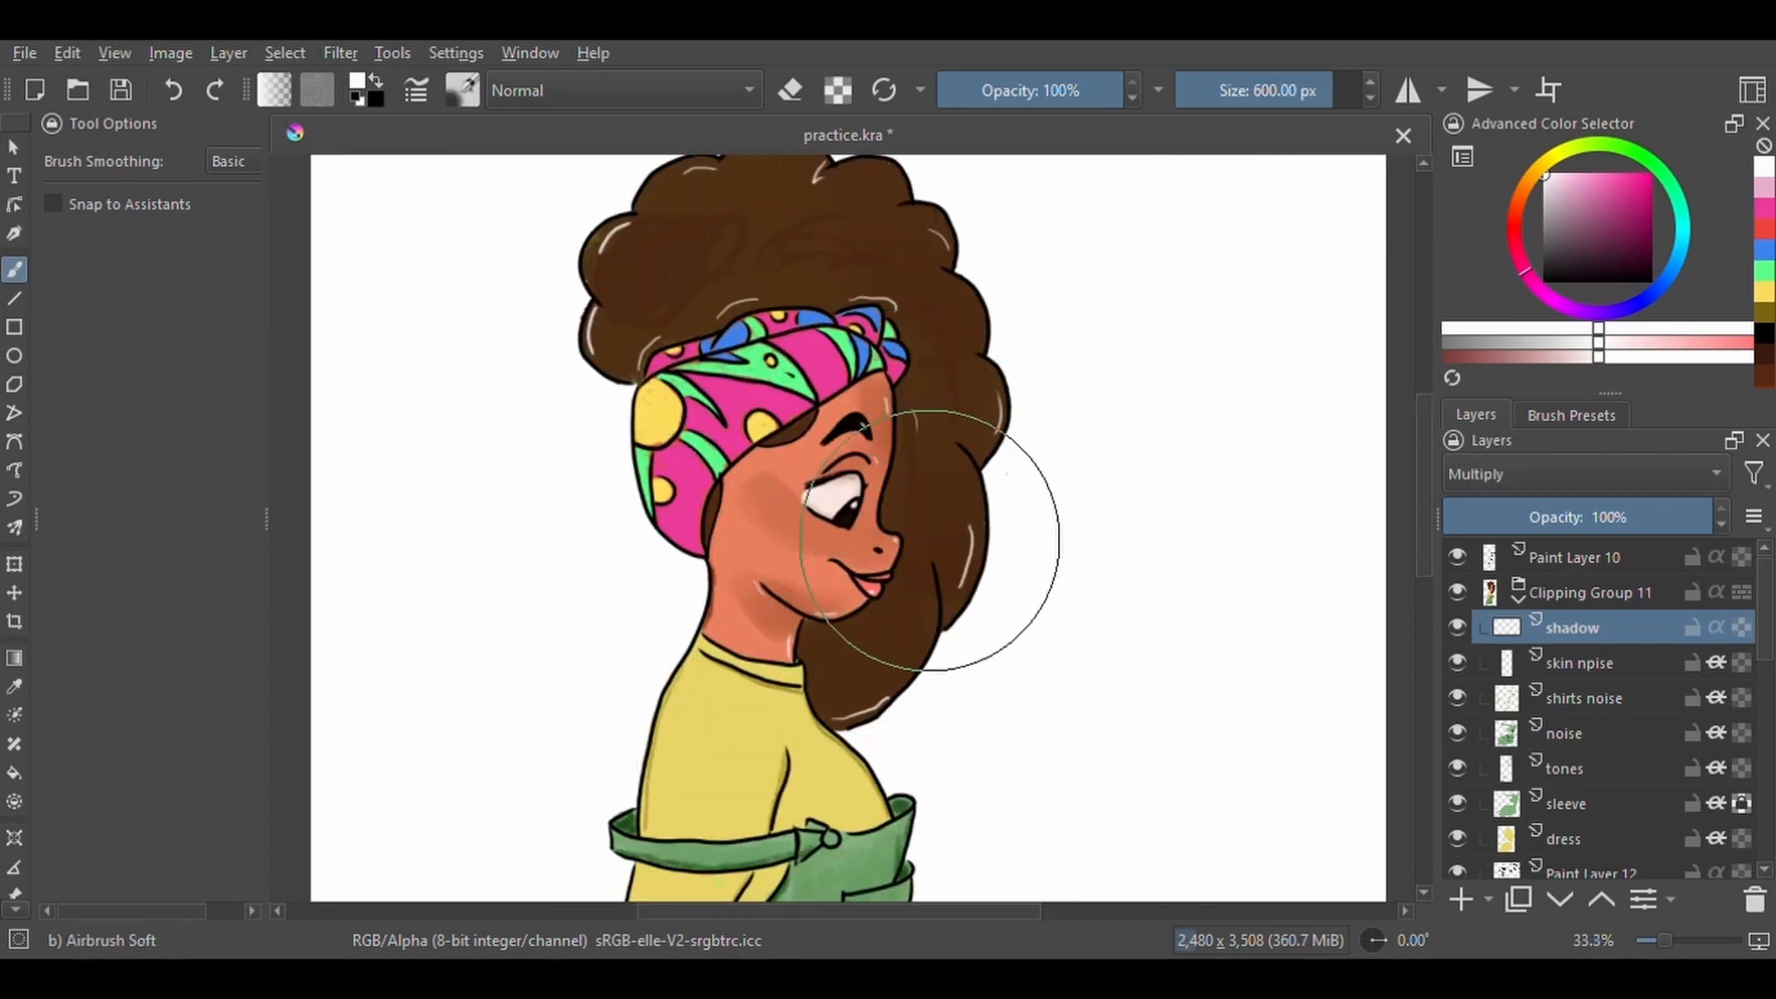
left_click_drag(1275, 100, 1253, 106)
key("ctrl+plus")
left_click(1241, 100)
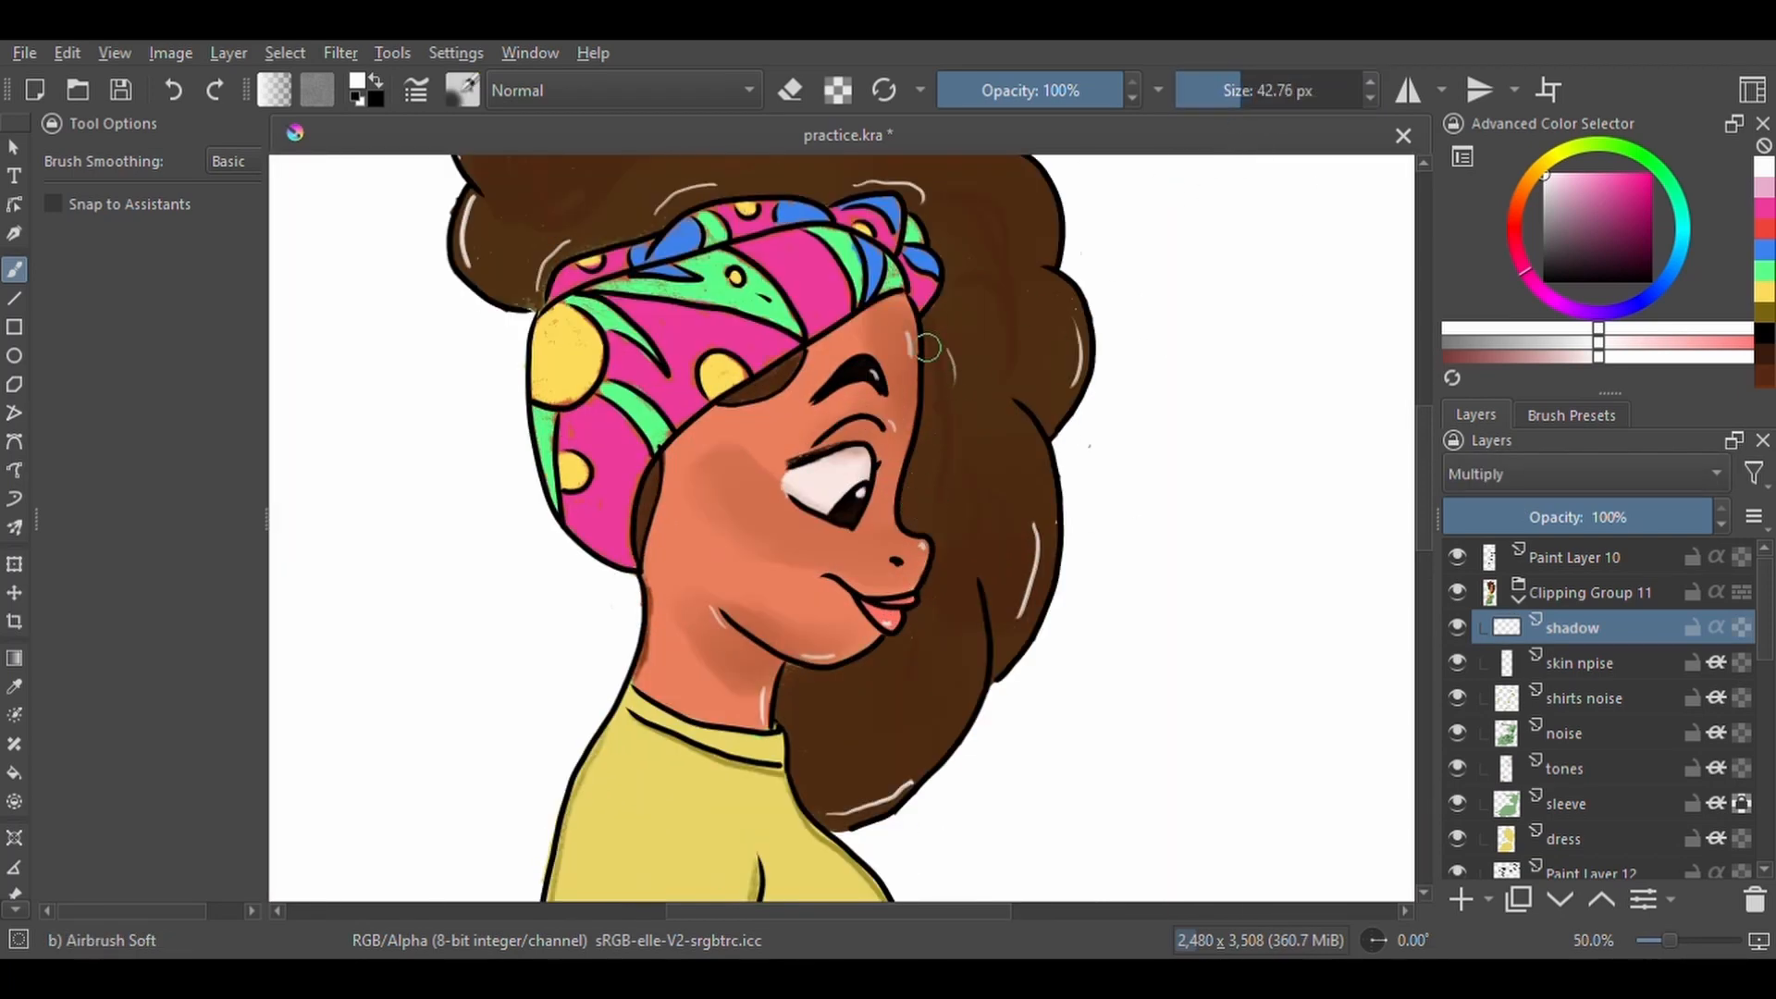
Airbrush a dark brown shadow on the hair beside the face profile and soften it with Blender Blur at 60 px.
left_click_drag(928, 348, 927, 425)
left_click(1764, 355)
mouse_move(950, 353)
left_mouse_down()
mouse_move(914, 490)
mouse_move(967, 359)
mouse_move(928, 411)
mouse_move(910, 501)
mouse_move(938, 541)
left_mouse_up()
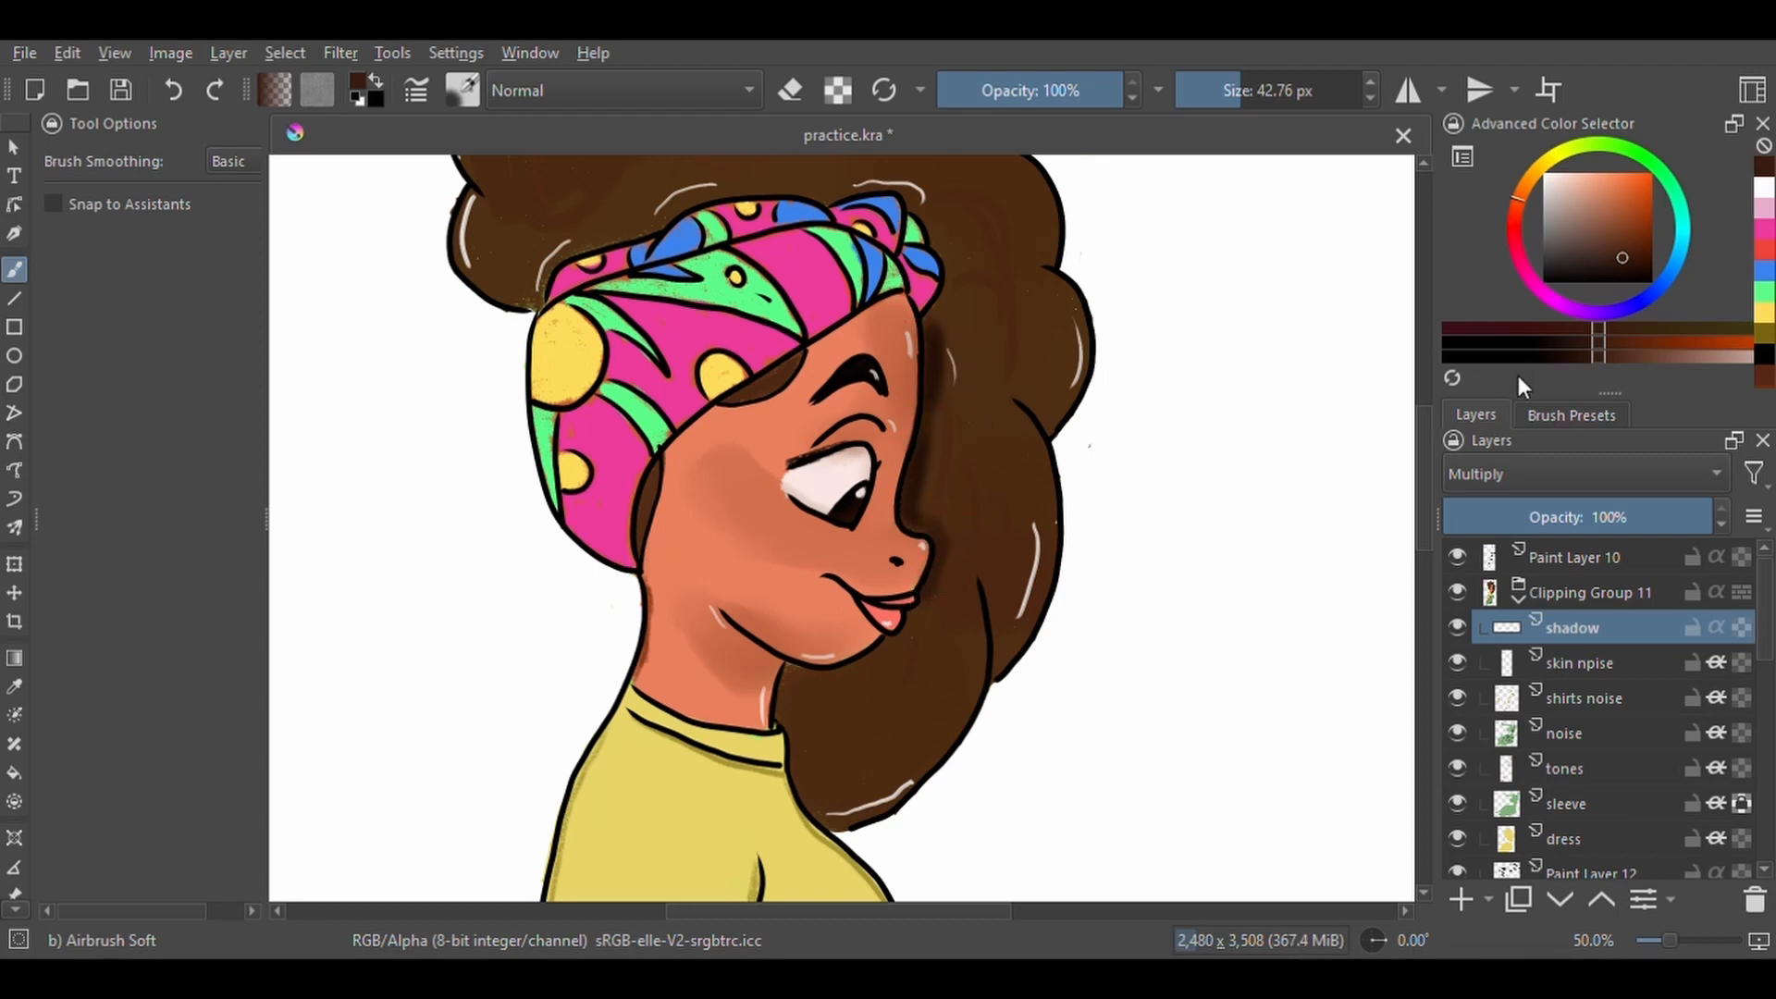
left_click(1572, 414)
left_click(1644, 626)
mouse_move(940, 364)
left_mouse_down()
mouse_move(921, 497)
mouse_move(943, 582)
left_mouse_up()
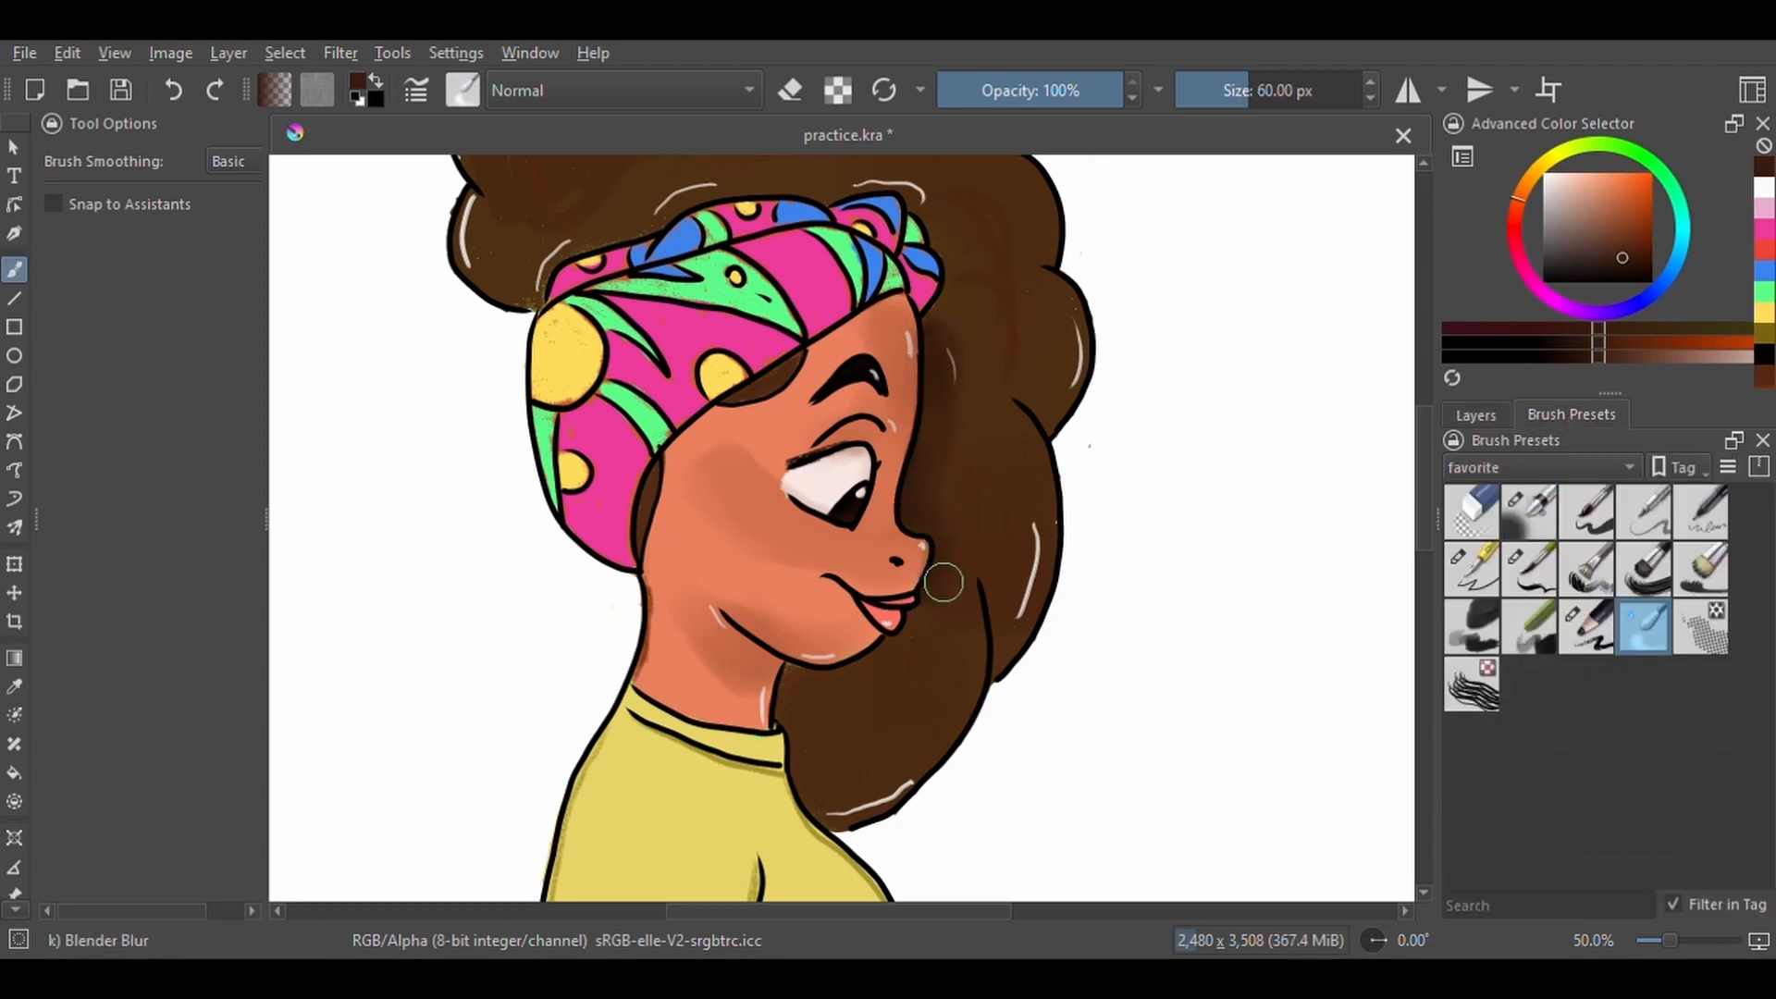
left_click_drag(941, 334, 950, 501)
Deepen the hair shadow beside the face, airbrush another along the headwrap's upper edge, and select Blender Blur again.
left_click(1531, 508)
mouse_move(949, 358)
left_mouse_down()
mouse_move(934, 400)
mouse_move(960, 595)
mouse_move(933, 350)
mouse_move(931, 488)
left_mouse_up()
left_click(1648, 622)
key("slash")
mouse_move(536, 283)
left_mouse_down()
mouse_move(718, 188)
mouse_move(913, 190)
left_mouse_up()
left_click(1655, 645)
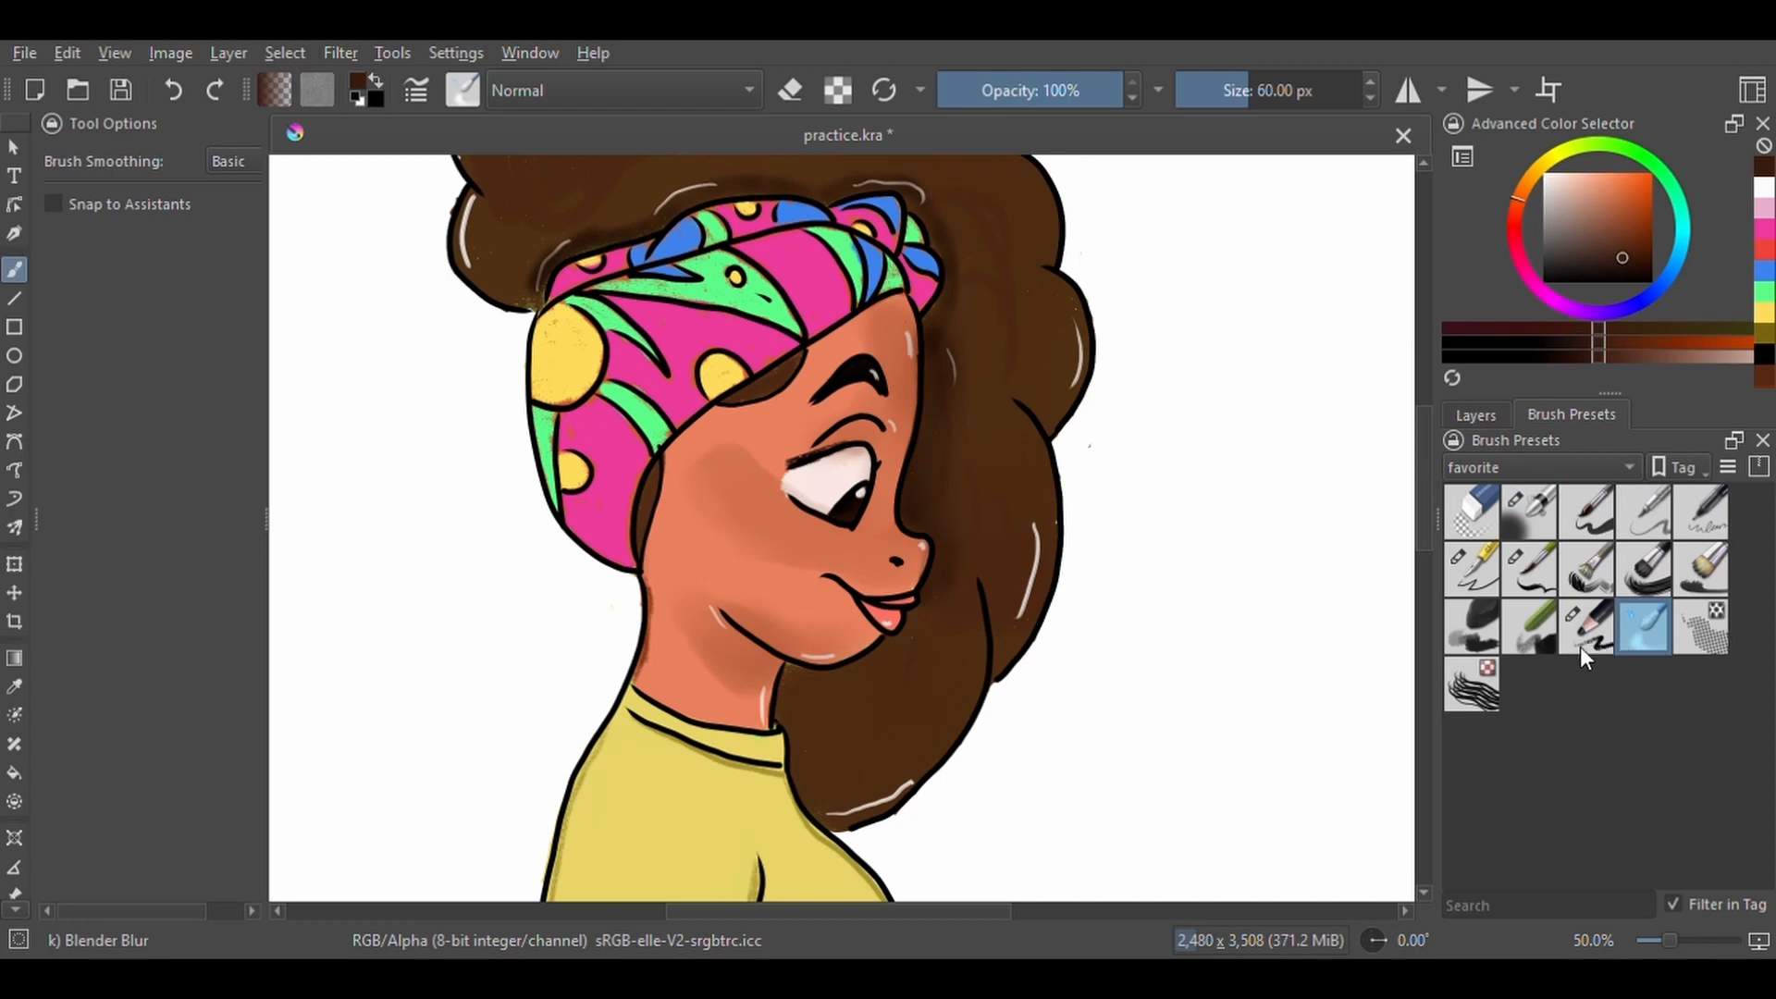
Save the changes to practice.kra.
mouse_move(452, 577)
left_mouse_down()
mouse_move(415, 718)
mouse_move(526, 799)
left_mouse_up()
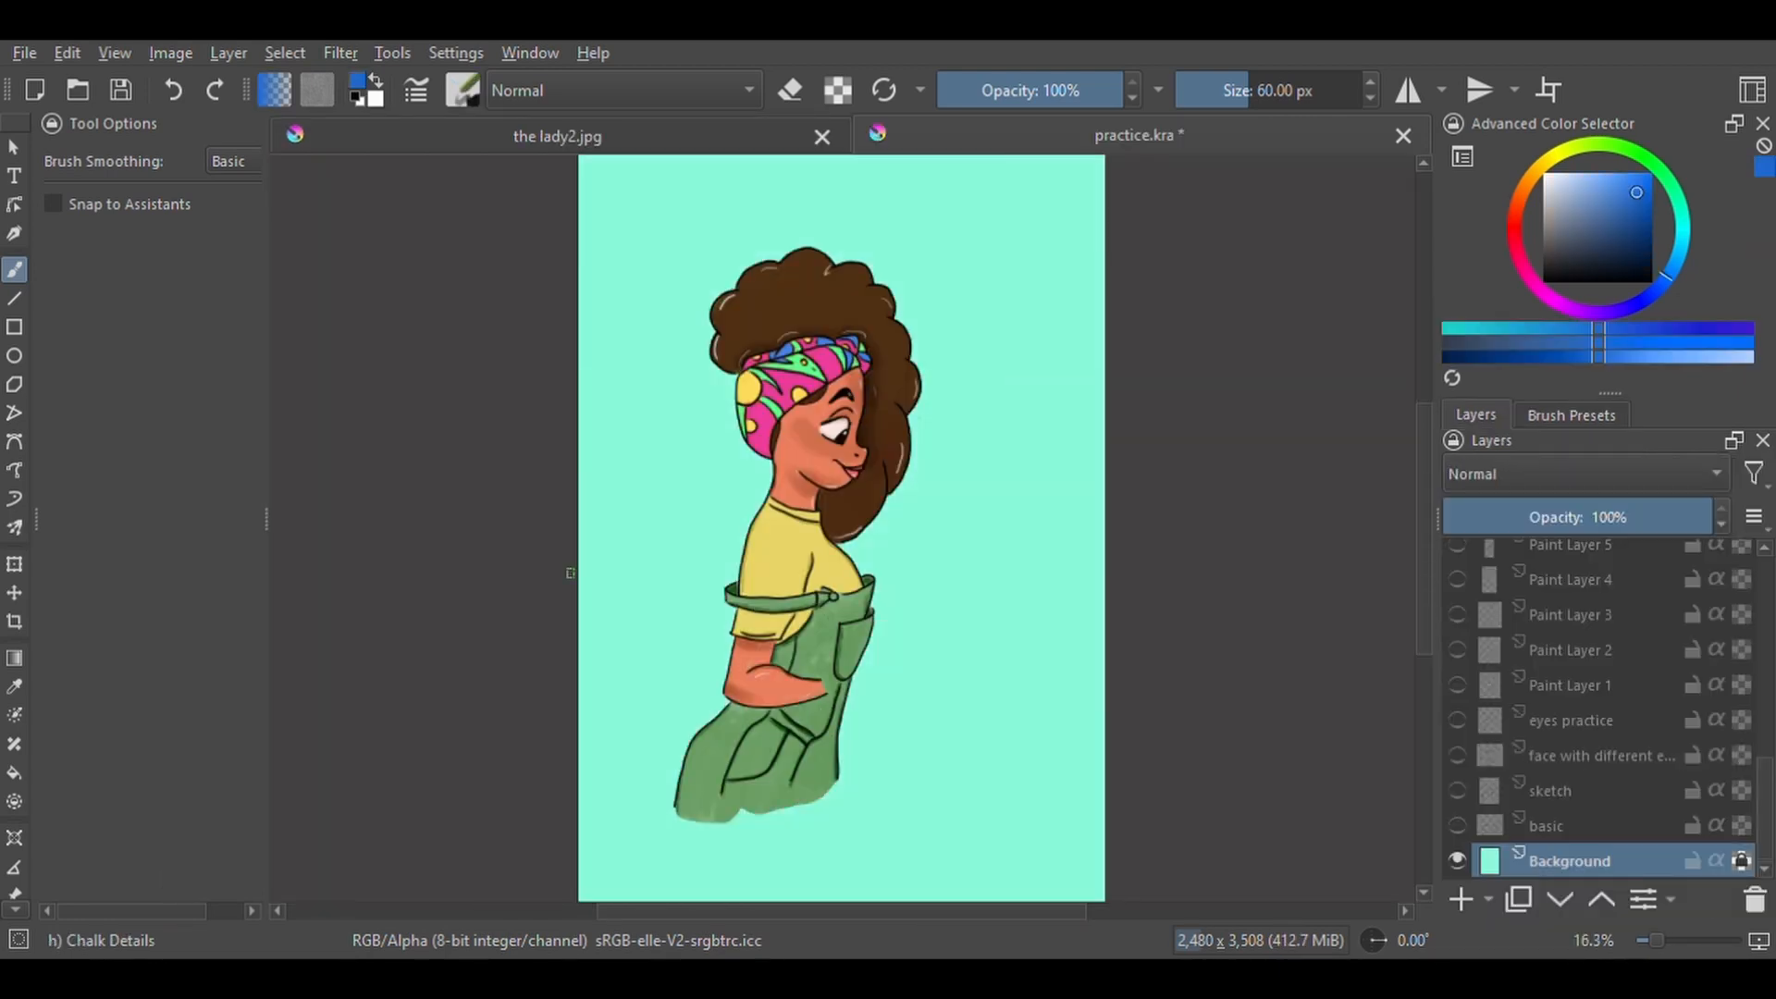
key("ctrl+s")
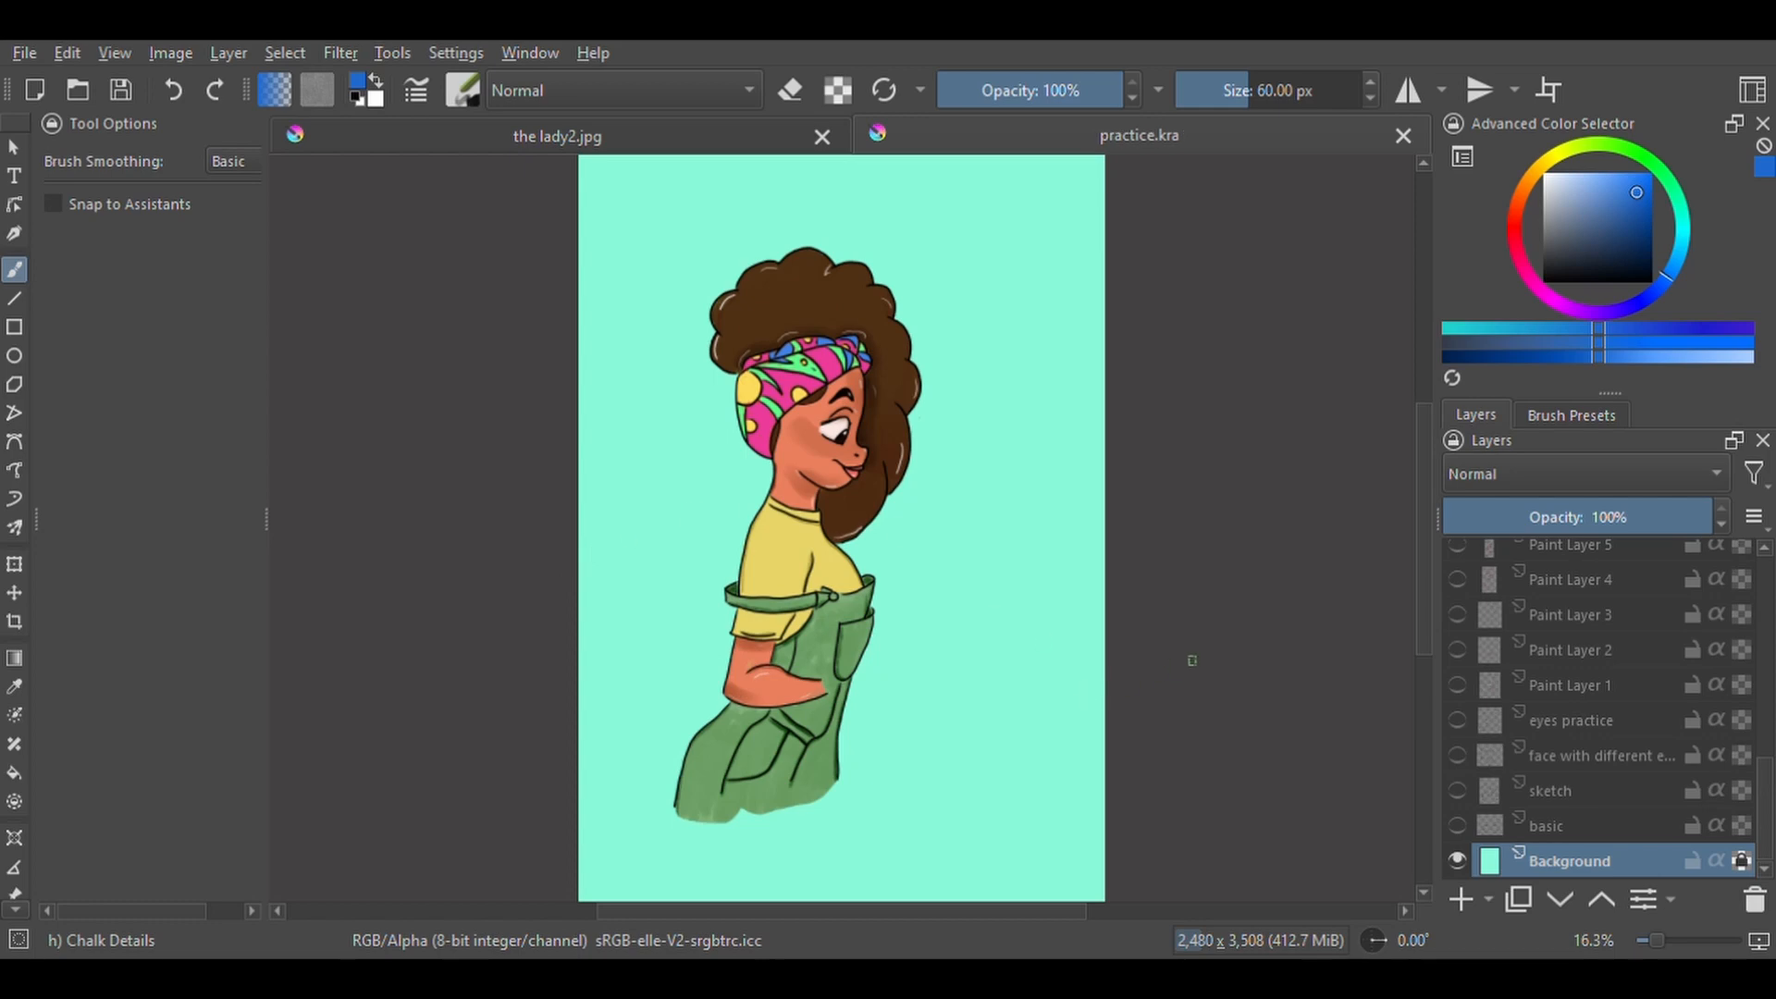